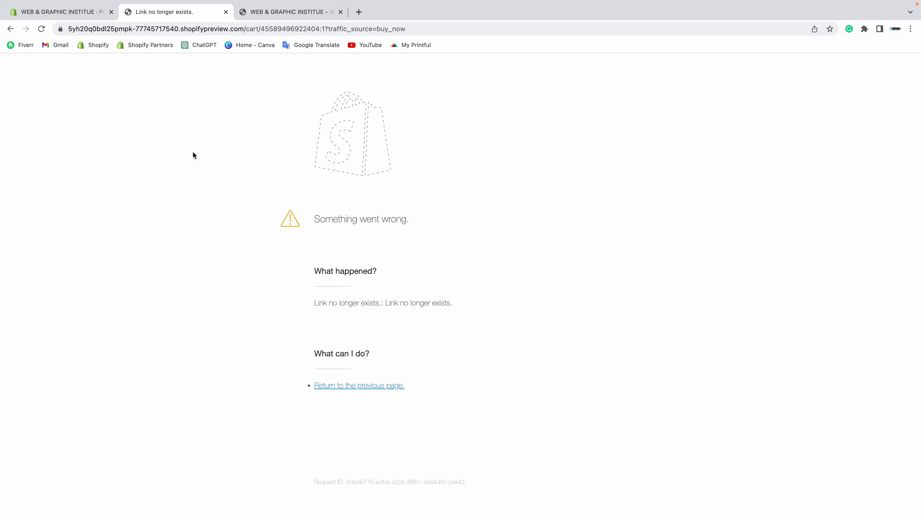
# - Open the Online Store themes page in a new browser tab and close the product preview tab
pyautogui.click(10, 29)
pyautogui.click(26, 12)
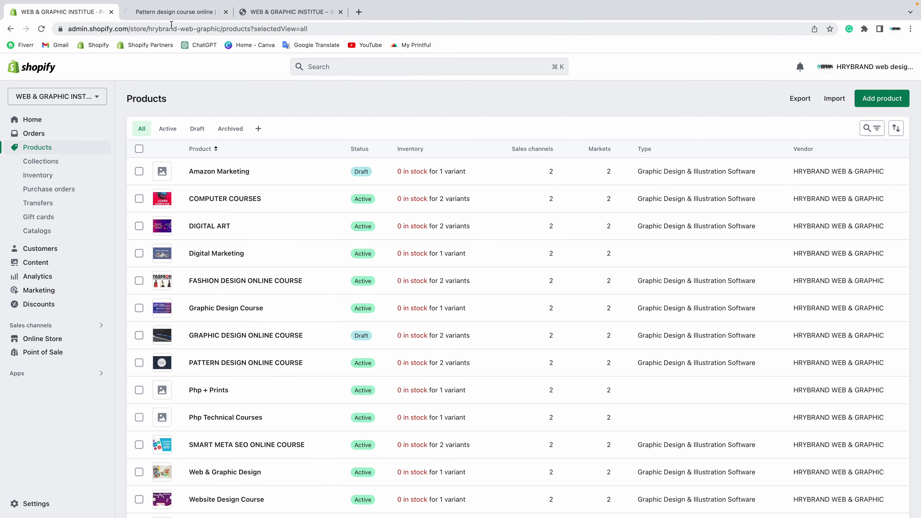
pyautogui.rightClick(41, 343)
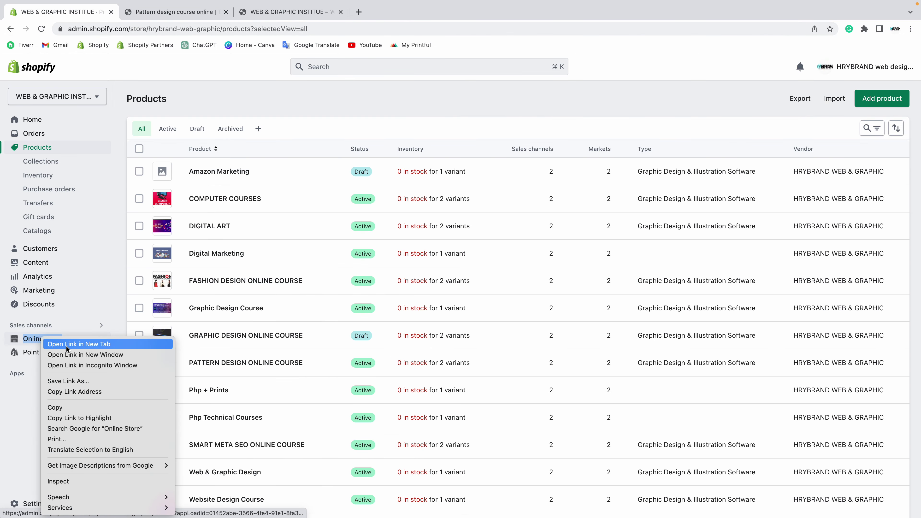
pyautogui.click(65, 346)
pyautogui.click(256, 14)
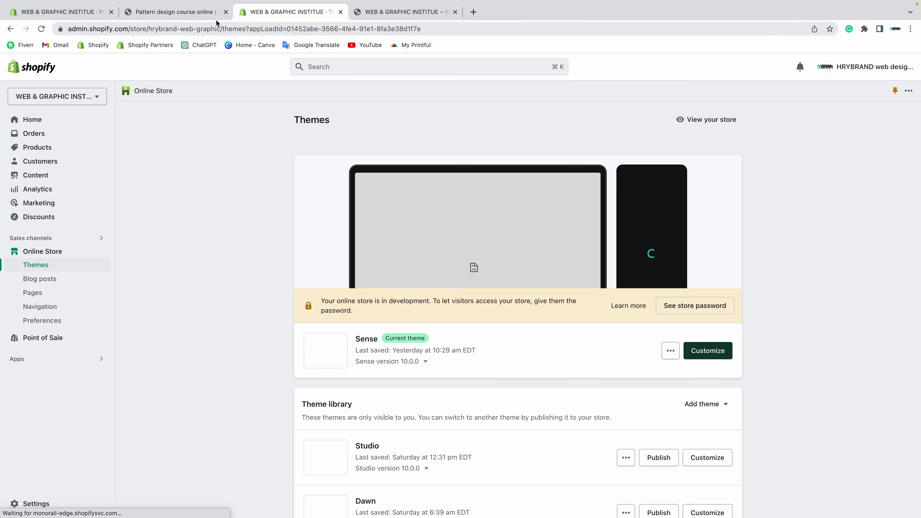
pyautogui.click(225, 12)
# - View the store's discounts list and the live storefront home page
pyautogui.click(73, 4)
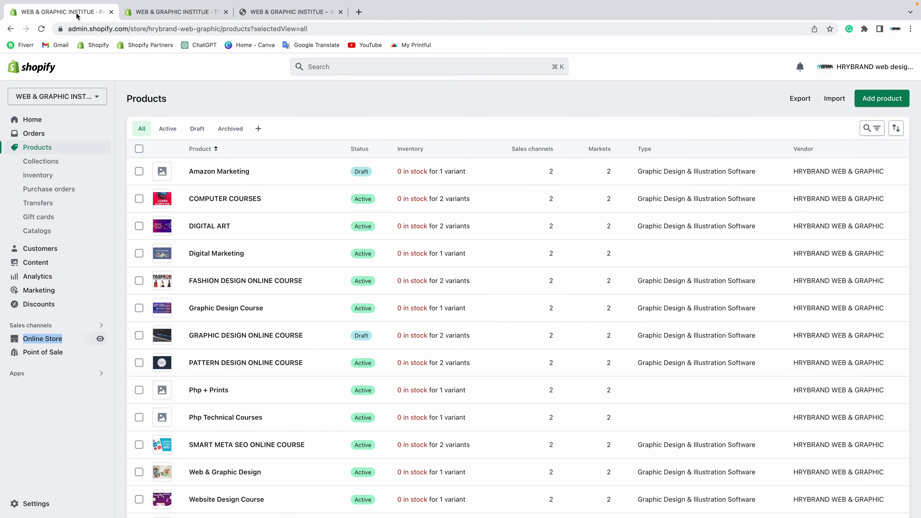
pyautogui.click(30, 304)
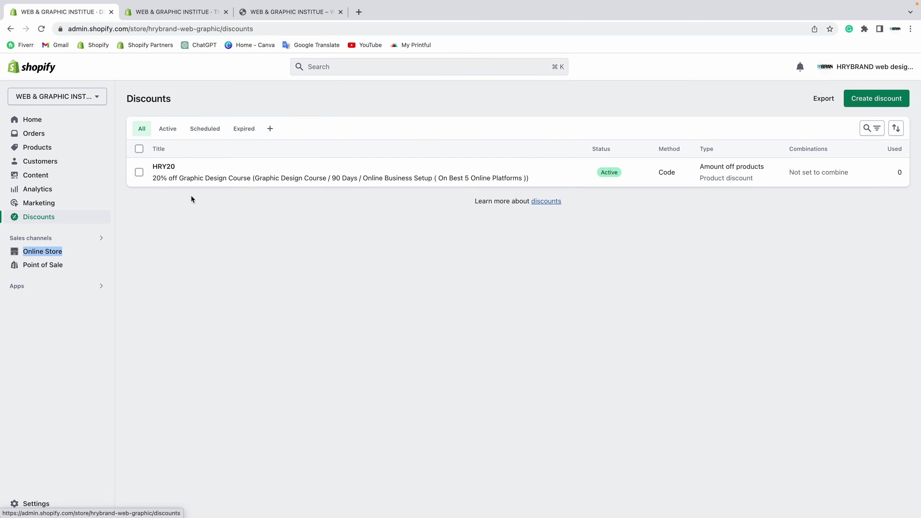
pyautogui.click(276, 39)
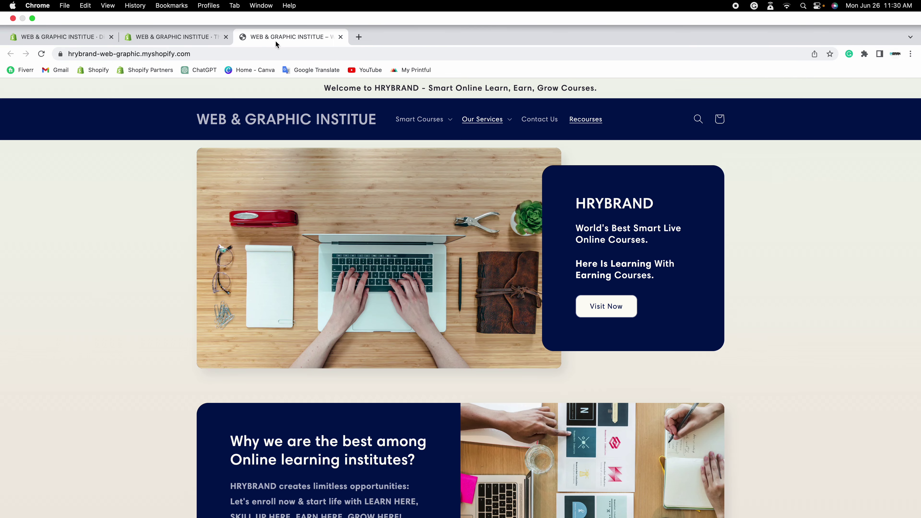
# - Open the Sense theme for customization and show its Checkout page
pyautogui.click(189, 38)
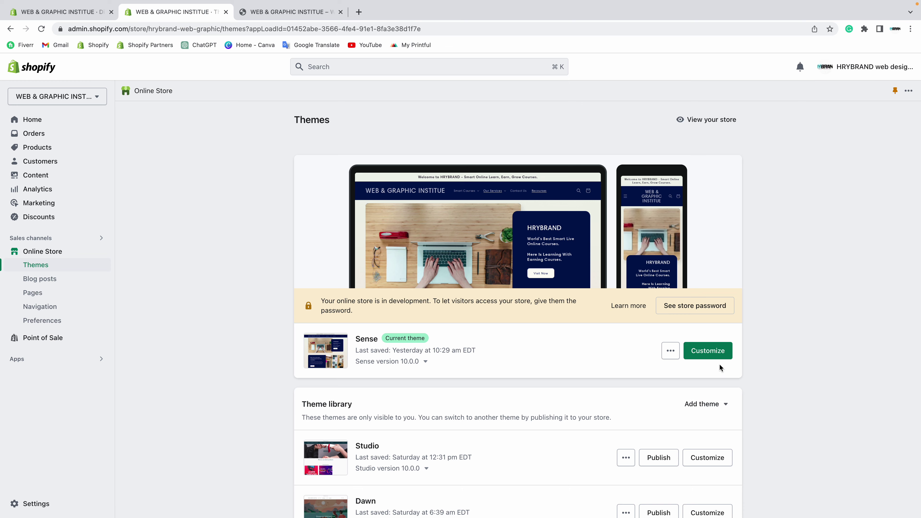
pyautogui.click(718, 351)
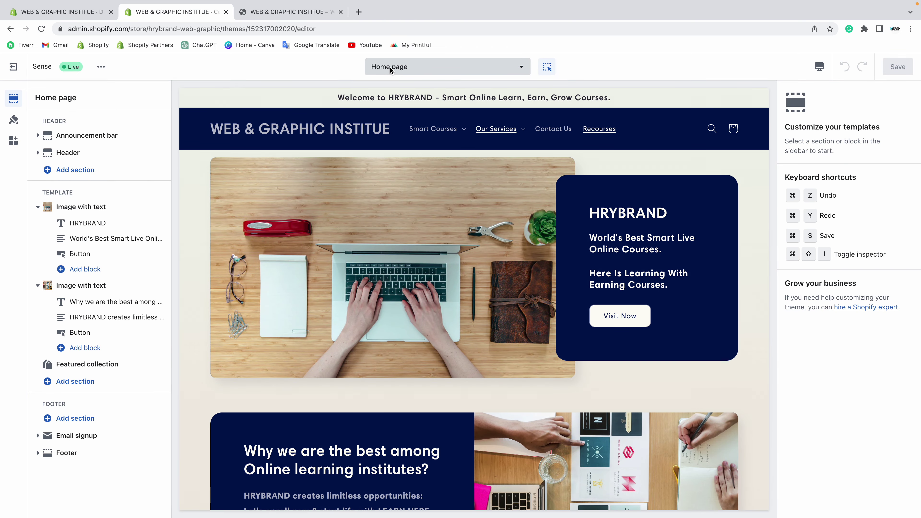
pyautogui.click(403, 71)
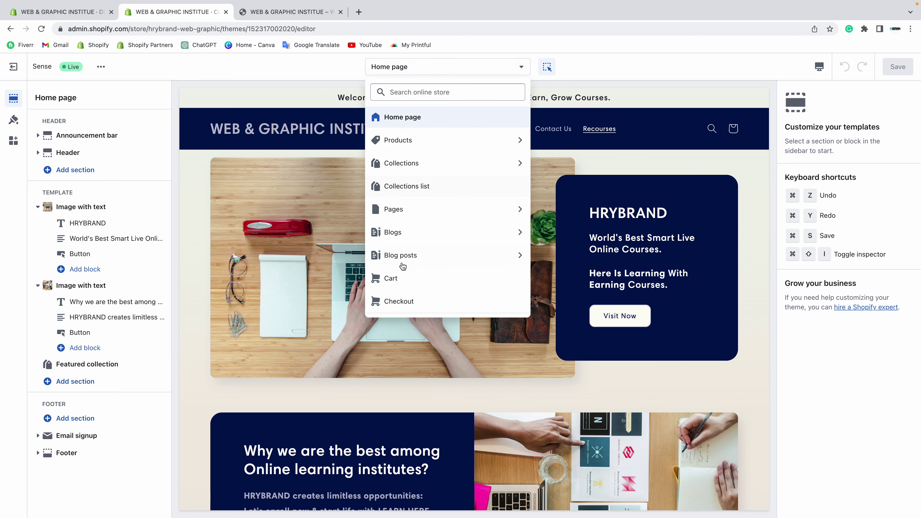
pyautogui.click(400, 301)
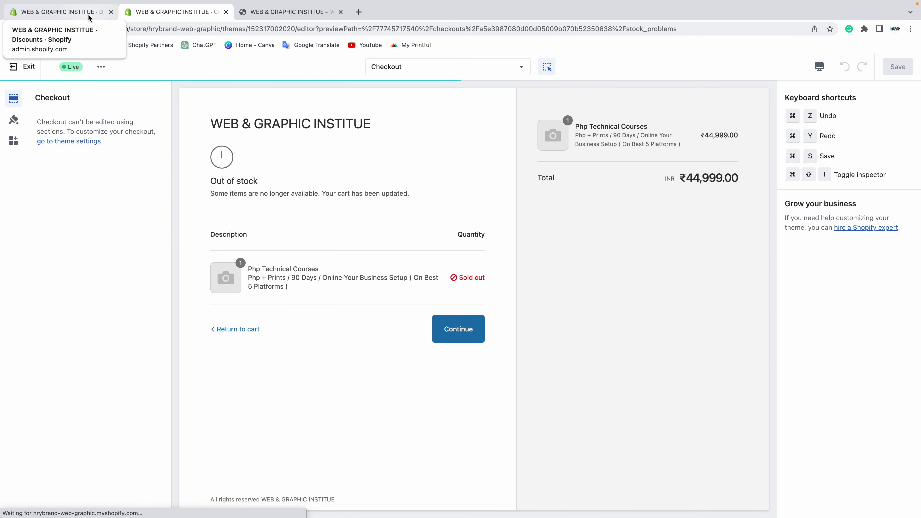
# - Return to the store's discounts and start creating a new discount of the type Amount off products
pyautogui.click(70, 17)
pyautogui.click(42, 251)
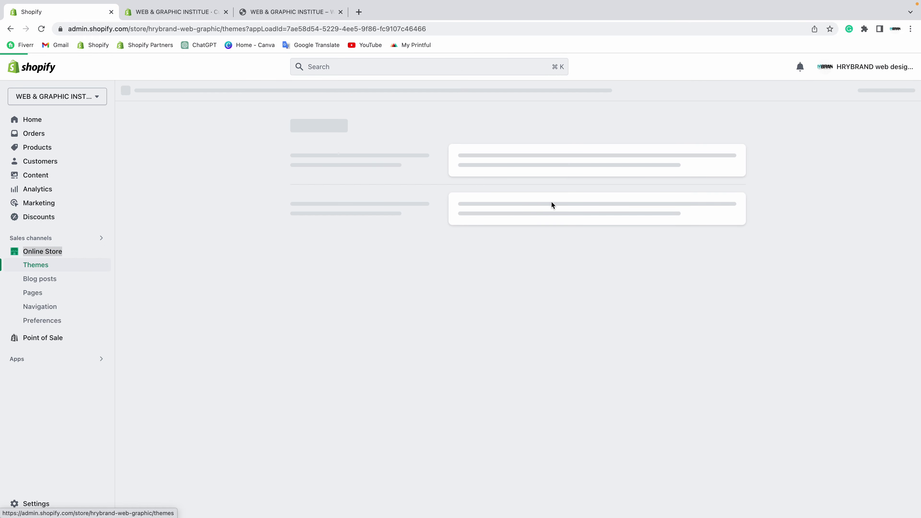
pyautogui.click(43, 217)
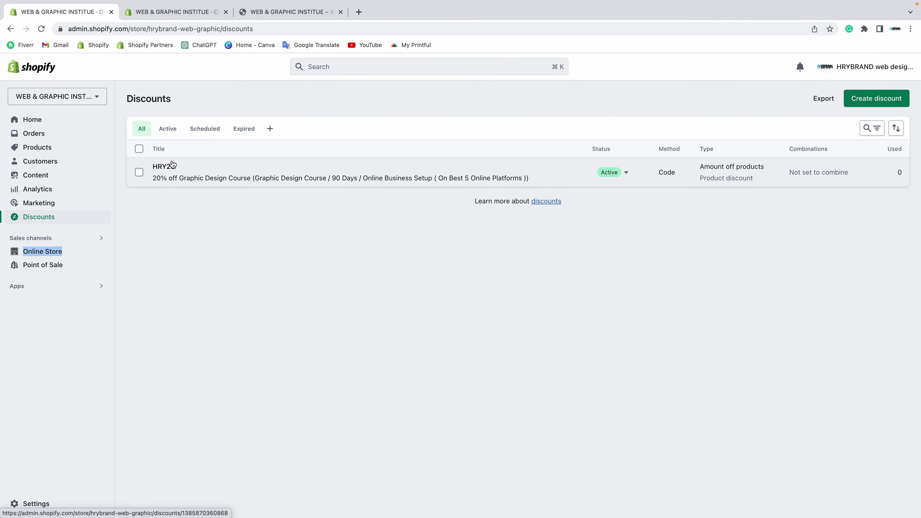
pyautogui.click(887, 97)
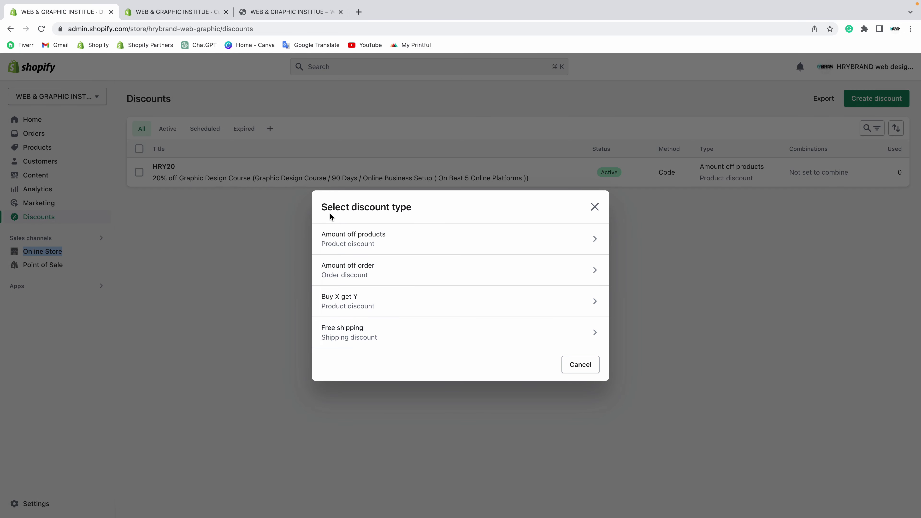
pyautogui.moveTo(321, 207); pyautogui.dragTo(432, 211)
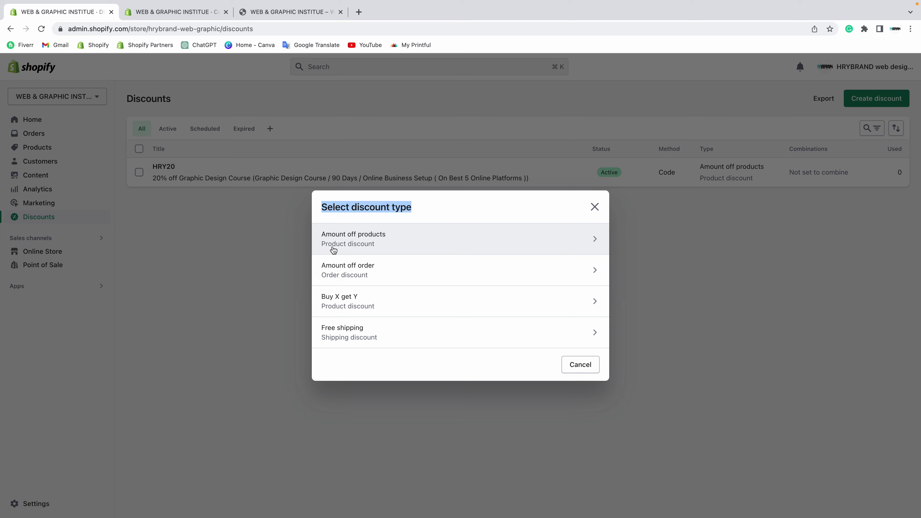
pyautogui.click(395, 245)
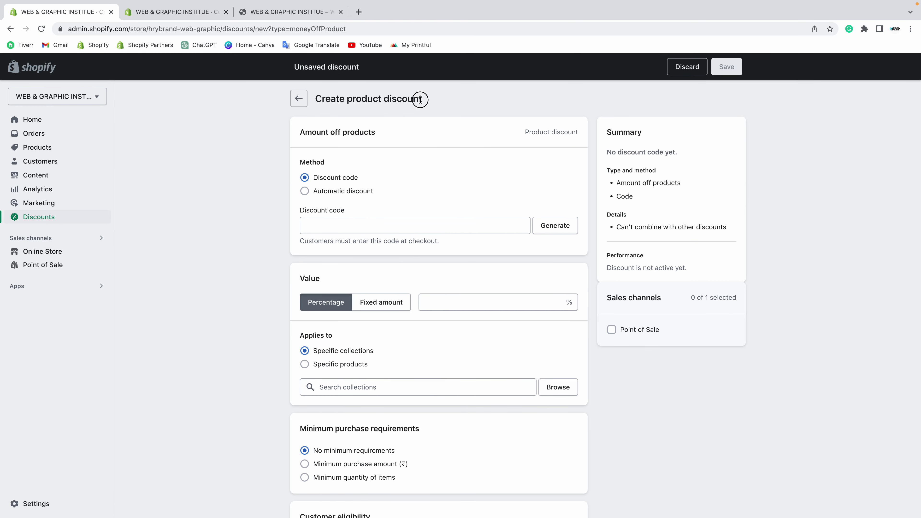
pyautogui.moveTo(421, 97); pyautogui.dragTo(319, 93)
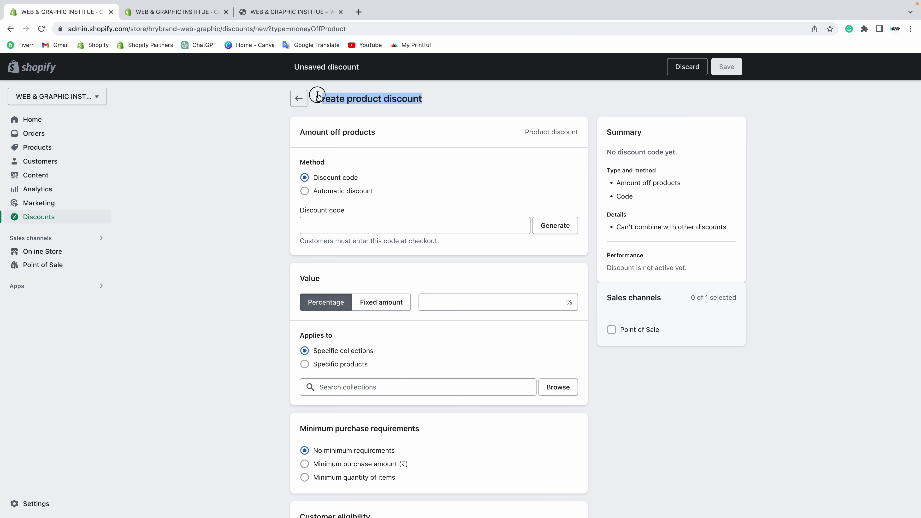
pyautogui.click(358, 105)
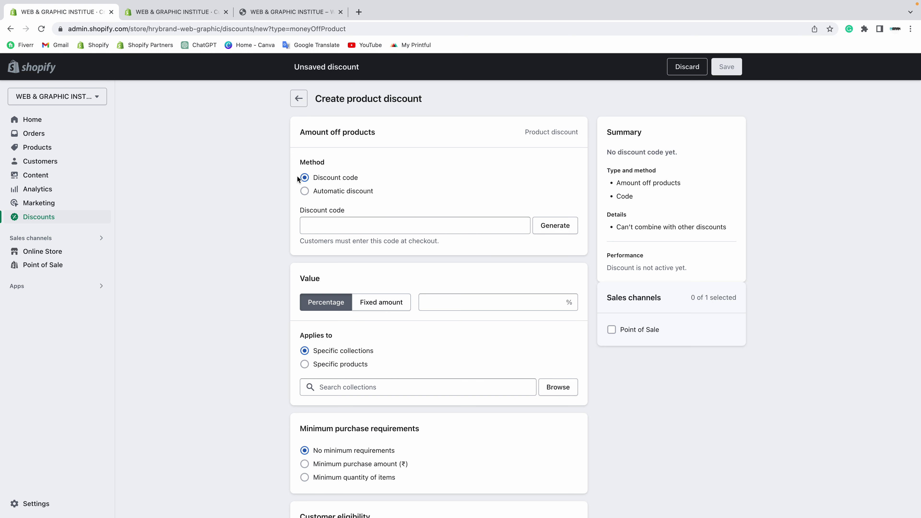
# - Use the Discount code method, enter FLAT20%OFF as the code and copy it
pyautogui.click(348, 192)
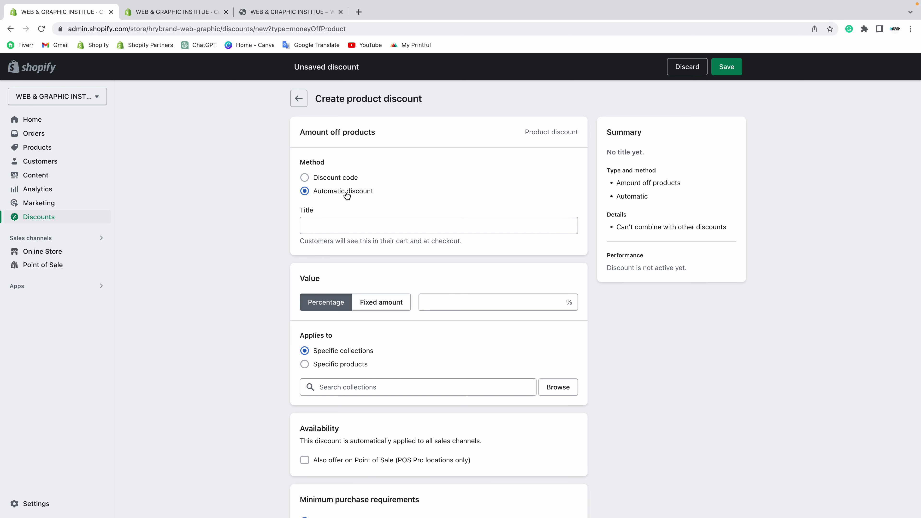
pyautogui.click(332, 178)
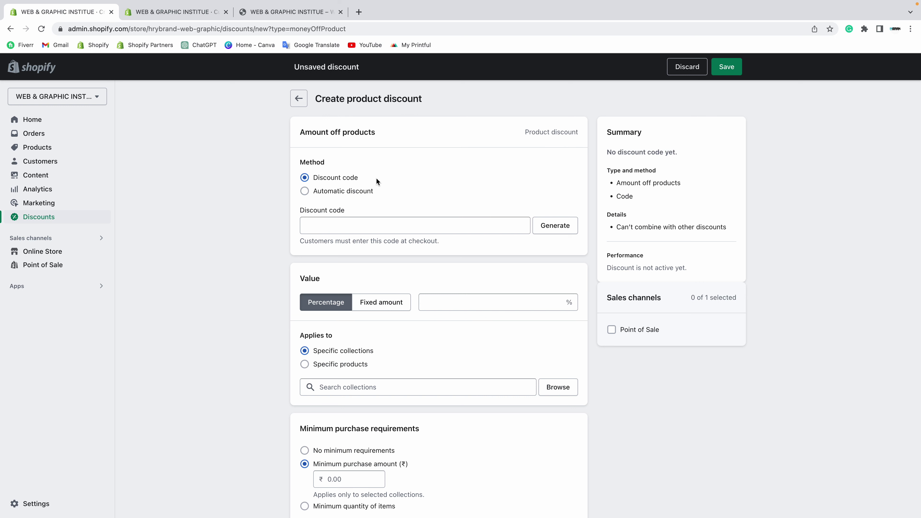
pyautogui.click(383, 224)
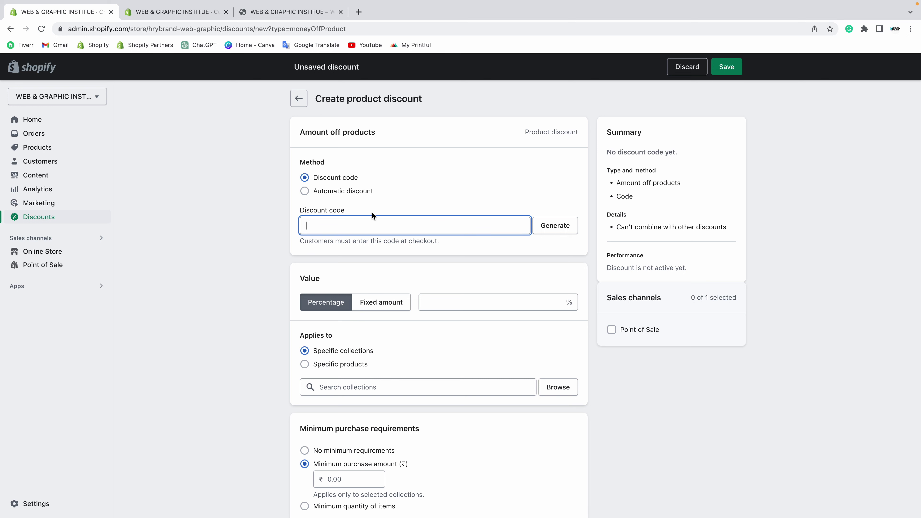
pyautogui.write('FLAT20')
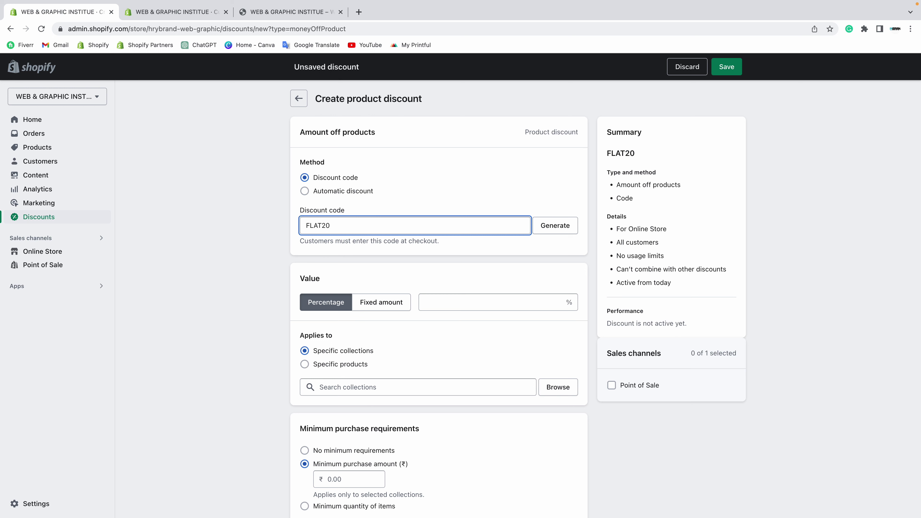
pyautogui.write('%OFF')
pyautogui.press('super+a')
pyautogui.press('super+c')
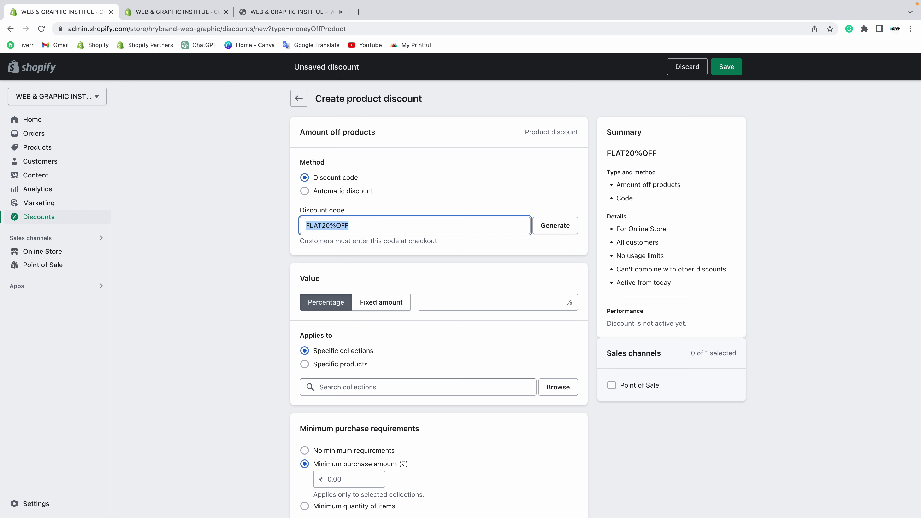
pyautogui.click(415, 243)
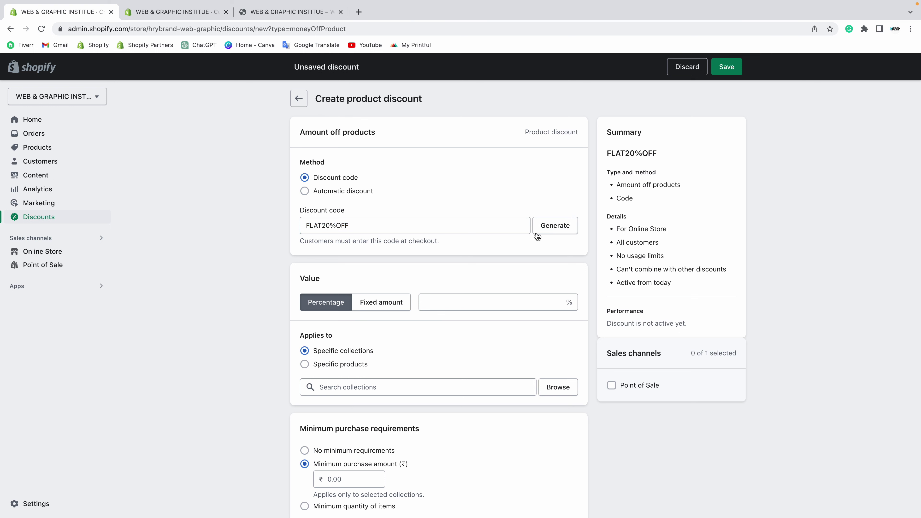
# - Try out several randomly generated discount codes and restore the code FLAT20%OFF
pyautogui.click(540, 230)
pyautogui.click(371, 226)
pyautogui.press('super+a')
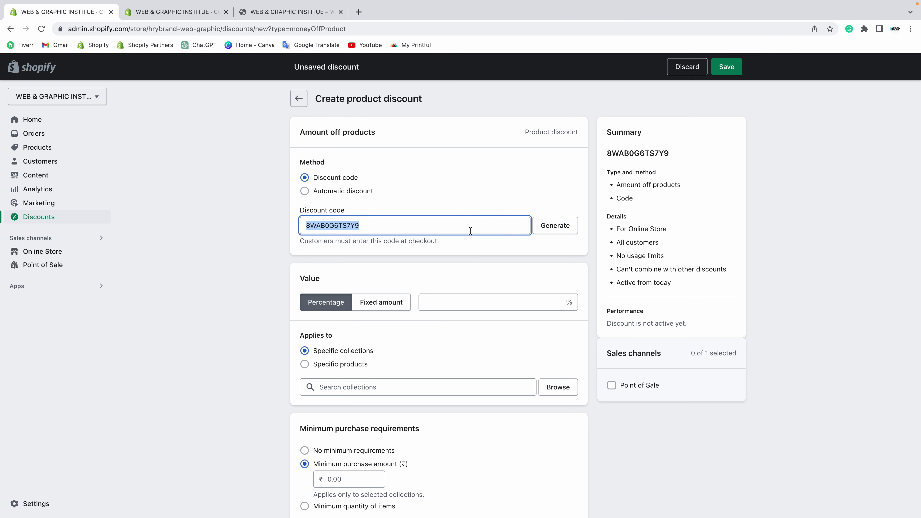
pyautogui.click(551, 230)
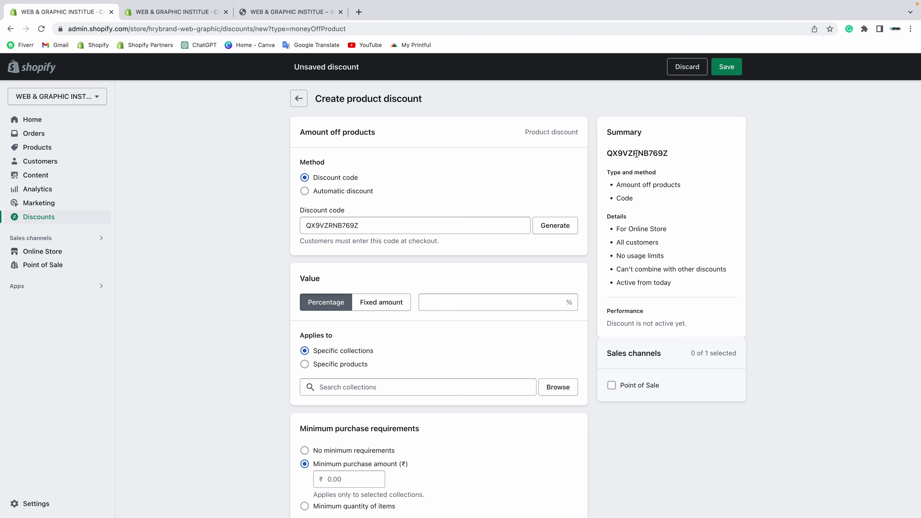
pyautogui.click(560, 226)
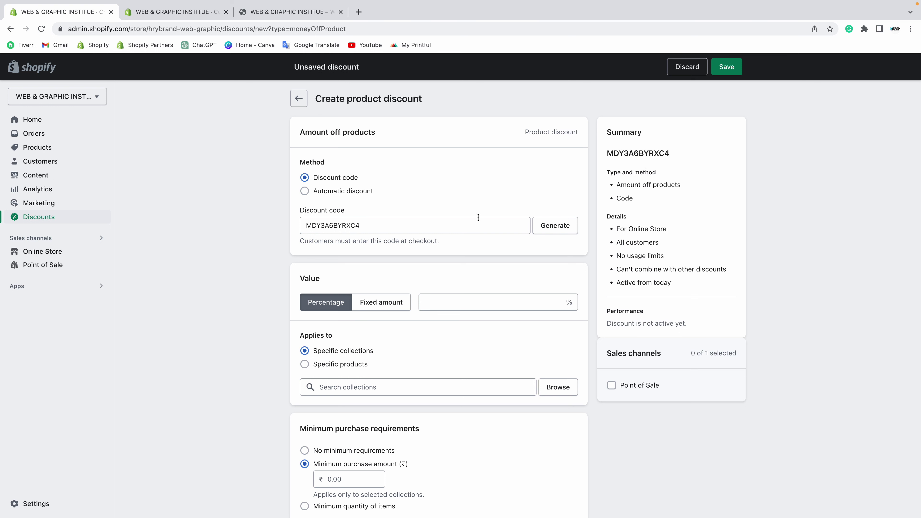
pyautogui.moveTo(373, 225); pyautogui.dragTo(243, 223)
pyautogui.press('super+v')
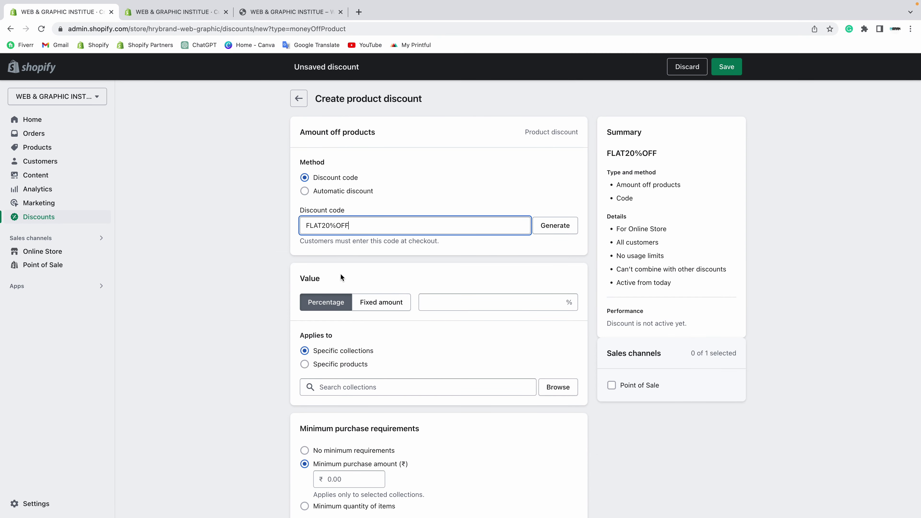
# - Set the discount value to a percentage of 10%
pyautogui.click(415, 274)
pyautogui.moveTo(301, 280); pyautogui.dragTo(328, 280)
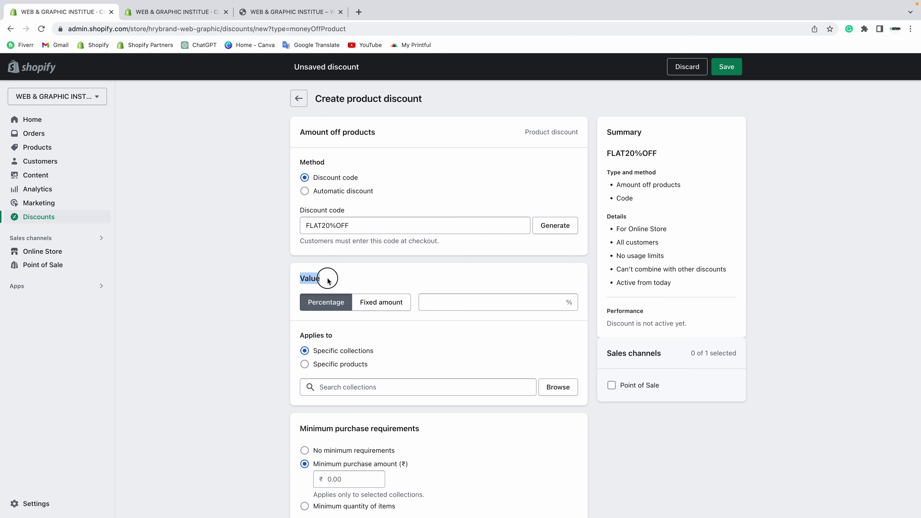
pyautogui.click(332, 278)
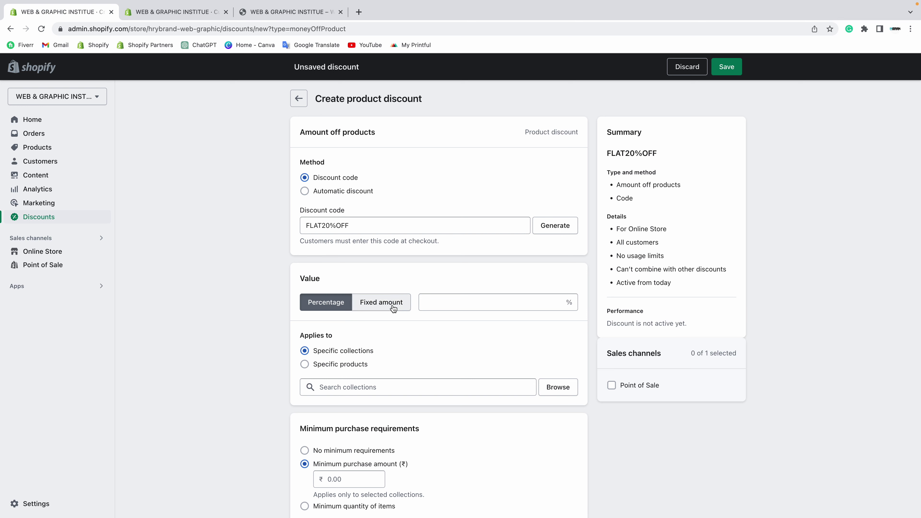
pyautogui.click(375, 308)
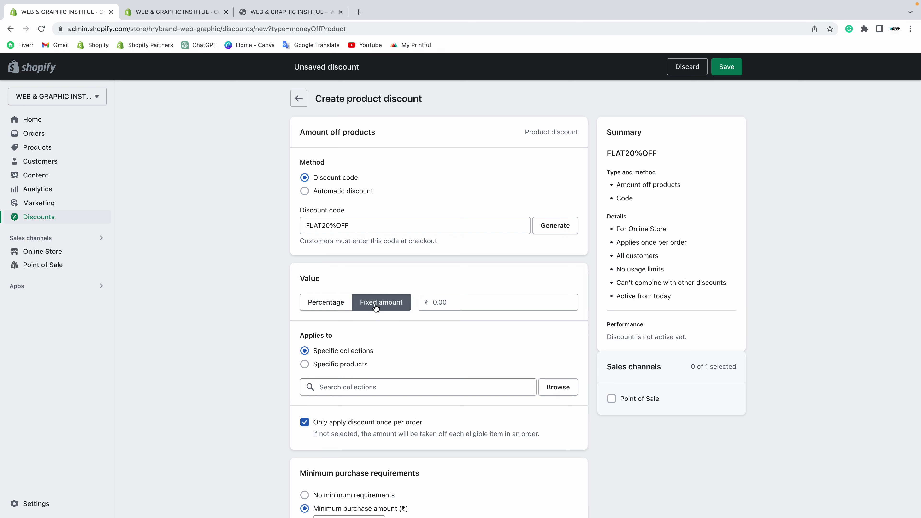
pyautogui.click(327, 304)
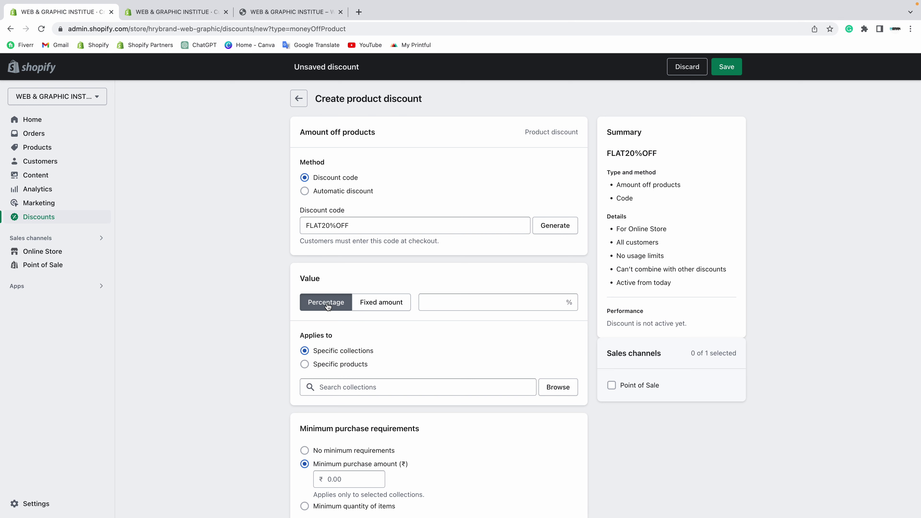
pyautogui.click(391, 303)
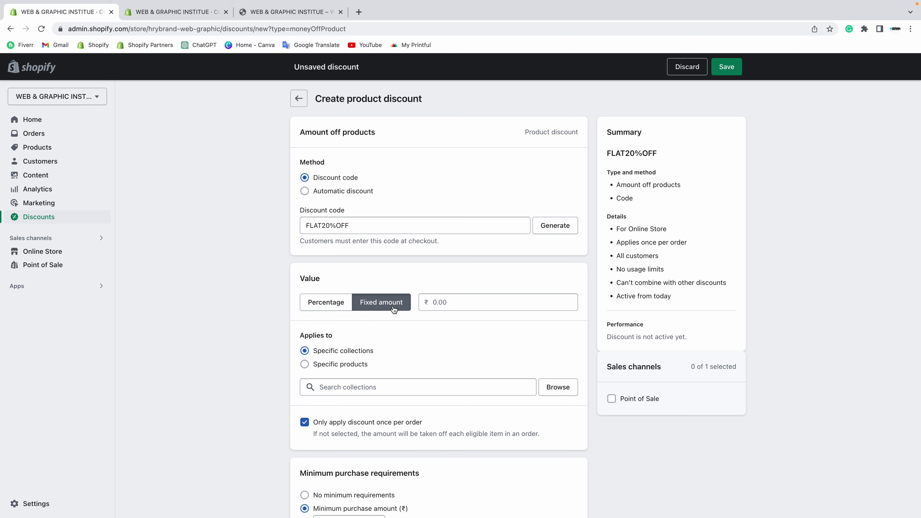
pyautogui.click(327, 303)
pyautogui.click(448, 304)
pyautogui.write('10')
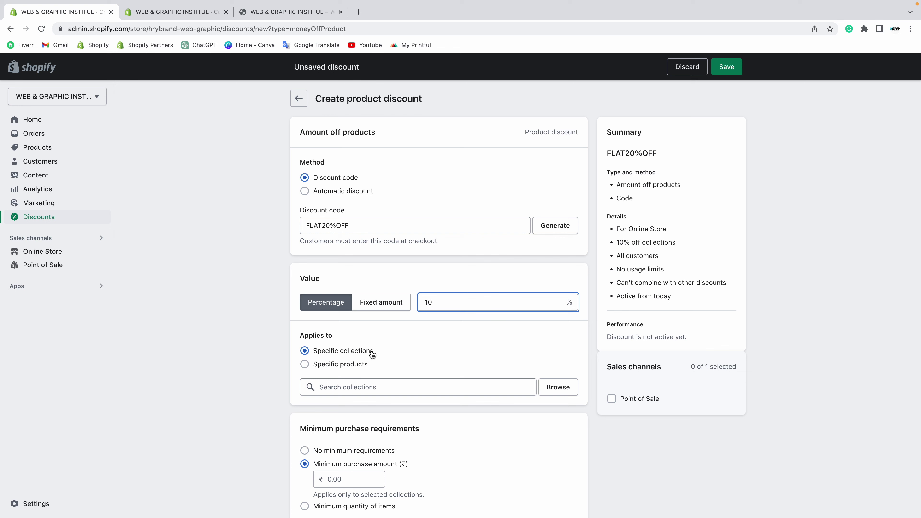
# - Apply the discount to the Smart Training Courses collection
pyautogui.click(325, 387)
pyautogui.click(564, 391)
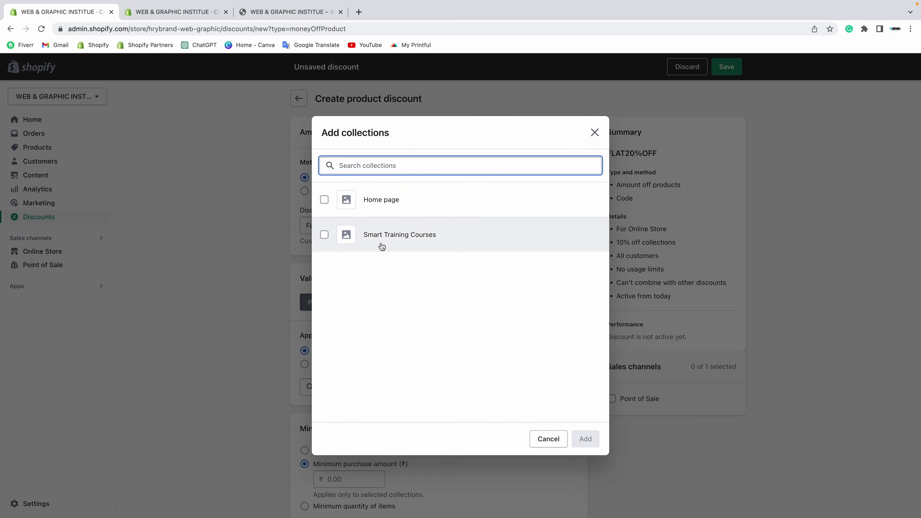
pyautogui.click(398, 234)
pyautogui.click(582, 439)
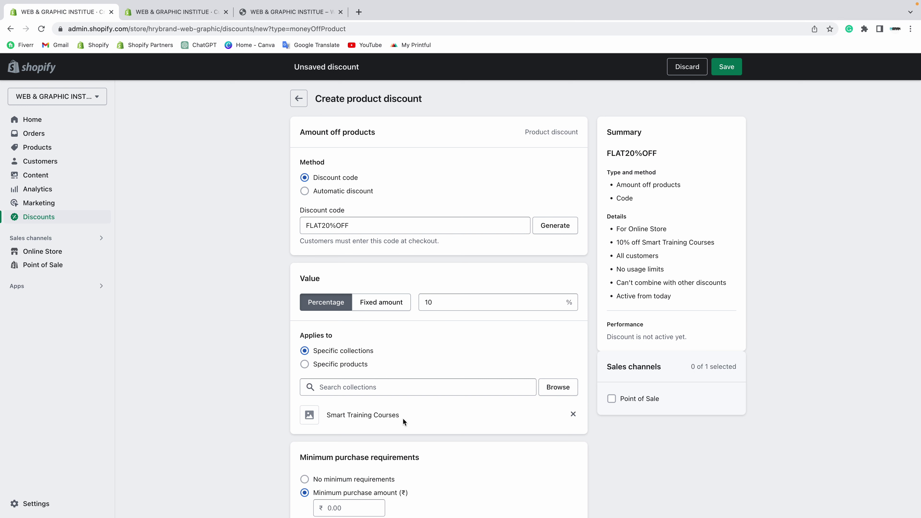
# - Remove the Smart Training Courses collection and apply the discount to the specific product Graphic Design Course instead
pyautogui.click(573, 414)
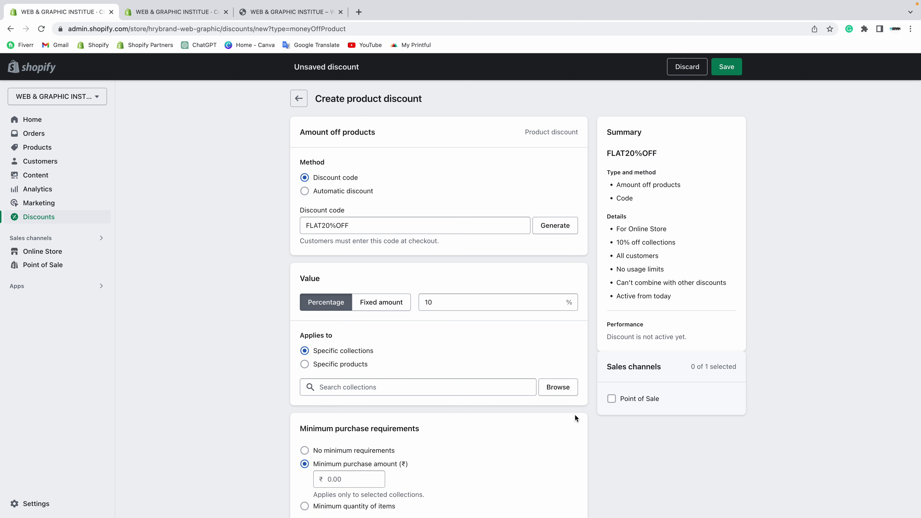
pyautogui.click(339, 368)
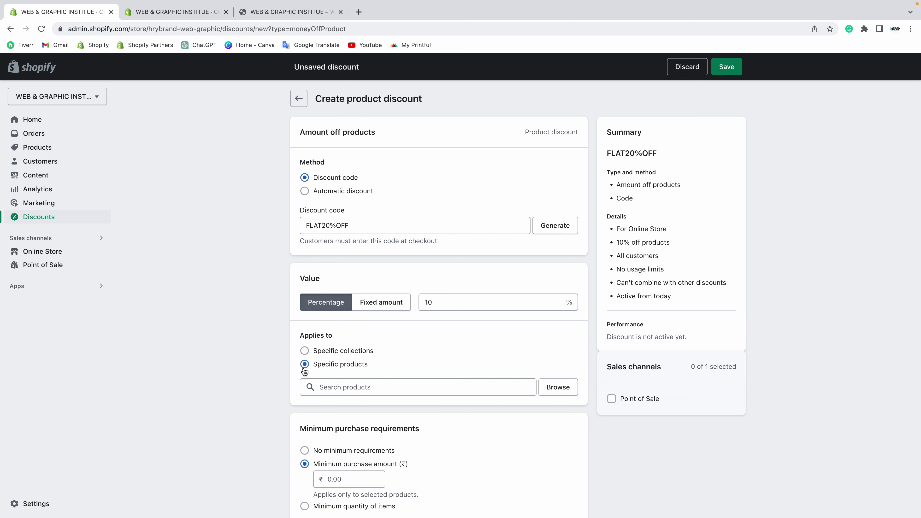
pyautogui.click(557, 387)
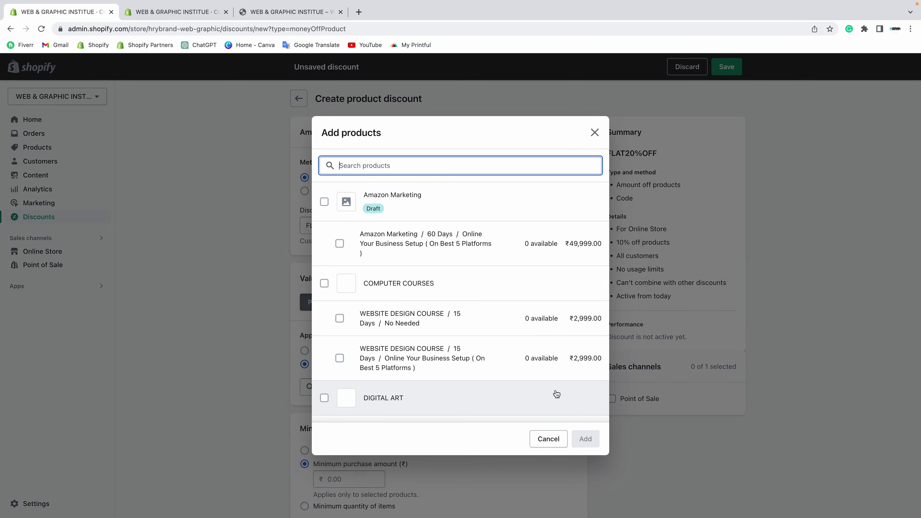
pyautogui.scroll(-8, 397, 298)
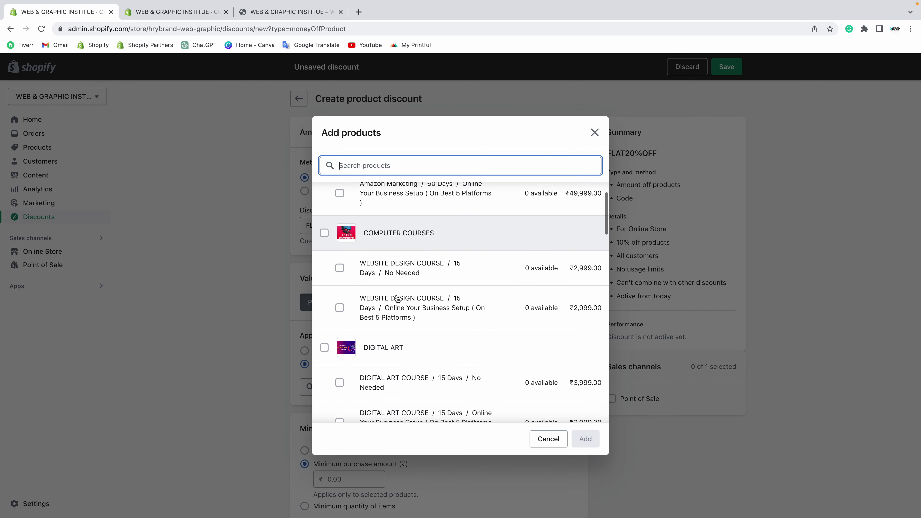
pyautogui.scroll(8, 398, 298)
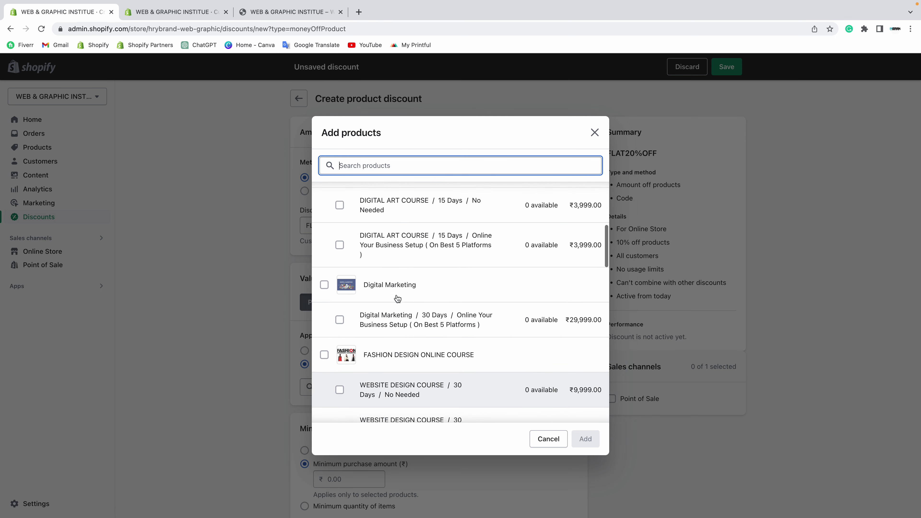
pyautogui.scroll(1, 398, 298)
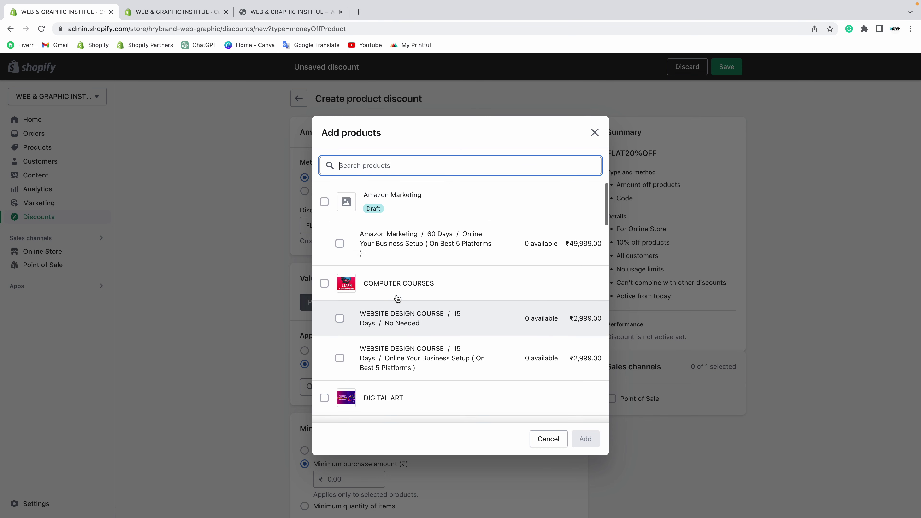
pyautogui.click(325, 202)
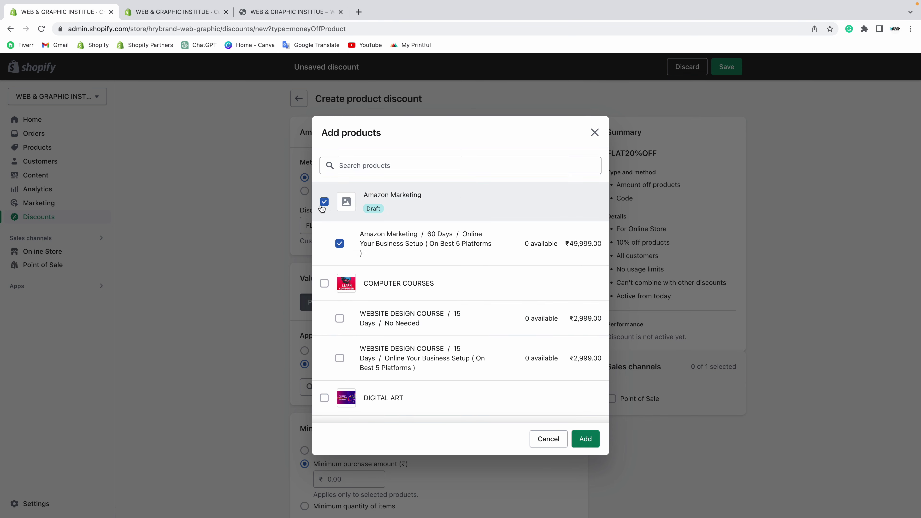
pyautogui.click(324, 202)
pyautogui.scroll(-4, 376, 264)
pyautogui.scroll(-6, 377, 264)
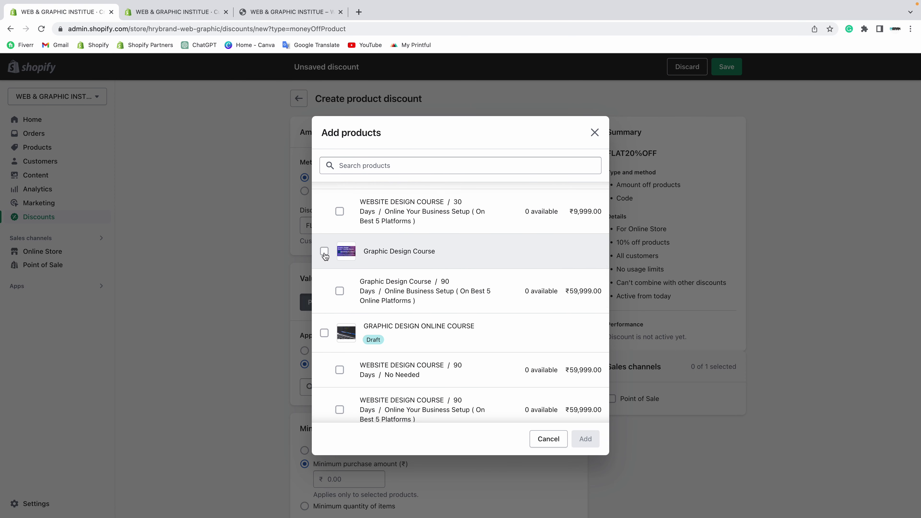
pyautogui.click(324, 252)
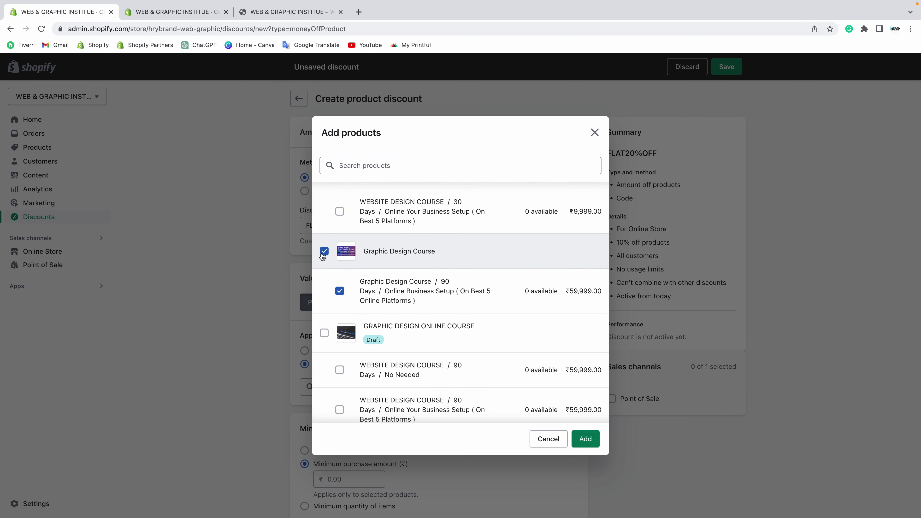
pyautogui.click(581, 439)
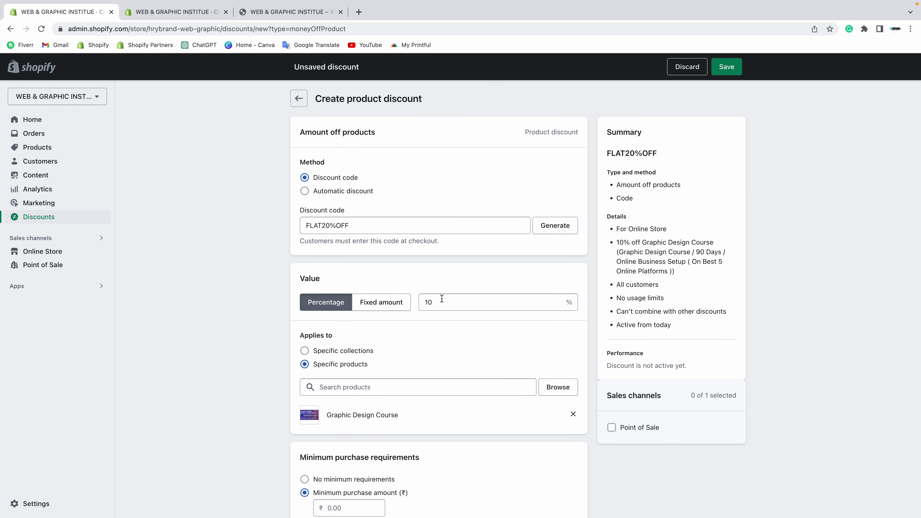
# - Set the minimum purchase amount for the discount to ₹300
pyautogui.moveTo(440, 301); pyautogui.dragTo(406, 301)
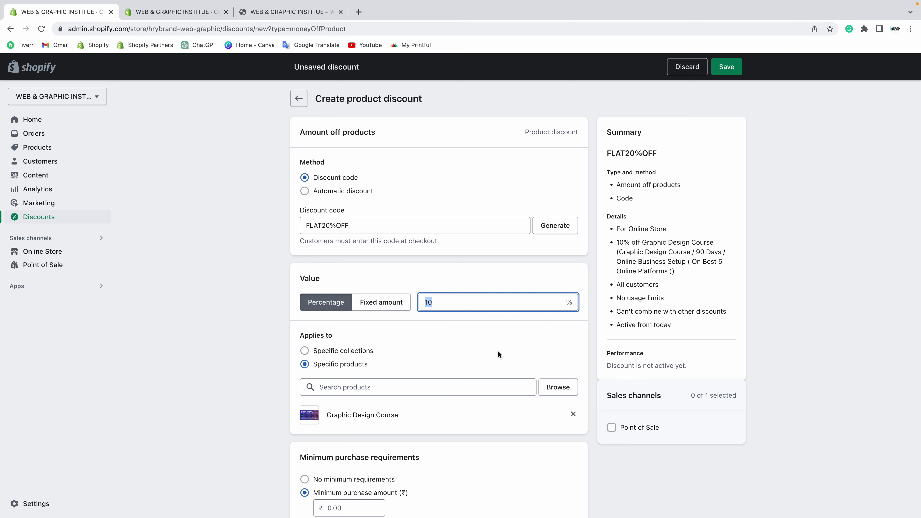
pyautogui.scroll(-2, 453, 350)
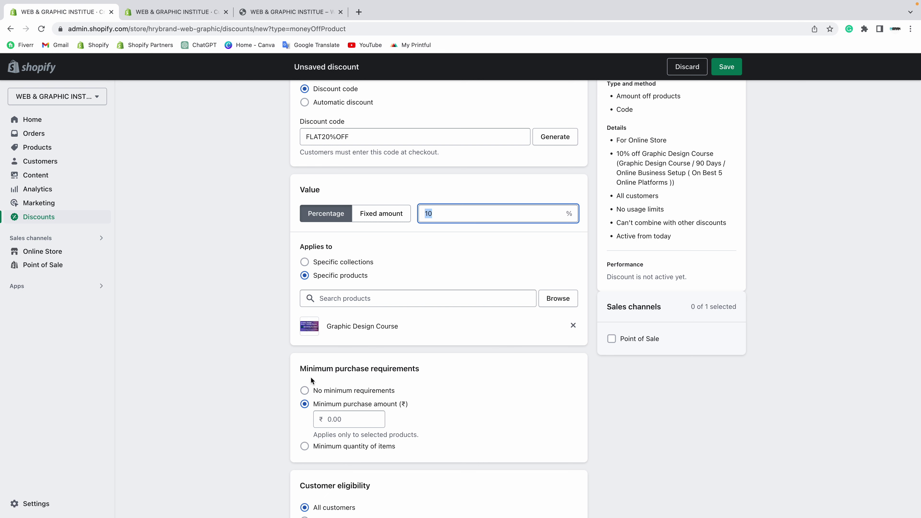
pyautogui.moveTo(301, 368); pyautogui.dragTo(434, 374)
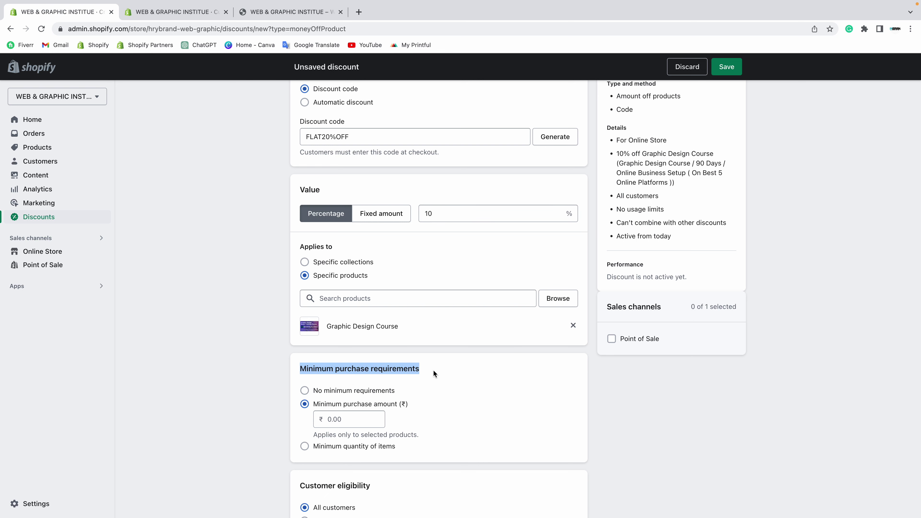
pyautogui.scroll(-1, 434, 373)
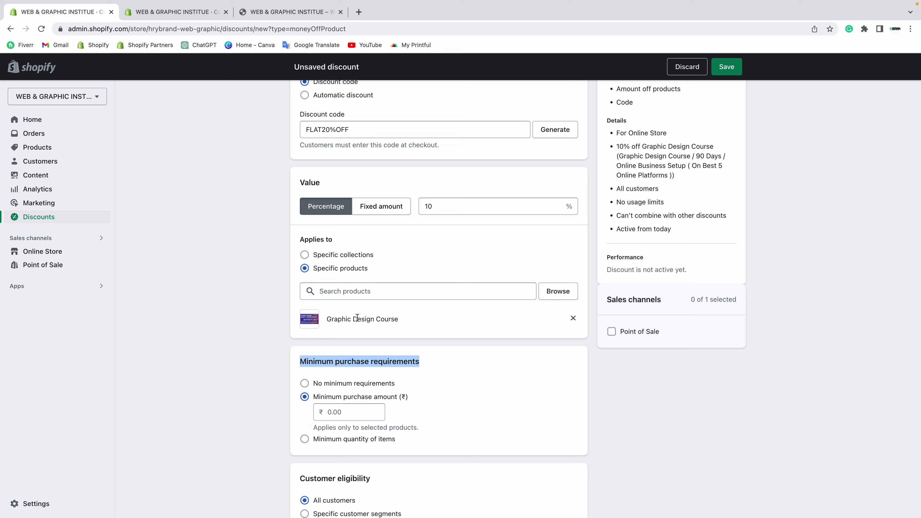
pyautogui.moveTo(327, 321); pyautogui.dragTo(429, 318)
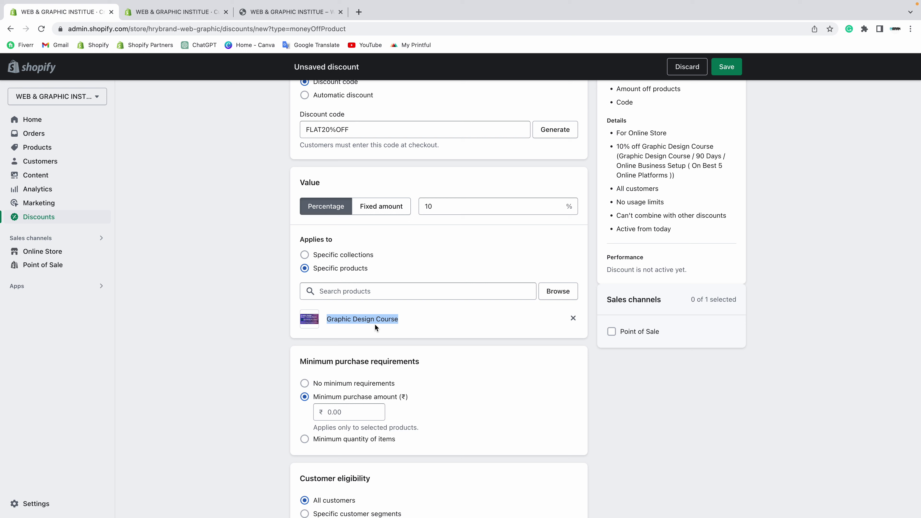
pyautogui.click(351, 410)
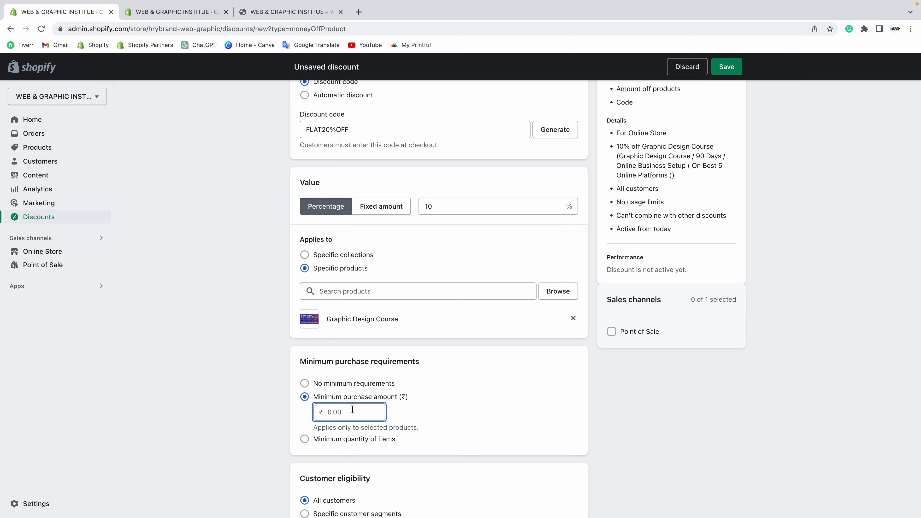
pyautogui.write('300')
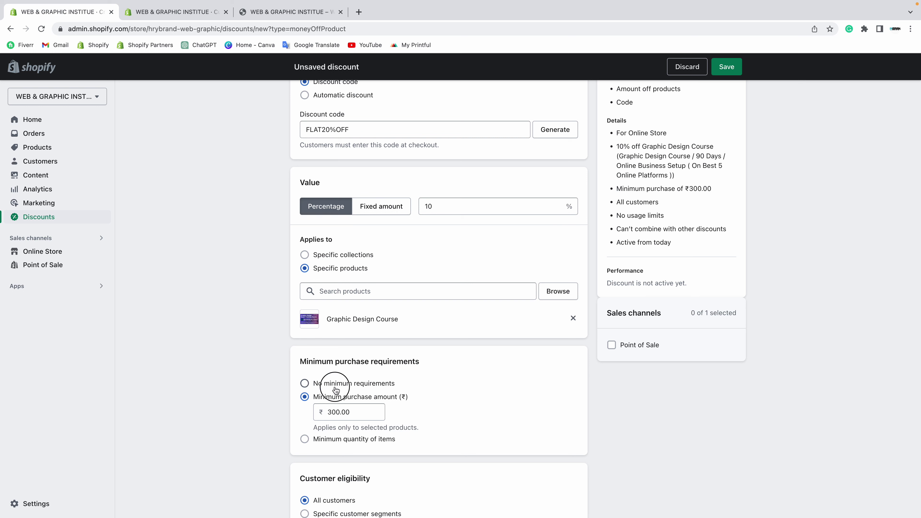
# - Switch the minimum purchase requirement to a minimum quantity of 3 items
pyautogui.click(325, 384)
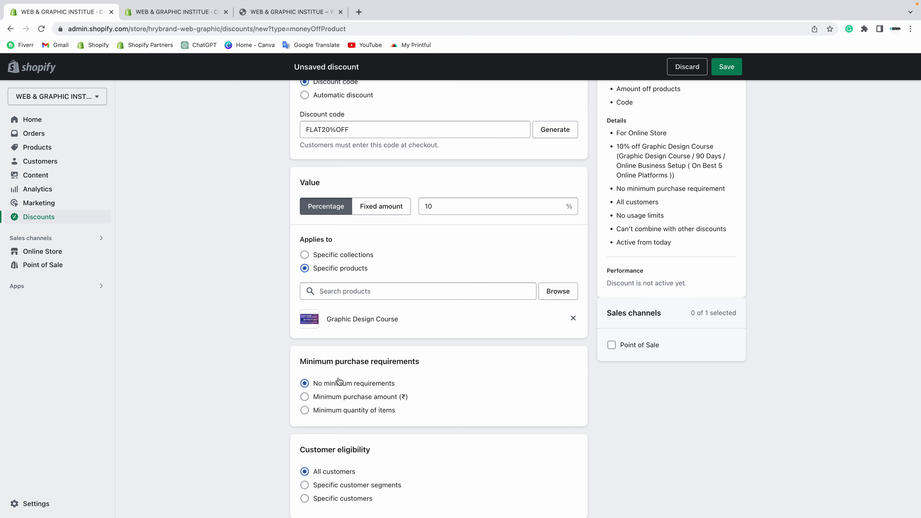
pyautogui.click(315, 411)
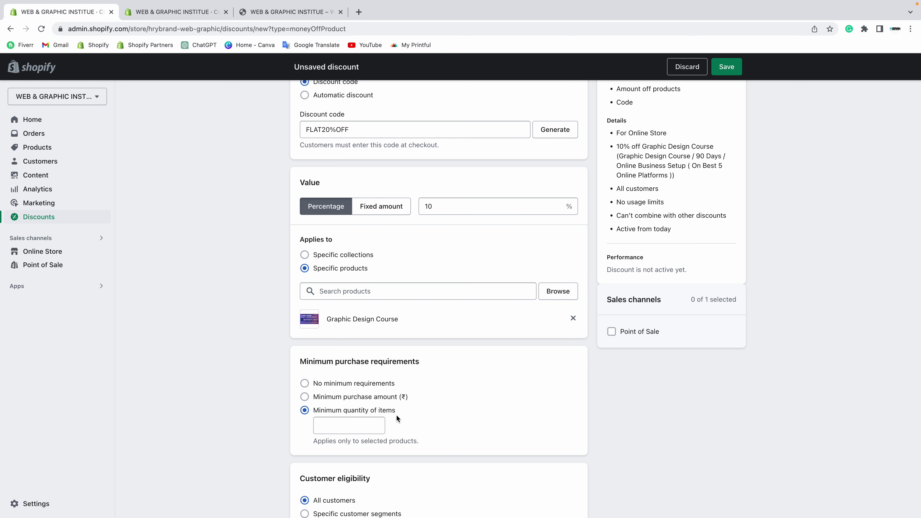
pyautogui.click(347, 427)
pyautogui.write('3')
pyautogui.click(420, 426)
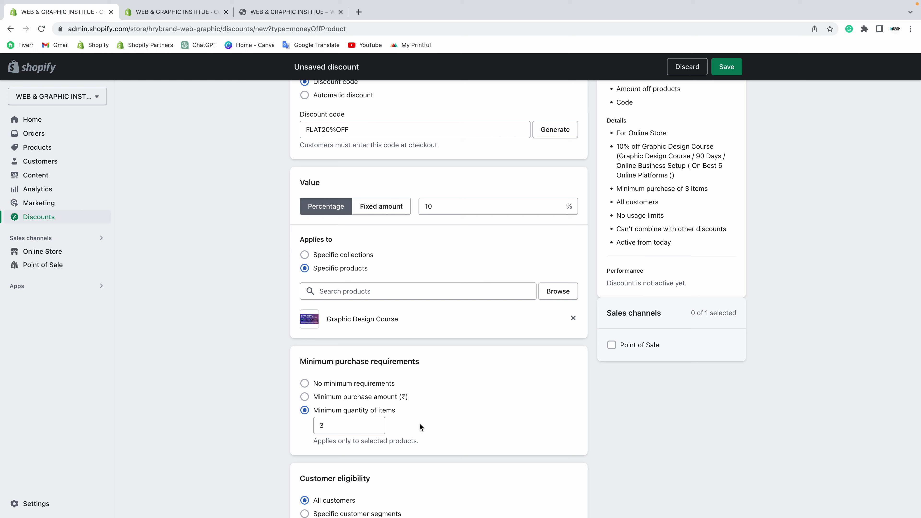
# - Change the minimum quantity of items required for the discount to 10
pyautogui.doubleClick(346, 426)
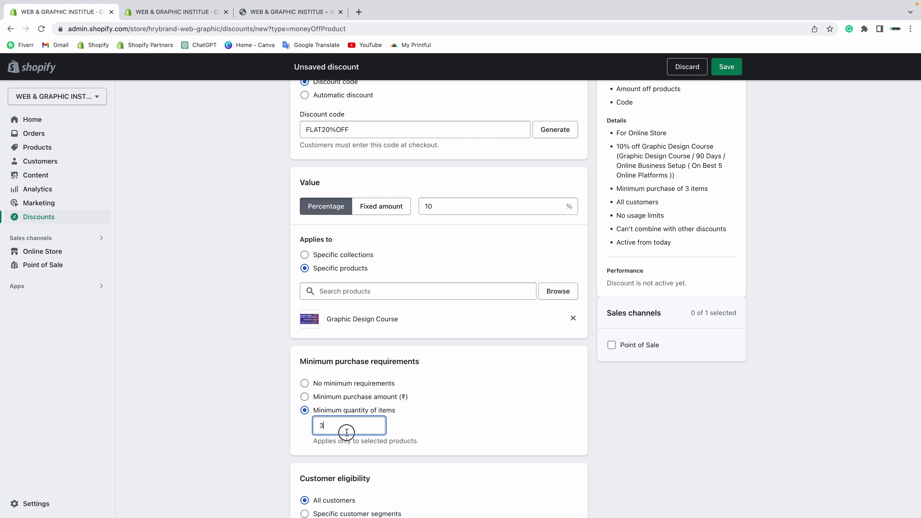
pyautogui.write('10')
pyautogui.click(459, 425)
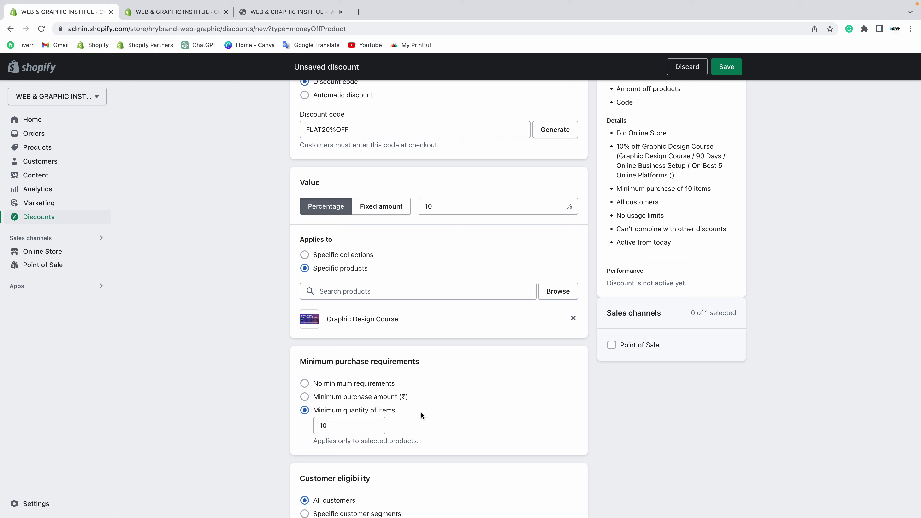
# - Set the minimum purchase requirements to No minimum requirements
pyautogui.click(321, 386)
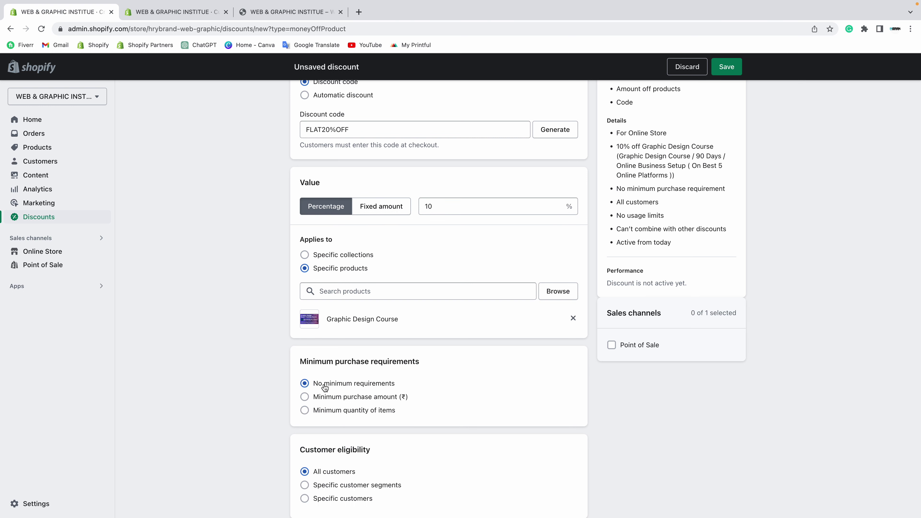
pyautogui.scroll(-1, 428, 387)
pyautogui.scroll(-3, 427, 386)
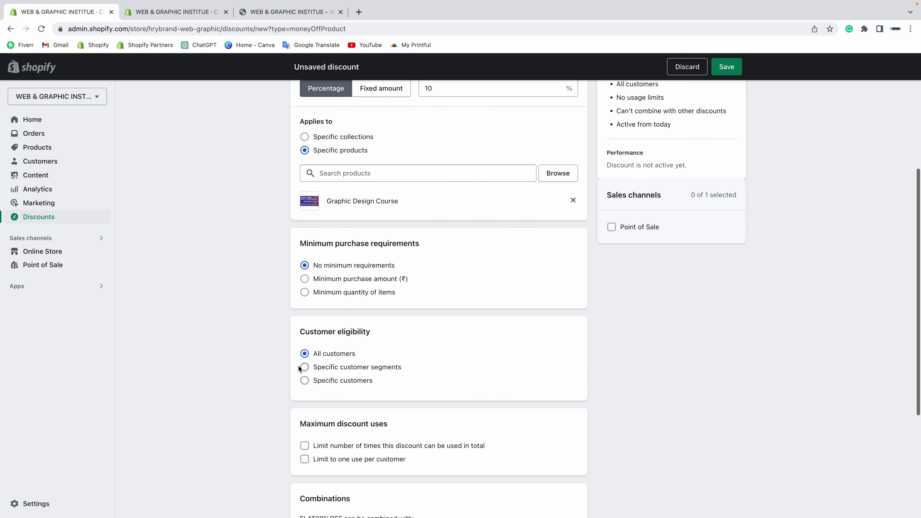
pyautogui.click(303, 325)
pyautogui.moveTo(303, 326); pyautogui.dragTo(397, 327)
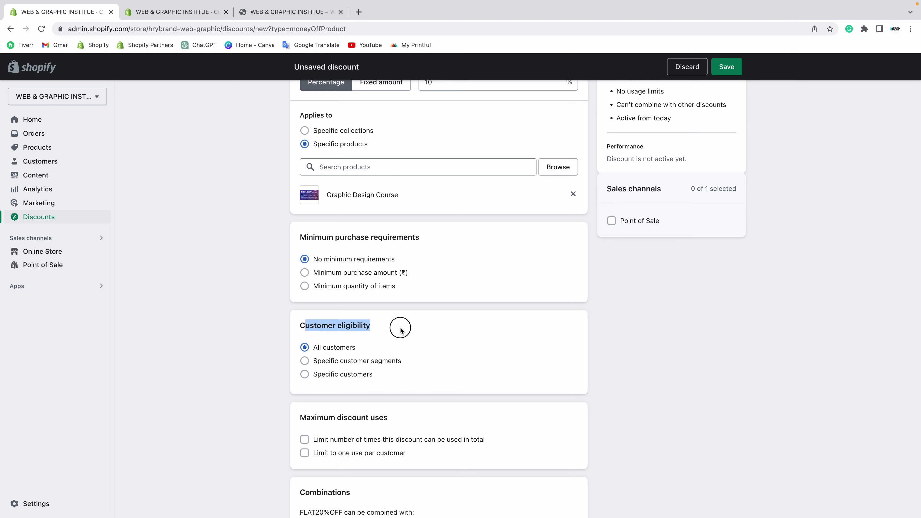
pyautogui.click(396, 327)
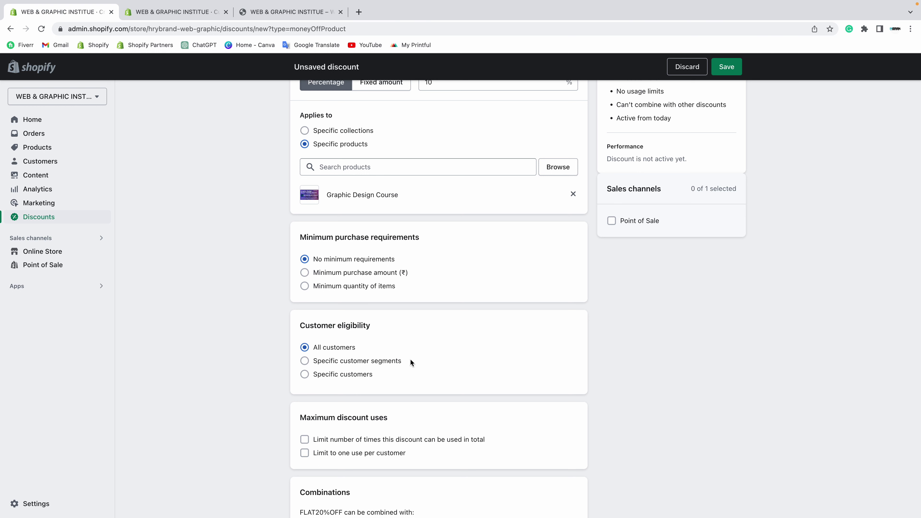
# - Switch customer eligibility to specific customer segments and view the available segments without adding any
pyautogui.click(304, 361)
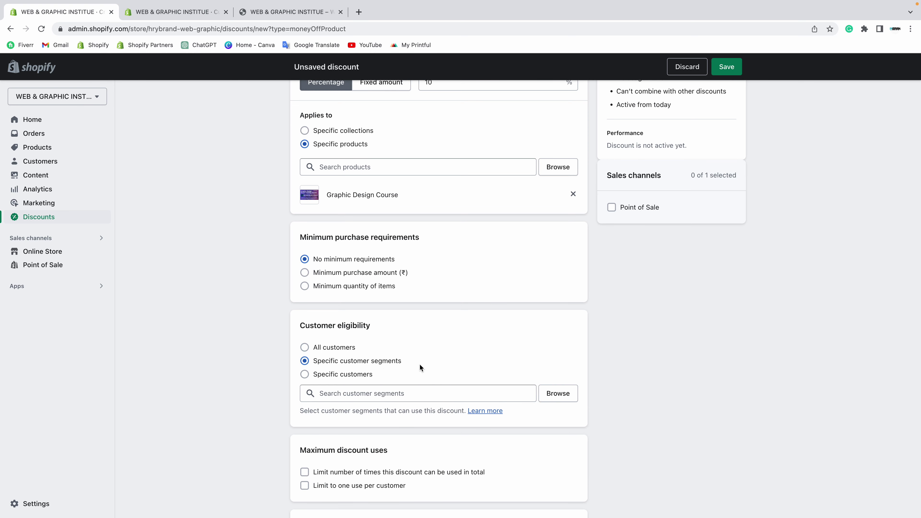
pyautogui.click(558, 393)
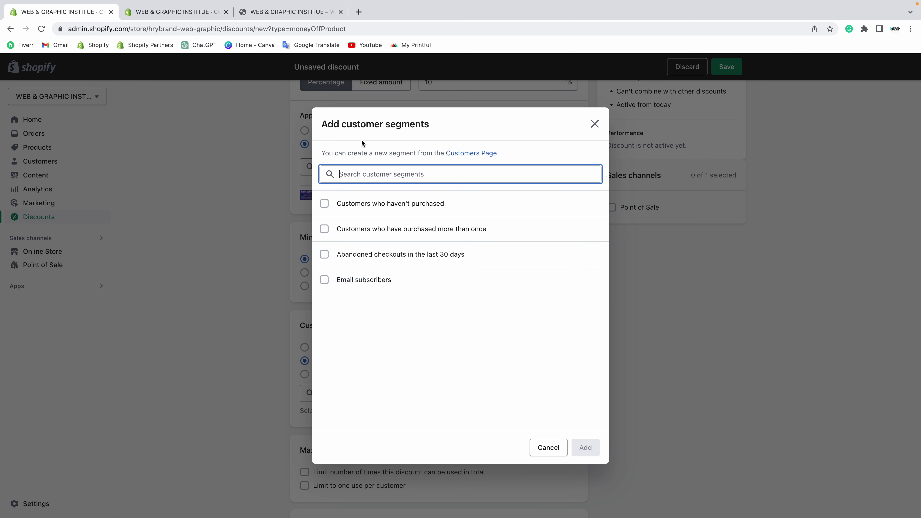
pyautogui.click(531, 446)
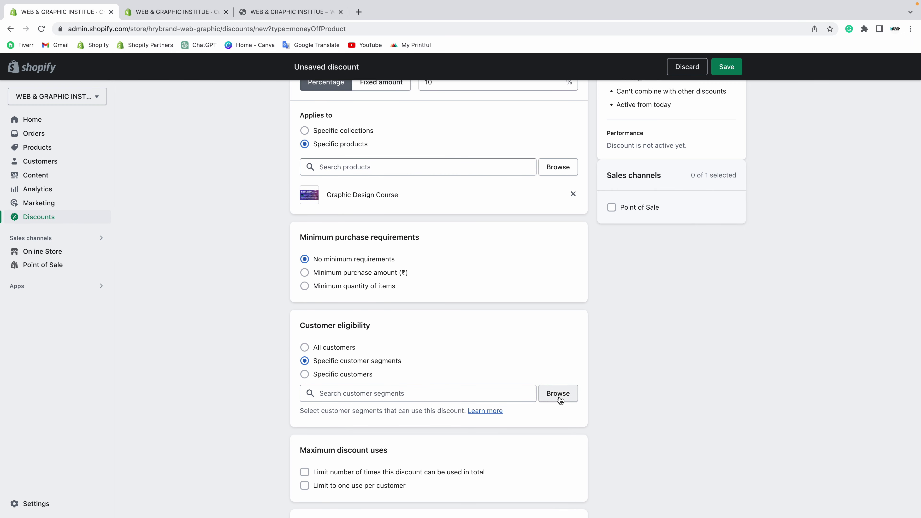
# - Try specific customers as the eligibility, check the customer list and restore eligibility to All customers
pyautogui.click(339, 377)
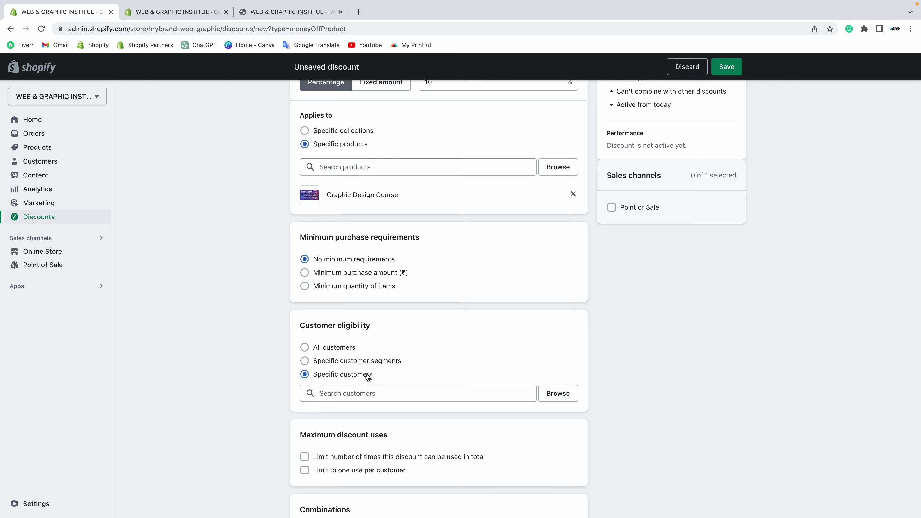
pyautogui.click(562, 394)
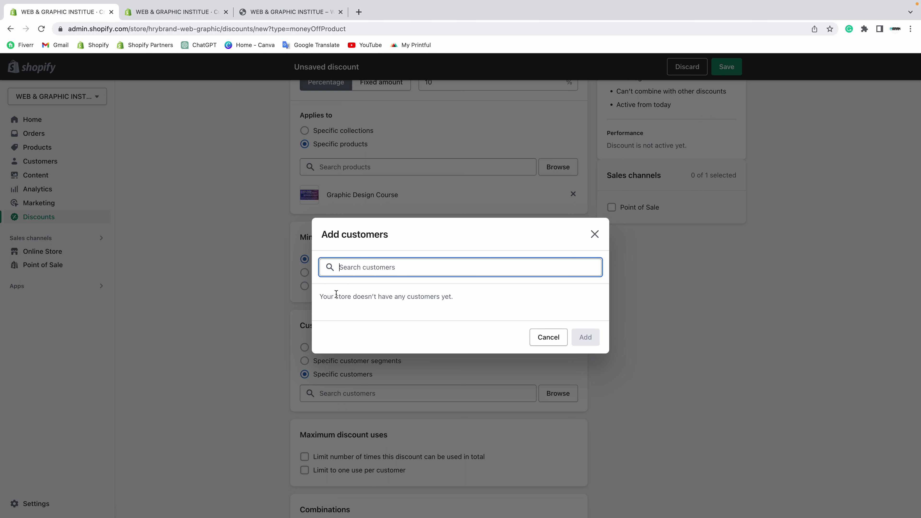
pyautogui.moveTo(323, 296); pyautogui.dragTo(477, 298)
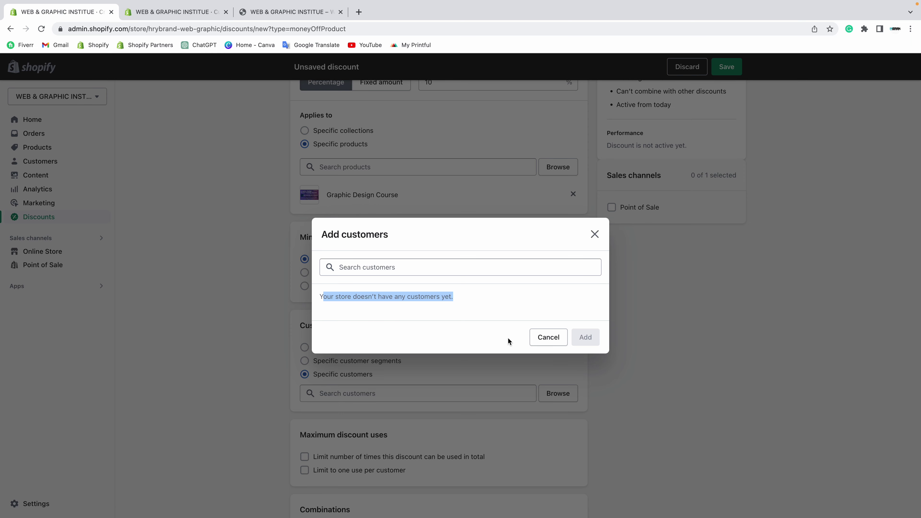
pyautogui.click(557, 338)
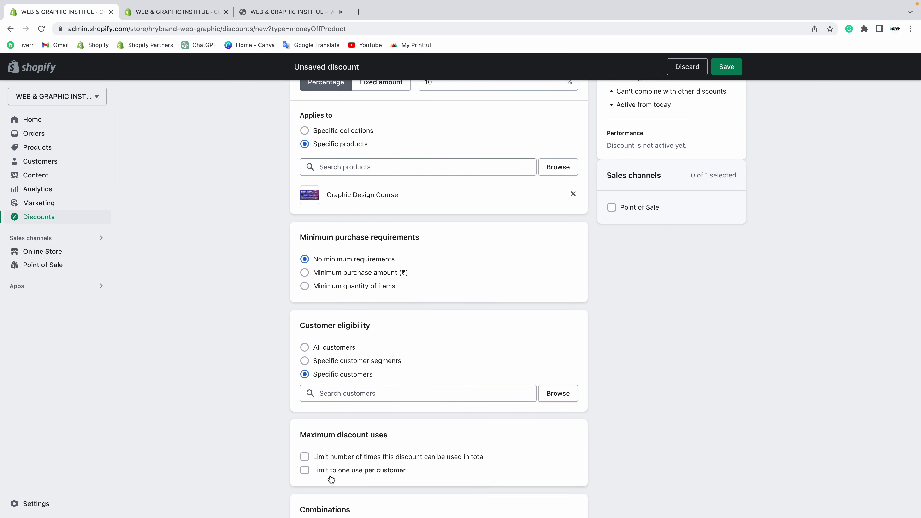
pyautogui.click(320, 348)
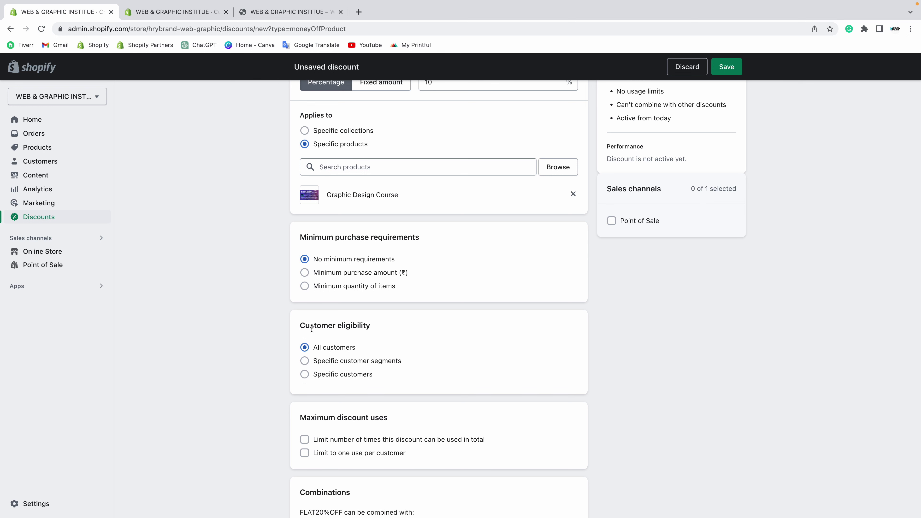
pyautogui.moveTo(298, 326); pyautogui.dragTo(404, 326)
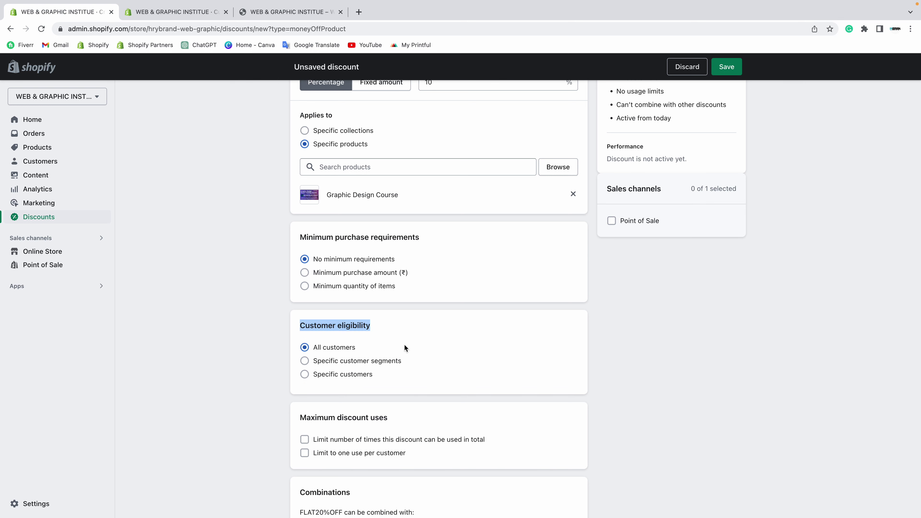
# - Review the customer eligibility and maximum discount uses sections along with the entered discount code
pyautogui.scroll(-2, 403, 344)
pyautogui.click(304, 257)
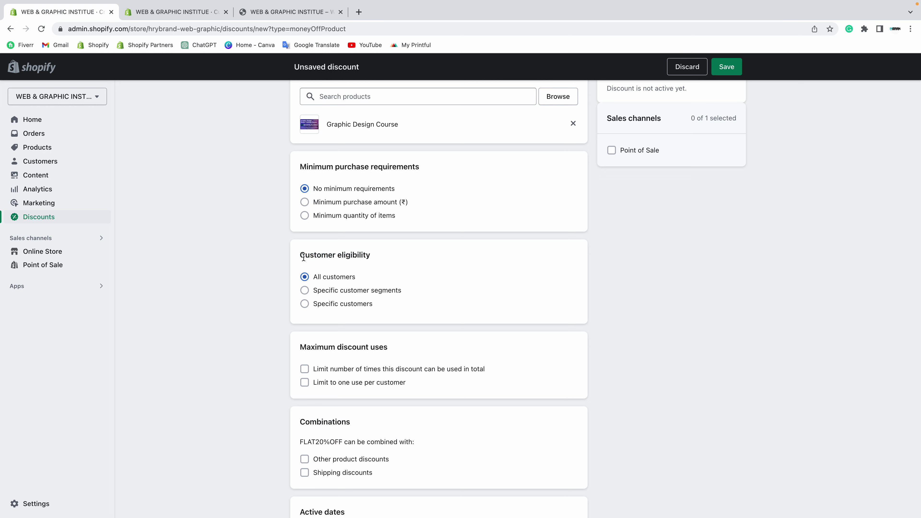
pyautogui.moveTo(303, 257); pyautogui.dragTo(397, 257)
pyautogui.click(397, 260)
pyautogui.moveTo(300, 346); pyautogui.dragTo(405, 345)
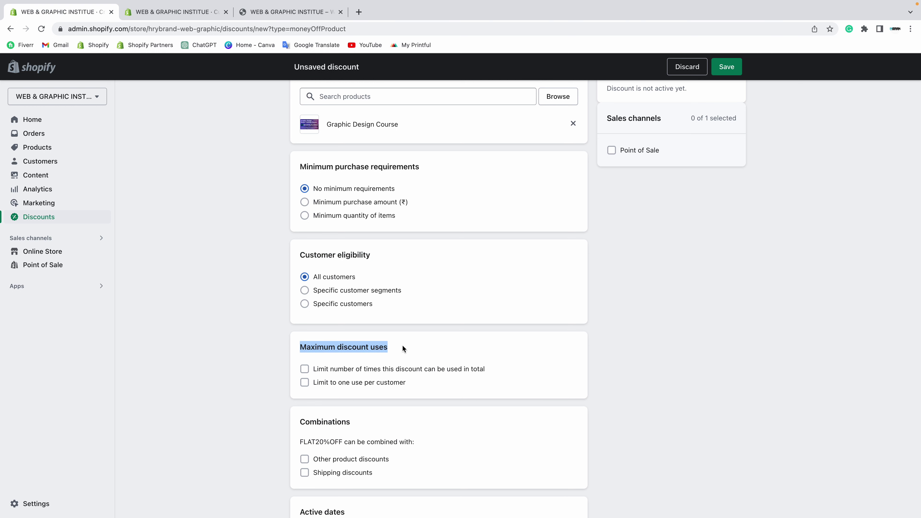
pyautogui.scroll(-1, 403, 348)
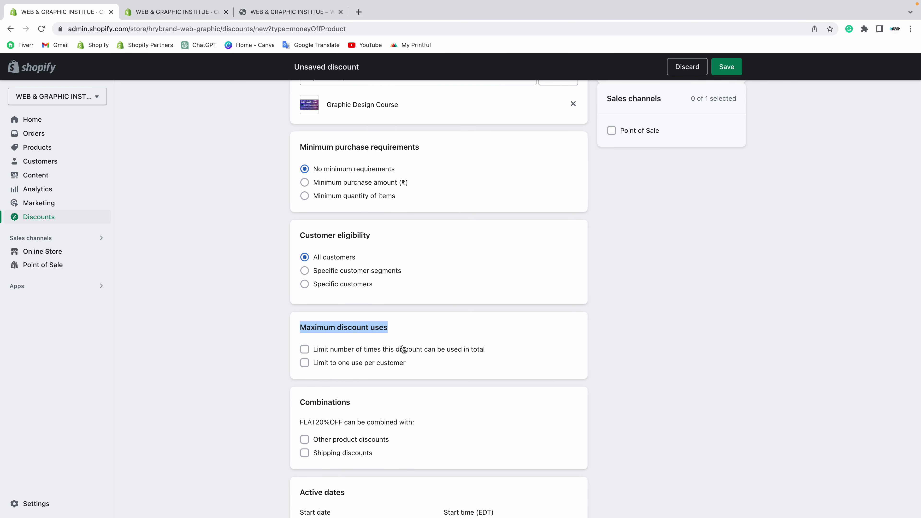
pyautogui.scroll(15, 403, 348)
pyautogui.moveTo(359, 225); pyautogui.dragTo(292, 225)
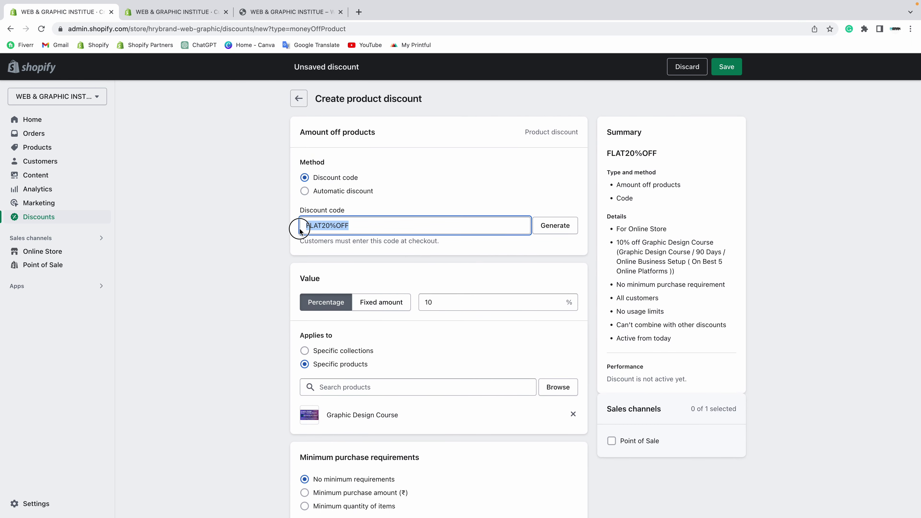
pyautogui.scroll(-10, 275, 288)
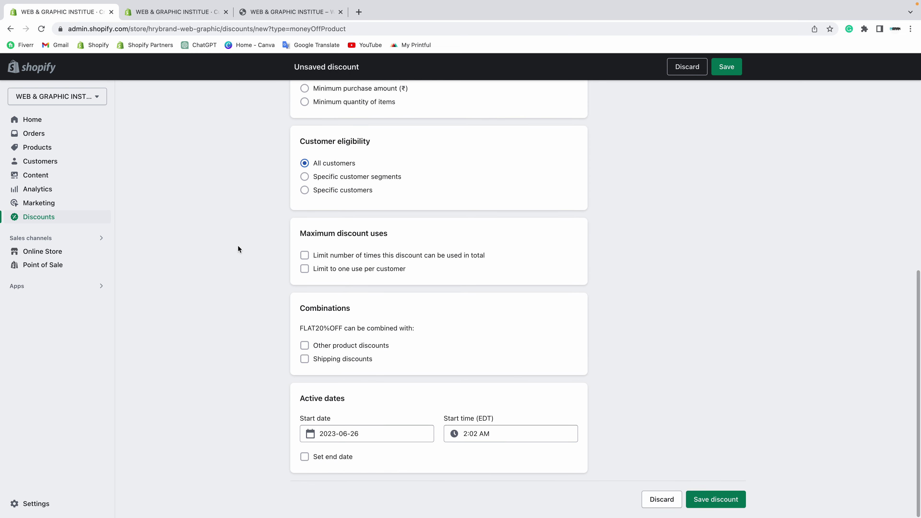
# - Try a limit on total uses, remove it, and limit the discount to one use per customer
pyautogui.click(305, 256)
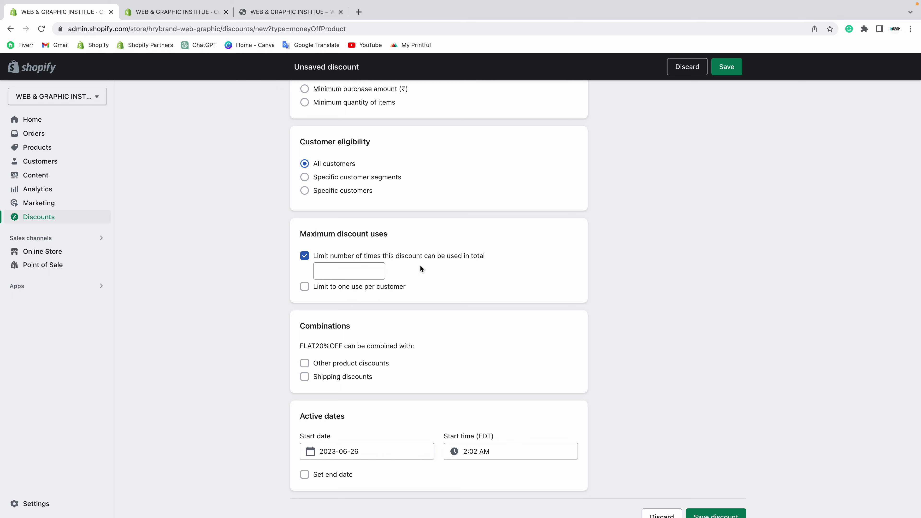
pyautogui.click(347, 269)
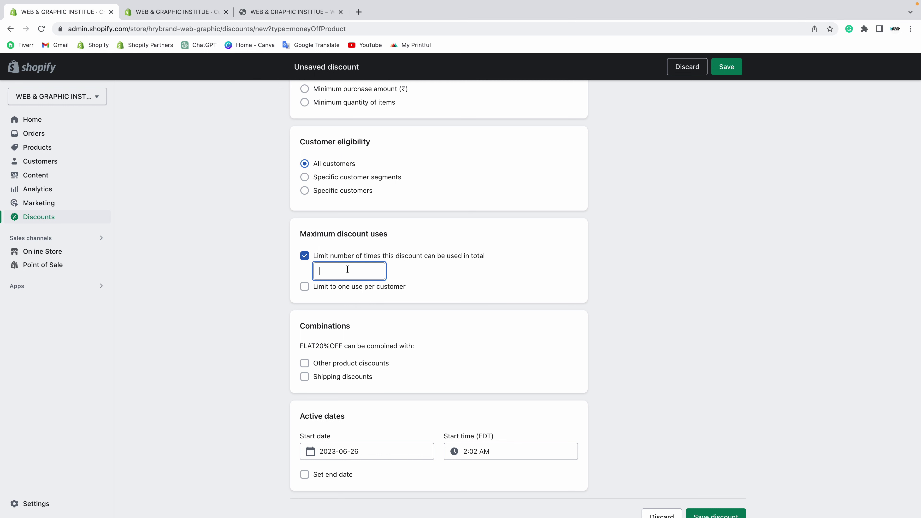
pyautogui.click(305, 256)
pyautogui.click(305, 268)
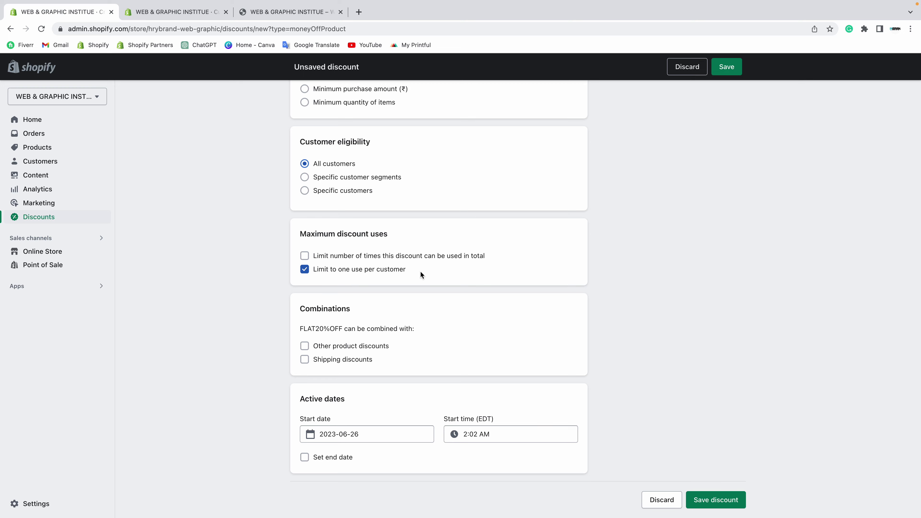
pyautogui.scroll(10, 420, 271)
pyautogui.moveTo(347, 225); pyautogui.dragTo(288, 222)
pyautogui.scroll(-8, 248, 269)
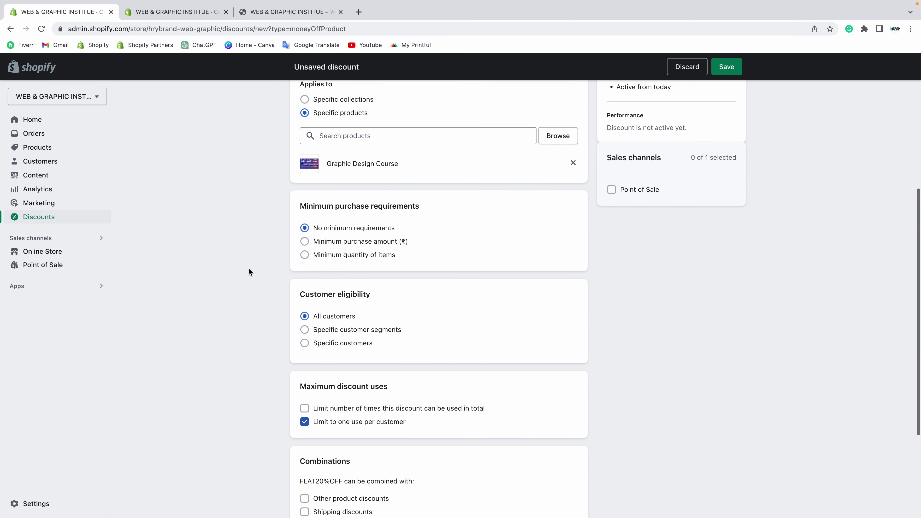
pyautogui.scroll(-1, 248, 269)
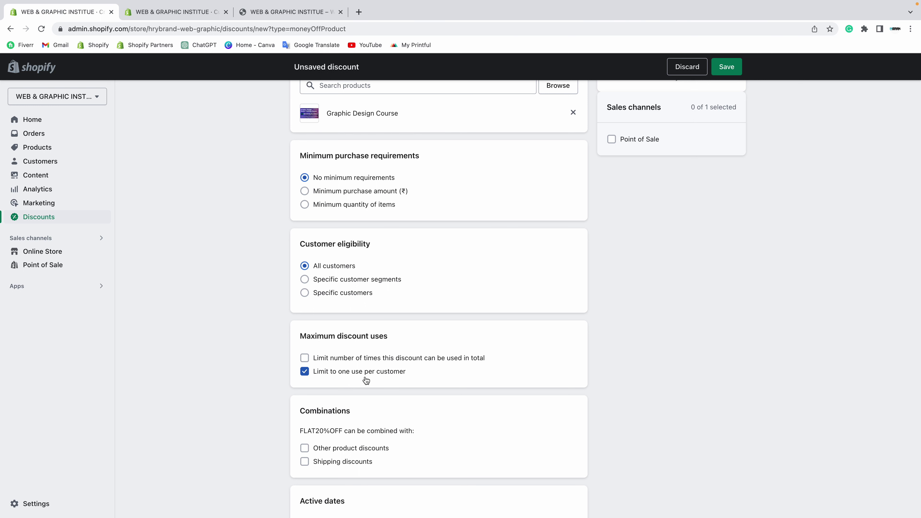
# - Try combining the discount with other product discounts and shipping discounts, and switch both combinations back off
pyautogui.scroll(-2, 378, 386)
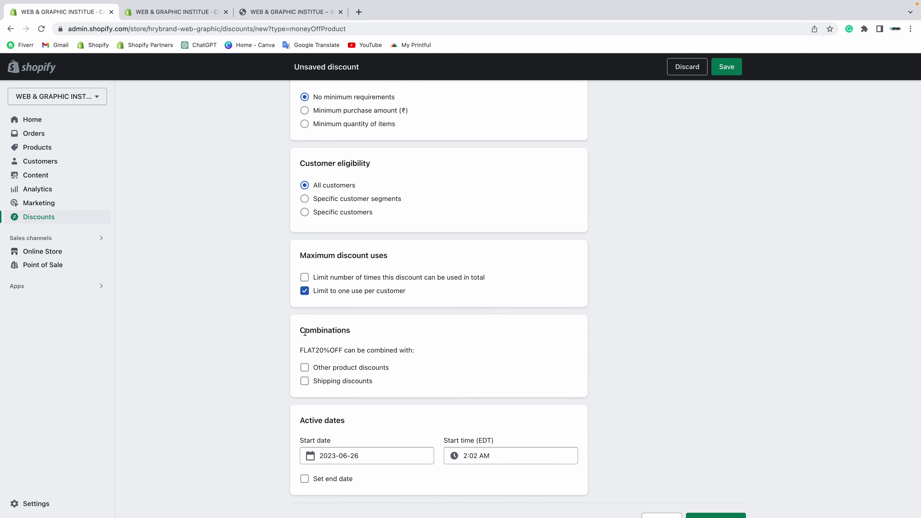
pyautogui.moveTo(300, 329); pyautogui.dragTo(372, 322)
pyautogui.click(346, 344)
pyautogui.scroll(-1, 420, 352)
pyautogui.click(305, 346)
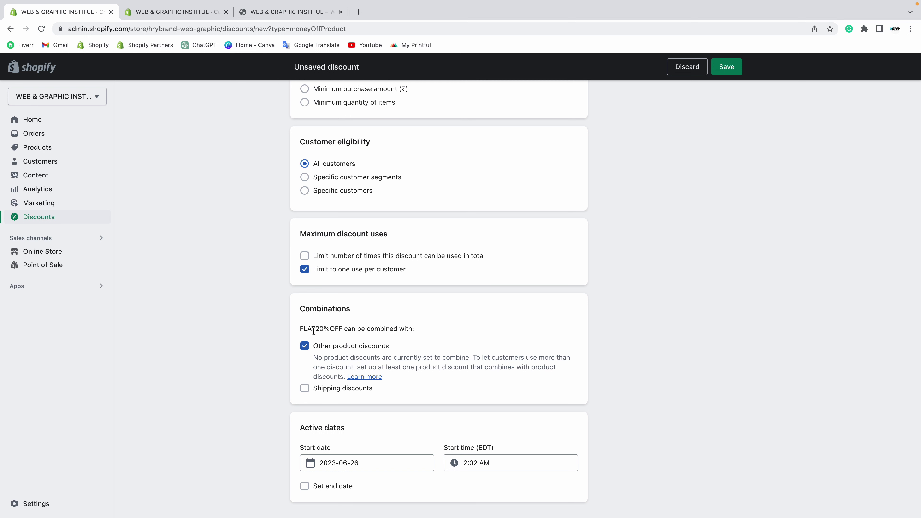
pyautogui.click(305, 345)
pyautogui.click(306, 359)
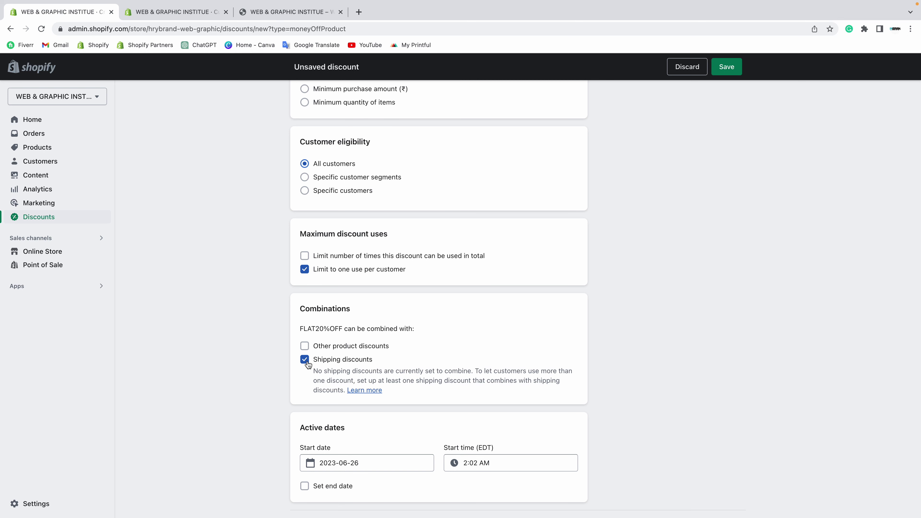
pyautogui.click(308, 363)
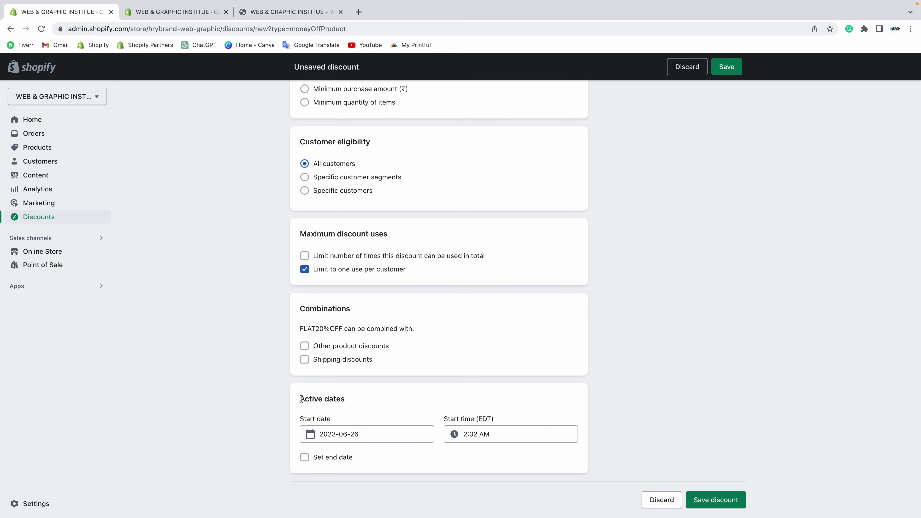
# - Select June 26, 2023 as the discount's start date and look at the available start times
pyautogui.moveTo(301, 398); pyautogui.dragTo(401, 397)
pyautogui.click(335, 424)
pyautogui.click(347, 435)
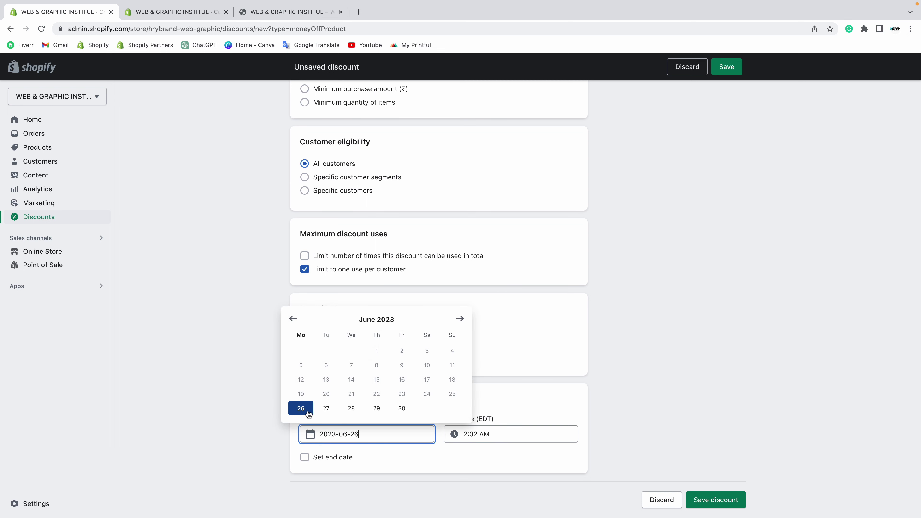
pyautogui.click(461, 319)
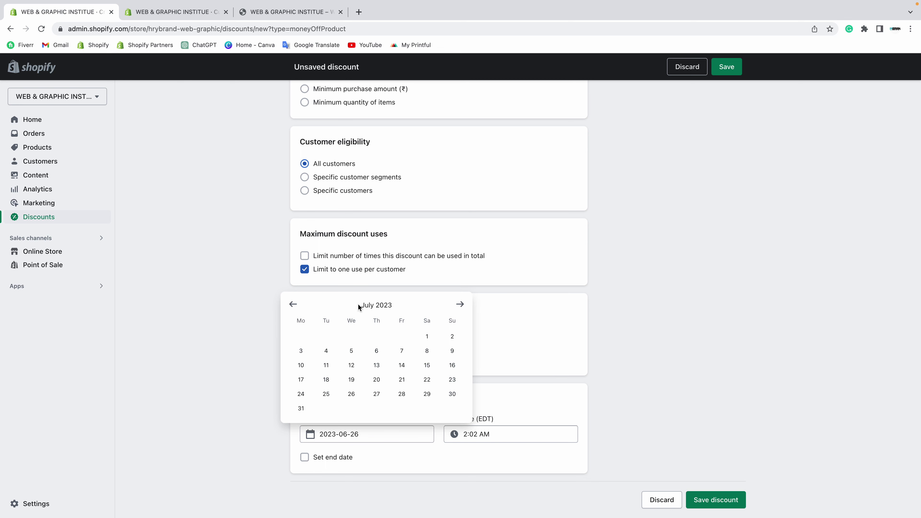
pyautogui.click(293, 304)
pyautogui.click(303, 408)
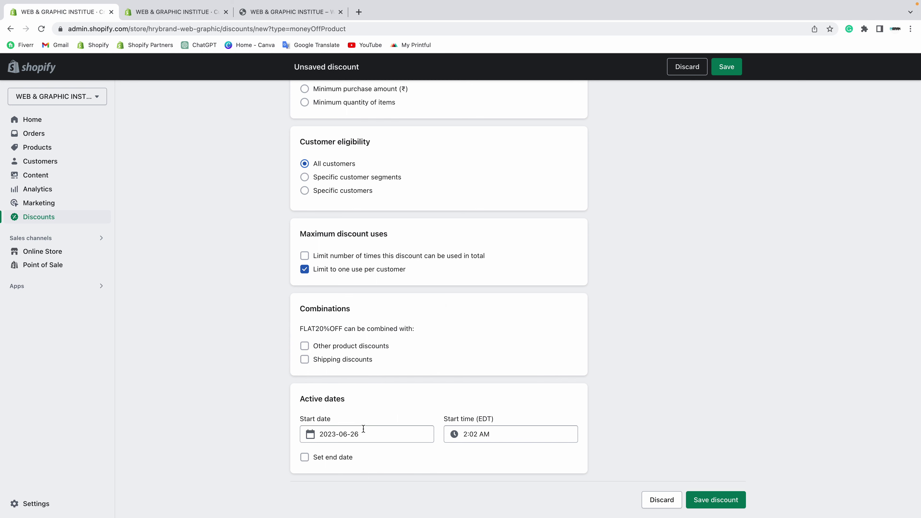
pyautogui.click(482, 433)
pyautogui.click(428, 408)
pyautogui.click(478, 436)
pyautogui.click(381, 456)
# - Enable an end date for the discount and set it to July 31, 2023
pyautogui.click(318, 460)
pyautogui.scroll(-1, 364, 459)
pyautogui.click(384, 450)
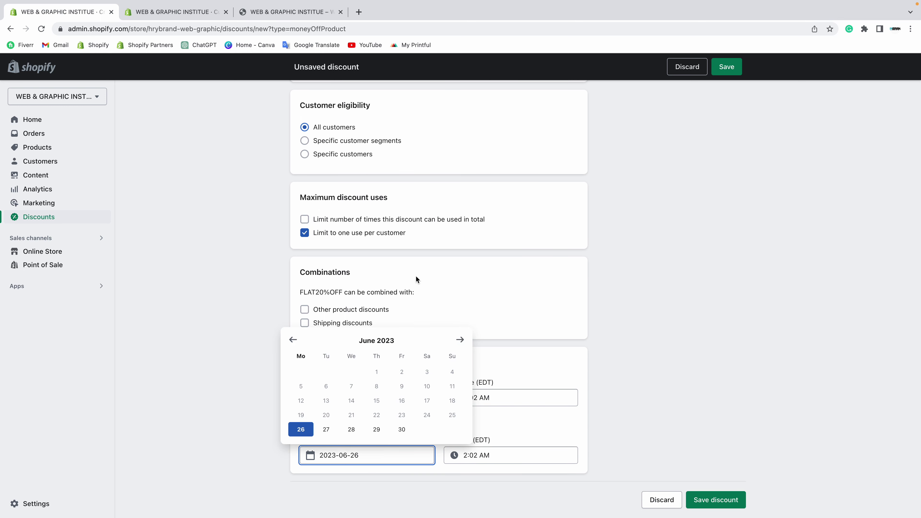
pyautogui.click(458, 341)
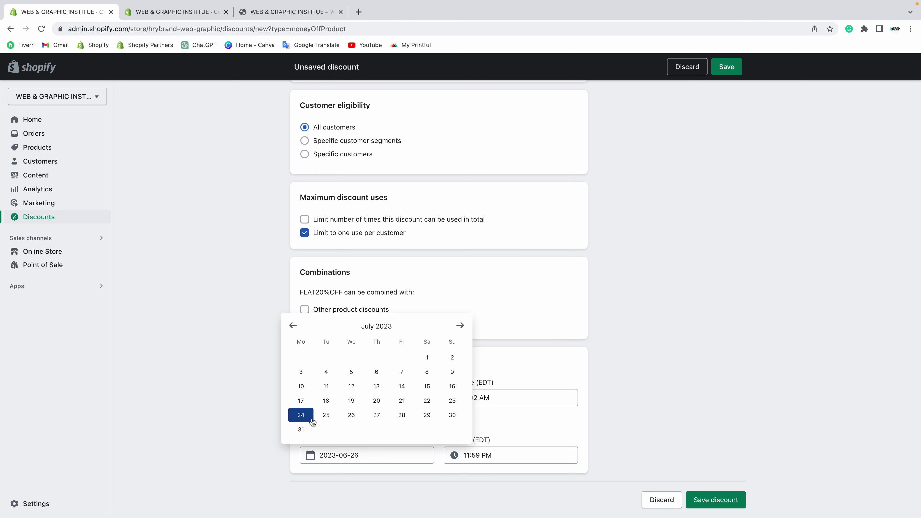
pyautogui.click(300, 429)
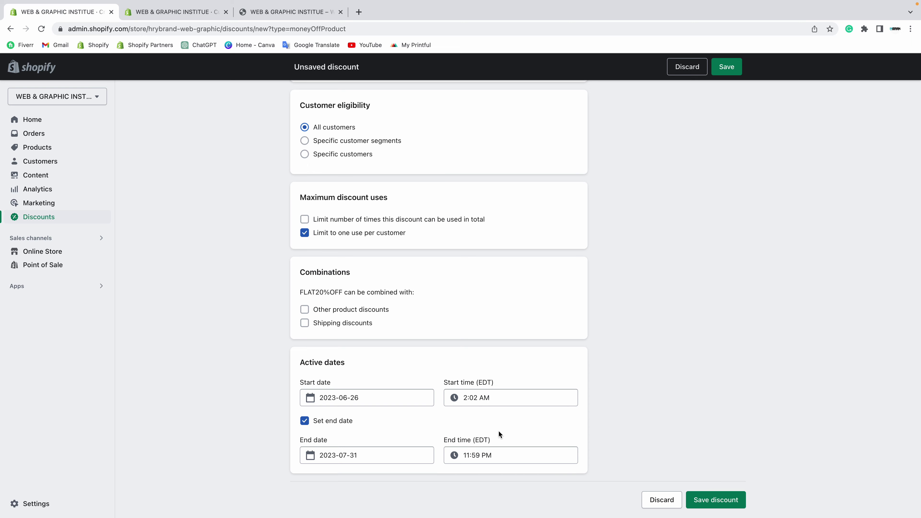
# - Change the discount code to FLAT50%OFF
pyautogui.scroll(13, 498, 430)
pyautogui.click(333, 226)
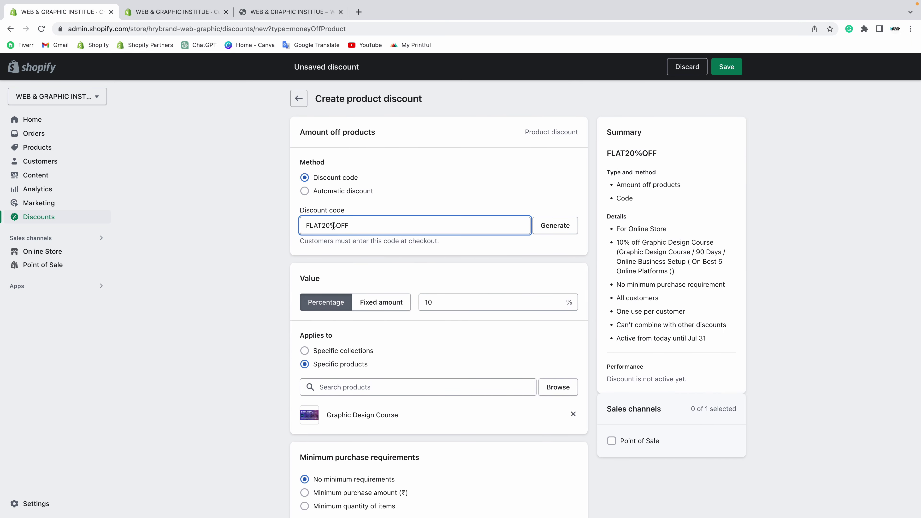
pyautogui.moveTo(328, 225); pyautogui.dragTo(323, 225)
pyautogui.write('5')
# - Set the discount's percentage value to 50%
pyautogui.moveTo(440, 303); pyautogui.dragTo(411, 302)
pyautogui.write('5')
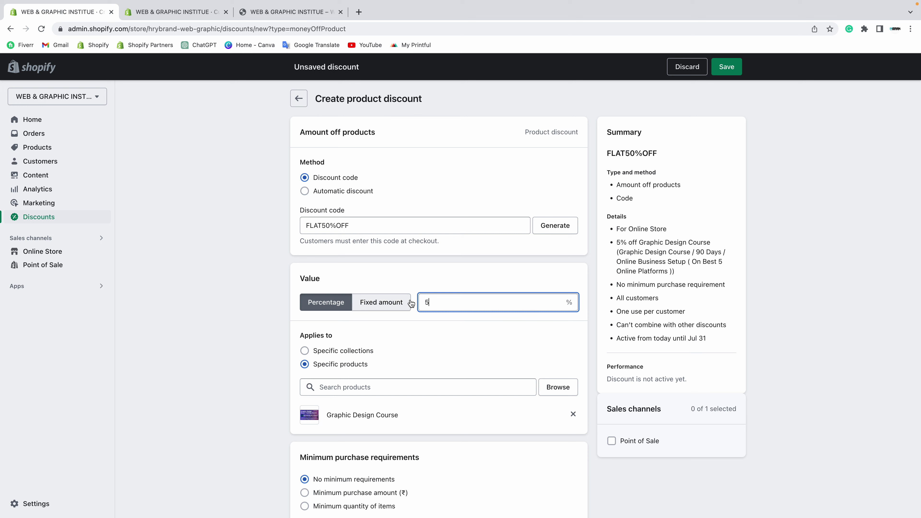
pyautogui.write('0')
pyautogui.click(439, 329)
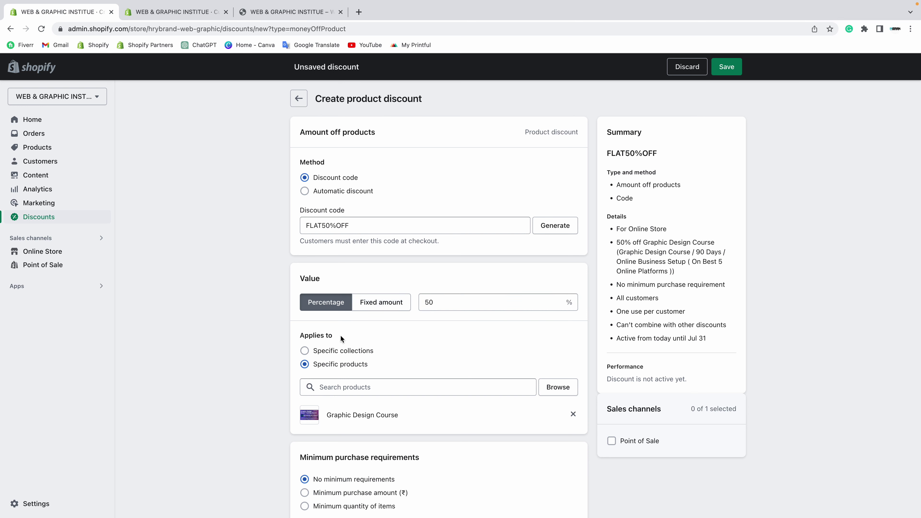
# - Set the discount's start time to 11:00 AM in the active dates
pyautogui.scroll(-2, 340, 338)
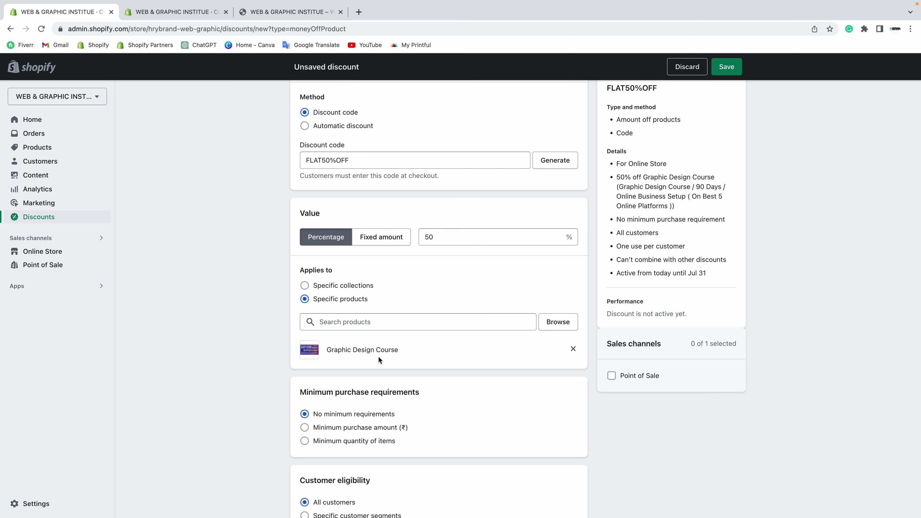
pyautogui.scroll(-10, 378, 357)
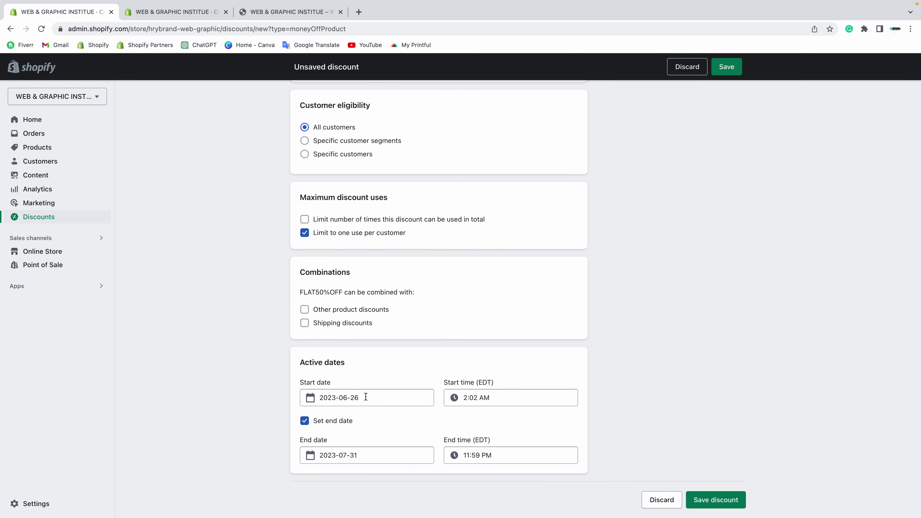
pyautogui.moveTo(873, 1)
pyautogui.click(479, 399)
pyautogui.scroll(2, 510, 168)
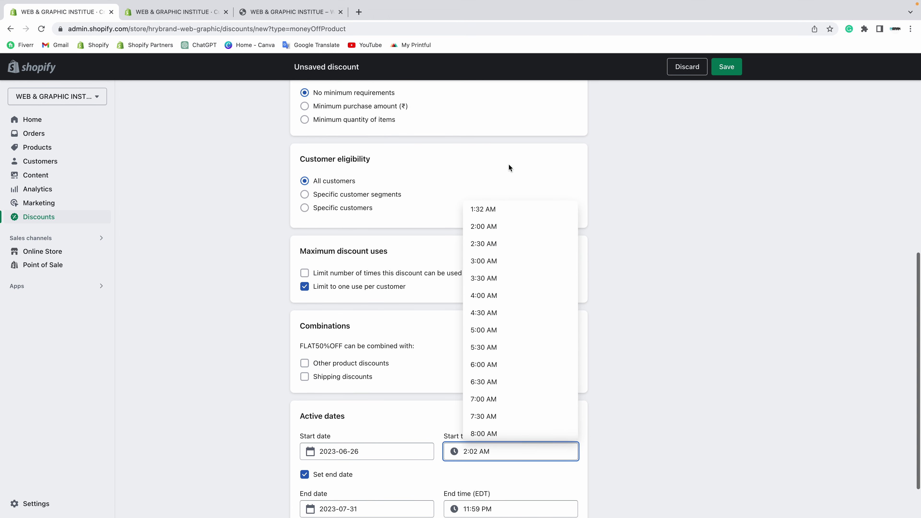
pyautogui.scroll(-10, 499, 330)
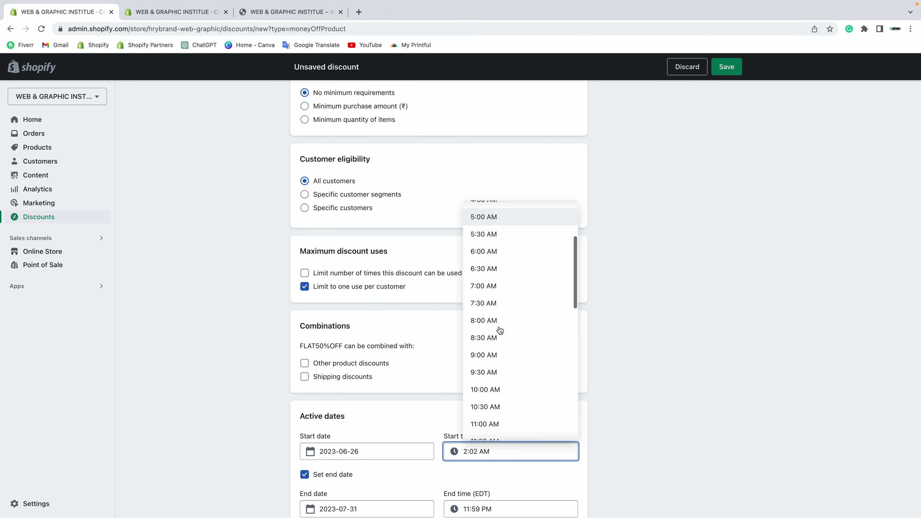
pyautogui.click(484, 298)
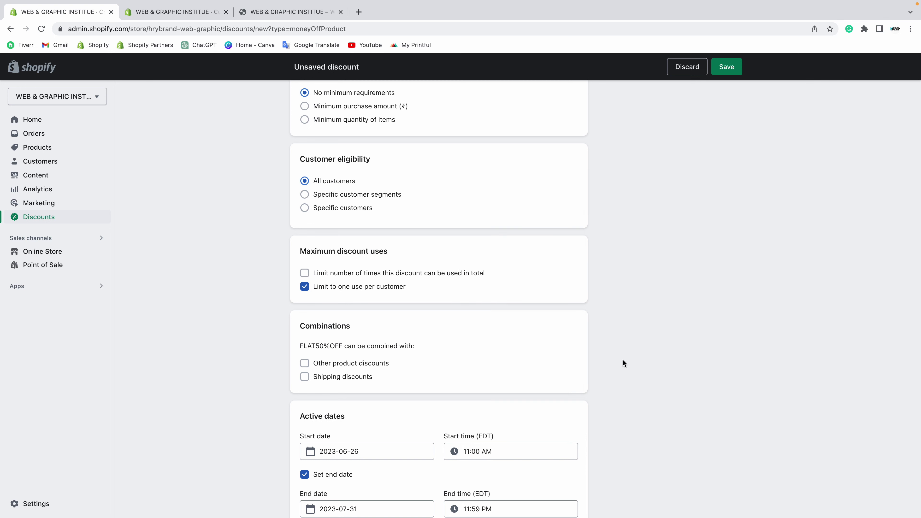
pyautogui.scroll(-3, 590, 414)
# - Review the discount summary's code name, type and method
pyautogui.moveTo(901, 9)
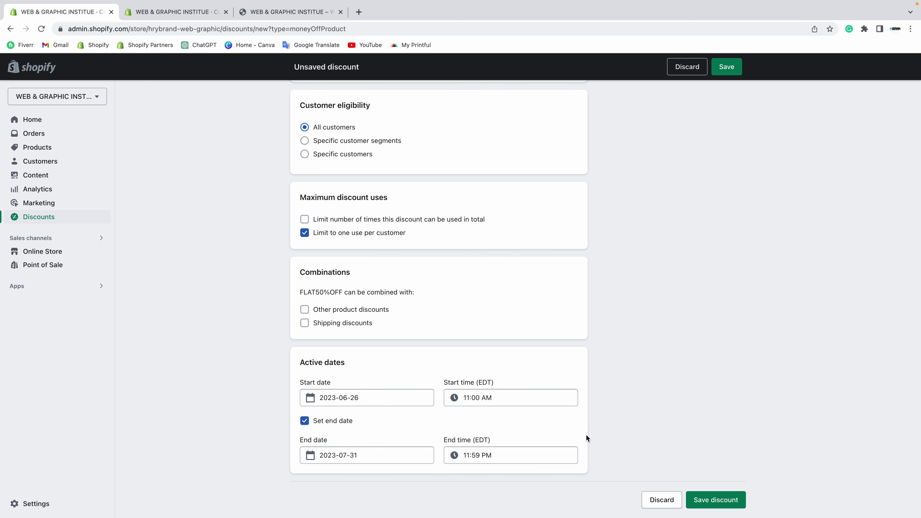
pyautogui.scroll(15, 595, 402)
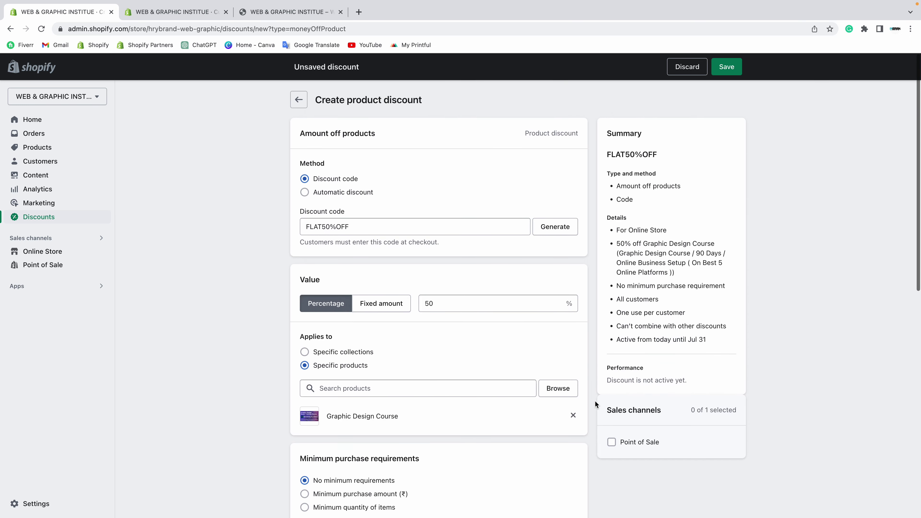
pyautogui.moveTo(608, 134); pyautogui.dragTo(672, 148)
pyautogui.click(619, 156)
pyautogui.click(608, 153)
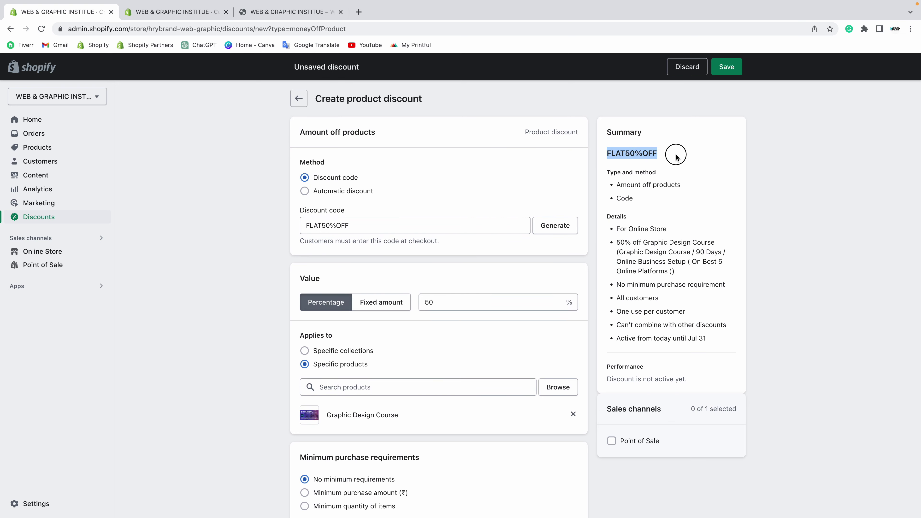
pyautogui.click(630, 181)
pyautogui.tripleClick(662, 176)
pyautogui.click(655, 182)
pyautogui.moveTo(616, 184); pyautogui.dragTo(707, 183)
pyautogui.click(618, 198)
pyautogui.moveTo(618, 198); pyautogui.dragTo(655, 198)
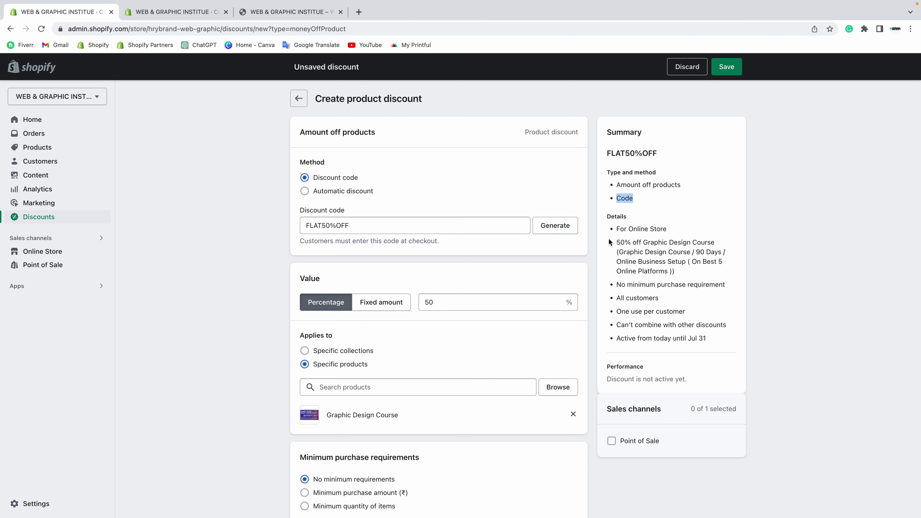
# - Review the summary's details on channel, product, eligibility, usage limit, combinations and active dates, plus its performance note
pyautogui.click(605, 223)
pyautogui.moveTo(618, 229); pyautogui.dragTo(685, 229)
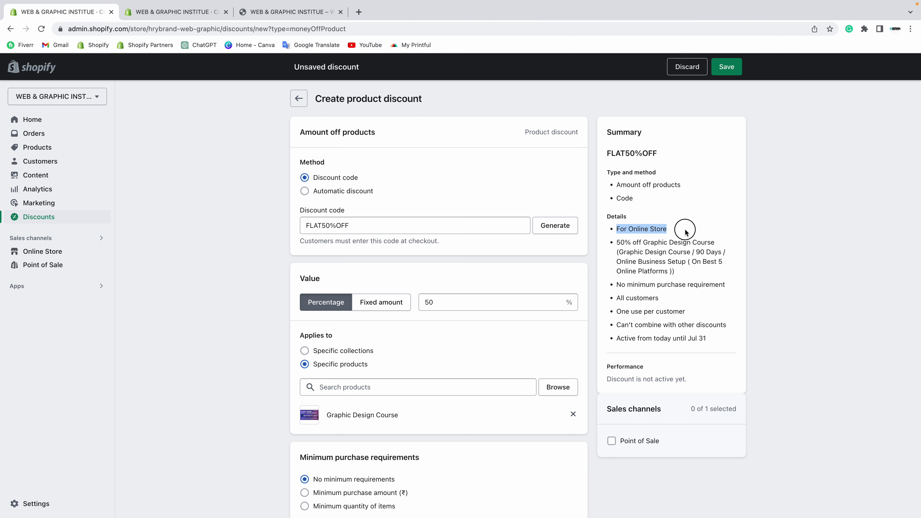
pyautogui.click(646, 244)
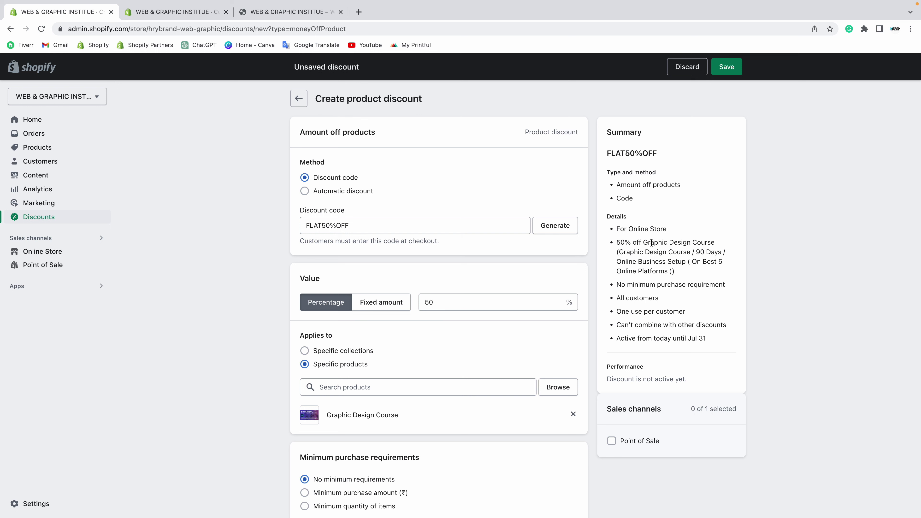
pyautogui.moveTo(640, 240); pyautogui.dragTo(731, 246)
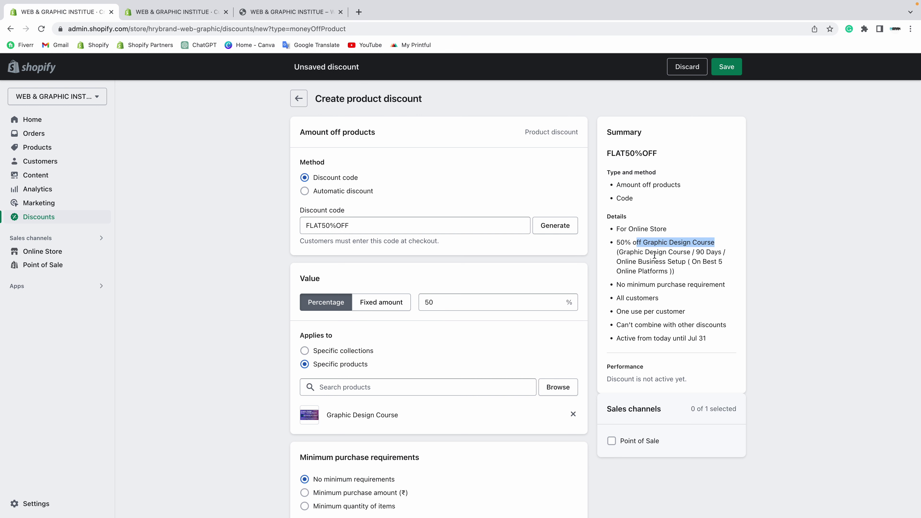
pyautogui.moveTo(615, 287); pyautogui.dragTo(725, 286)
pyautogui.moveTo(616, 299); pyautogui.dragTo(699, 303)
pyautogui.moveTo(616, 314); pyautogui.dragTo(705, 309)
pyautogui.click(616, 329)
pyautogui.moveTo(615, 329); pyautogui.dragTo(734, 323)
pyautogui.click(631, 338)
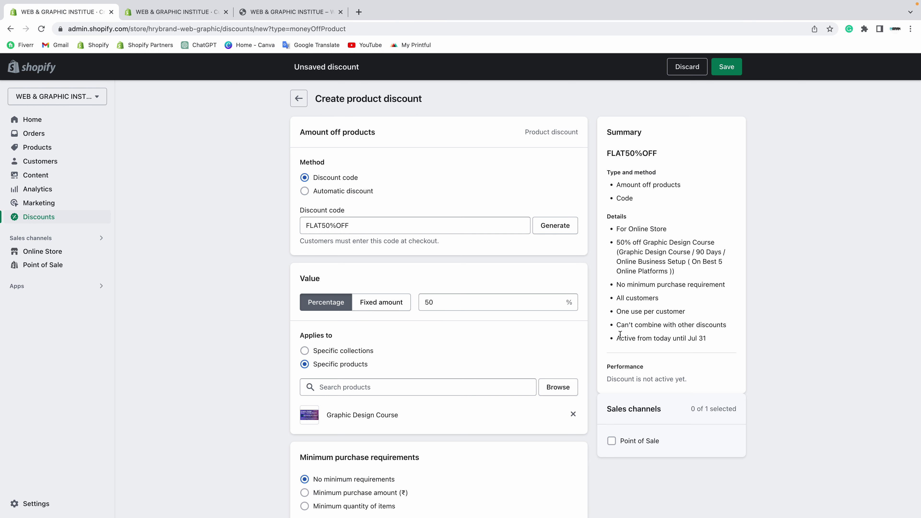
pyautogui.moveTo(618, 337); pyautogui.dragTo(726, 336)
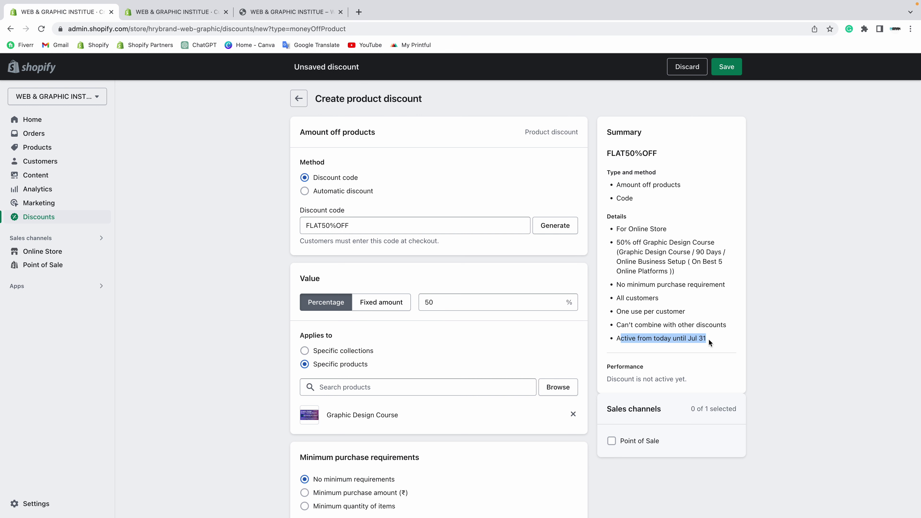
pyautogui.click(628, 378)
pyautogui.moveTo(608, 380); pyautogui.dragTo(709, 377)
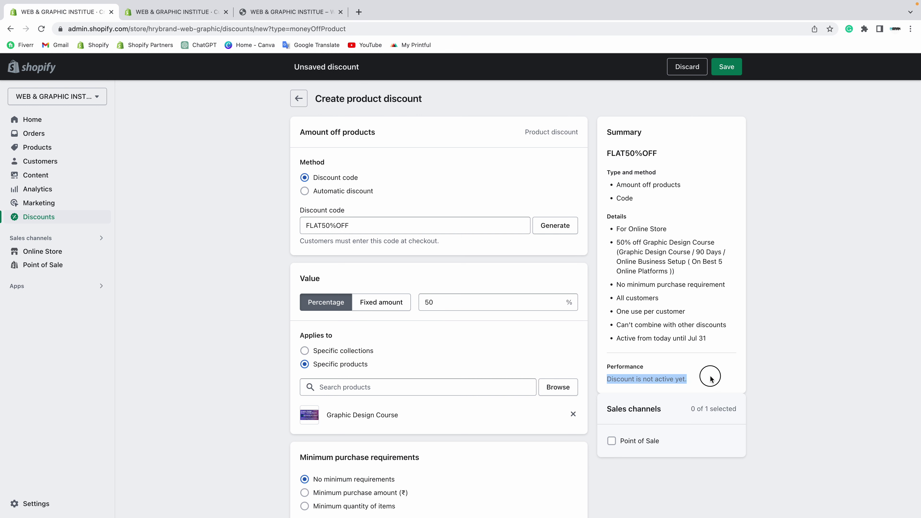
# - Make the discount available on the Point of Sale channel and save it
pyautogui.click(612, 441)
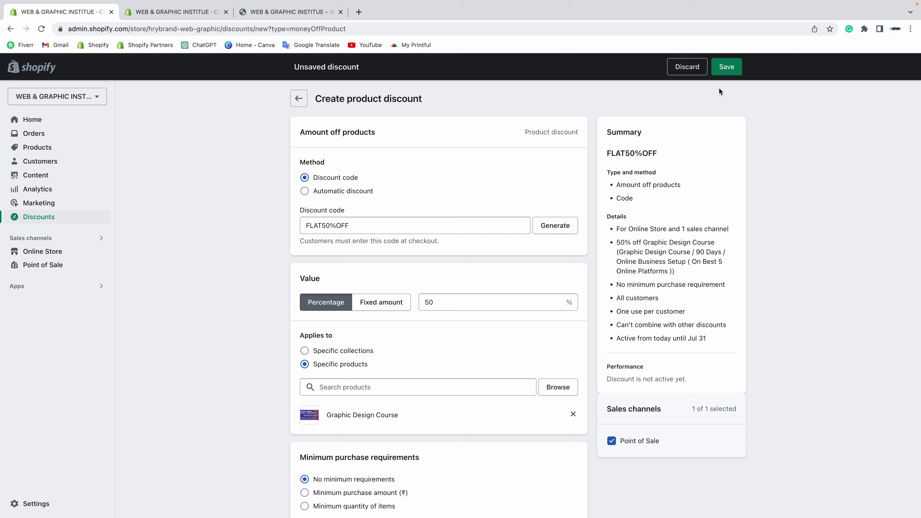
pyautogui.click(724, 66)
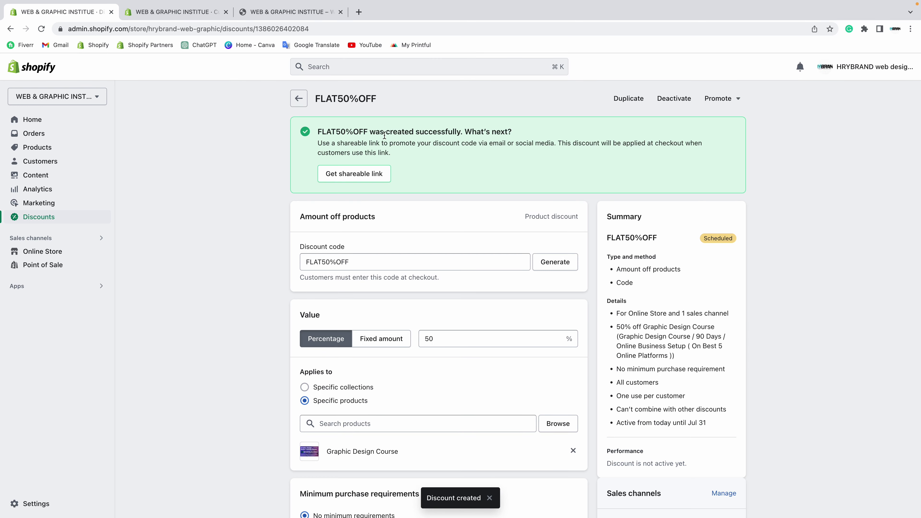
# - Return to the discounts list and check the sales channels behind the FLAT50%OFF discount's status
pyautogui.click(53, 219)
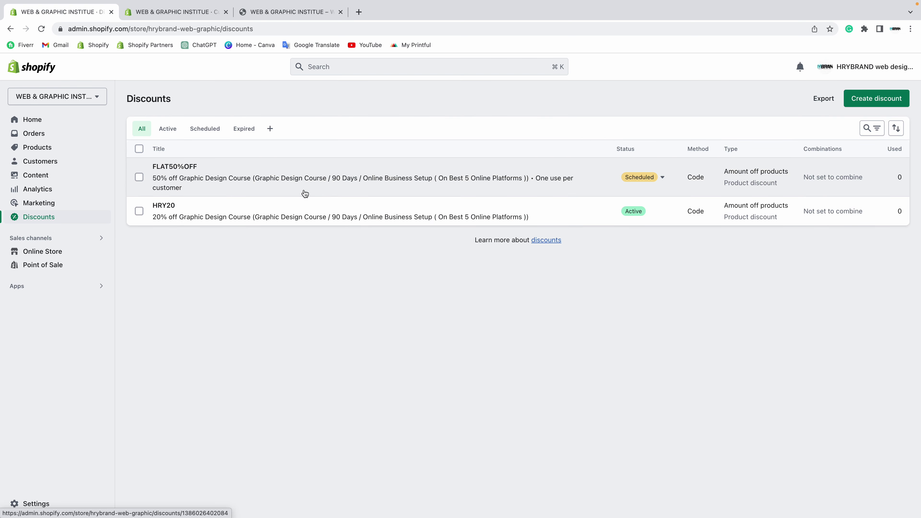
pyautogui.click(651, 179)
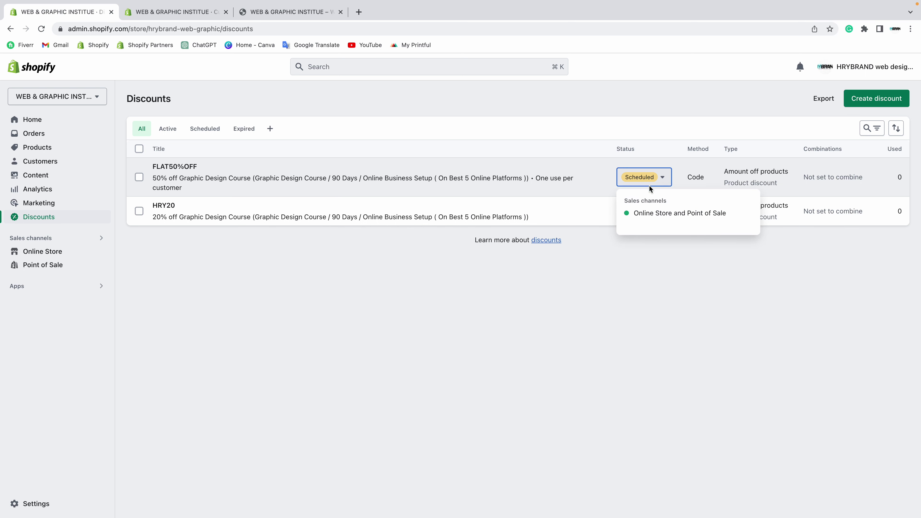
pyautogui.click(676, 273)
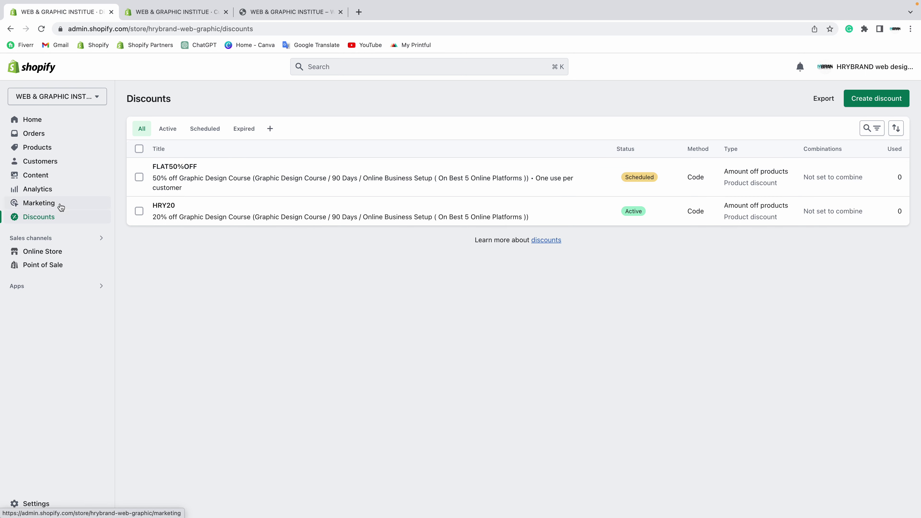
# - Open the online store in a new browser tab and look over its home page
pyautogui.click(100, 251)
pyautogui.rightClick(100, 252)
pyautogui.click(123, 256)
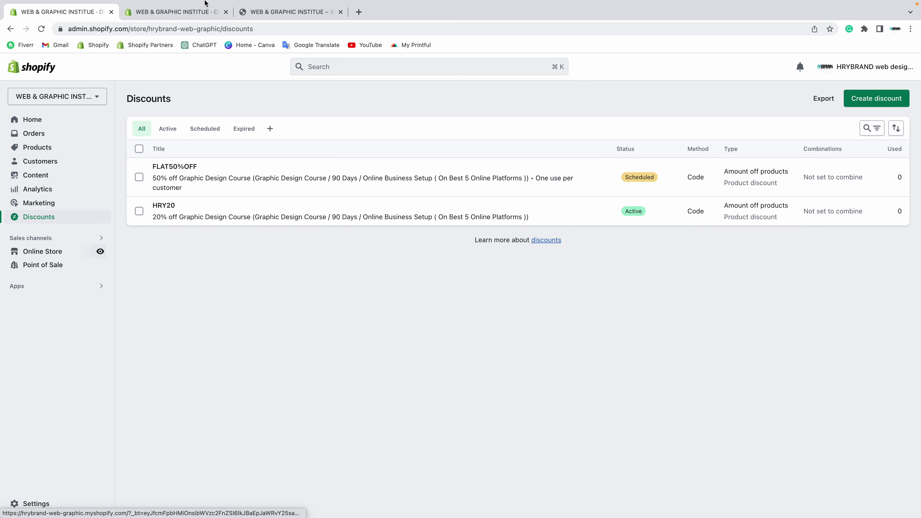
pyautogui.hotkey('ctrl', 'Tab')
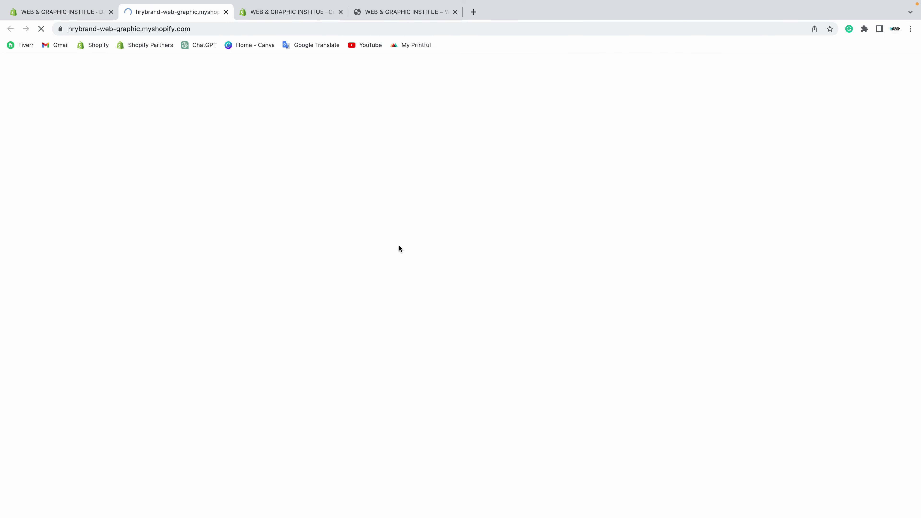
pyautogui.scroll(-10, 392, 240)
pyautogui.scroll(-5, 392, 240)
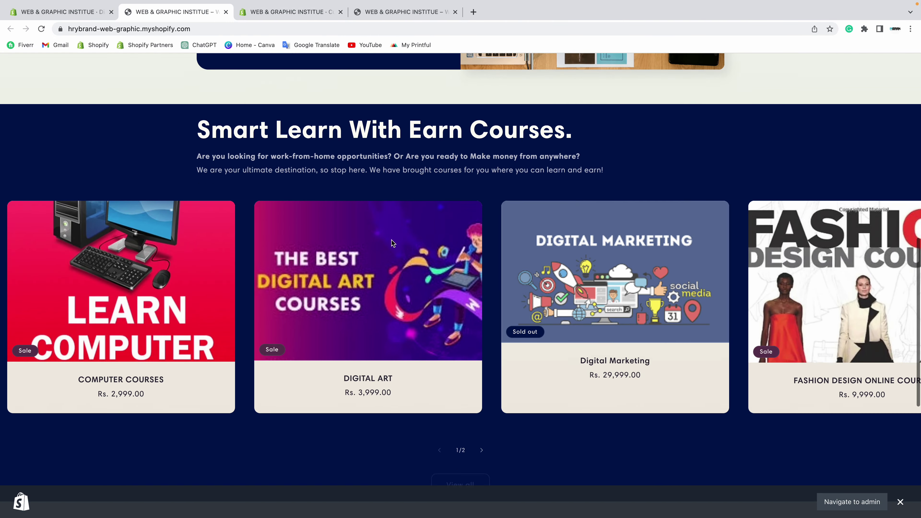
pyautogui.scroll(20, 380, 113)
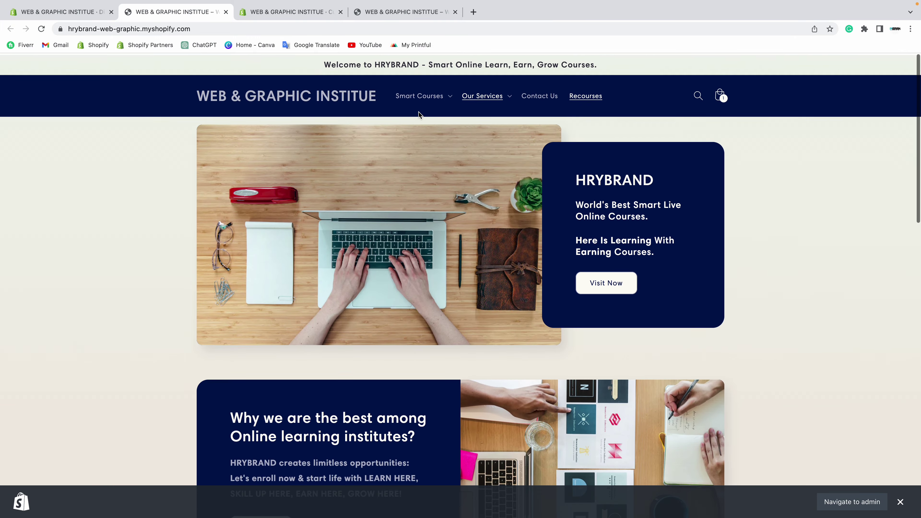
# - Open the Graphic Design Course product page from the graphic design category under Smart Courses
pyautogui.click(420, 95)
pyautogui.click(235, 135)
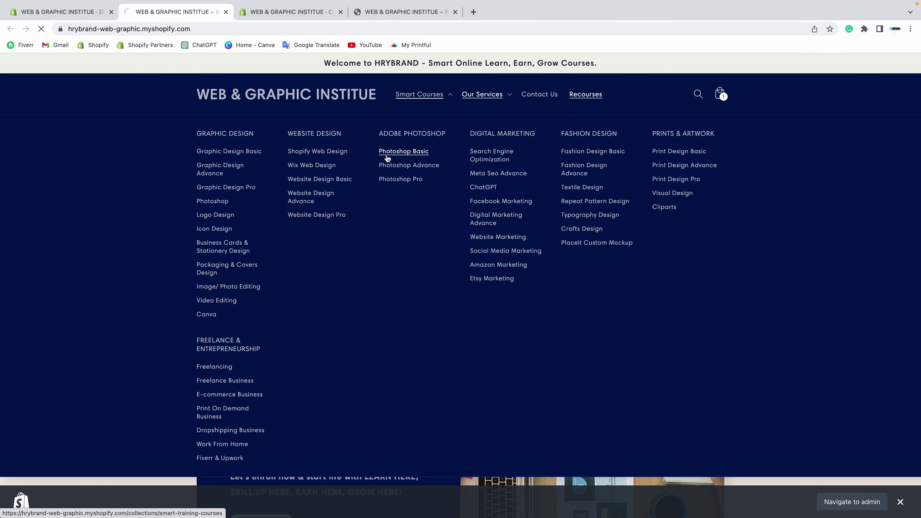
pyautogui.scroll(-10, 401, 210)
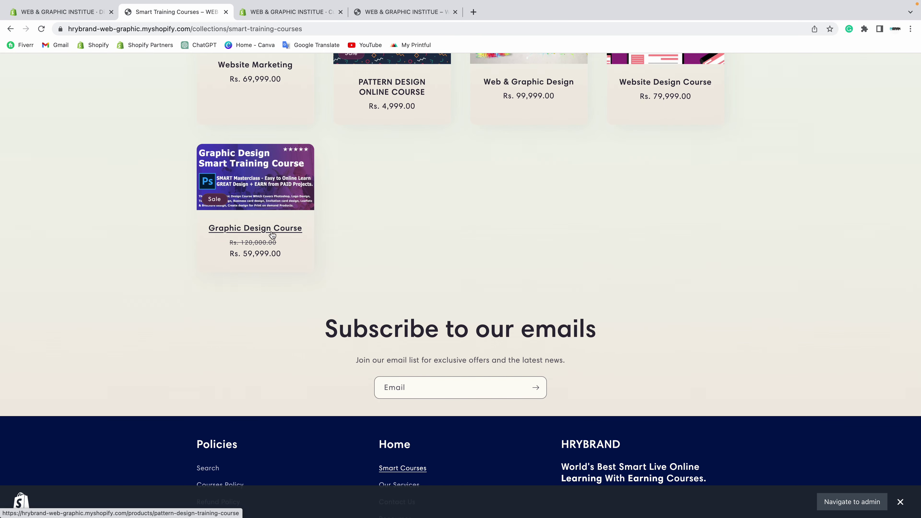
pyautogui.click(254, 202)
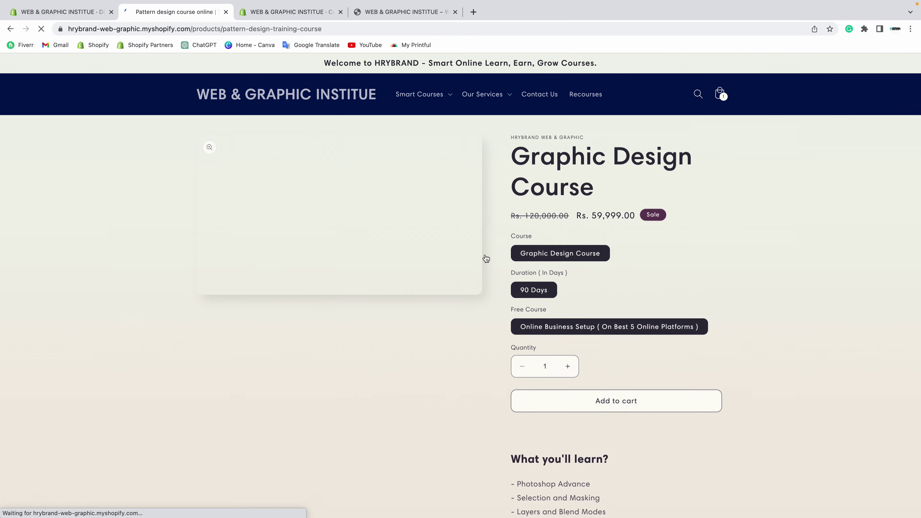
# - Add one Graphic Design Course to the cart and proceed from the cart to checkout
pyautogui.click(606, 404)
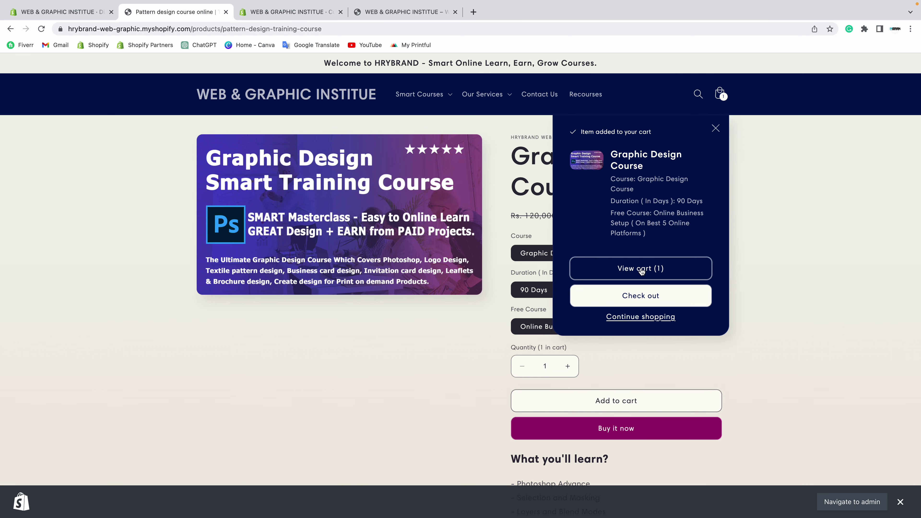
pyautogui.click(625, 267)
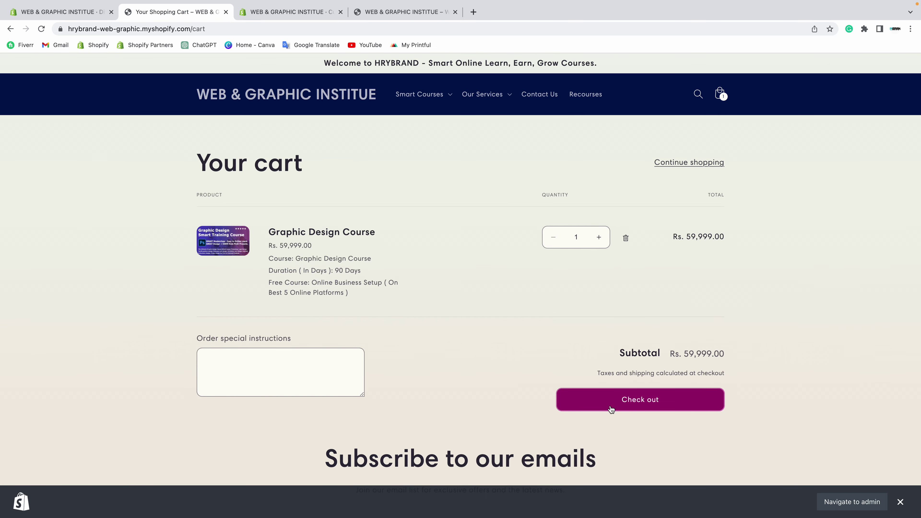
pyautogui.click(211, 362)
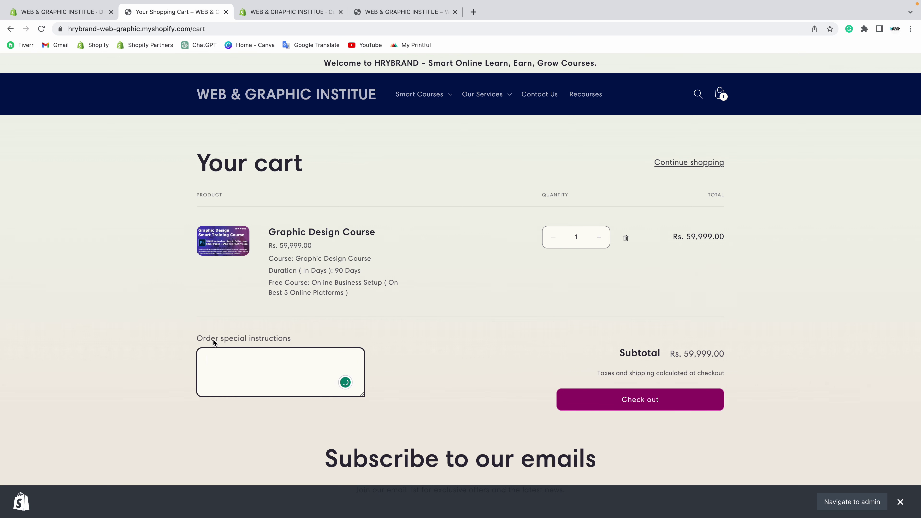
pyautogui.click(306, 341)
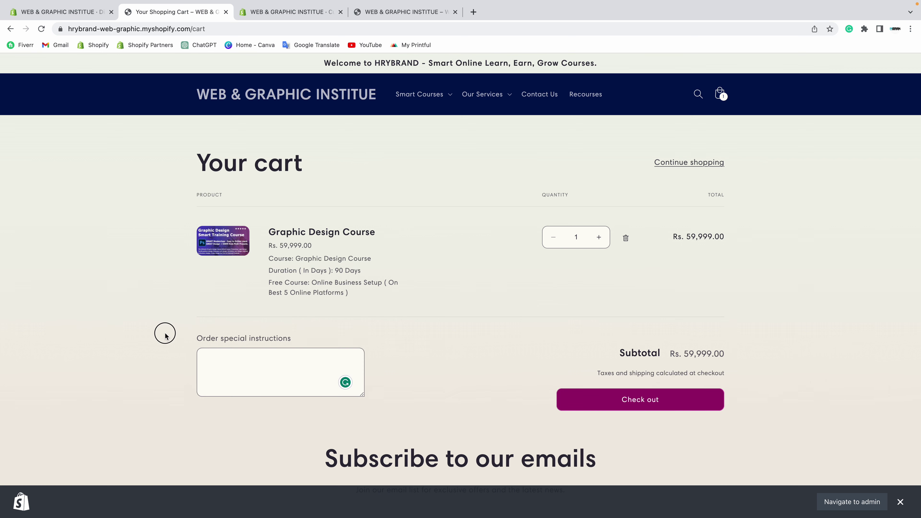
pyautogui.click(641, 404)
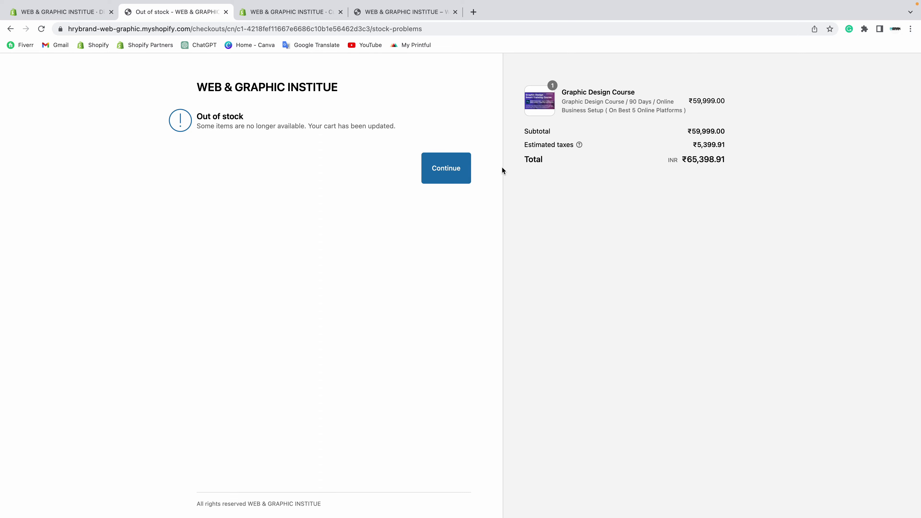
# - Switch back to the Shopify admin and open the Graphic Design Course variant from the inventory list
pyautogui.click(73, 12)
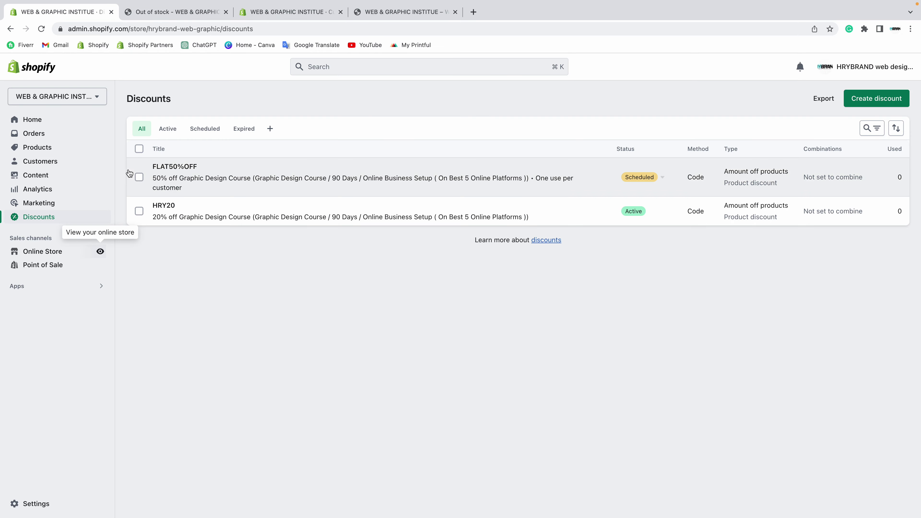
pyautogui.click(29, 148)
pyautogui.click(37, 175)
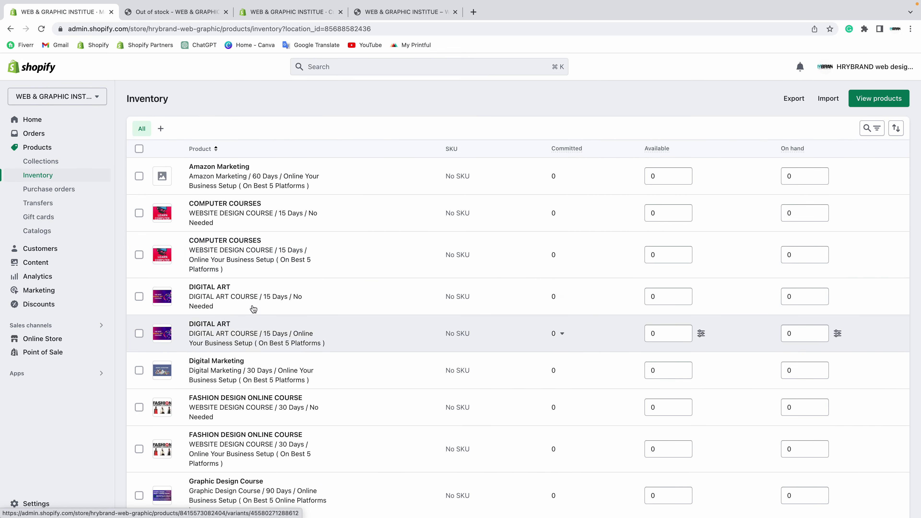
pyautogui.scroll(-8, 266, 278)
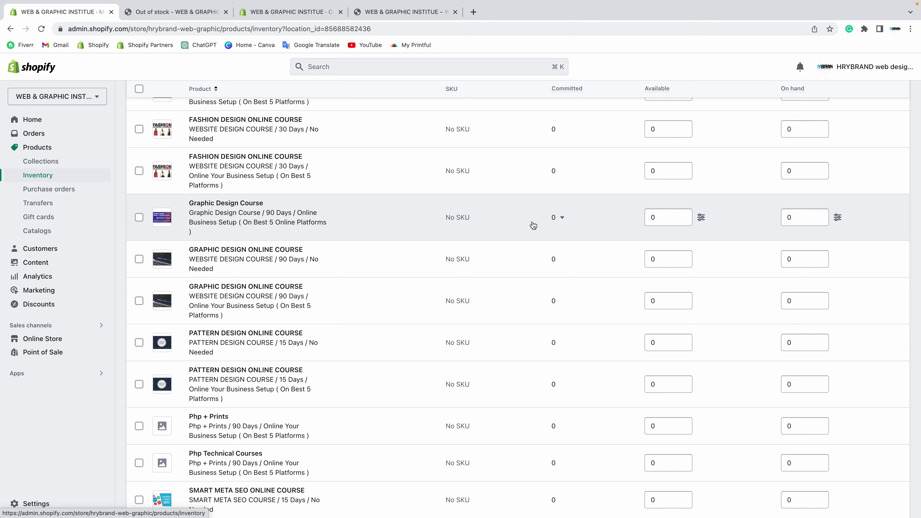
pyautogui.click(272, 220)
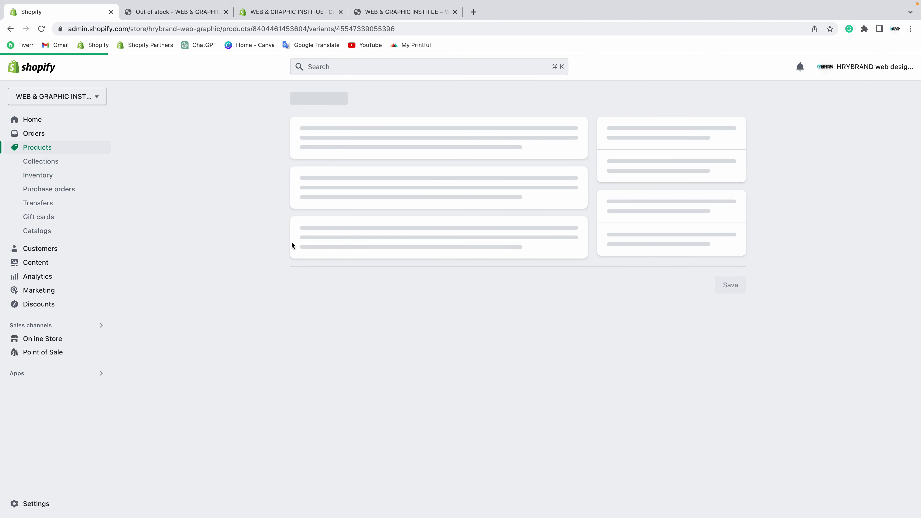
# - Look over the variant's pricing and inventory settings, and return through the product page to the products list
pyautogui.scroll(-8, 296, 253)
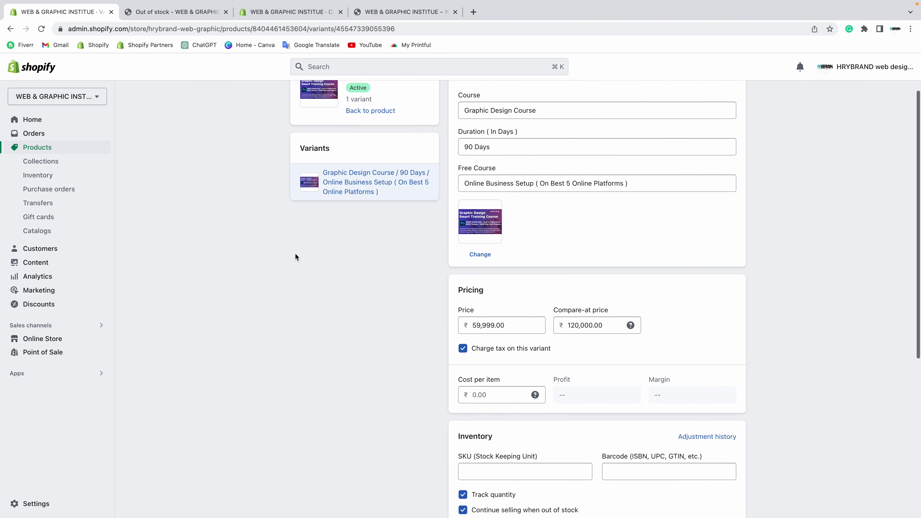
pyautogui.scroll(8, 302, 253)
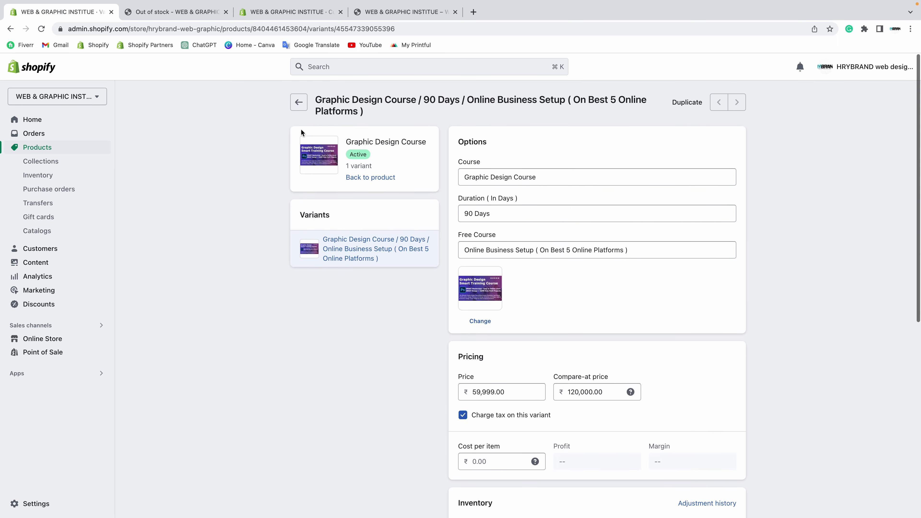
pyautogui.click(301, 101)
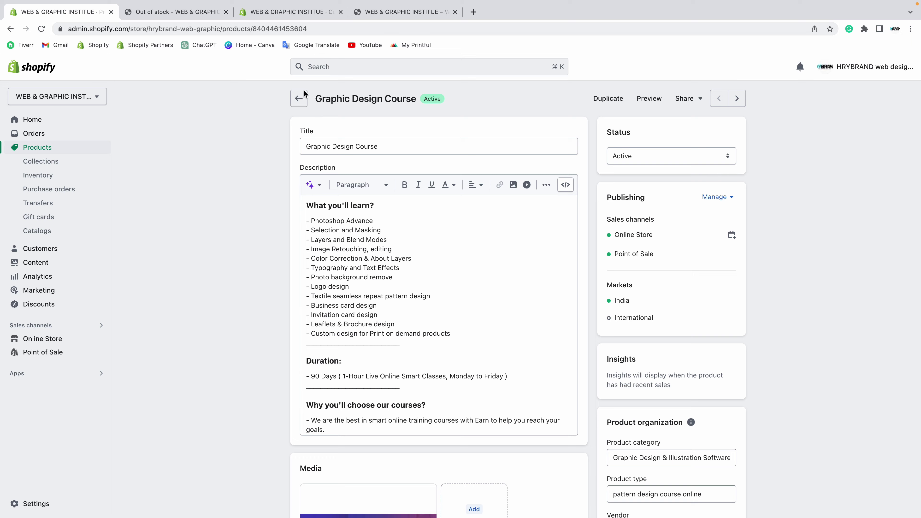
pyautogui.click(300, 97)
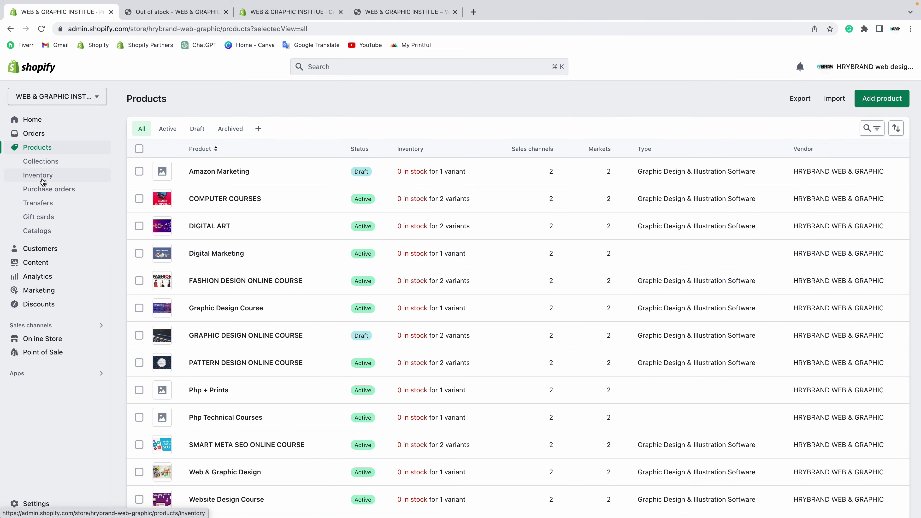
# - Set the available quantity of the Graphic Design Course to 1 in the inventory list and save the change
pyautogui.click(42, 179)
pyautogui.scroll(-3, 406, 283)
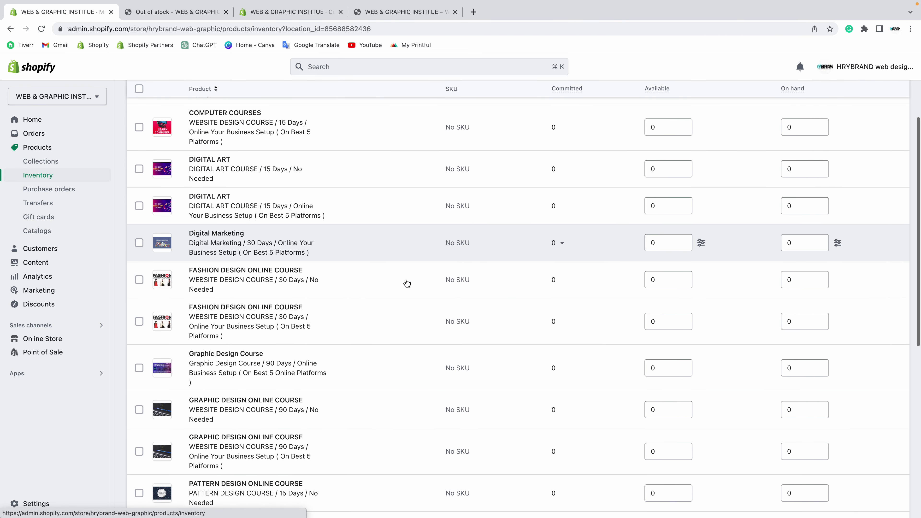
pyautogui.scroll(-2, 407, 283)
pyautogui.scroll(5, 602, 315)
pyautogui.scroll(-7, 602, 314)
pyautogui.click(669, 238)
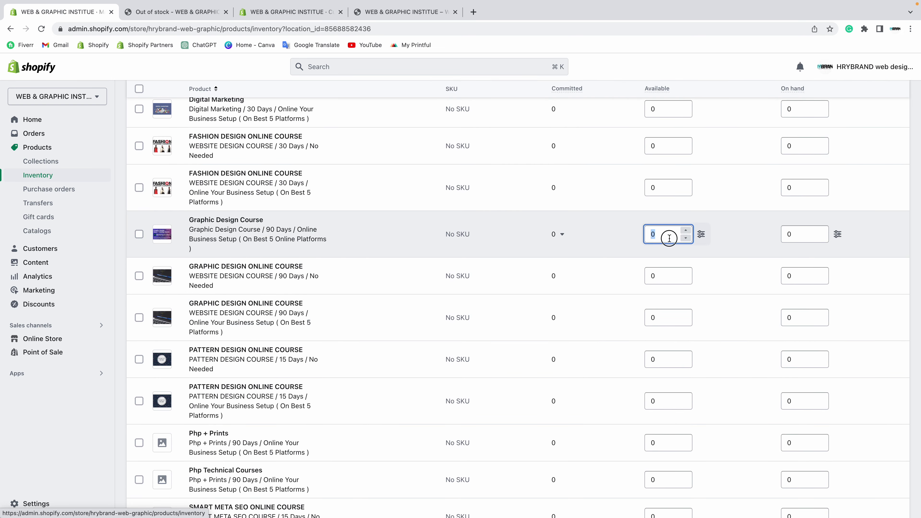
pyautogui.write('1')
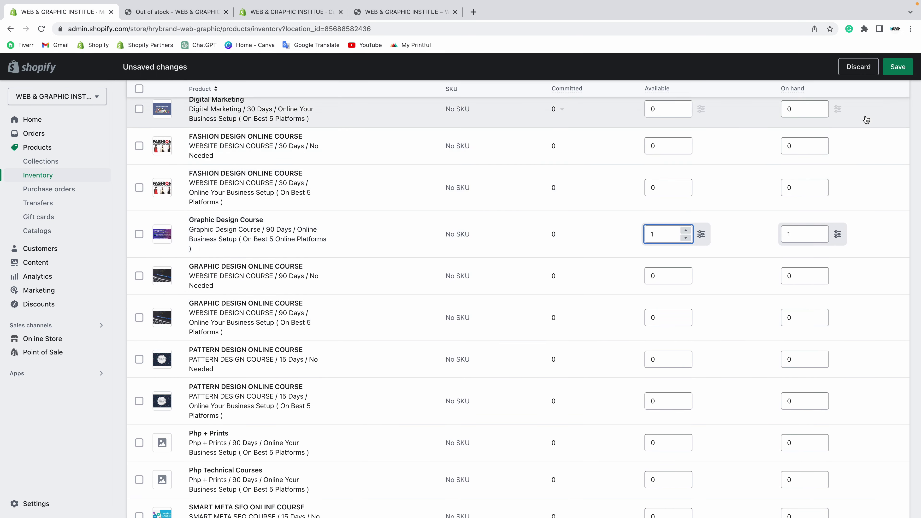
pyautogui.click(897, 67)
pyautogui.scroll(3, 684, 218)
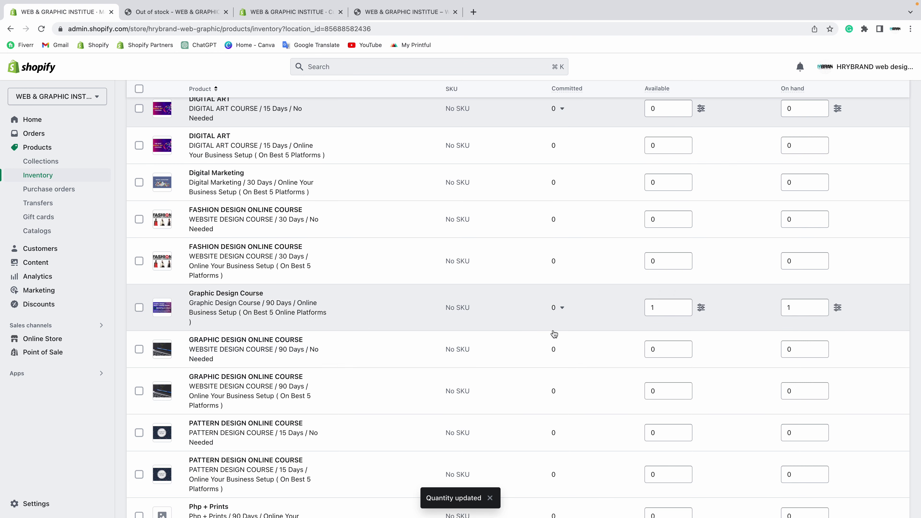
# - Switch back to the store checkout, try to check out the Php Technical Courses cart, and return to the cart page
pyautogui.click(374, 15)
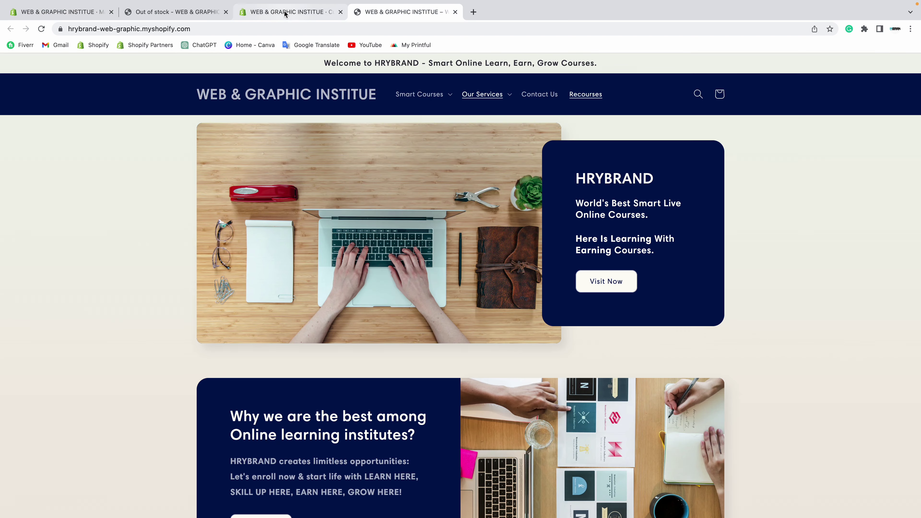
pyautogui.click(275, 12)
pyautogui.click(174, 11)
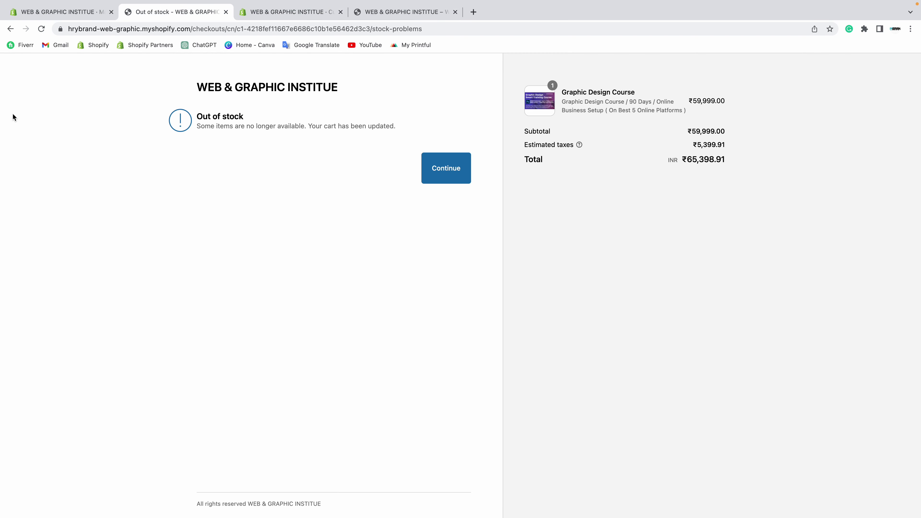
pyautogui.click(10, 28)
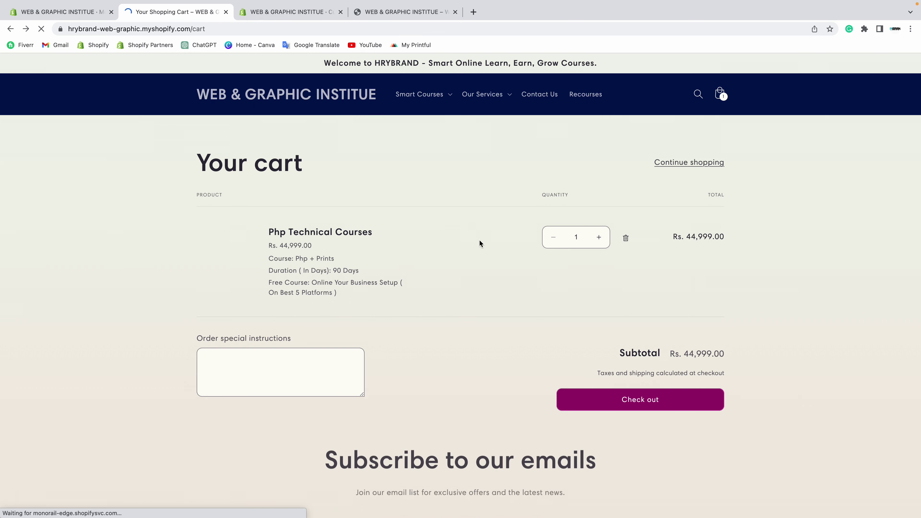
pyautogui.click(639, 397)
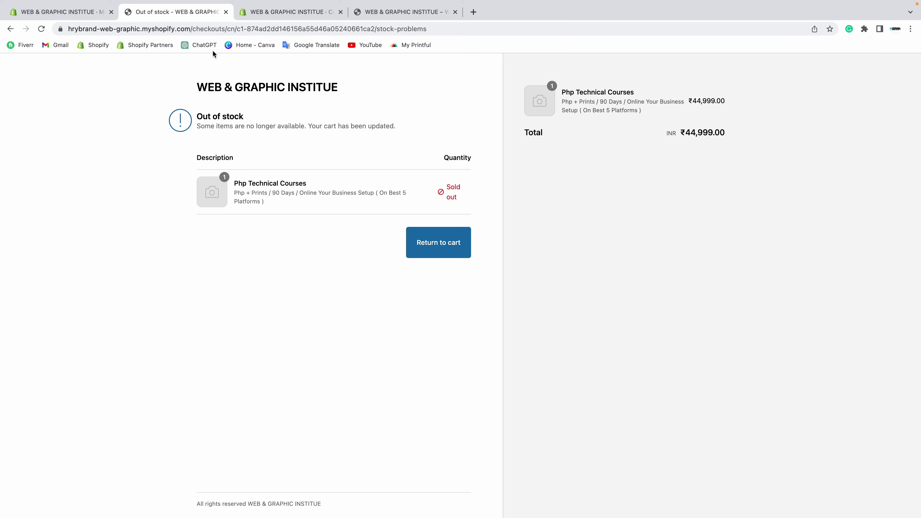
pyautogui.click(10, 31)
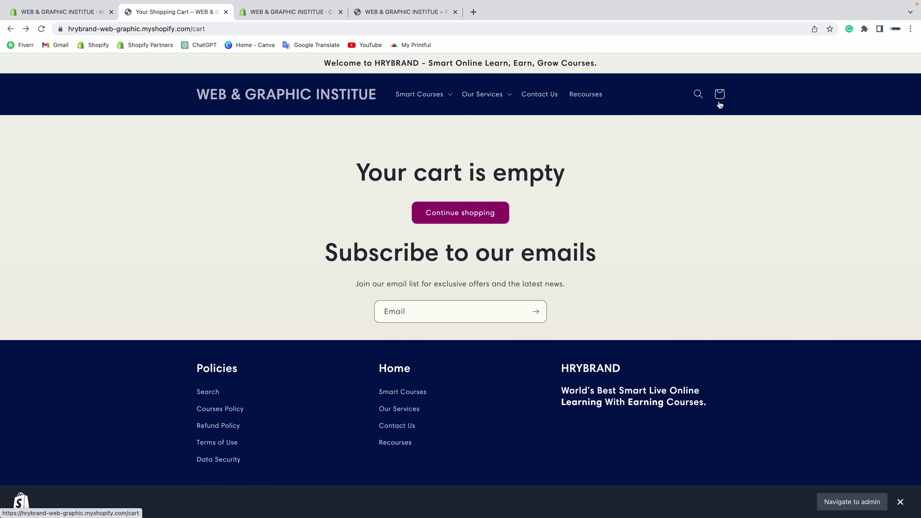
pyautogui.click(720, 103)
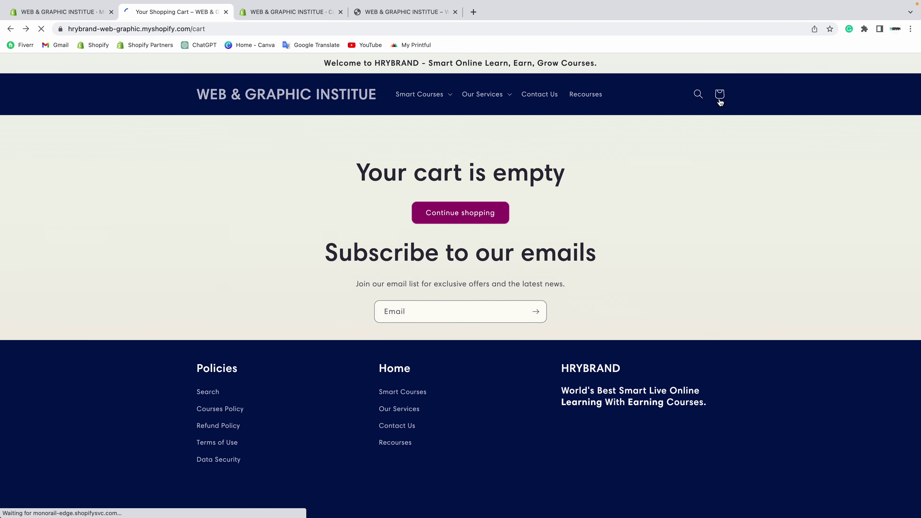
# - Open the Graphic Design Course product page from the store's graphic design category
pyautogui.click(412, 104)
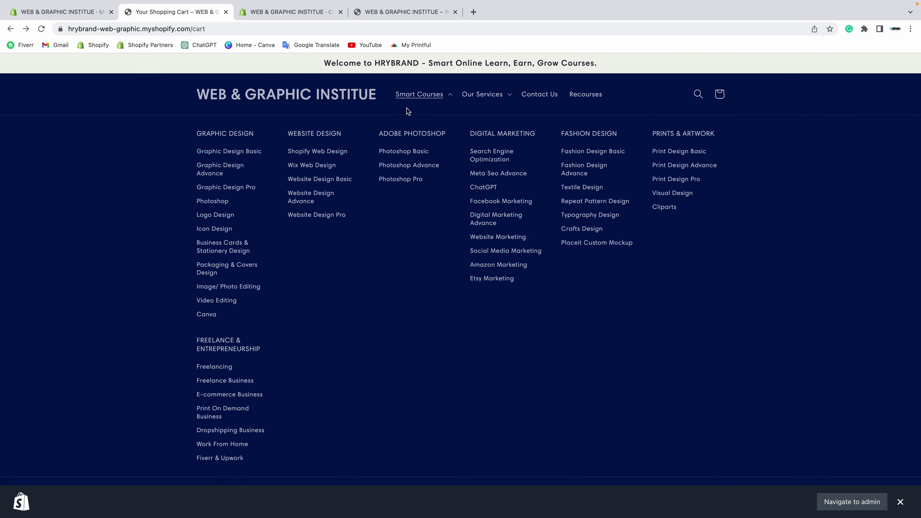
pyautogui.click(235, 136)
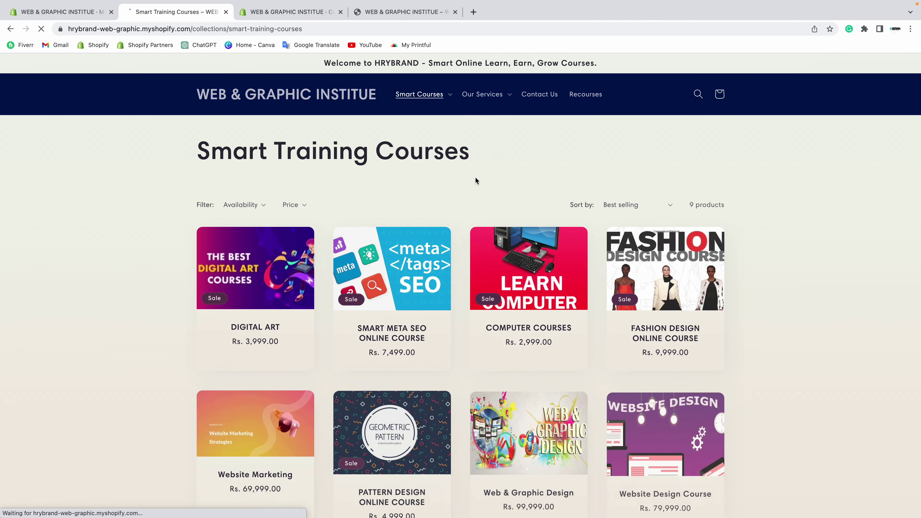
pyautogui.scroll(-3, 257, 386)
pyautogui.click(254, 467)
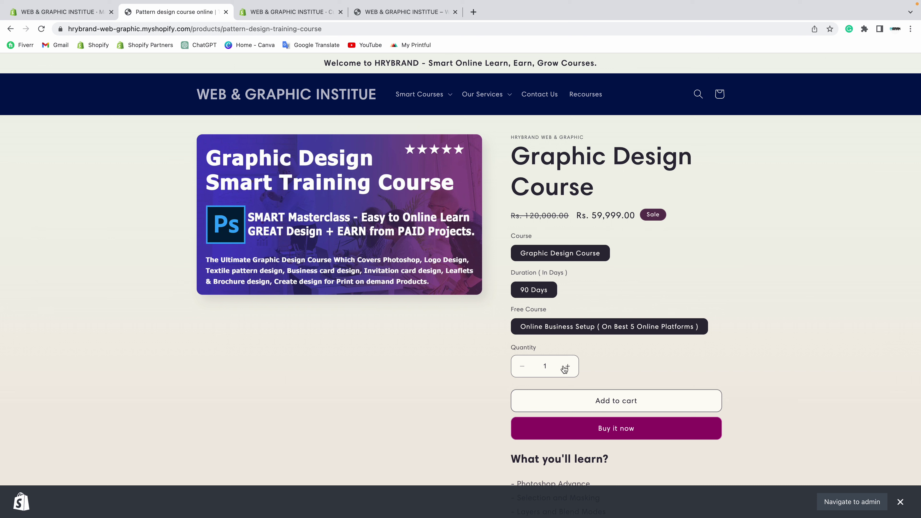
# - Add one Graphic Design Course to the cart and continue through checkout to the customer information form
pyautogui.click(522, 368)
pyautogui.click(612, 400)
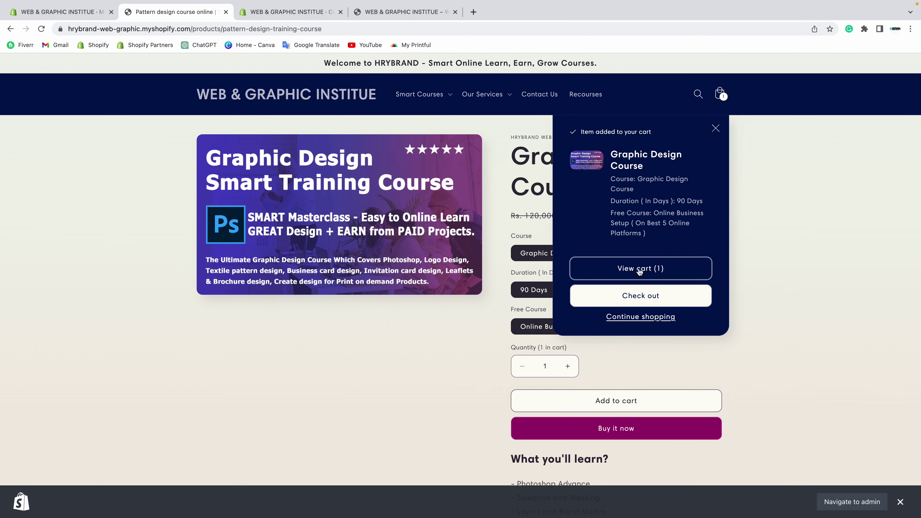
pyautogui.click(612, 275)
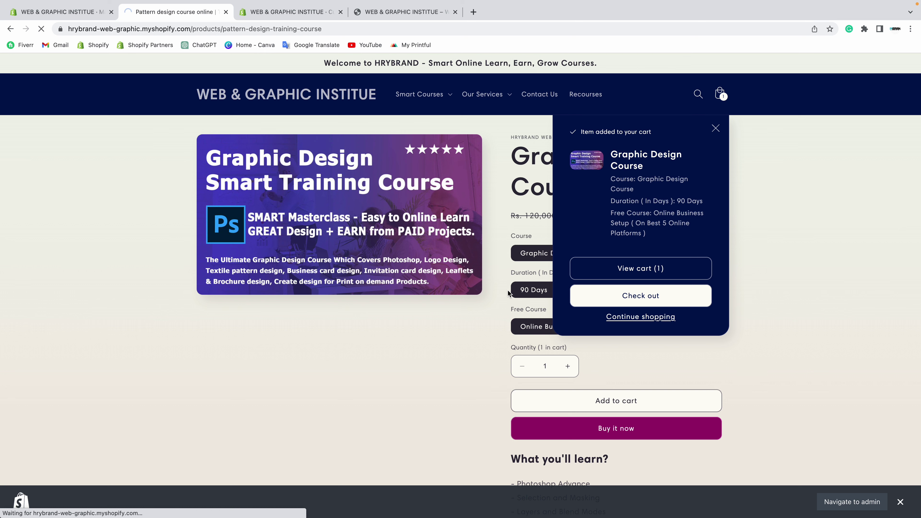
pyautogui.click(646, 296)
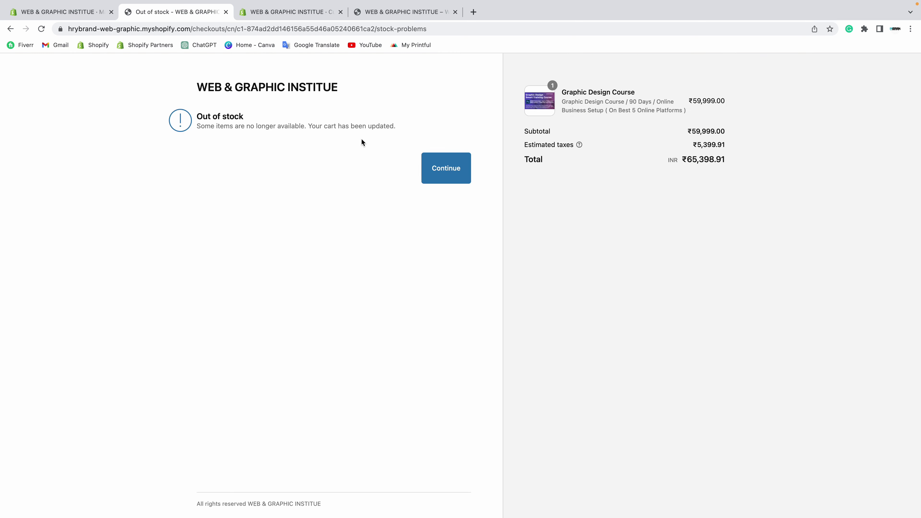
pyautogui.moveTo(712, 112); pyautogui.dragTo(743, 99)
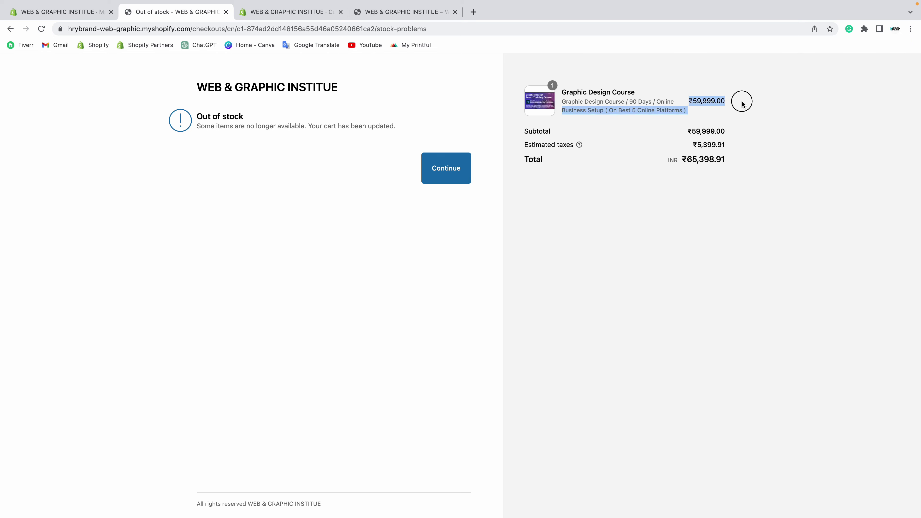
pyautogui.click(663, 138)
pyautogui.click(445, 169)
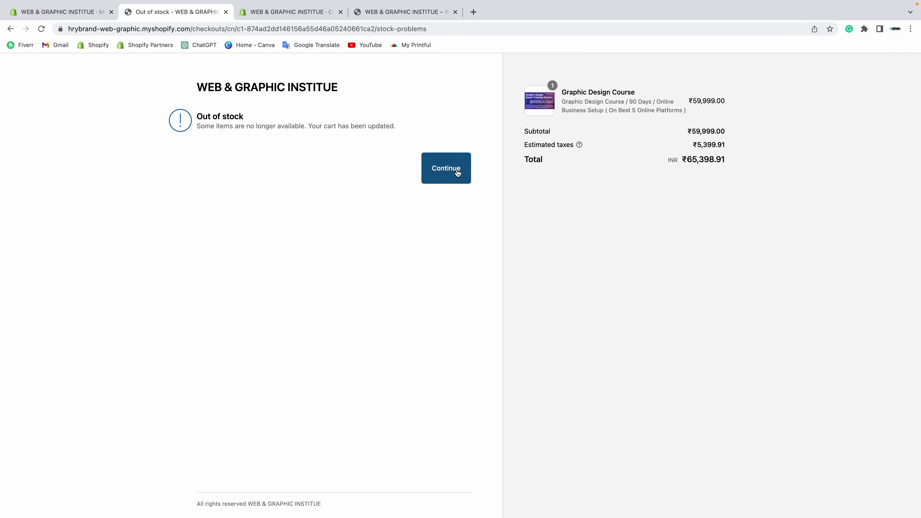
# - Look over the contact, billing and discount code fields, and enable saving this information for next time
pyautogui.click(399, 152)
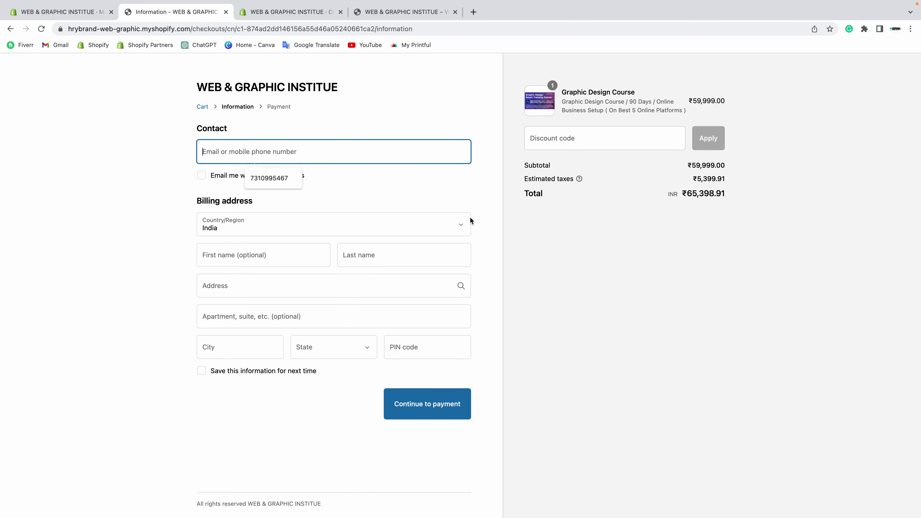
pyautogui.click(250, 224)
pyautogui.click(134, 141)
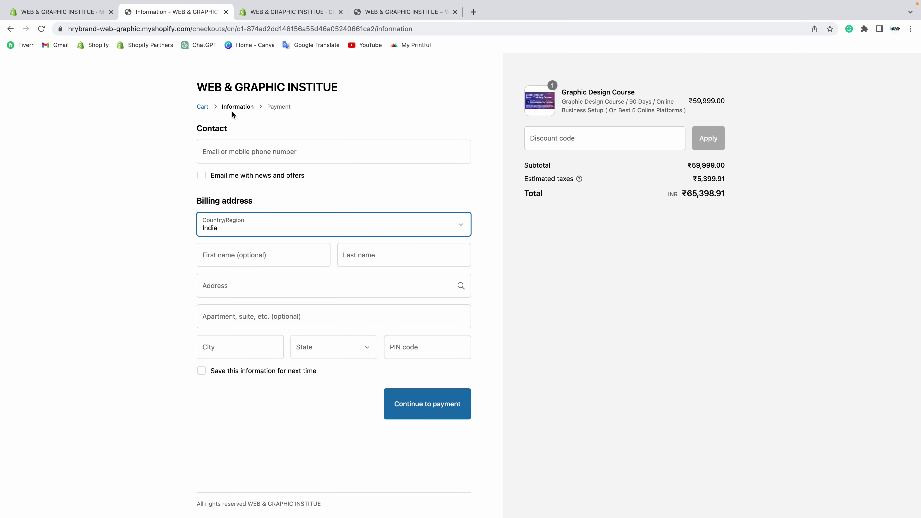
pyautogui.click(225, 155)
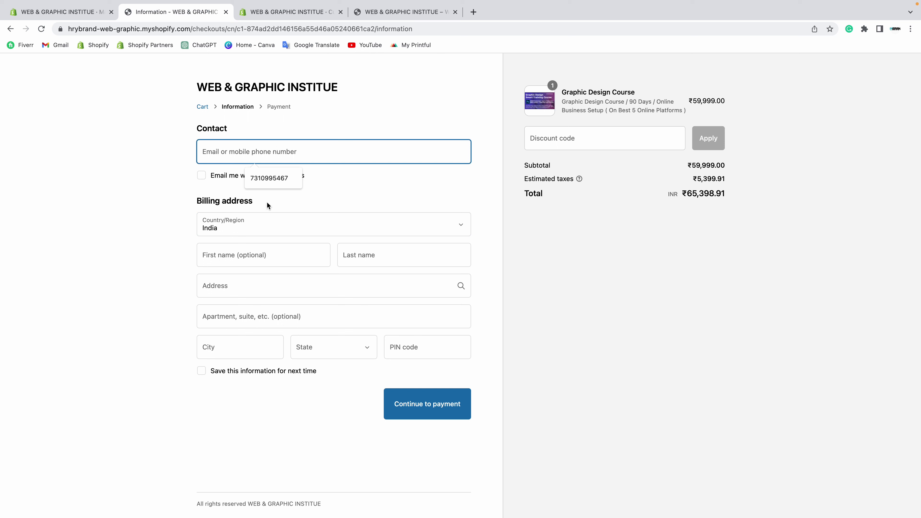
pyautogui.click(201, 371)
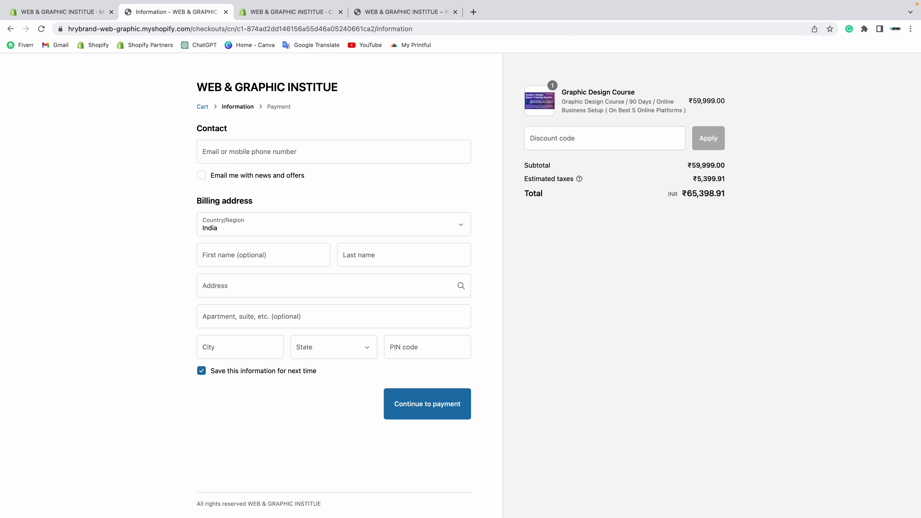
pyautogui.click(547, 139)
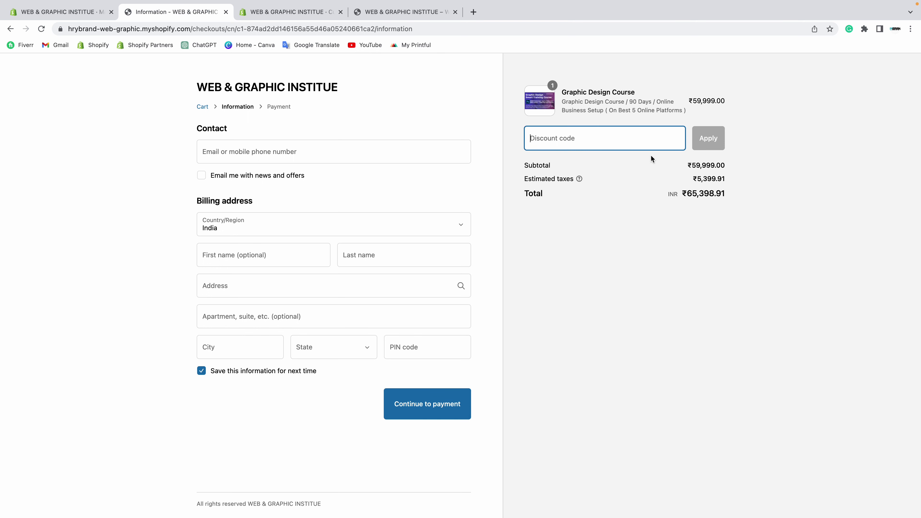
# - Check the discount codes in the Shopify admin, return to the checkout page, and close the two unneeded browser tabs
pyautogui.click(60, 11)
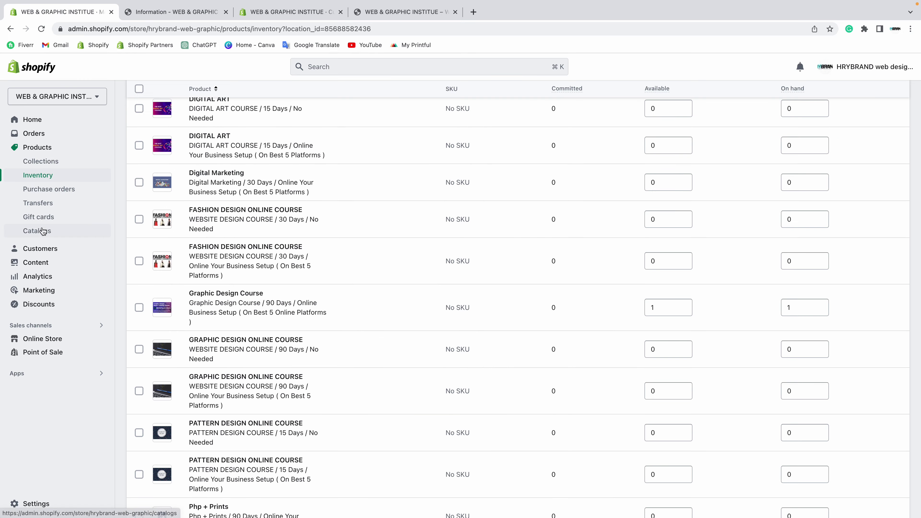
pyautogui.click(38, 304)
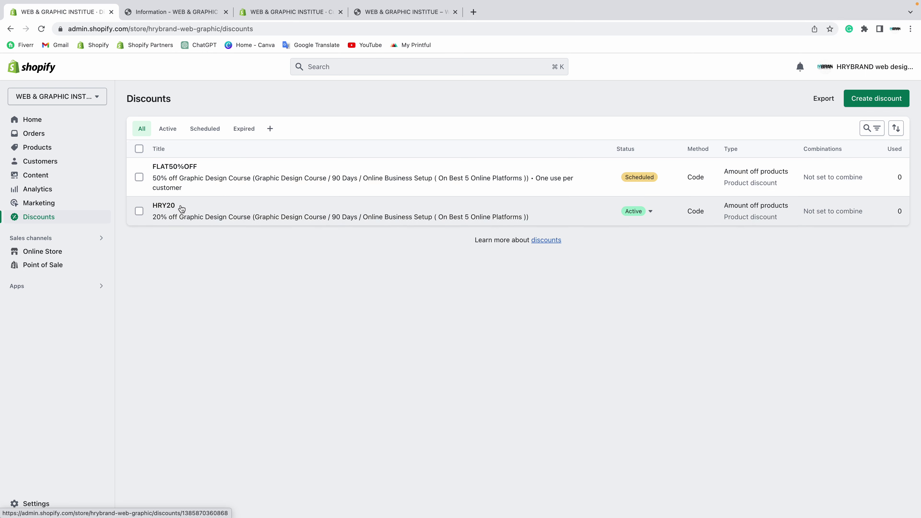
pyautogui.click(387, 16)
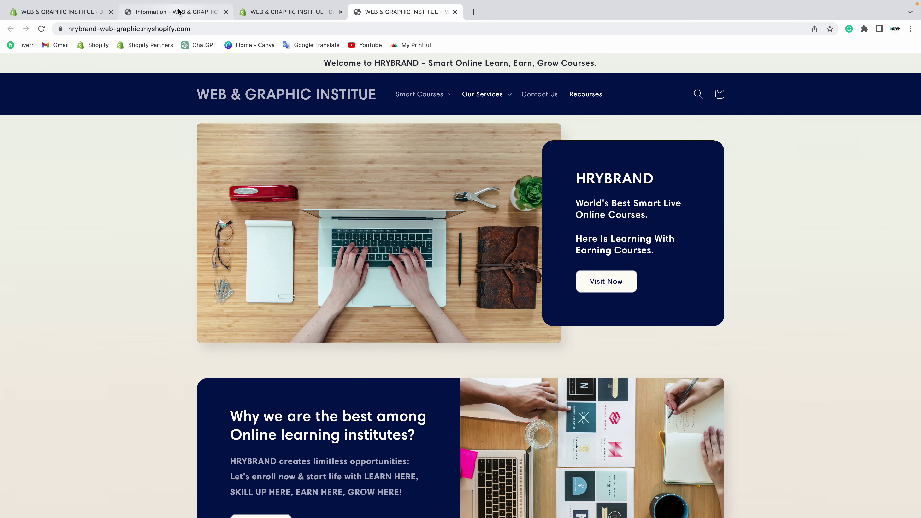
pyautogui.click(171, 11)
pyautogui.click(455, 11)
pyautogui.click(340, 12)
# - Try to apply the discount code FLAT20%OFF at checkout and review the order amounts
pyautogui.write('FLAT20%OFF')
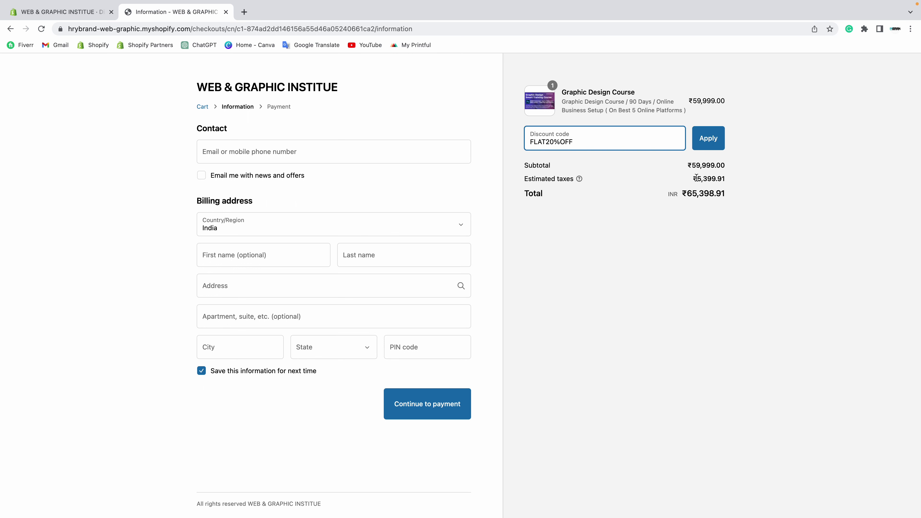
pyautogui.moveTo(693, 167); pyautogui.dragTo(708, 181)
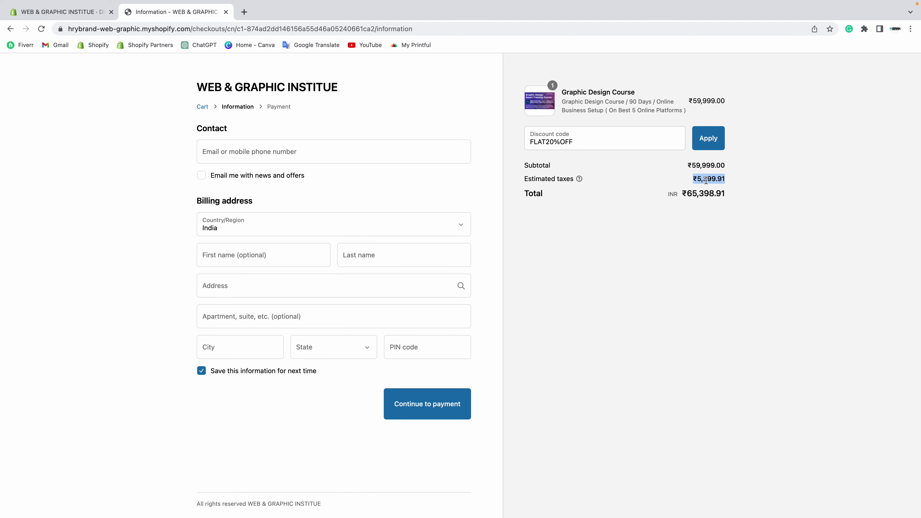
pyautogui.moveTo(576, 181)
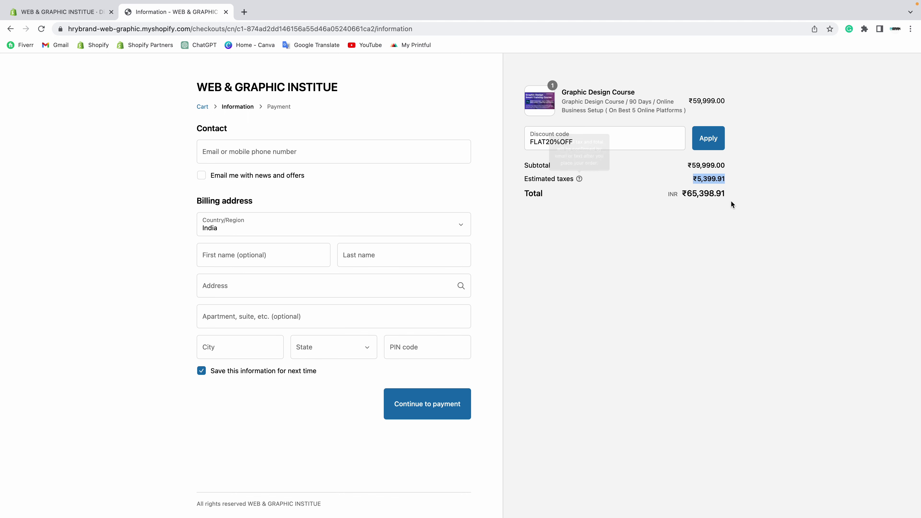
pyautogui.moveTo(686, 194); pyautogui.dragTo(762, 197)
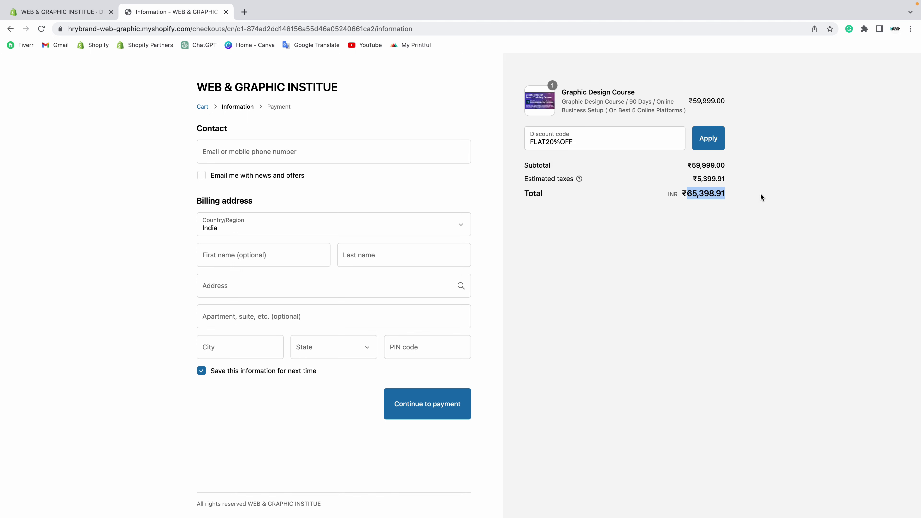
pyautogui.click(707, 140)
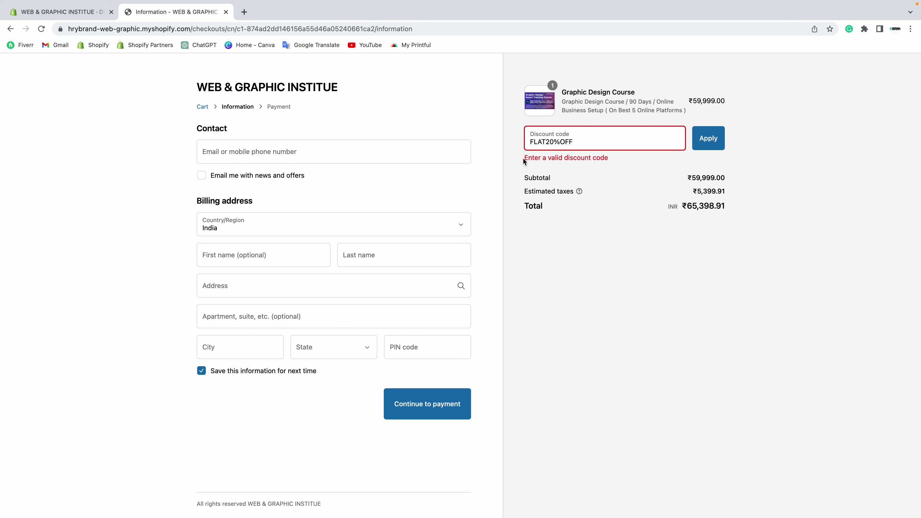
pyautogui.moveTo(523, 160); pyautogui.dragTo(615, 162)
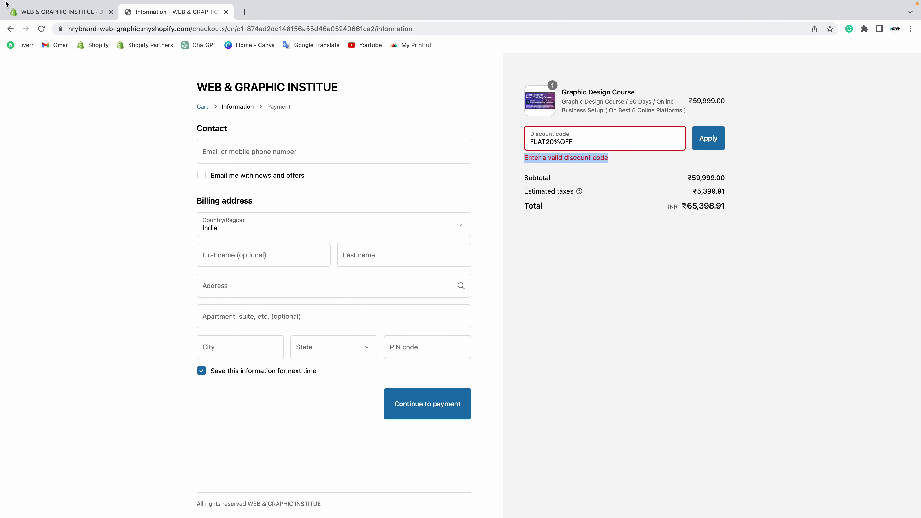
# - Switch to the Shopify admin, open the HRY20 discount, and copy its discount code
pyautogui.click(58, 11)
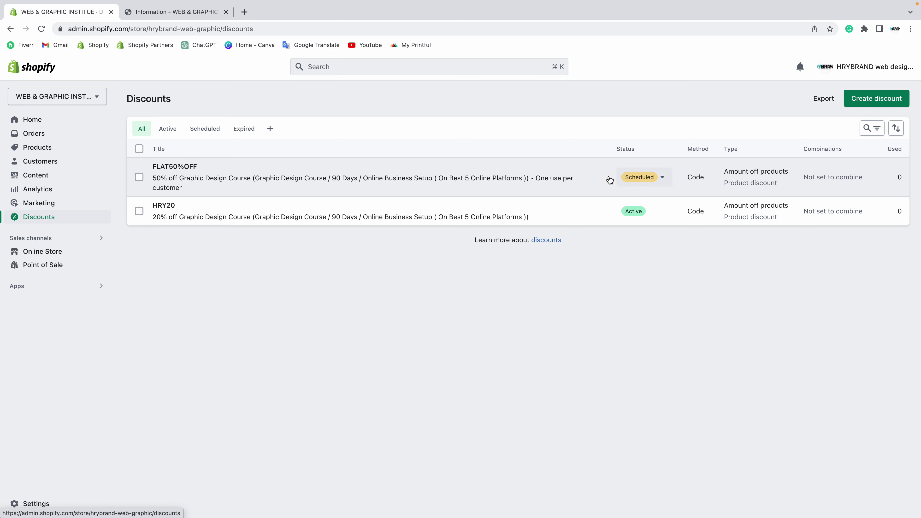
pyautogui.click(162, 206)
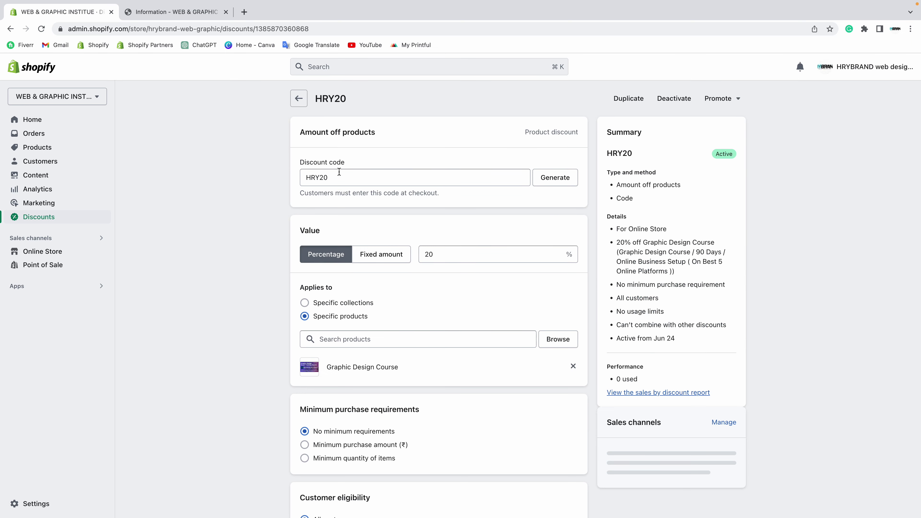
pyautogui.moveTo(336, 177); pyautogui.dragTo(274, 176)
pyautogui.press('super+c')
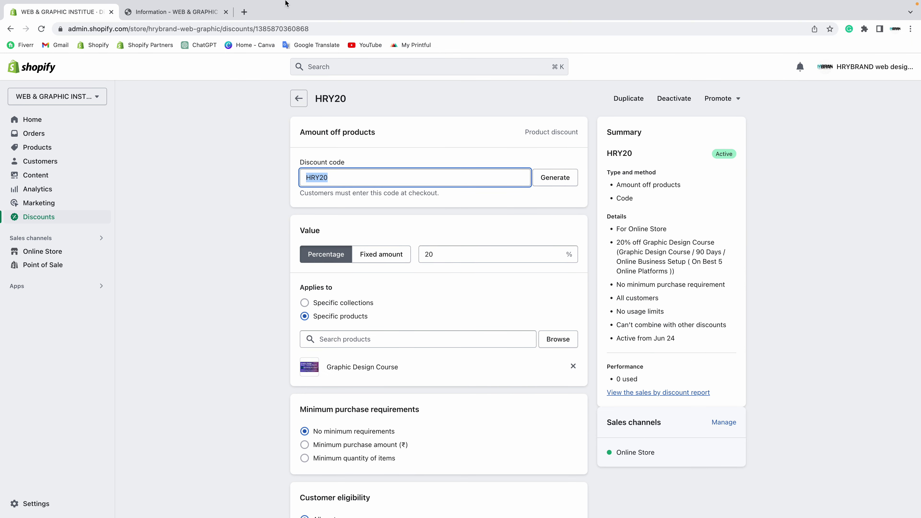
# - Switch to the checkout page, replace FLAT20%OFF with the discount code HRY20, apply it and check the order total
pyautogui.click(178, 12)
pyautogui.tripleClick(590, 141)
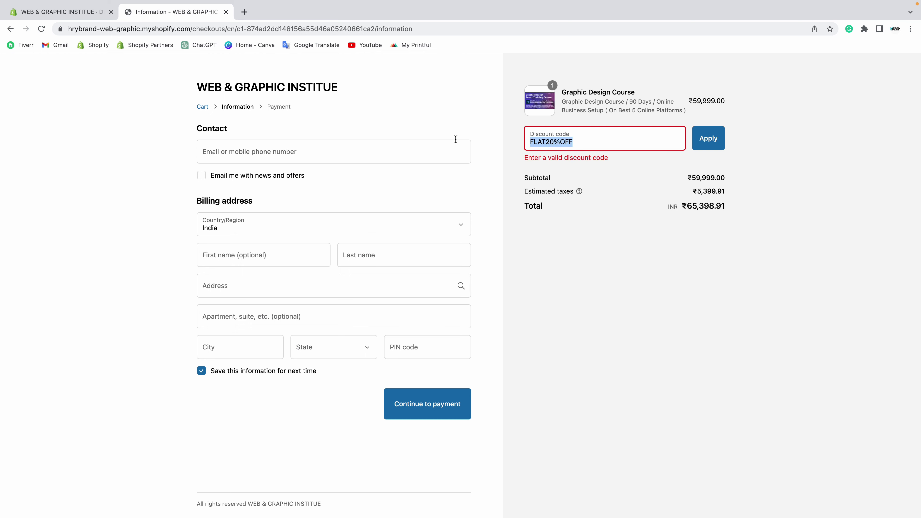
pyautogui.press('super+v')
pyautogui.click(709, 146)
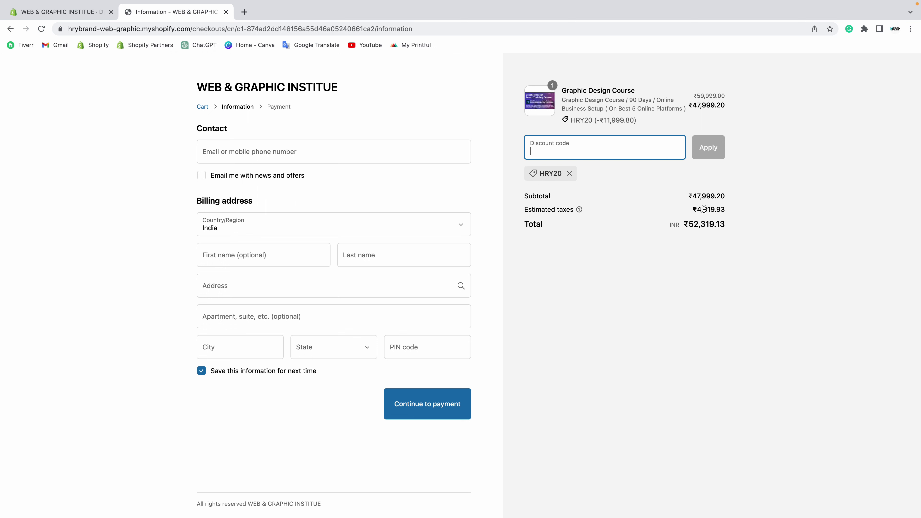
pyautogui.click(691, 225)
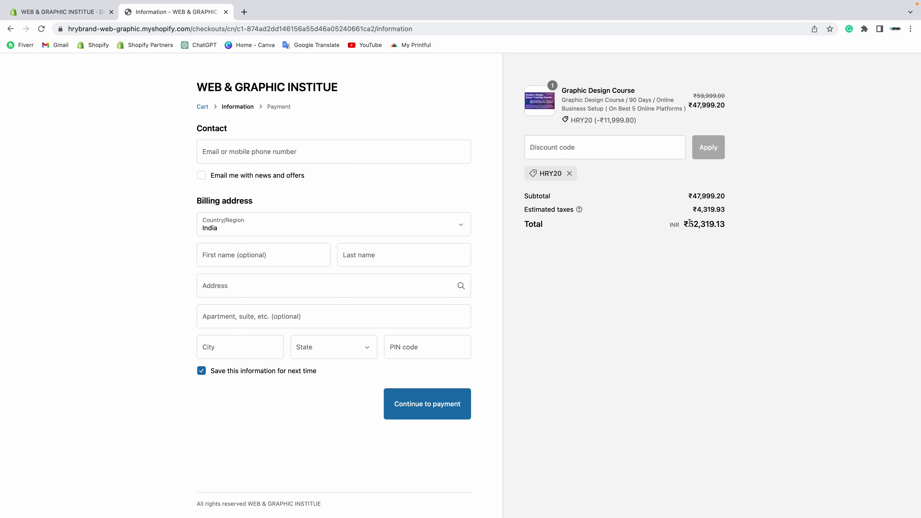
pyautogui.moveTo(689, 223); pyautogui.dragTo(726, 223)
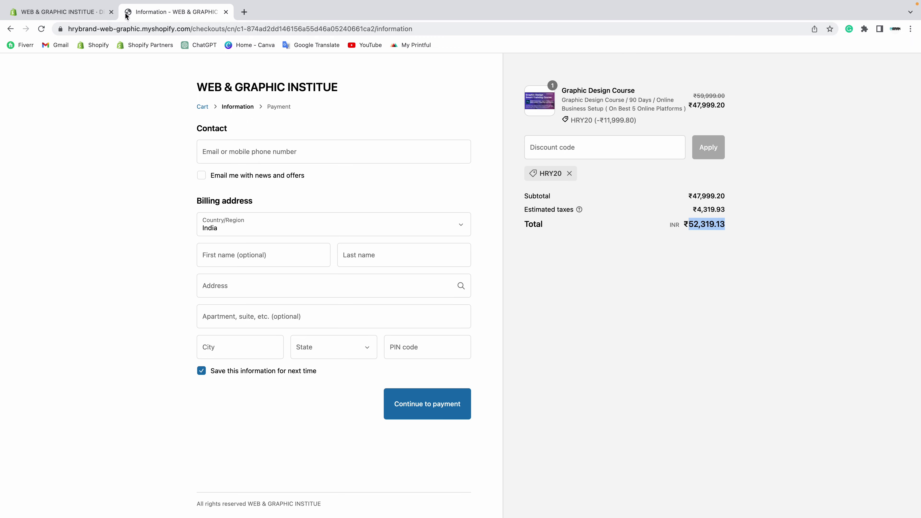
# - Return to the discounts list in the Shopify admin and activate the FLAT50%OFF discount
pyautogui.click(106, 18)
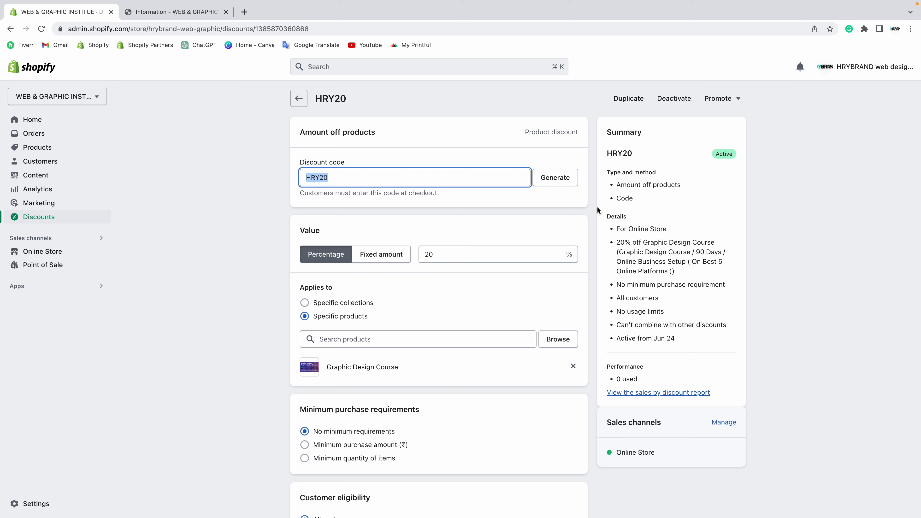
pyautogui.click(299, 98)
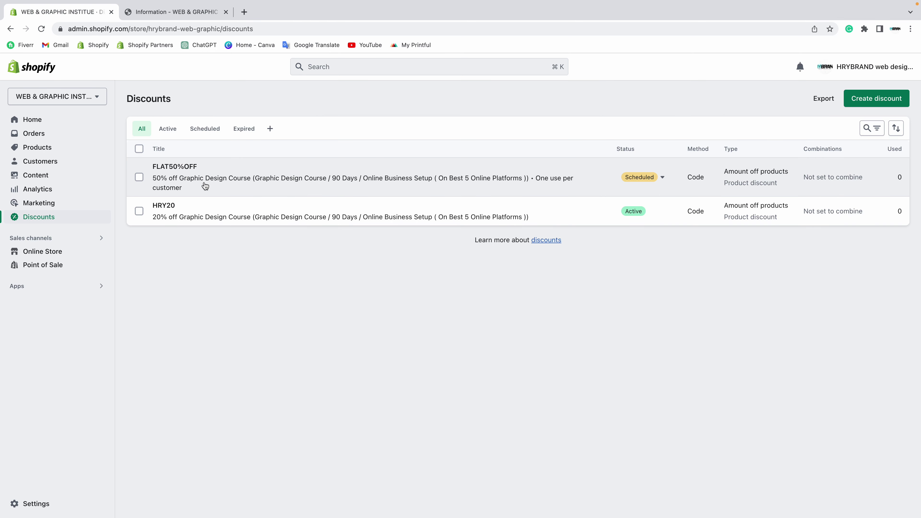
pyautogui.click(655, 181)
pyautogui.click(139, 177)
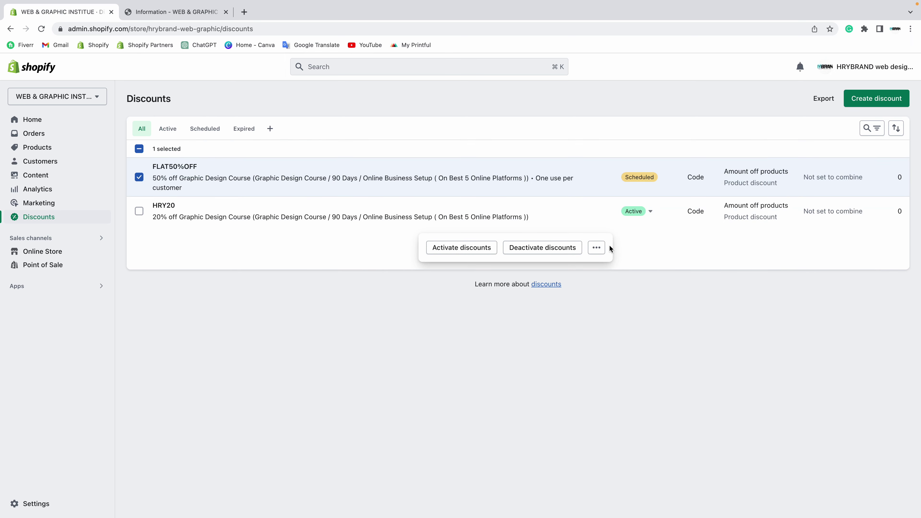
pyautogui.click(573, 315)
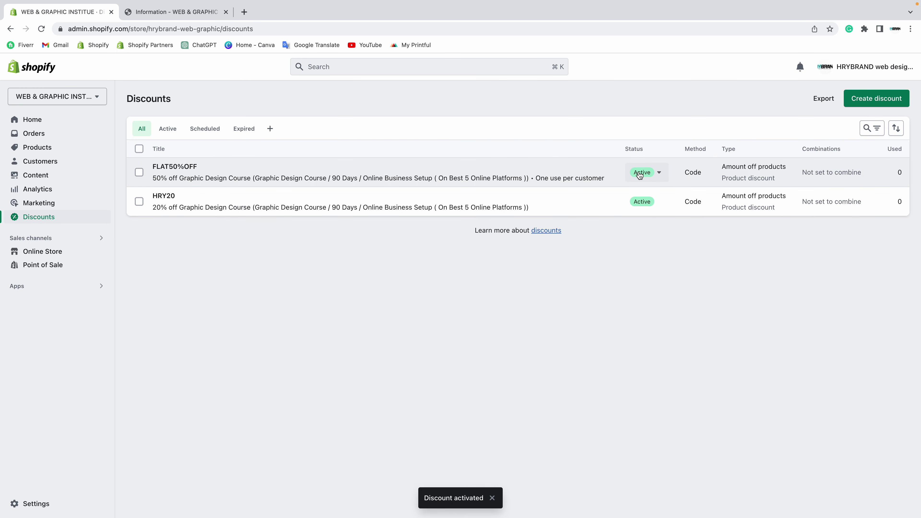
# - Replace HRY20 with the discount code FLAT50%OFF at checkout and check the order total against the admin's discounts list
pyautogui.moveTo(157, 168); pyautogui.dragTo(604, 152)
pyautogui.click(569, 174)
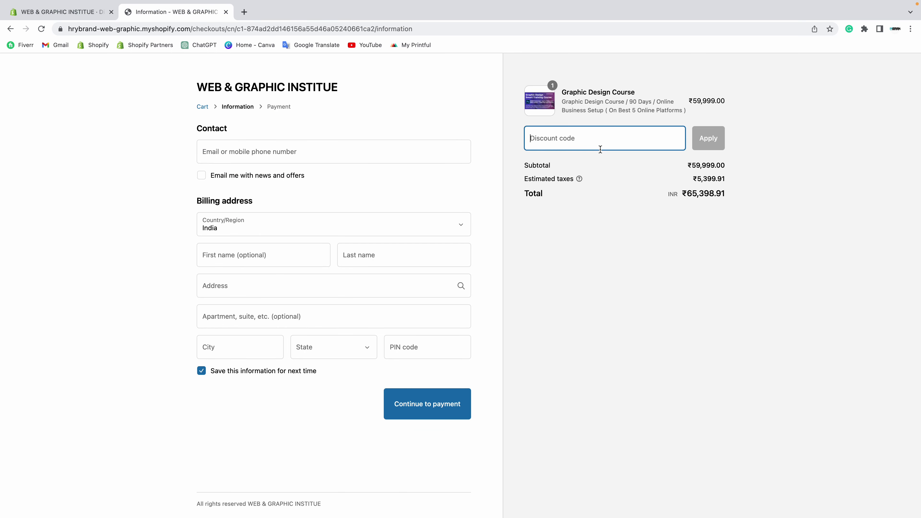
pyautogui.write('FLAT50%OFF')
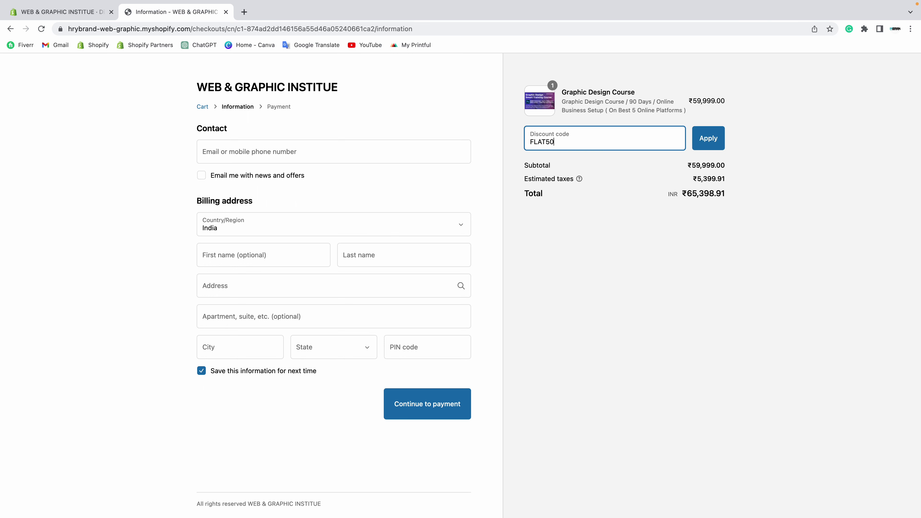
pyautogui.click(707, 140)
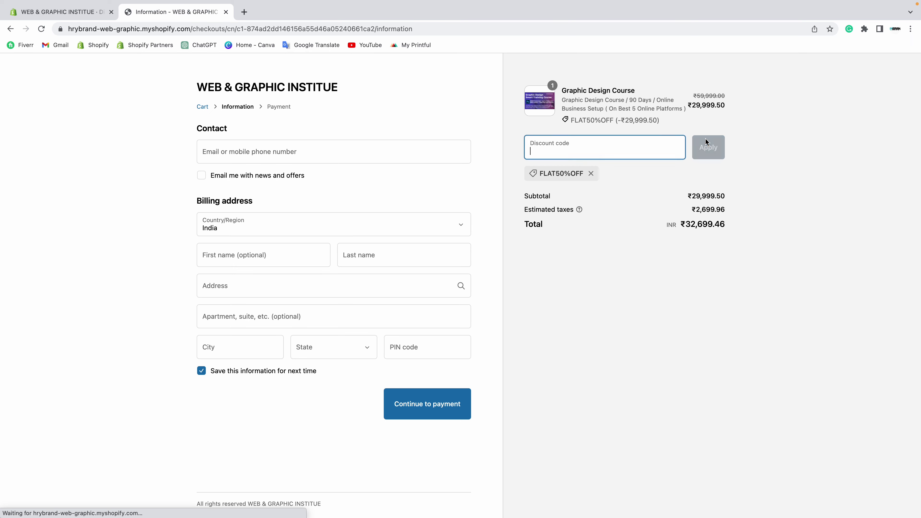
pyautogui.moveTo(672, 221); pyautogui.dragTo(789, 222)
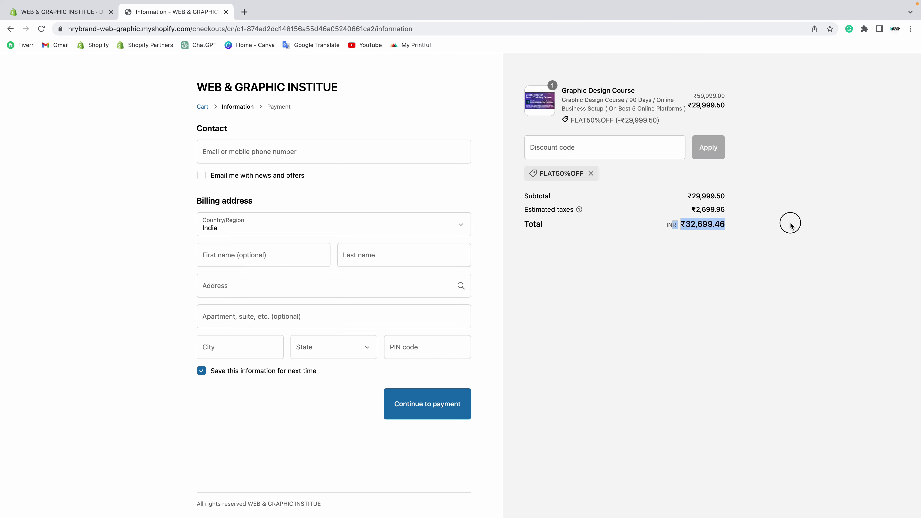
pyautogui.click(82, 16)
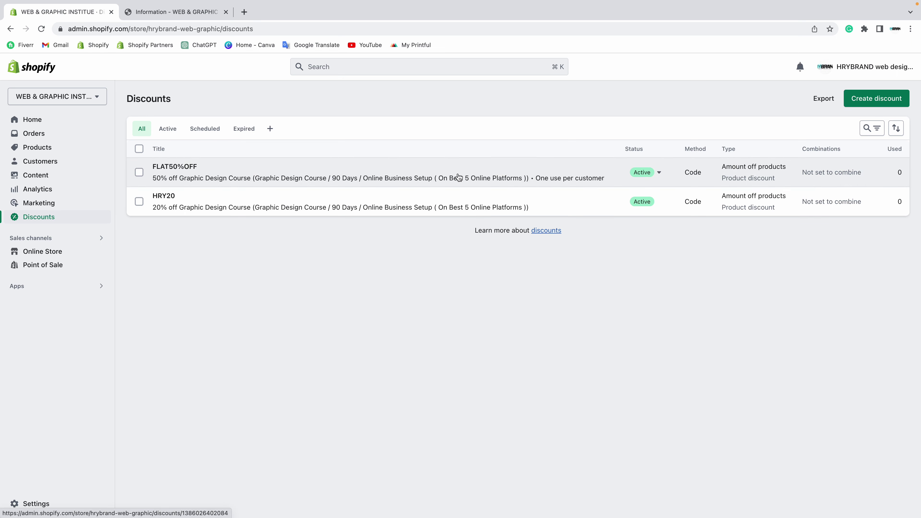
pyautogui.click(177, 12)
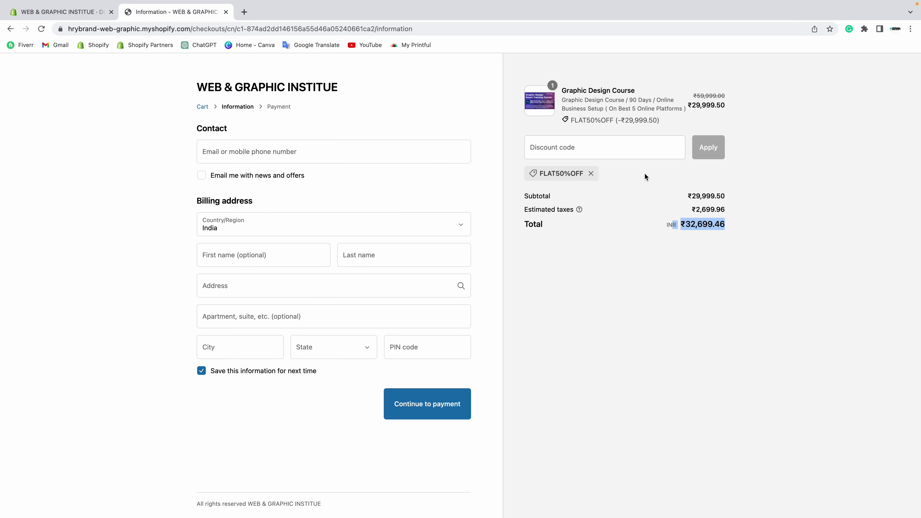
pyautogui.click(690, 213)
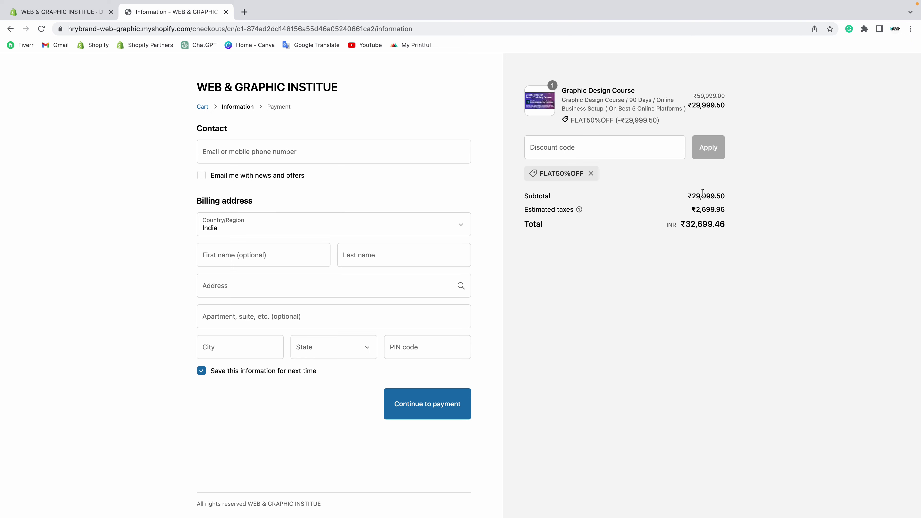
# - Remove the FLAT50%OFF code from the order and compare the estimated taxes with and without it
pyautogui.moveTo(695, 95); pyautogui.dragTo(734, 92)
pyautogui.click(786, 71)
pyautogui.moveTo(695, 209); pyautogui.dragTo(730, 209)
pyautogui.click(591, 173)
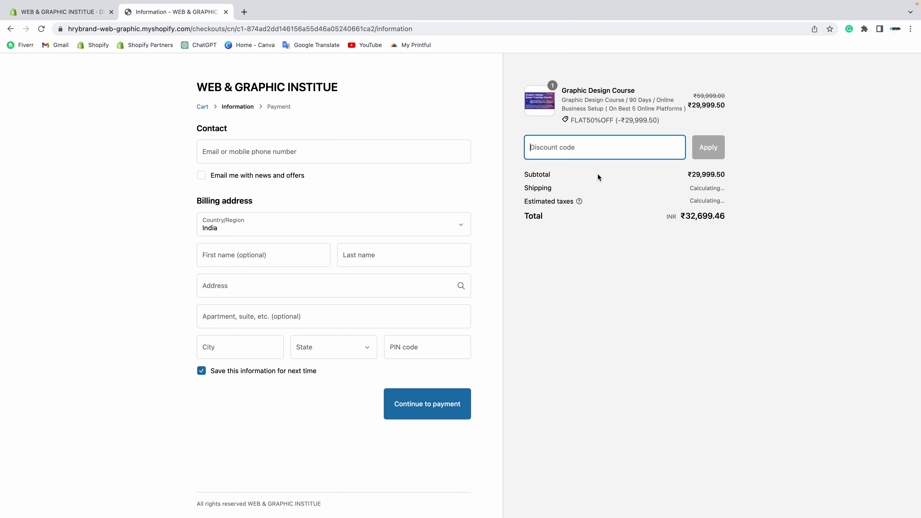
pyautogui.moveTo(690, 180); pyautogui.dragTo(724, 181)
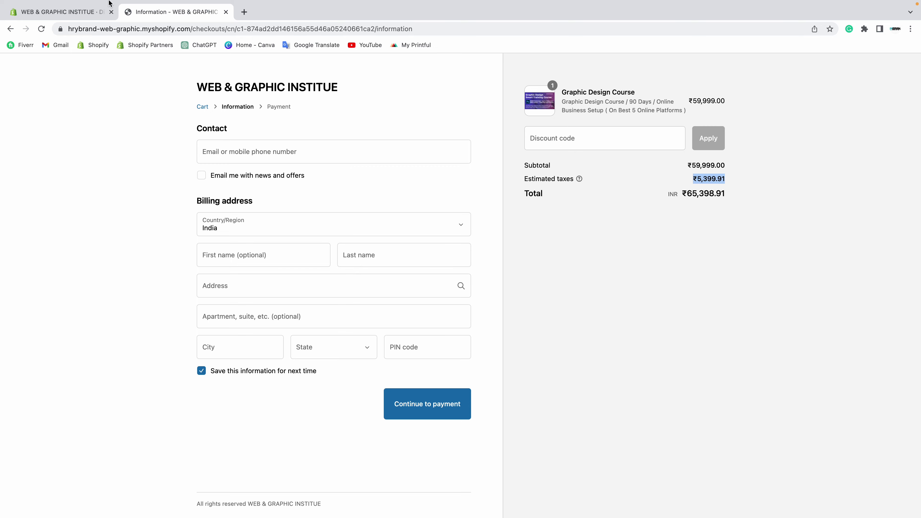
# - Switch to the Shopify admin, start a new Amount off order discount and look over its form
pyautogui.click(75, 12)
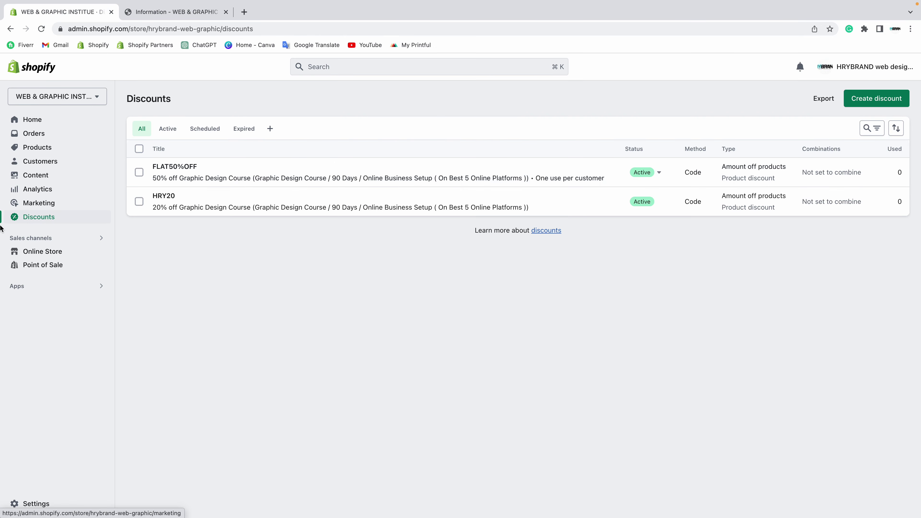
pyautogui.click(885, 100)
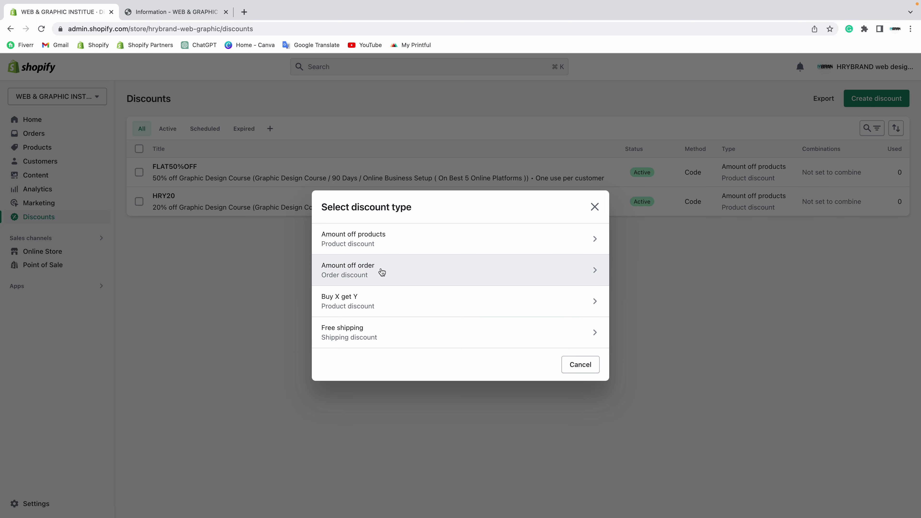
pyautogui.click(388, 276)
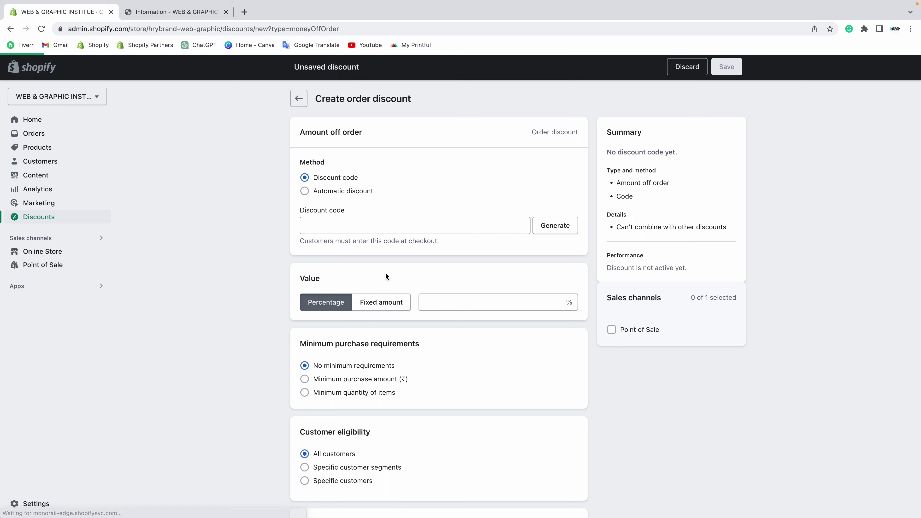
pyautogui.scroll(-3, 336, 198)
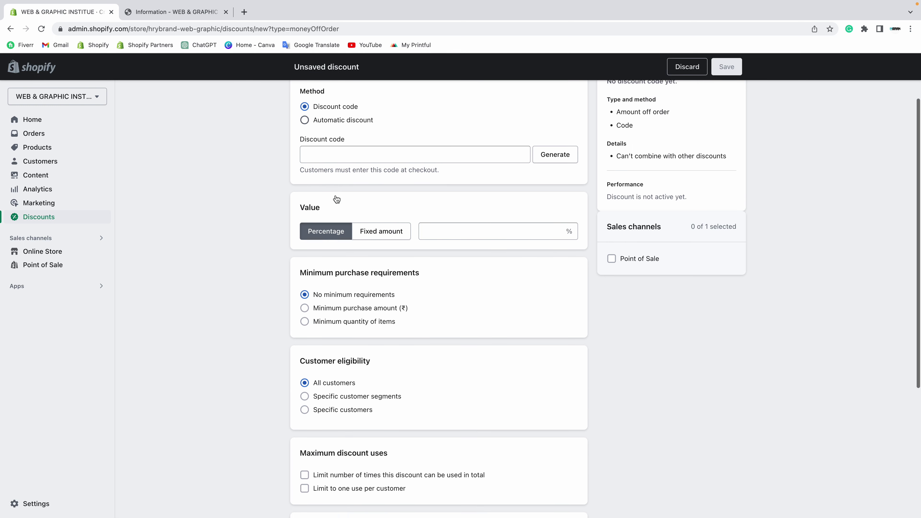
pyautogui.scroll(3, 335, 195)
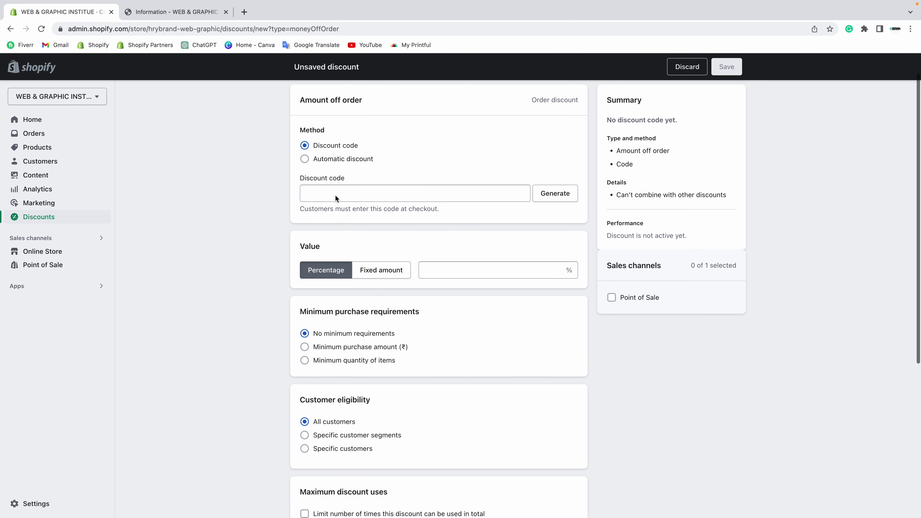
pyautogui.click(321, 101)
pyautogui.moveTo(321, 101); pyautogui.dragTo(454, 100)
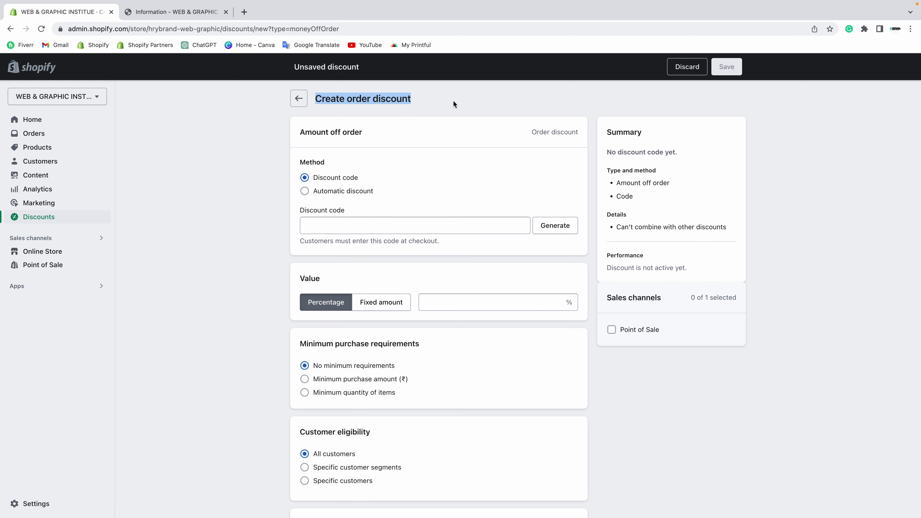
pyautogui.click(428, 123)
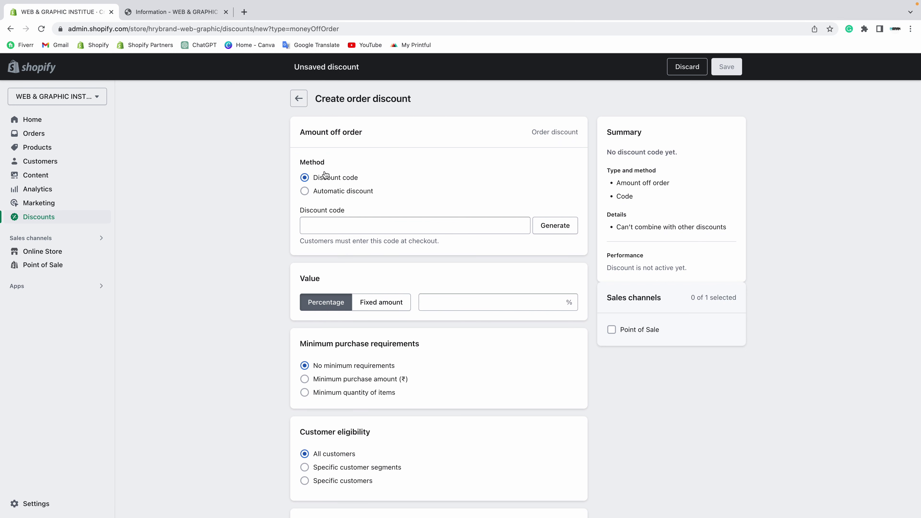
# - Make the order discount an automatic discount and title it FLAT 70 OFF
pyautogui.click(345, 191)
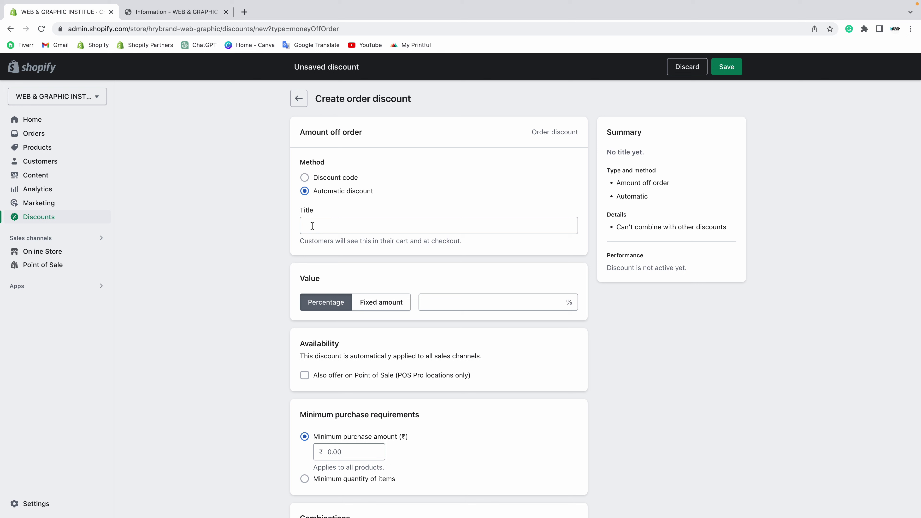
pyautogui.click(358, 228)
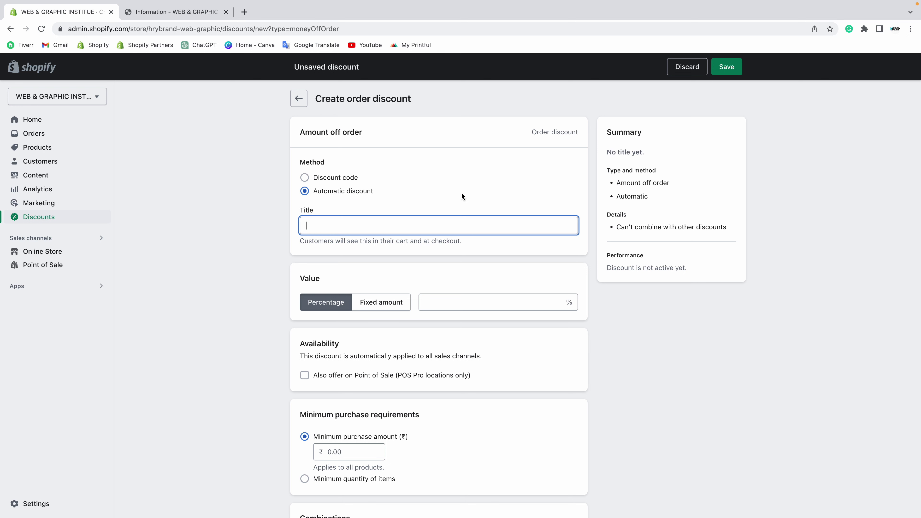
pyautogui.write('FLAY')
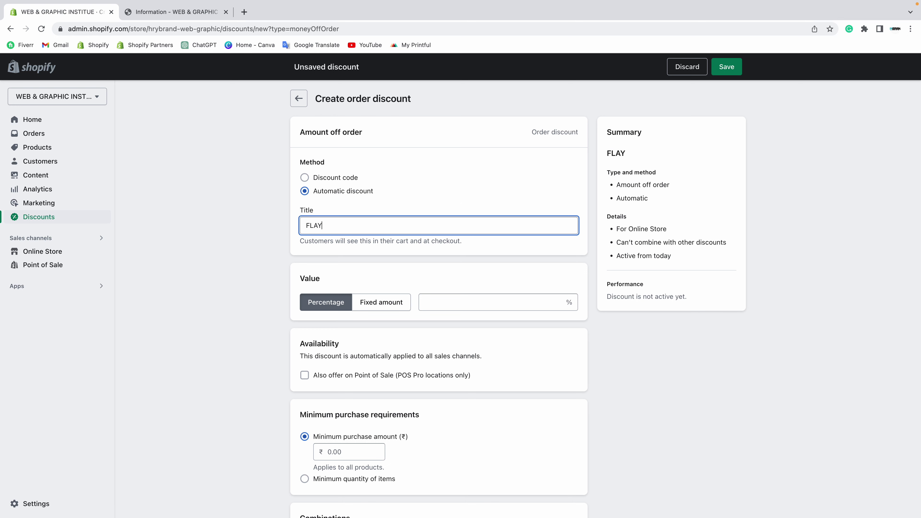
pyautogui.press('BackSpace')
pyautogui.write('T 70 OFF')
# - Set the discount value to 70 percent and correct the title to FLAT 70% OFF
pyautogui.click(327, 303)
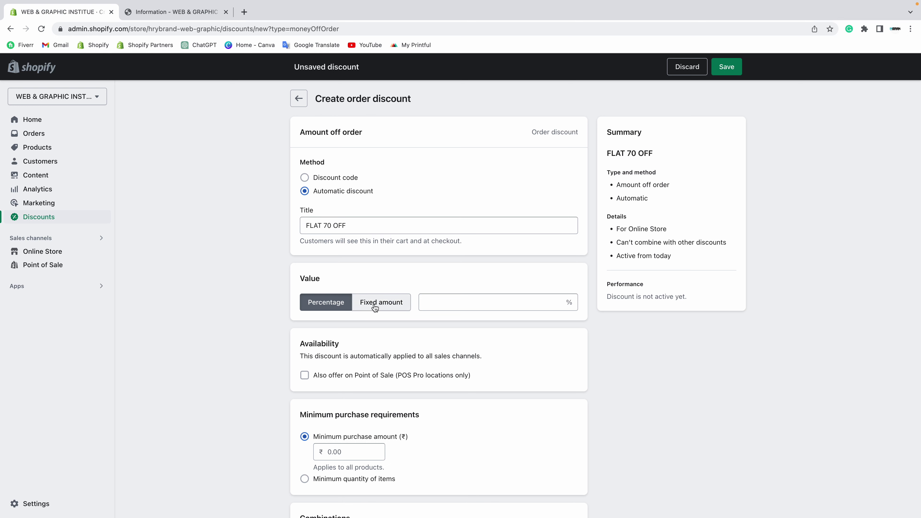
pyautogui.click(459, 300)
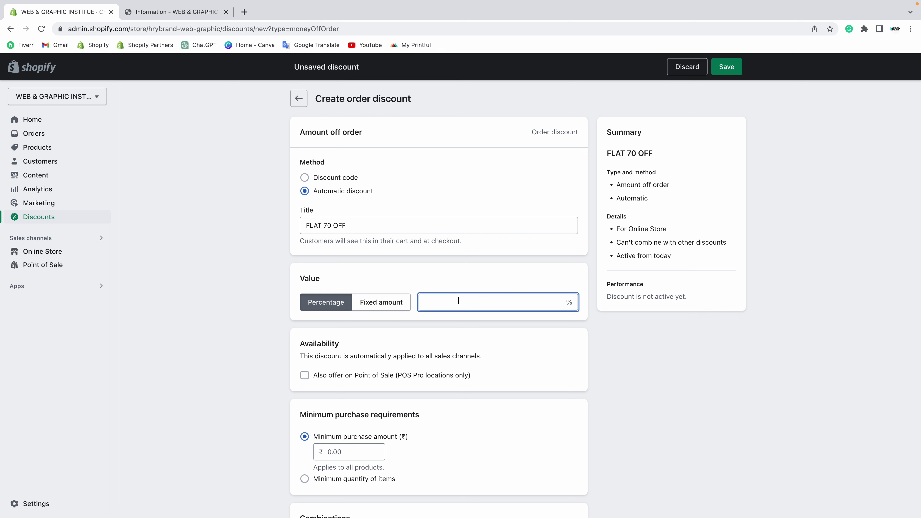
pyautogui.write('6')
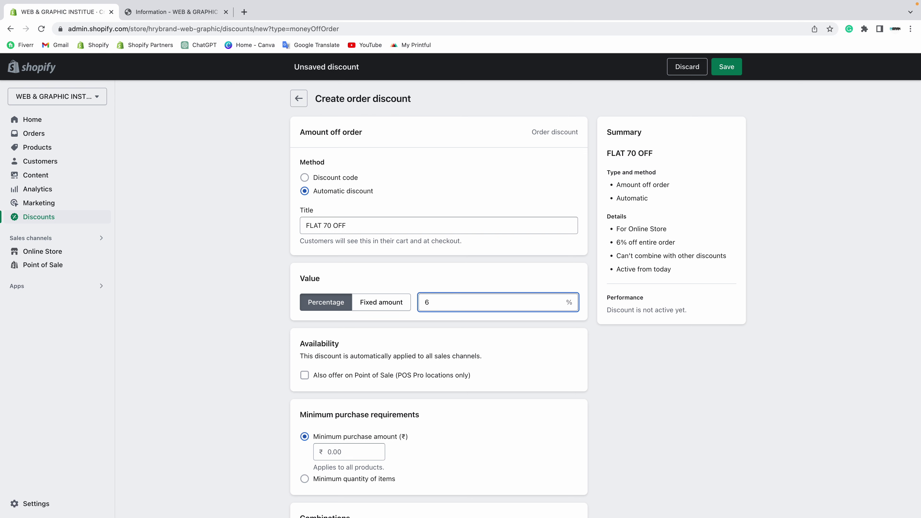
pyautogui.write('0')
pyautogui.click(332, 228)
pyautogui.write('%')
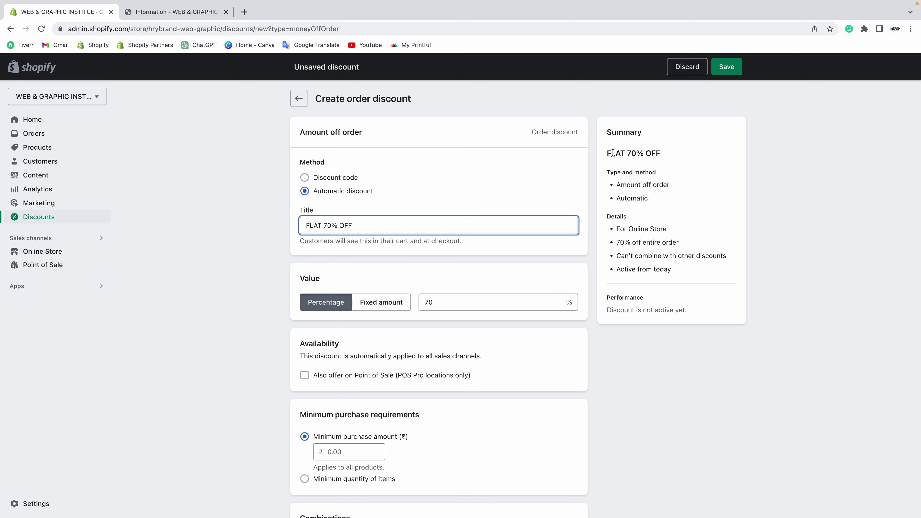
# - Review the discount's summary and availability note, and also offer the discount on Point of Sale
pyautogui.moveTo(606, 155); pyautogui.dragTo(644, 153)
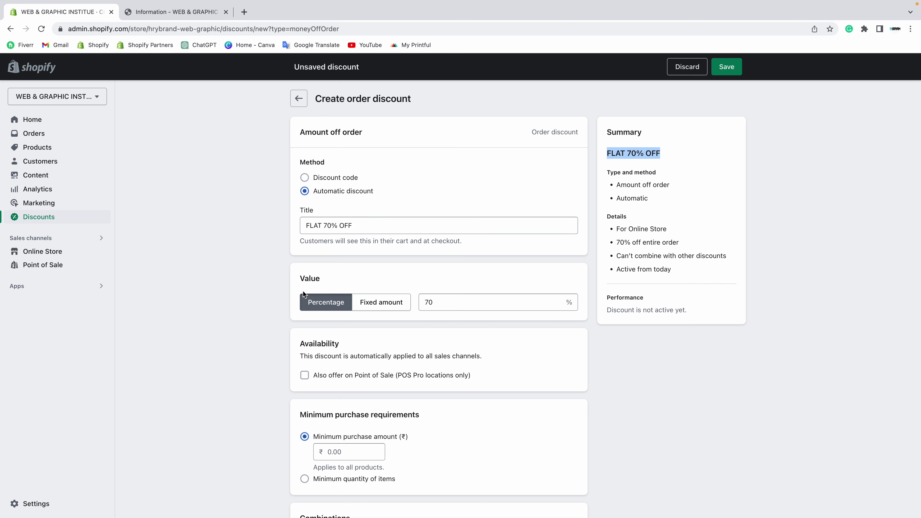
pyautogui.click(440, 306)
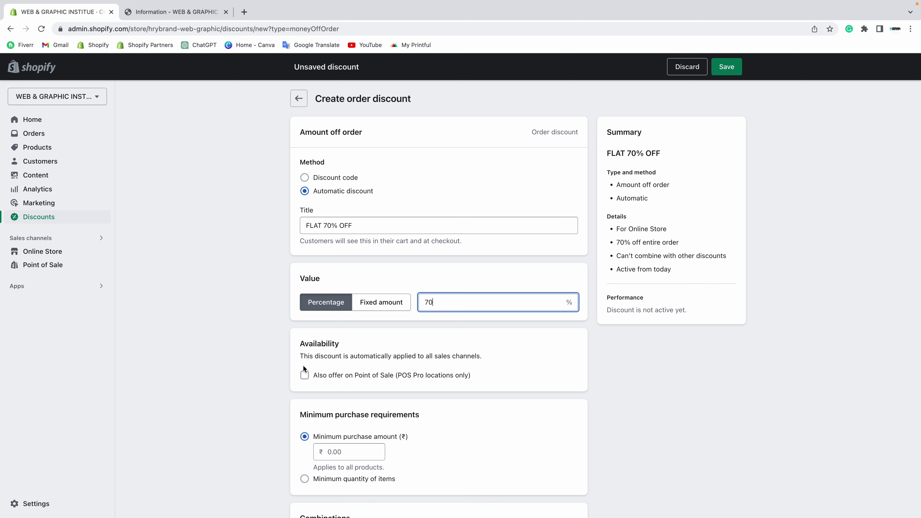
pyautogui.moveTo(298, 356); pyautogui.dragTo(541, 354)
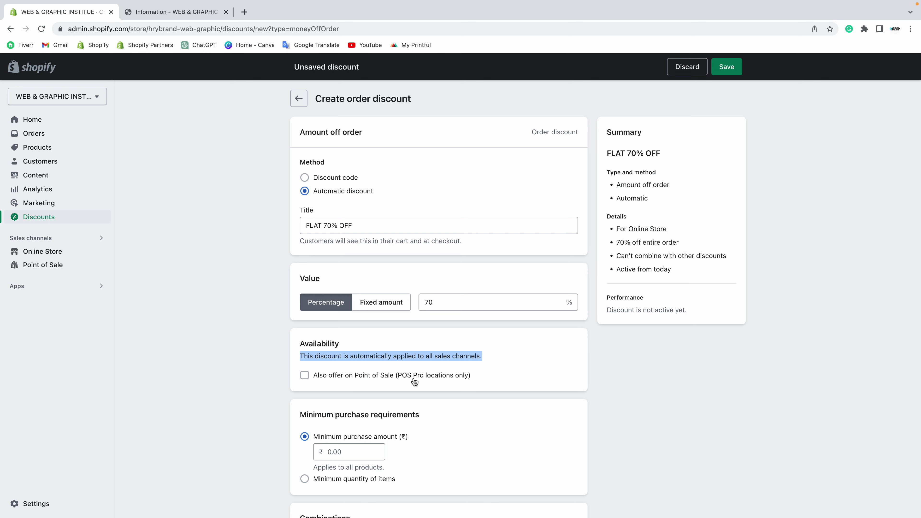
pyautogui.click(304, 376)
pyautogui.scroll(-4, 326, 381)
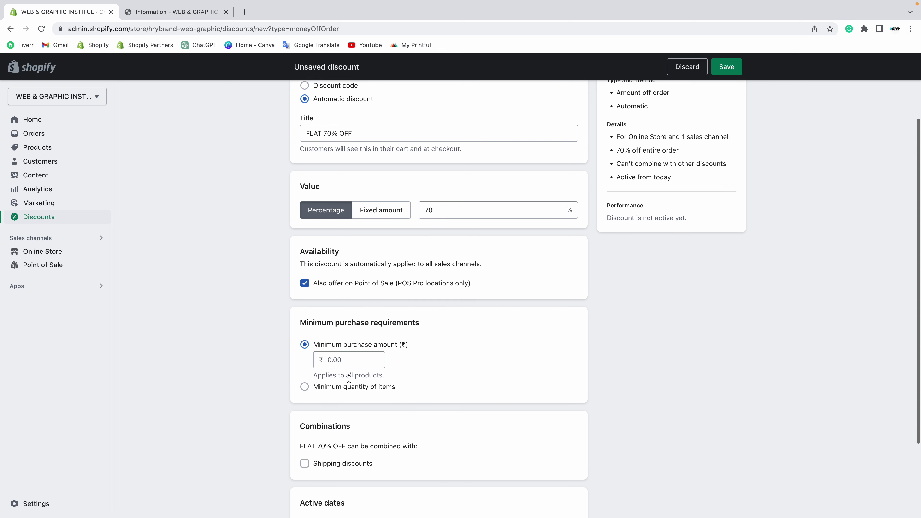
# - Set the discount's minimum purchase requirement to a minimum quantity of 1 item
pyautogui.moveTo(302, 275); pyautogui.dragTo(425, 272)
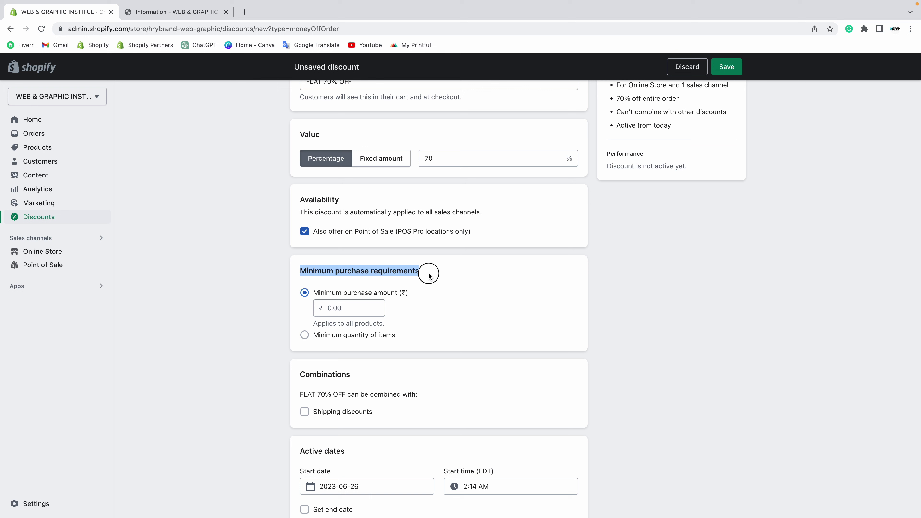
pyautogui.click(435, 290)
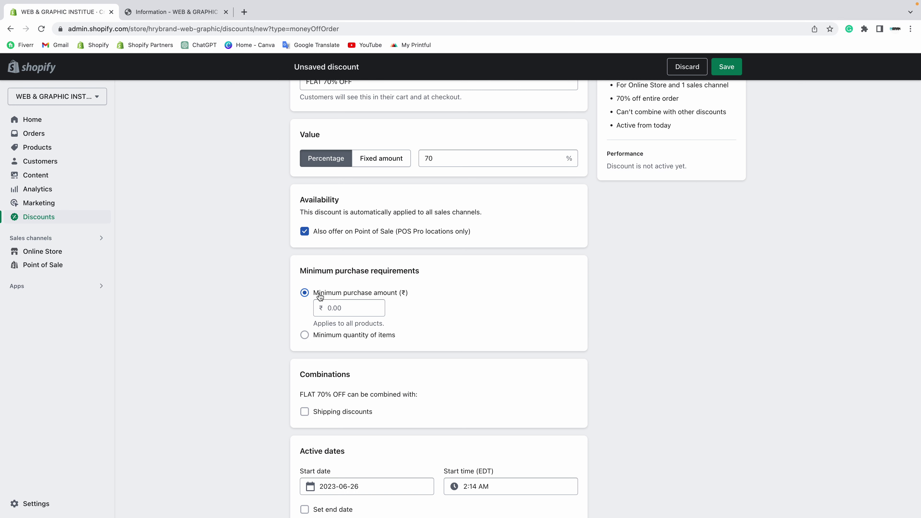
pyautogui.click(354, 303)
pyautogui.click(304, 335)
pyautogui.click(334, 326)
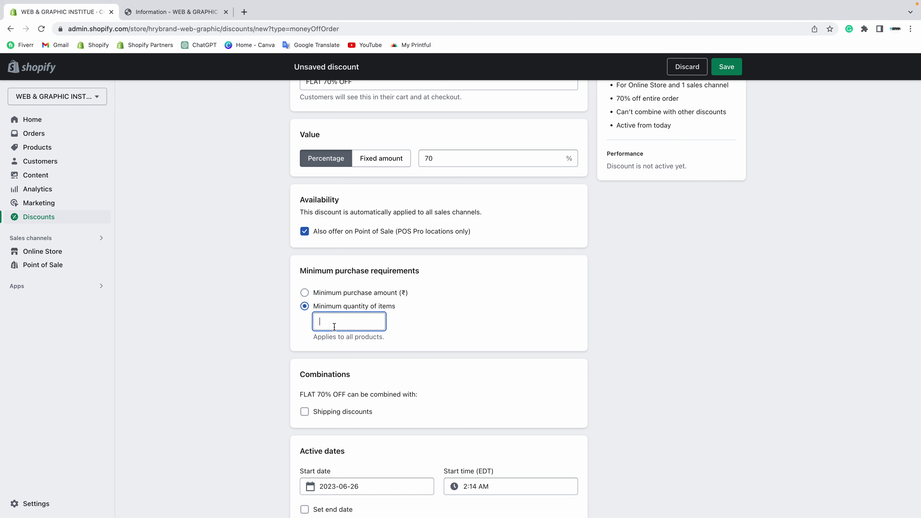
pyautogui.write('1')
pyautogui.click(459, 334)
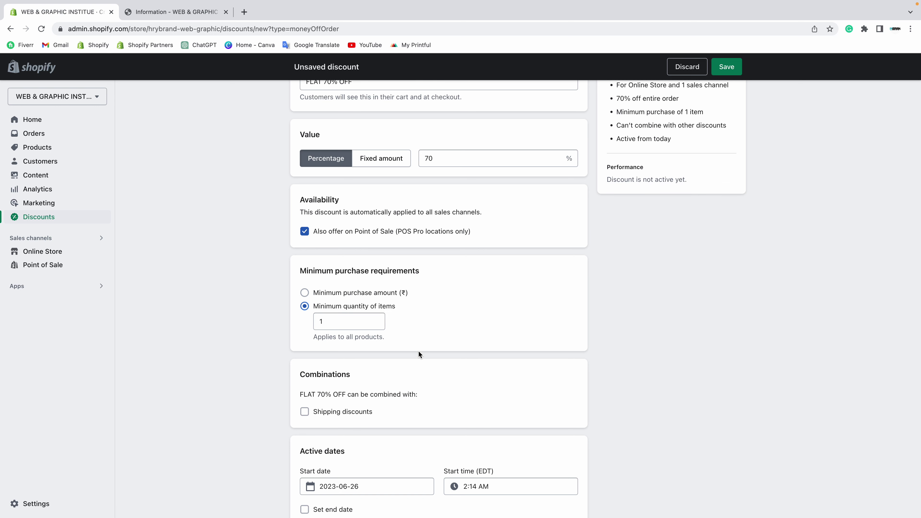
# - Review the discount's combination options and try allowing it to combine with shipping discounts
pyautogui.scroll(-2, 418, 353)
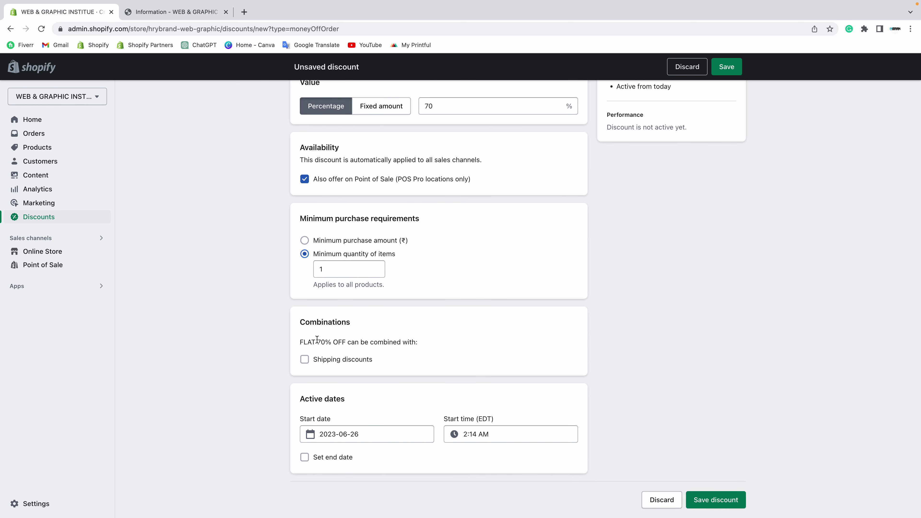
pyautogui.moveTo(300, 346); pyautogui.dragTo(427, 344)
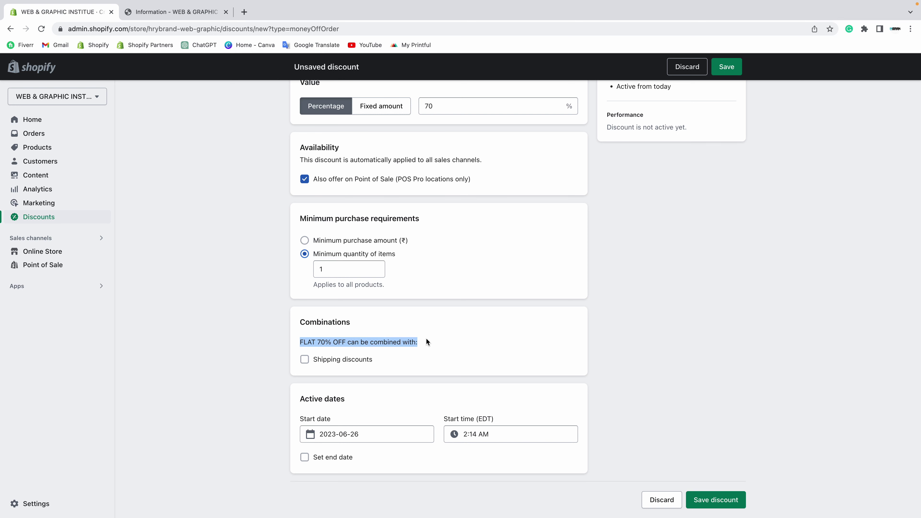
pyautogui.scroll(3, 426, 339)
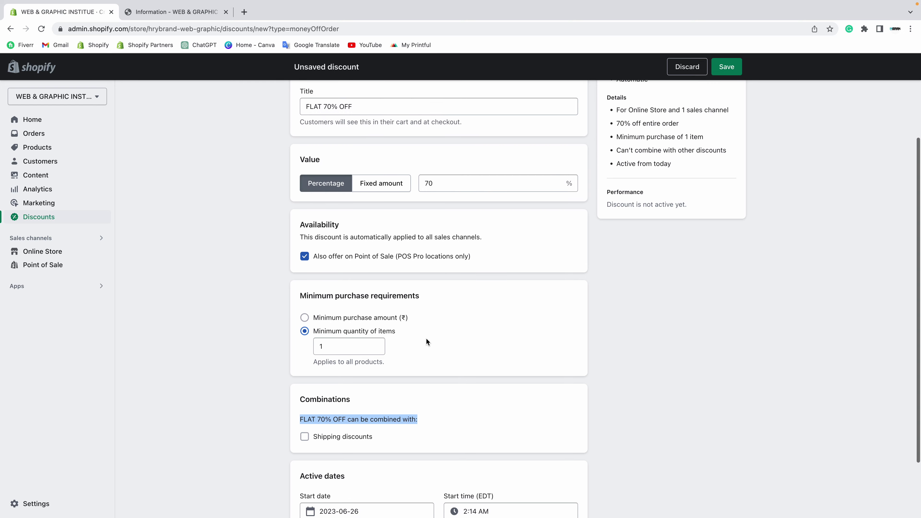
pyautogui.scroll(-3, 420, 334)
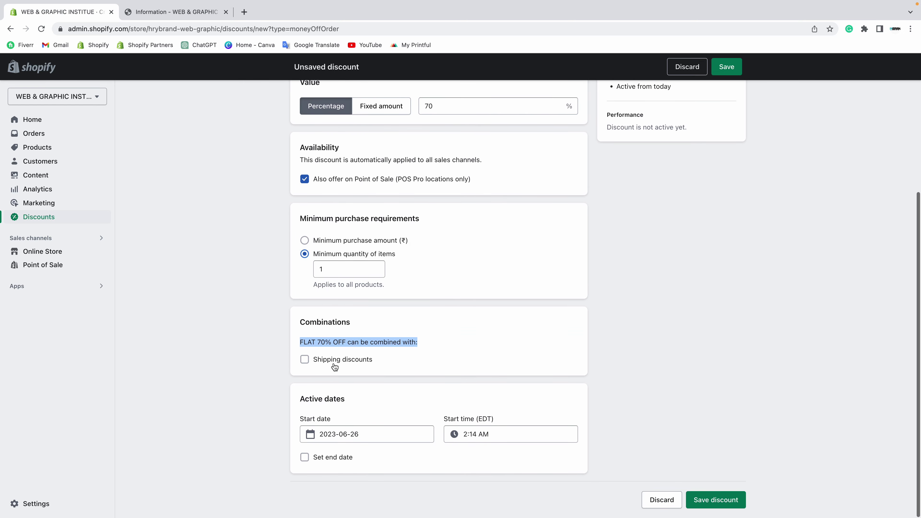
pyautogui.click(305, 359)
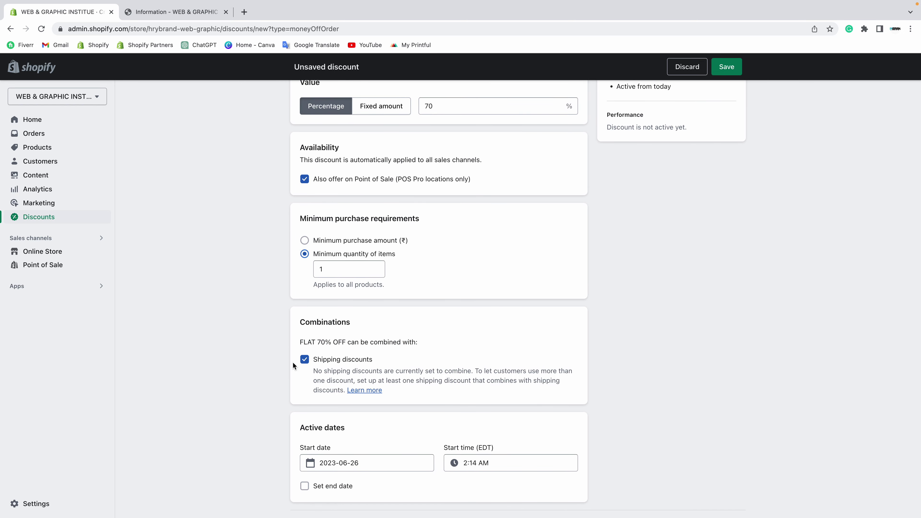
pyautogui.click(305, 360)
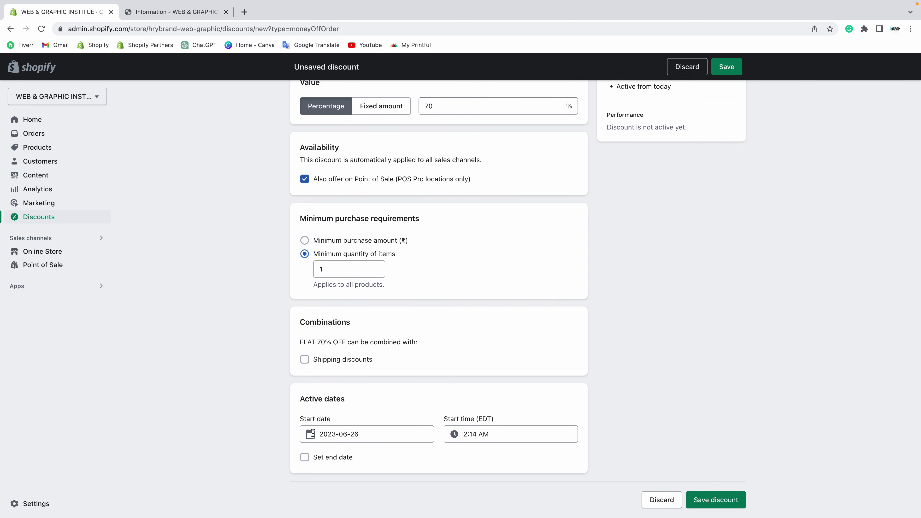
# - Look over the active dates and set the discount's start time to 11:30 AM
pyautogui.moveTo(297, 403); pyautogui.dragTo(390, 399)
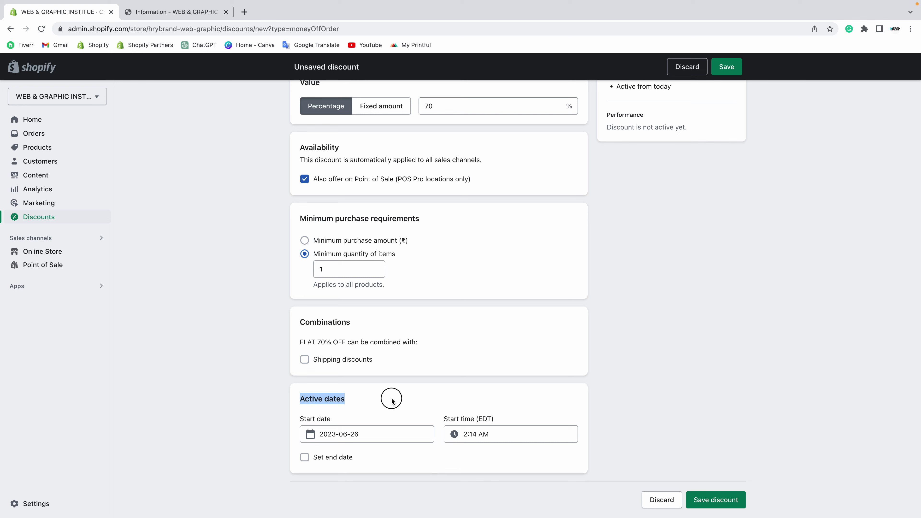
pyautogui.click(320, 434)
pyautogui.click(301, 409)
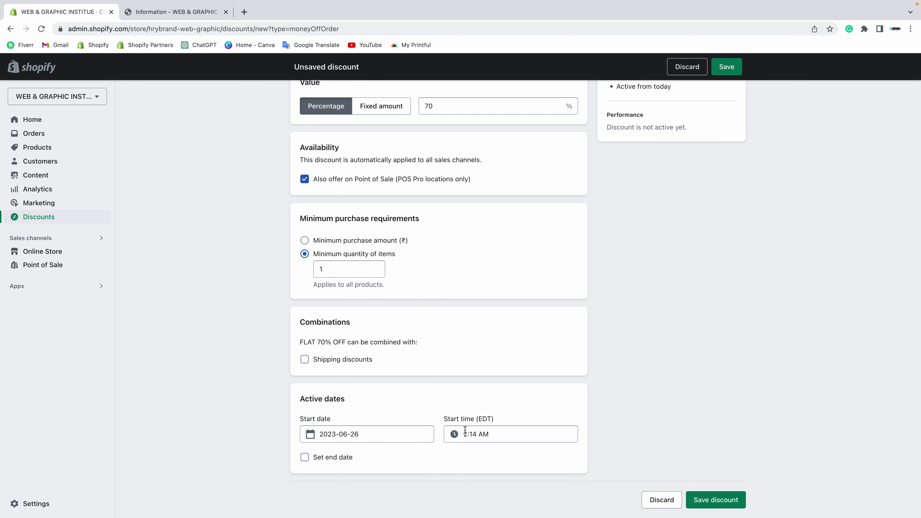
pyautogui.click(482, 434)
pyautogui.scroll(-4, 489, 337)
pyautogui.scroll(-1, 488, 337)
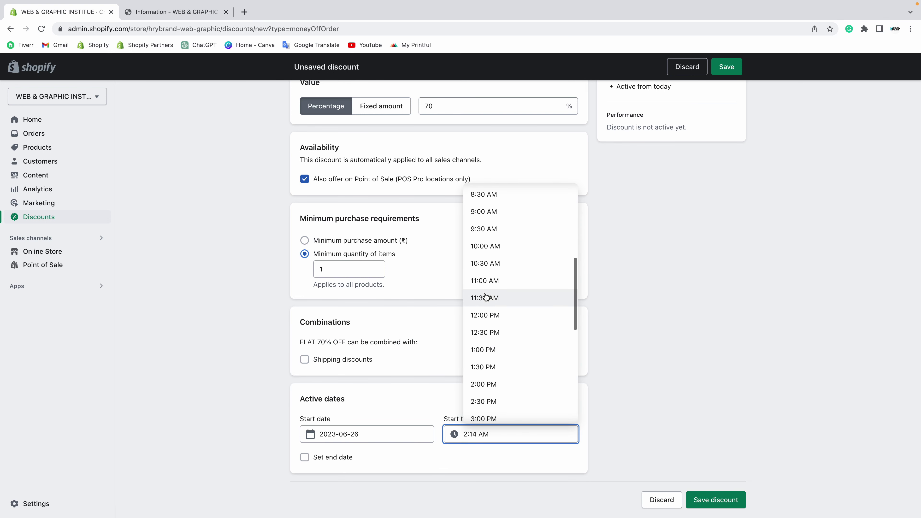
pyautogui.click(485, 295)
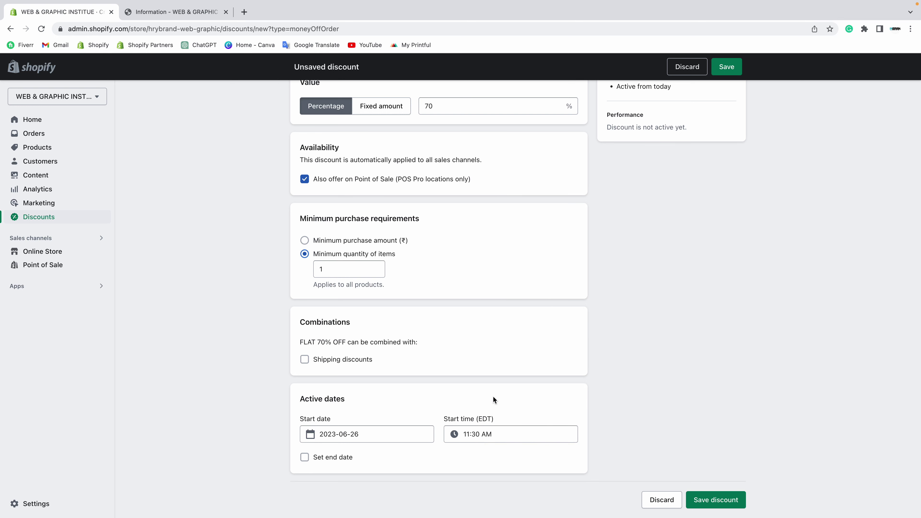
# - Set the discount's start time to 12:00 PM and save the new discount
pyautogui.click(482, 434)
pyautogui.scroll(-2, 477, 261)
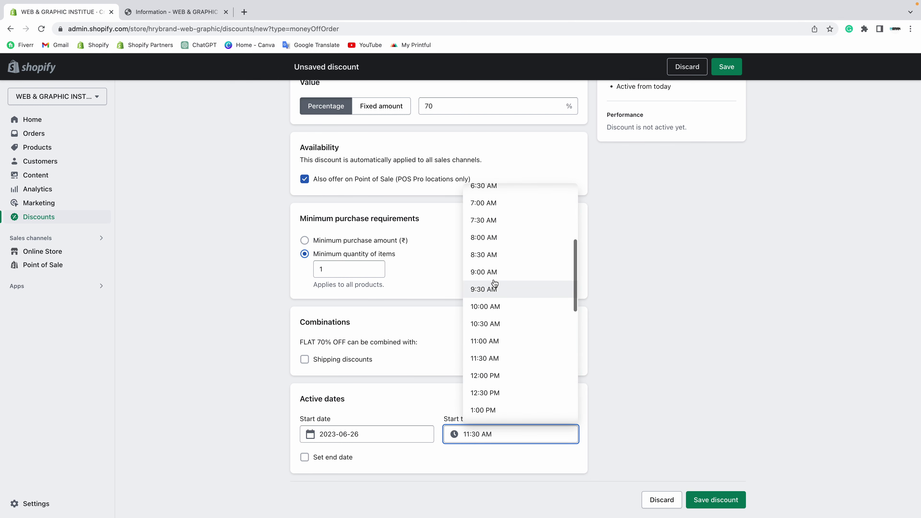
pyautogui.click(482, 376)
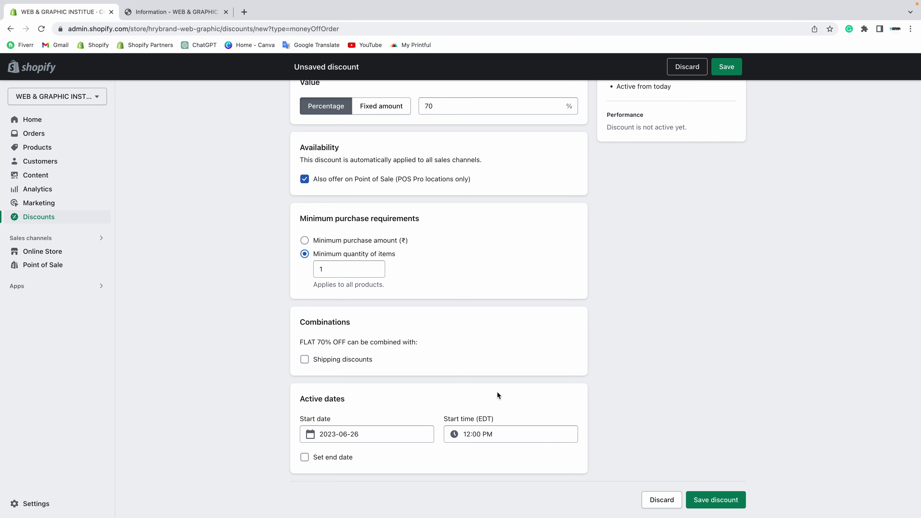
pyautogui.scroll(5, 497, 394)
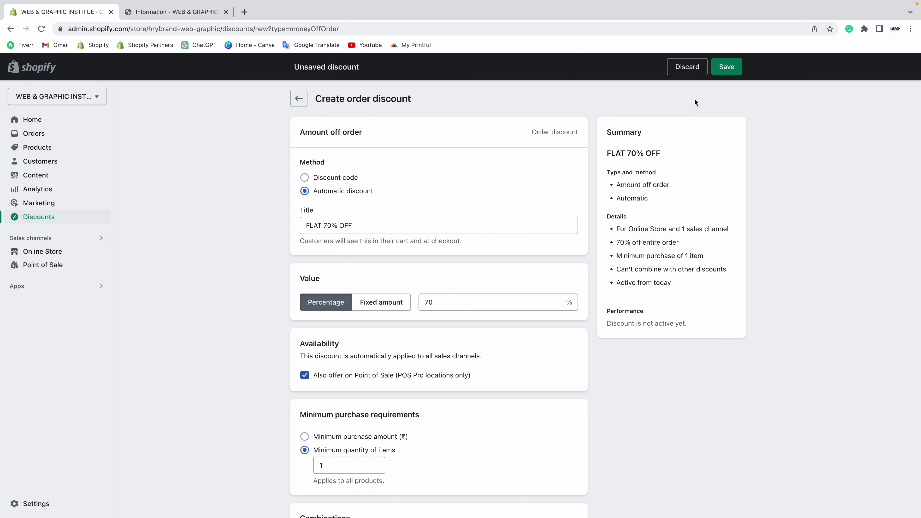
pyautogui.click(726, 66)
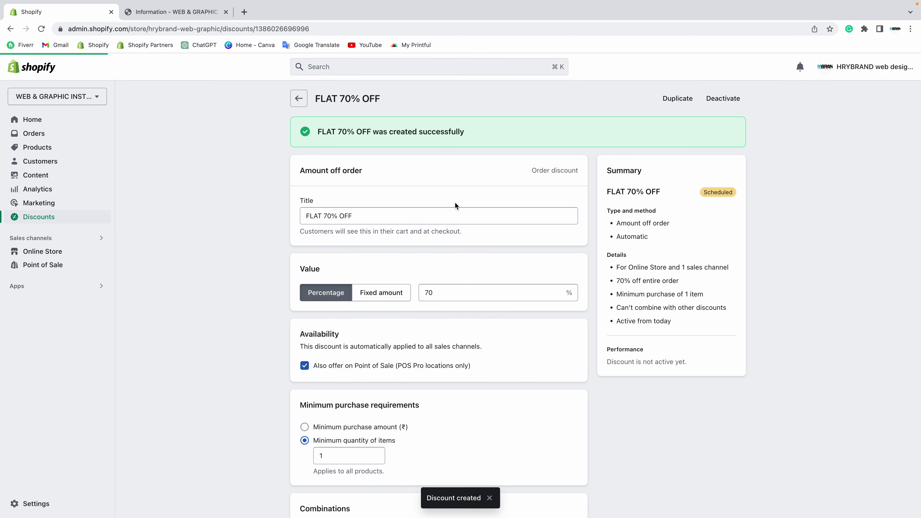
# - Return to the discounts list, check the sales channels of FLAT 70% OFF and activate that discount
pyautogui.click(299, 99)
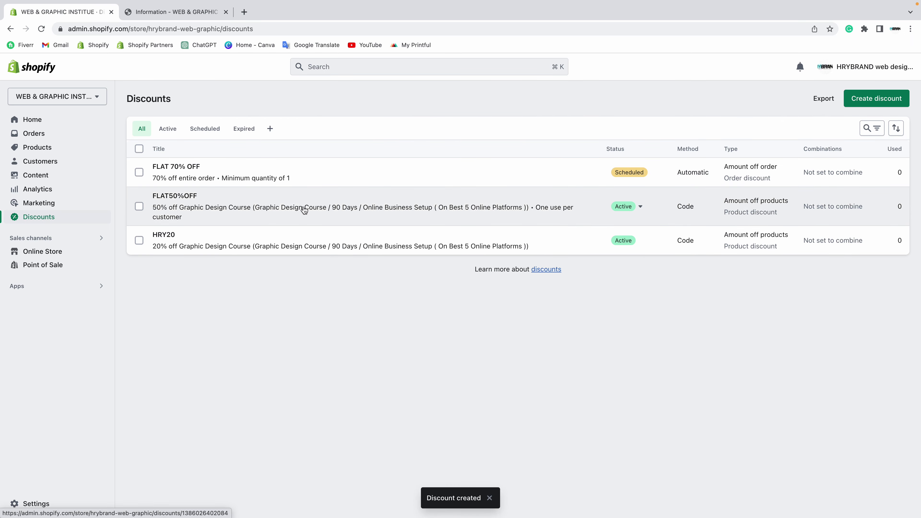
pyautogui.click(652, 174)
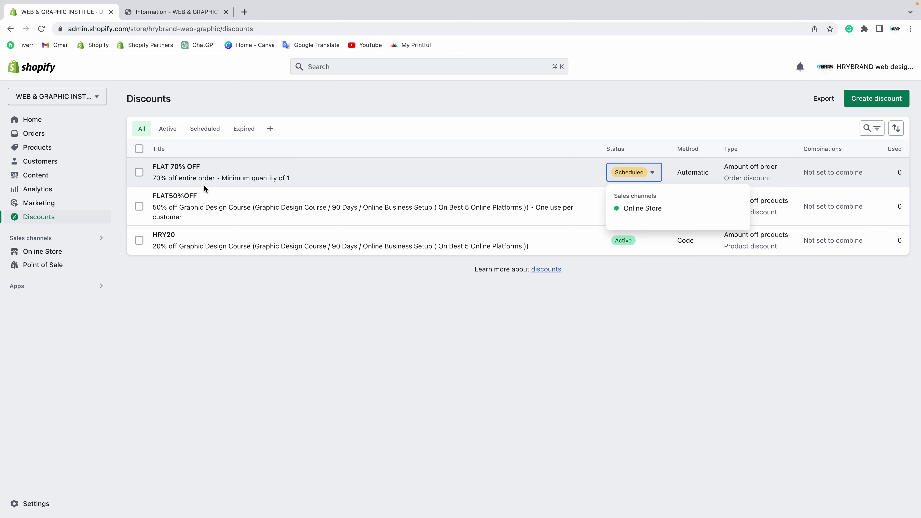
pyautogui.click(139, 172)
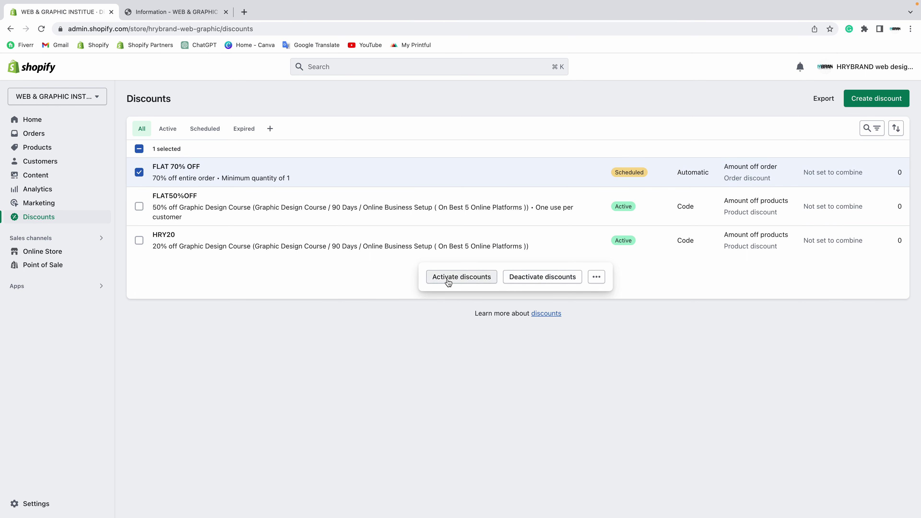
pyautogui.click(461, 277)
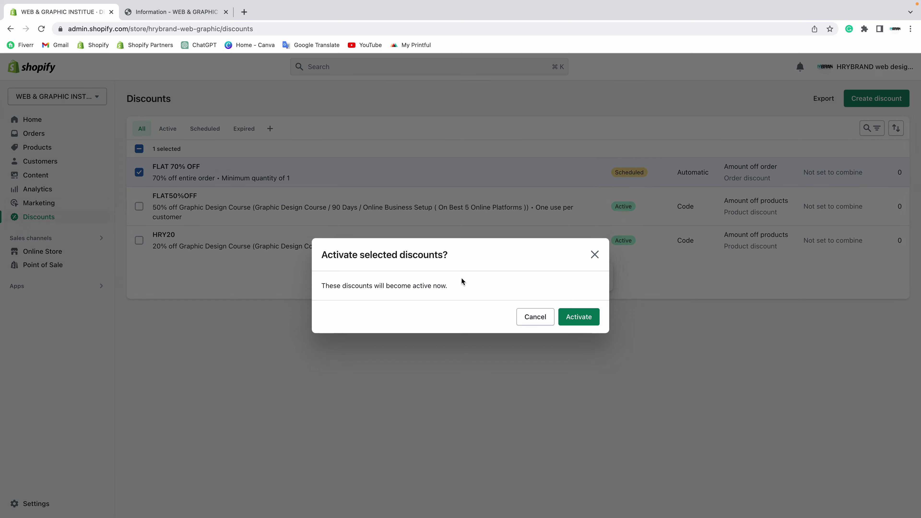
pyautogui.click(584, 316)
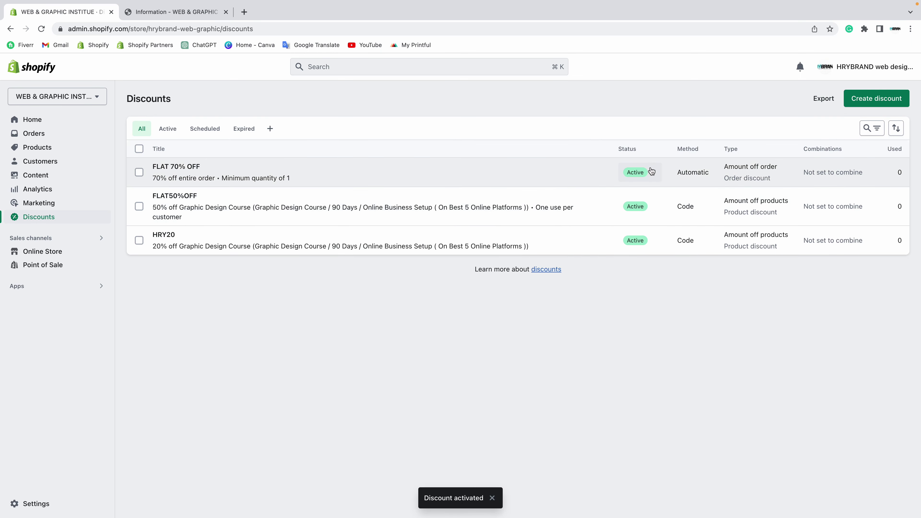
# - Review the FLAT 70% OFF discount's page, then check the open checkout page's order summary
pyautogui.click(180, 174)
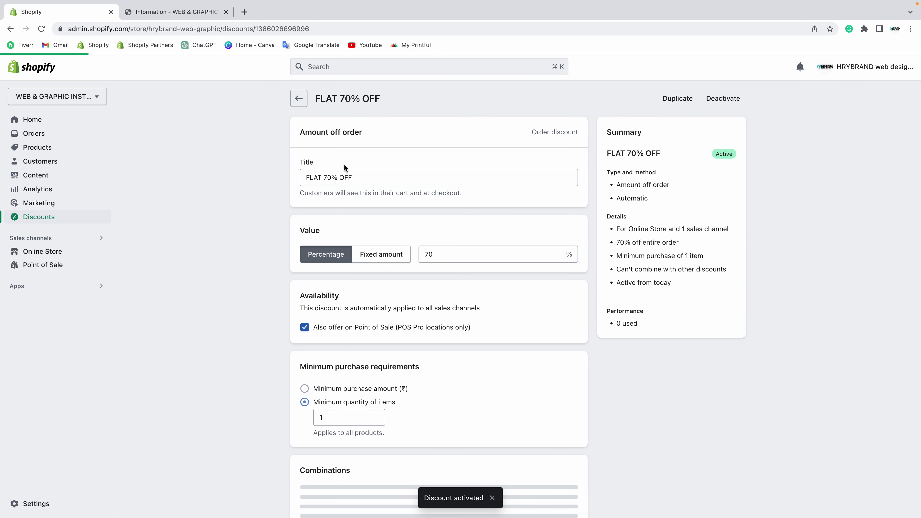
pyautogui.click(299, 100)
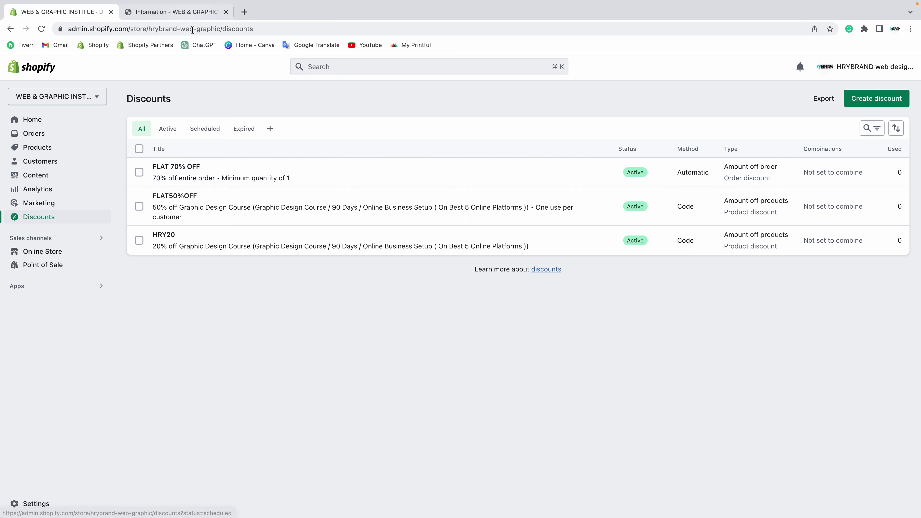
pyautogui.click(159, 12)
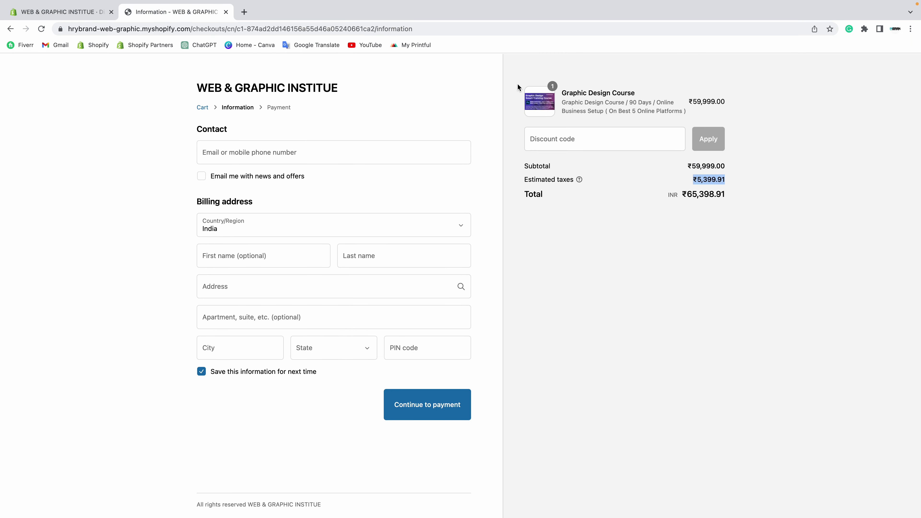
pyautogui.click(62, 11)
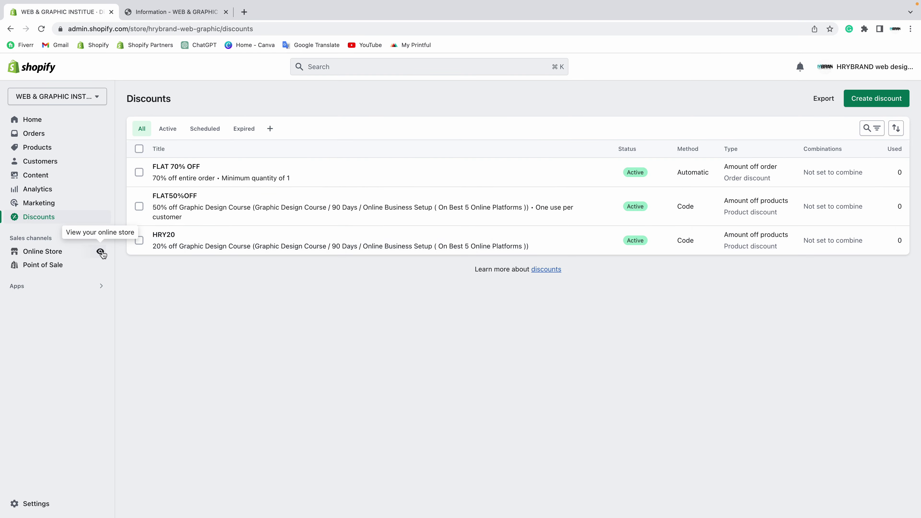
# - Open the online store in a new tab and close the old checkout tab
pyautogui.rightClick(100, 251)
pyautogui.click(122, 257)
pyautogui.click(254, 12)
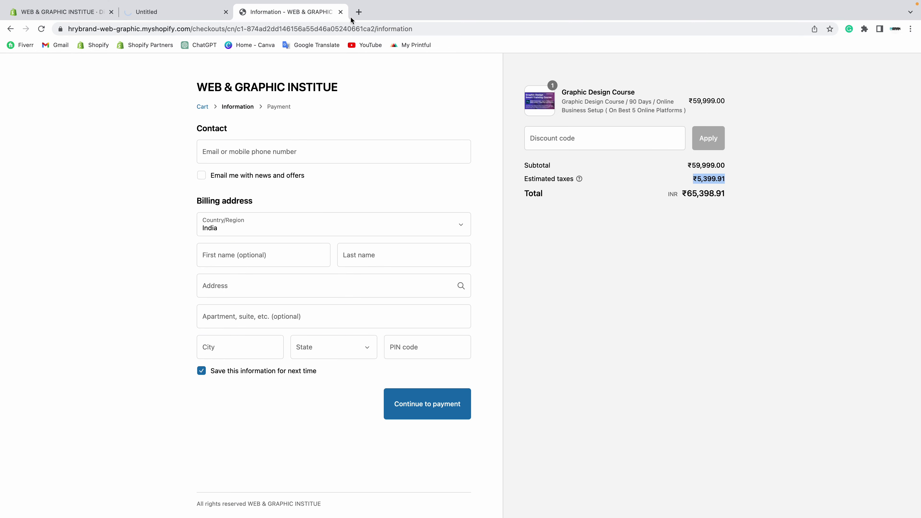
pyautogui.click(340, 11)
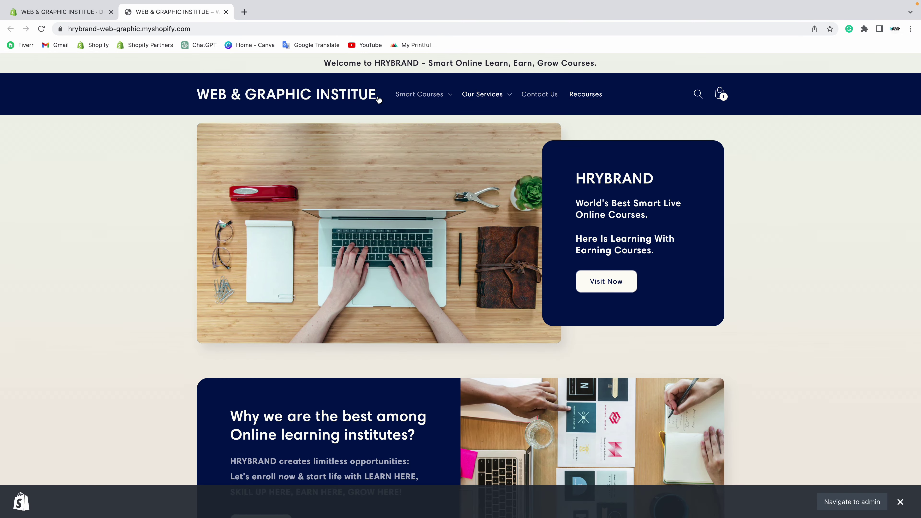
# - Open the Graphic Design Course from the store's Smart Courses collection and examine its price
pyautogui.click(419, 95)
pyautogui.click(380, 169)
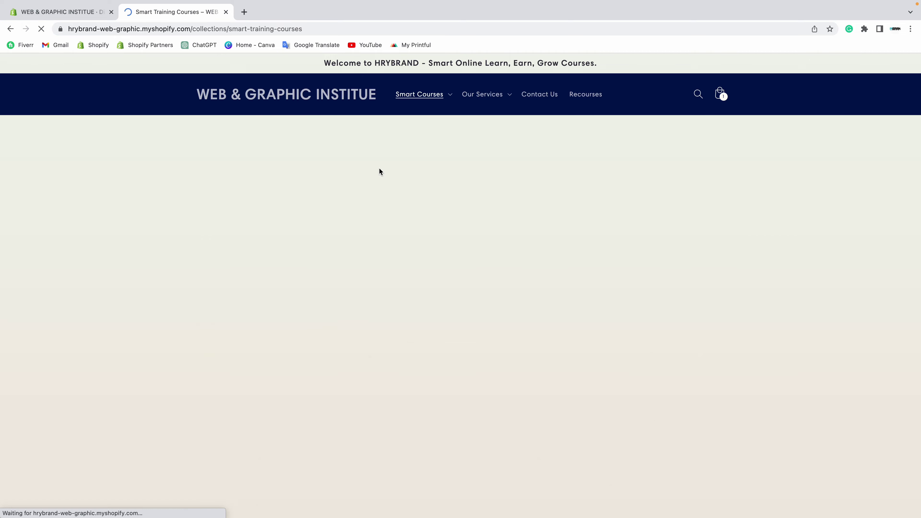
pyautogui.scroll(-5, 387, 209)
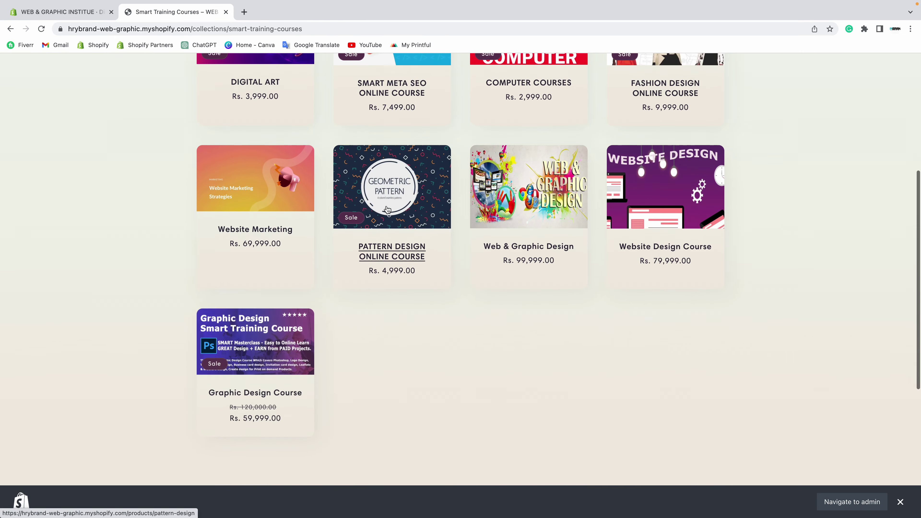
pyautogui.click(253, 345)
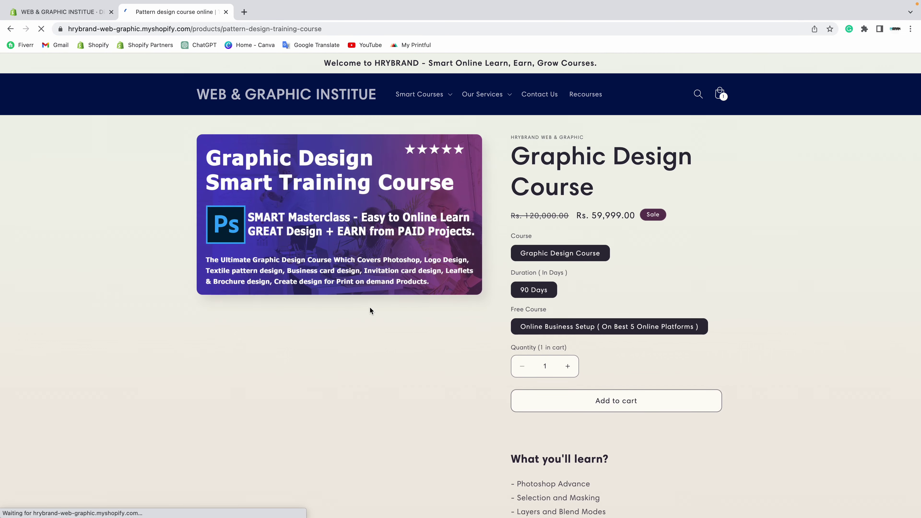
pyautogui.moveTo(592, 215); pyautogui.dragTo(644, 217)
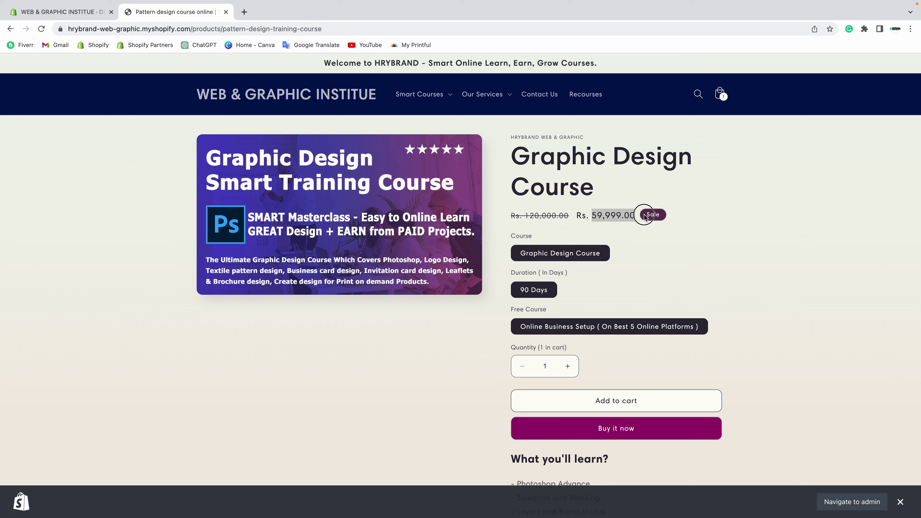
pyautogui.click(527, 214)
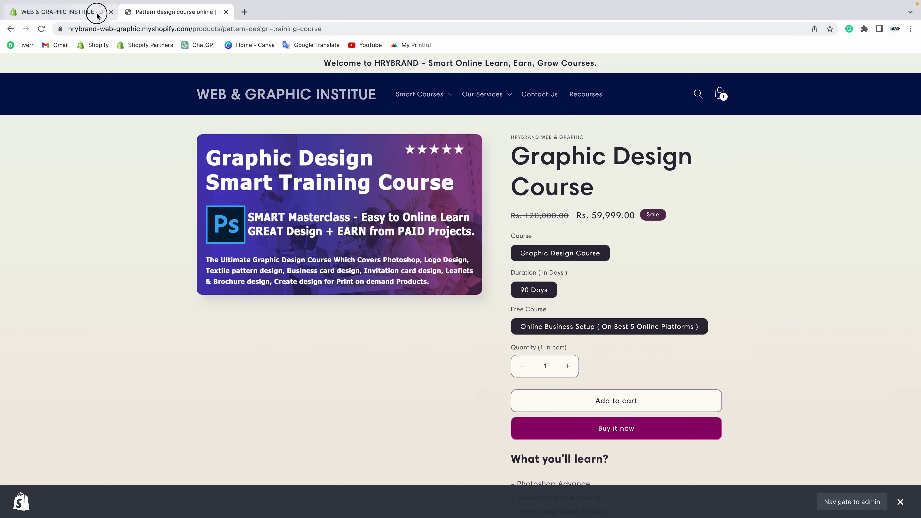
# - Check the title and value of the FLAT 70% OFF discount, then try to add the Graphic Design Course to the store cart
pyautogui.click(87, 12)
pyautogui.click(278, 165)
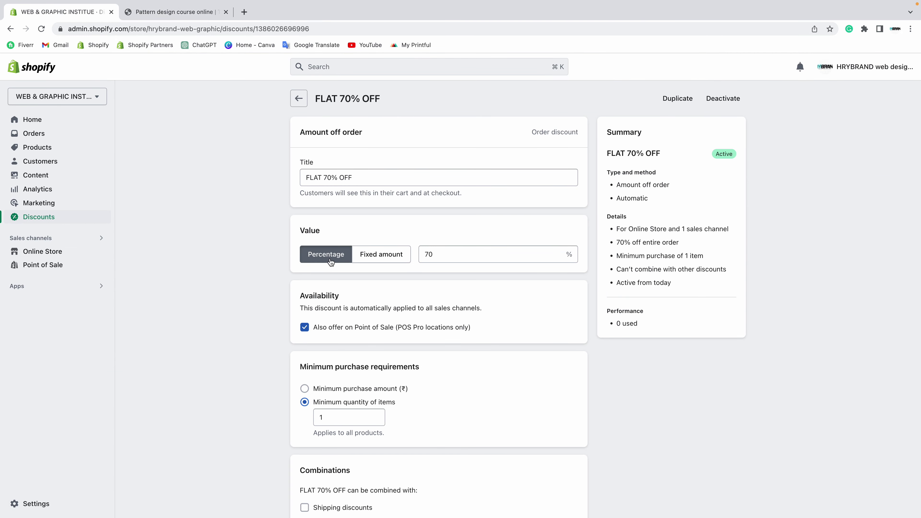
pyautogui.moveTo(363, 178); pyautogui.dragTo(235, 169)
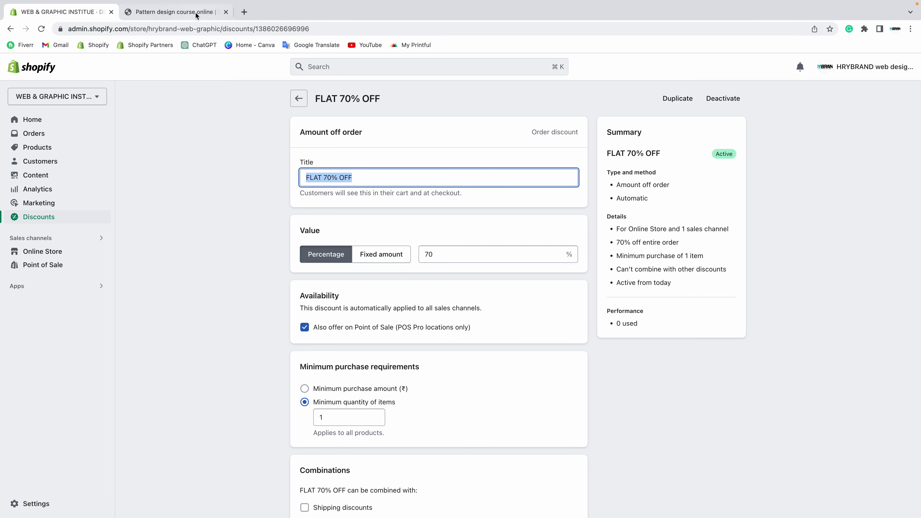
pyautogui.click(186, 14)
pyautogui.click(615, 401)
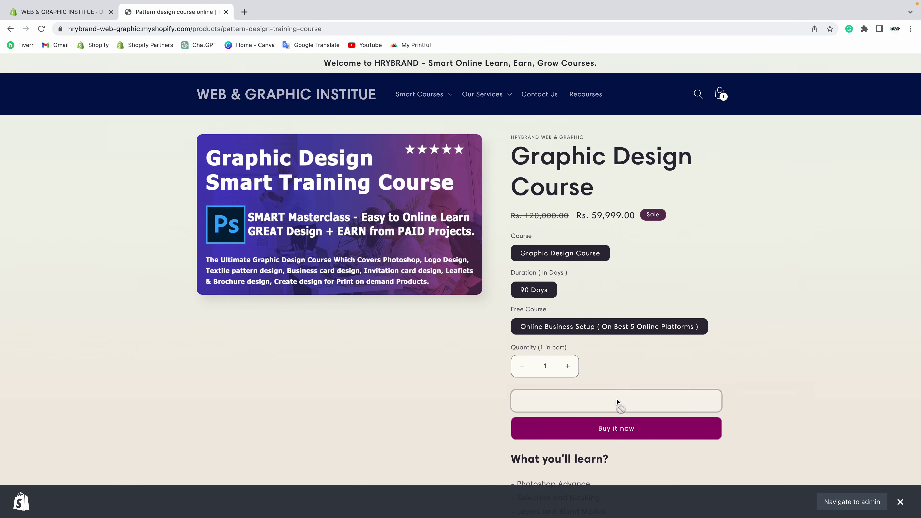
# - Open the Graphic Design Course product in the store admin and open its 90 Days variant for editing
pyautogui.click(61, 12)
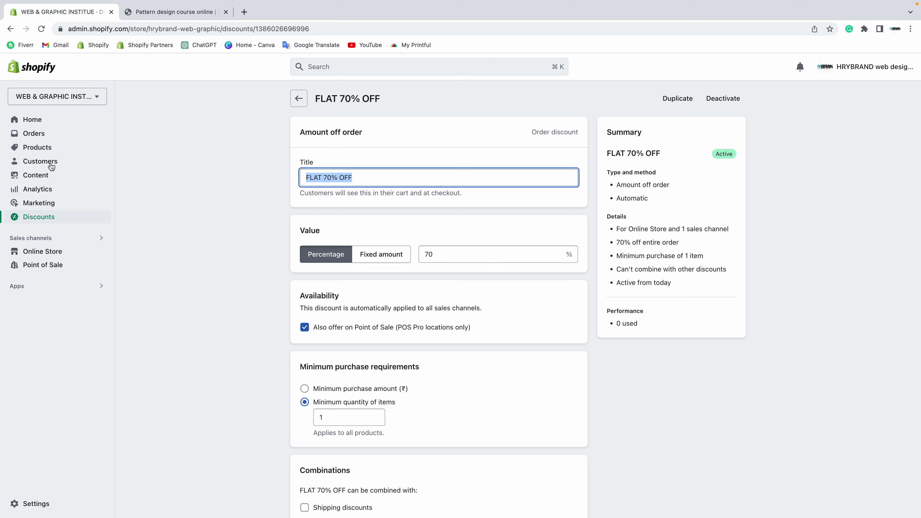
pyautogui.click(37, 146)
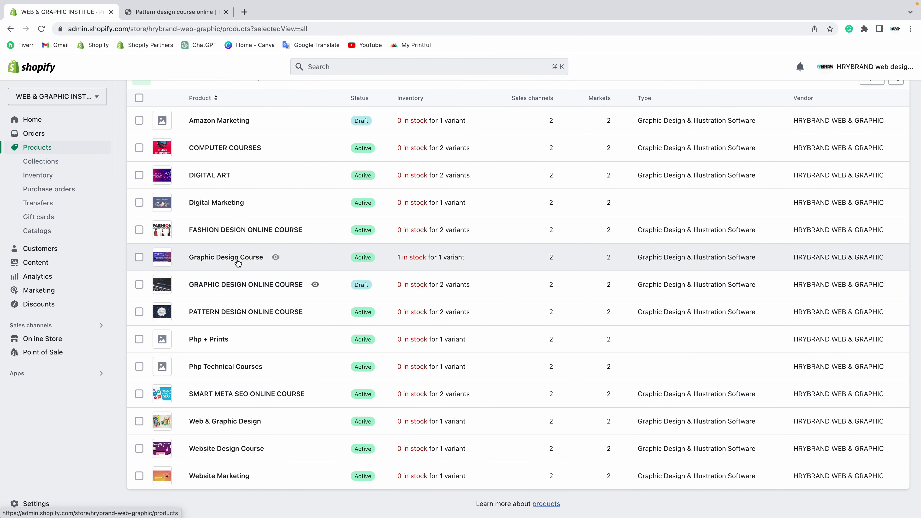
pyautogui.click(419, 256)
pyautogui.scroll(-6, 293, 266)
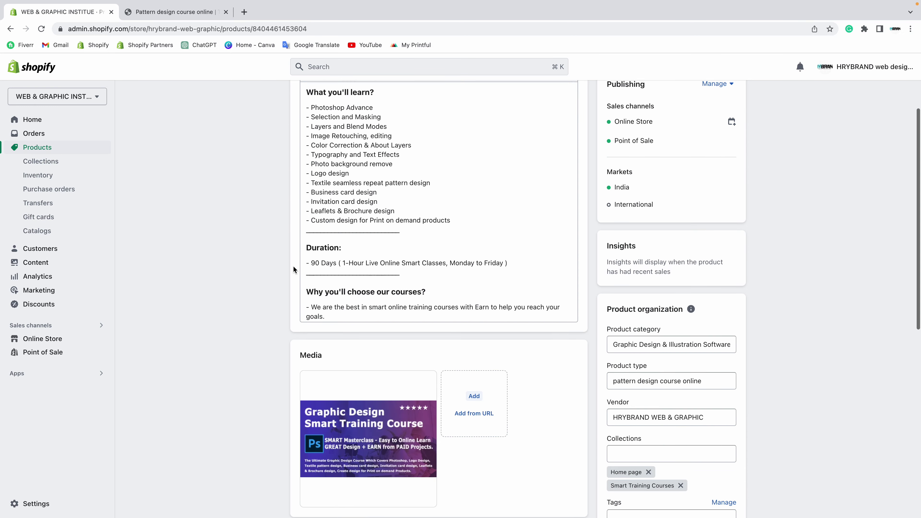
pyautogui.scroll(-7, 293, 265)
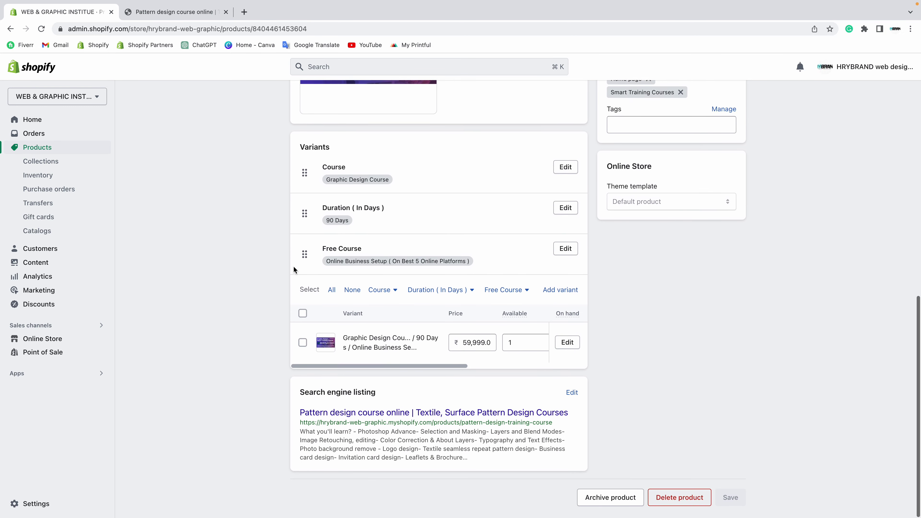
pyautogui.click(567, 345)
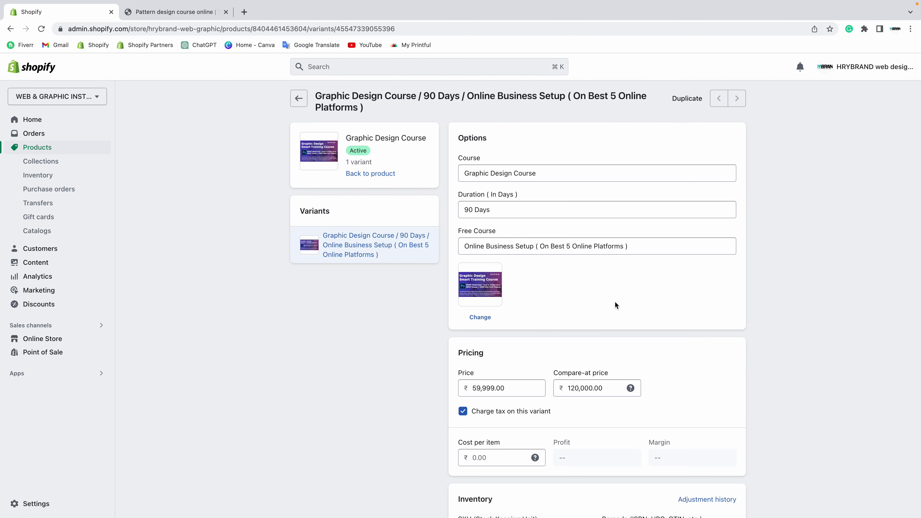
# - Clear the variant's compare-at price, set its price to 120,000.00 and save the changes
pyautogui.moveTo(612, 388); pyautogui.dragTo(552, 391)
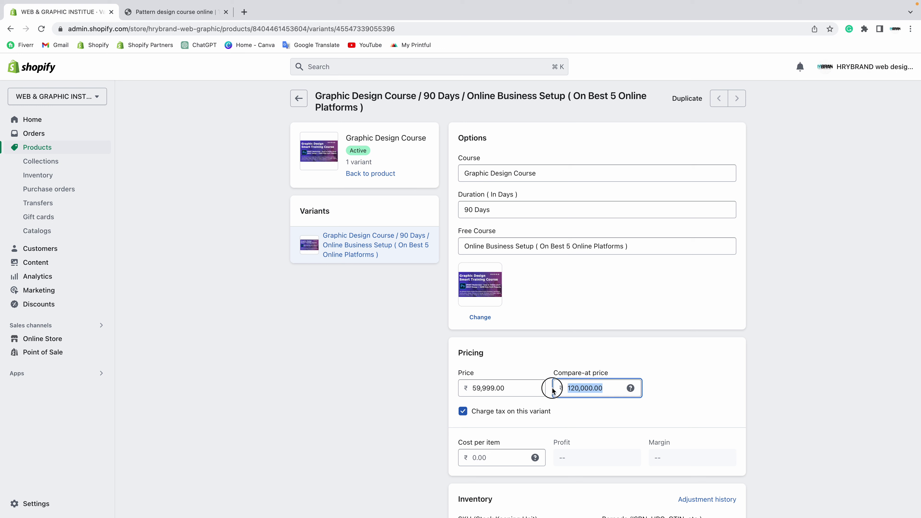
pyautogui.press('BackSpace')
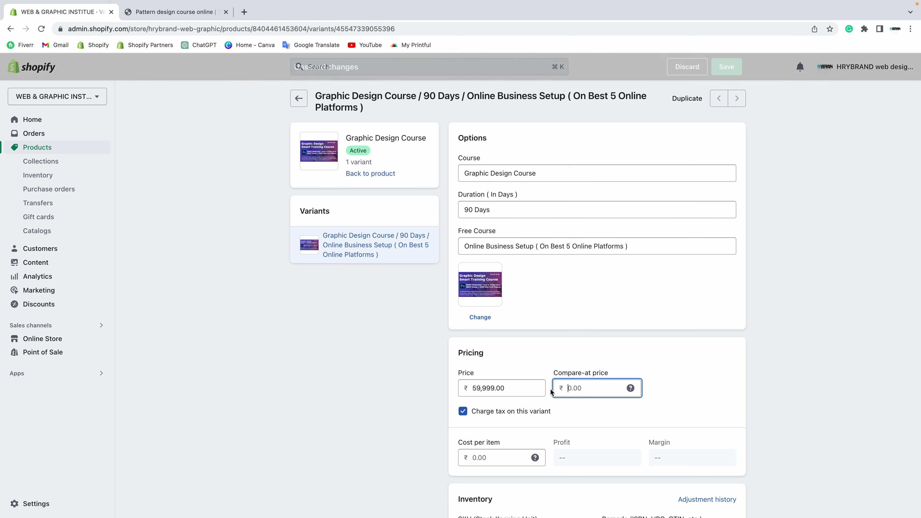
pyautogui.moveTo(529, 388); pyautogui.dragTo(441, 390)
pyautogui.write('HRY20')
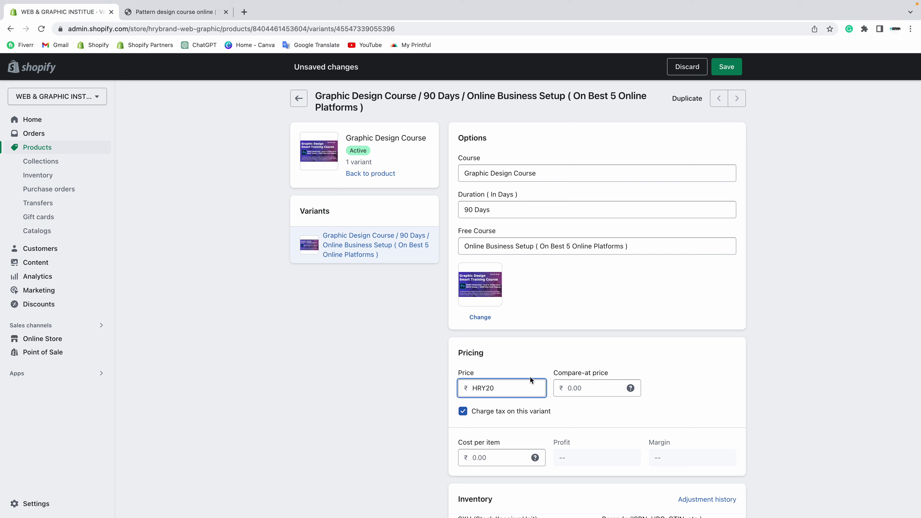
pyautogui.doubleClick(525, 382)
pyautogui.write('120,000.00')
pyautogui.click(726, 67)
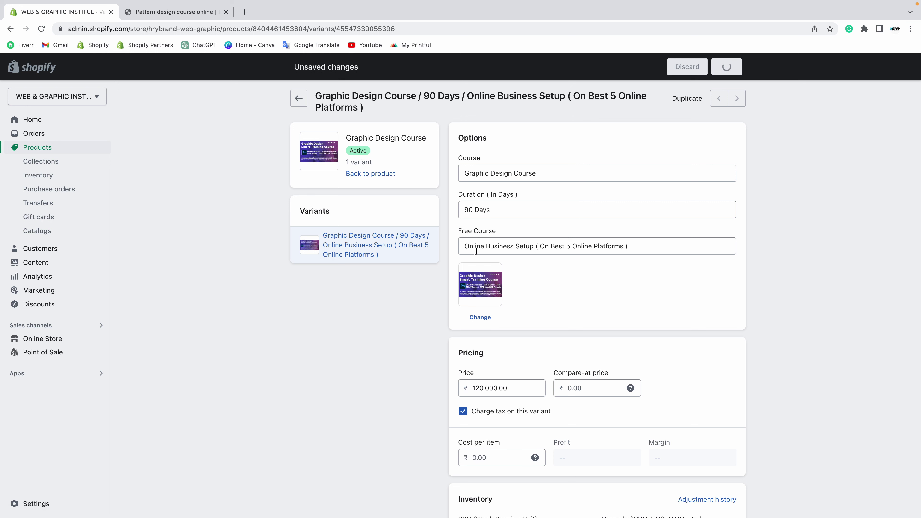
# - Check the variant's price and compare-at price, then return to the course's online store page
pyautogui.click(583, 388)
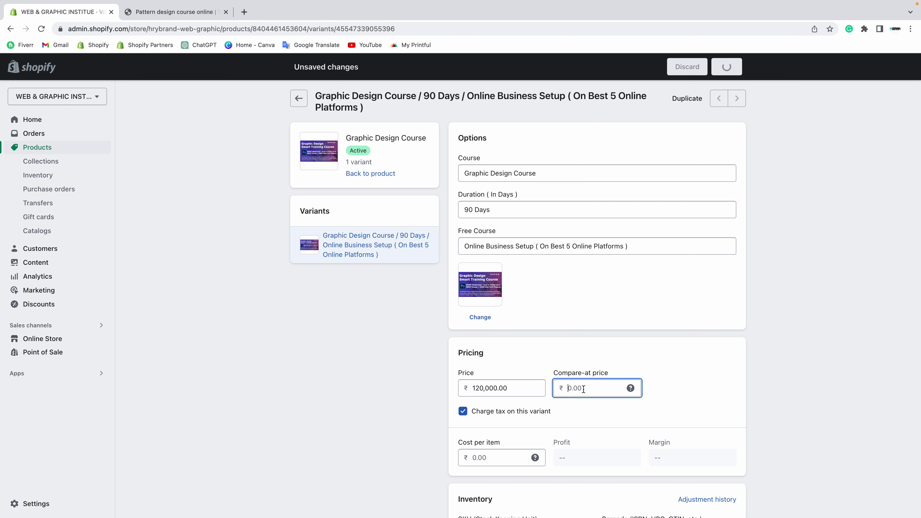
pyautogui.click(516, 389)
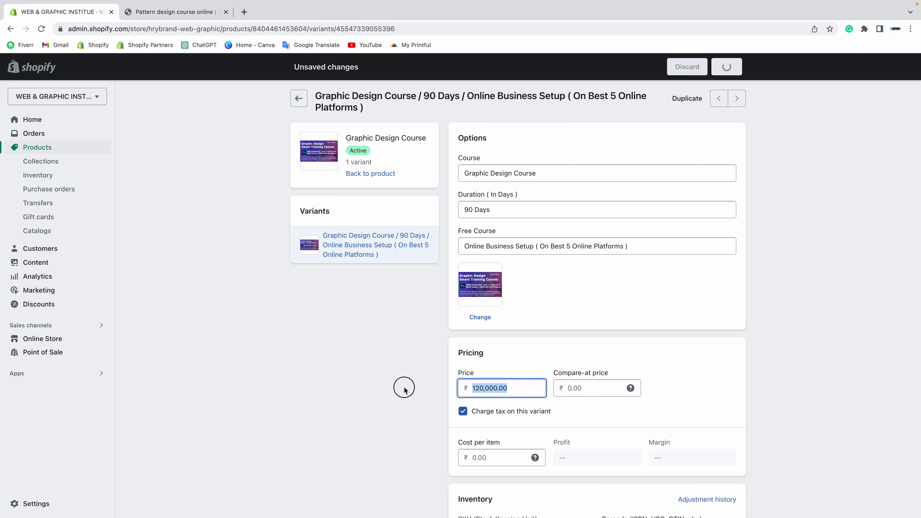
pyautogui.click(166, 12)
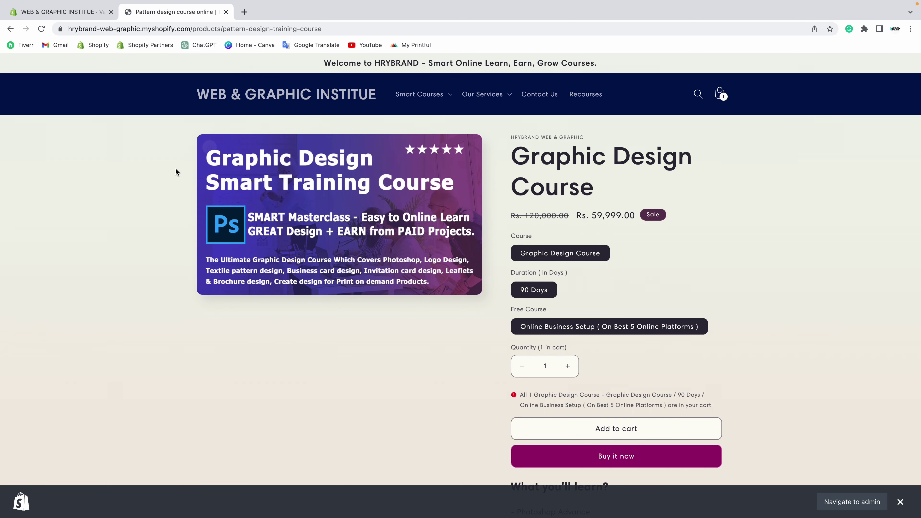
# - Reload the Graphic Design Course storefront page and compare its displayed price with the variant price in the Shopify admin
pyautogui.rightClick(164, 163)
pyautogui.press('super+r')
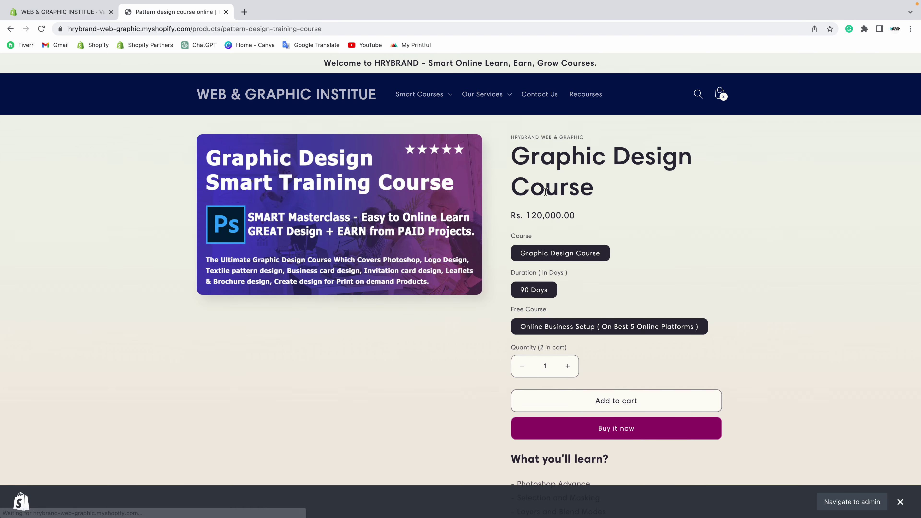
pyautogui.moveTo(527, 215); pyautogui.dragTo(602, 214)
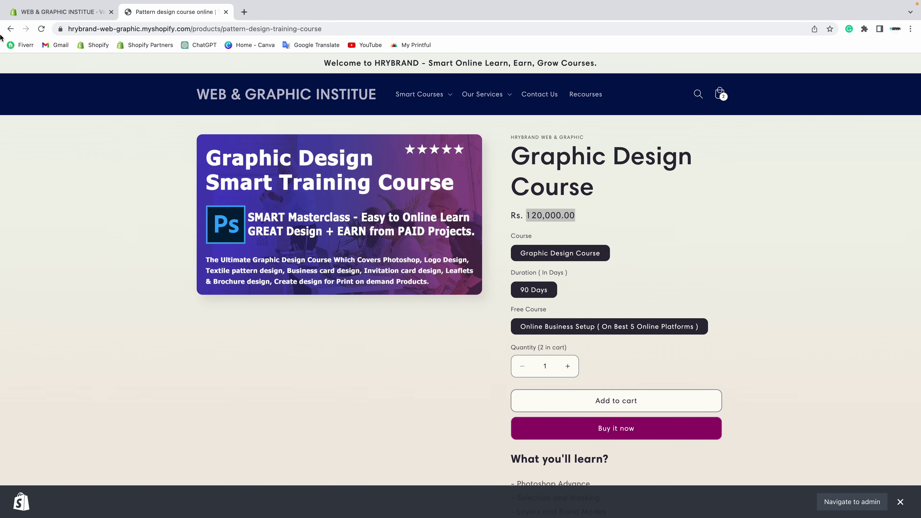
pyautogui.click(58, 11)
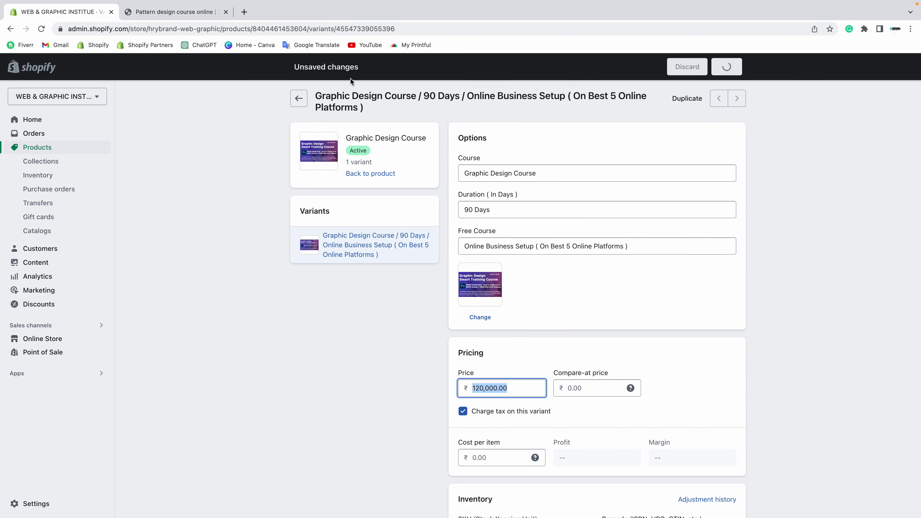
pyautogui.click(198, 13)
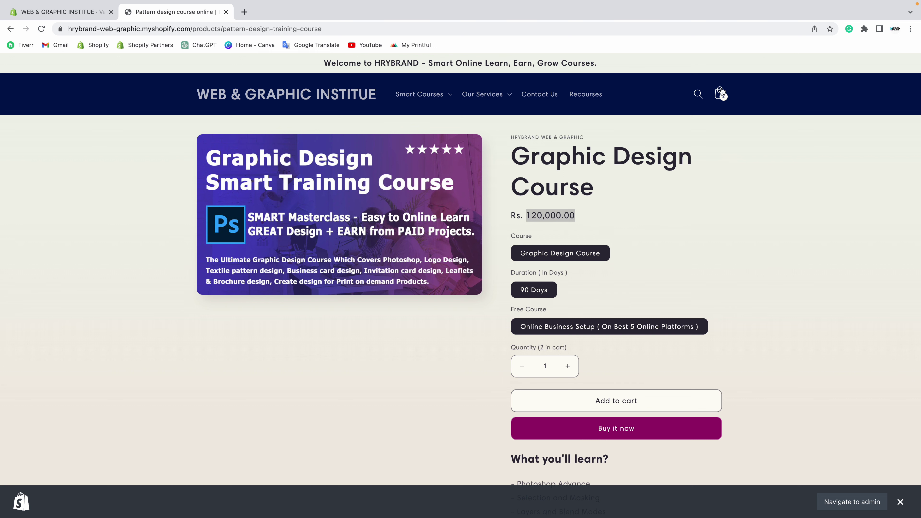
# - Reduce the Graphic Design Course quantity to 1 in the storefront cart and check its line total and discounted subtotal
pyautogui.click(720, 97)
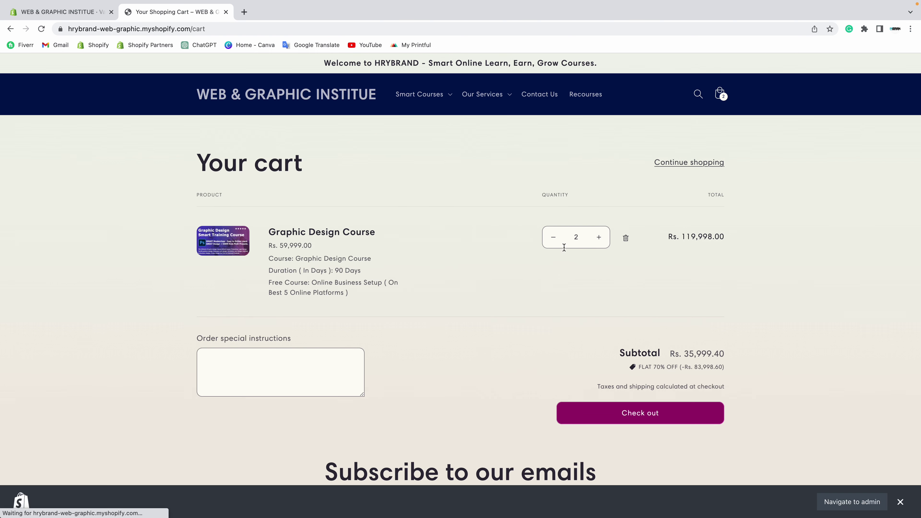
pyautogui.click(553, 239)
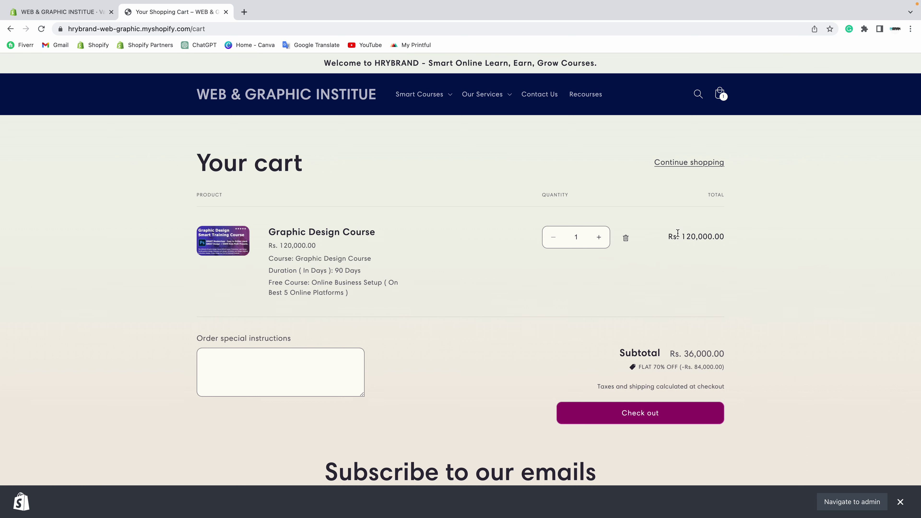
pyautogui.moveTo(677, 234); pyautogui.dragTo(775, 236)
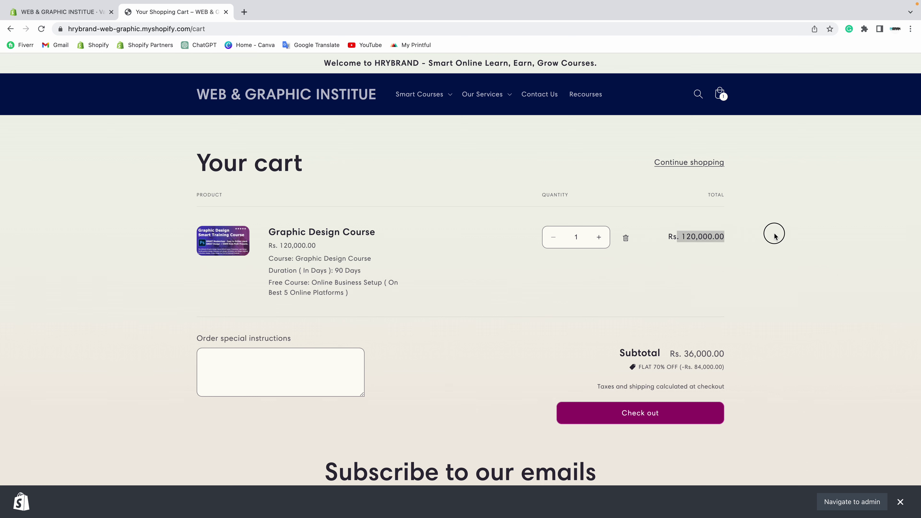
pyautogui.click(669, 236)
pyautogui.doubleClick(687, 235)
pyautogui.click(698, 271)
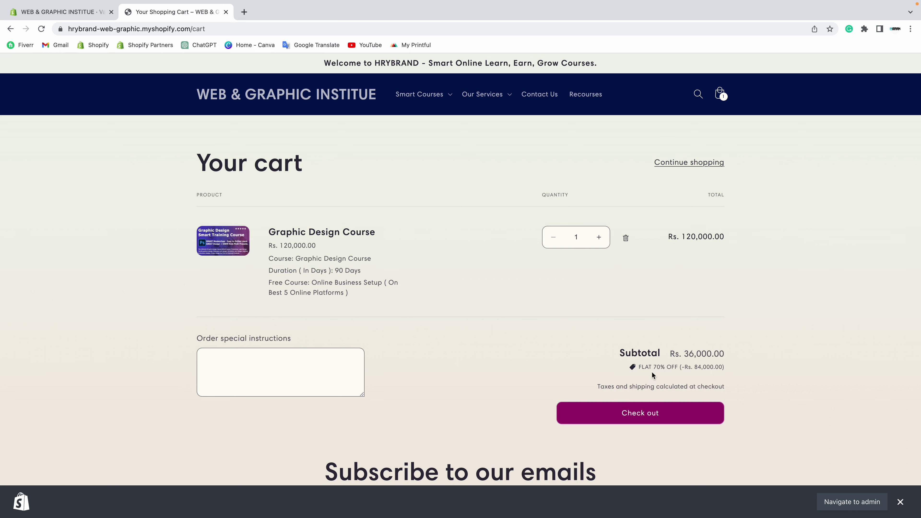
pyautogui.moveTo(640, 366); pyautogui.dragTo(742, 351)
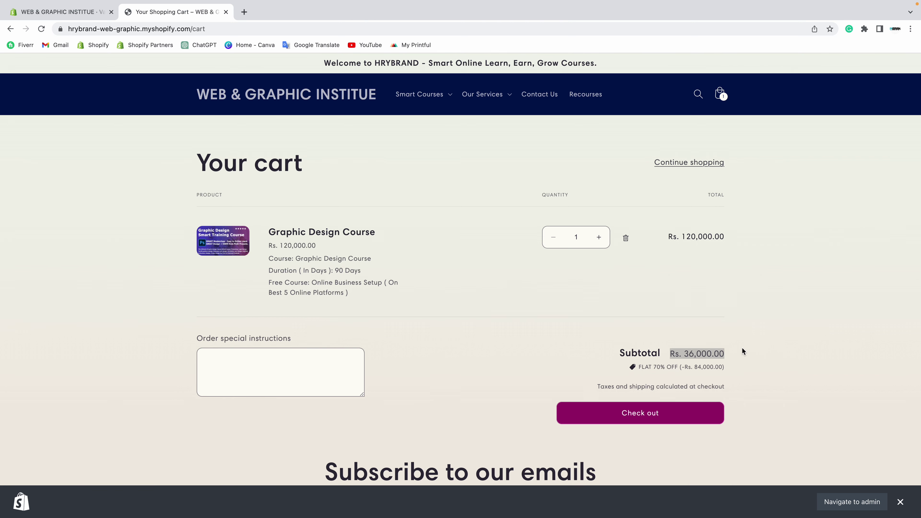
# - Return to the Shopify admin, open the FLAT 70% OFF discount and check its discount type
pyautogui.click(91, 12)
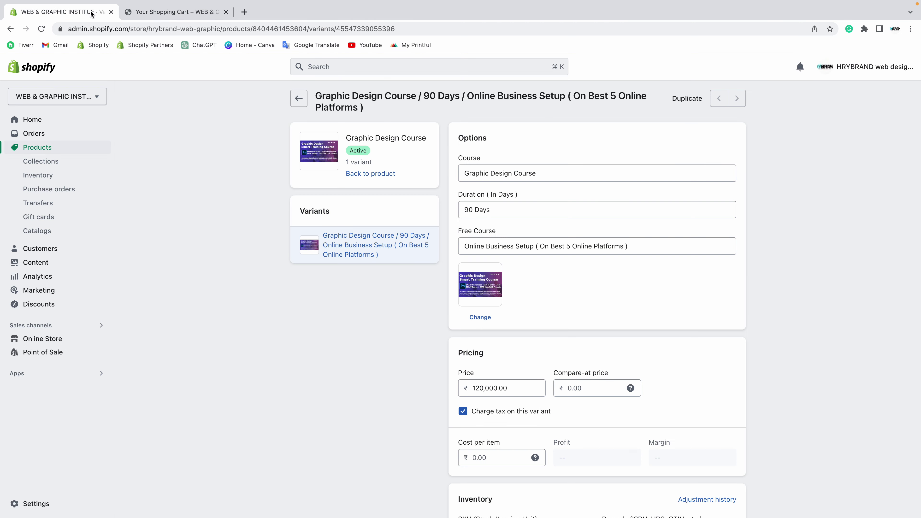
pyautogui.click(390, 173)
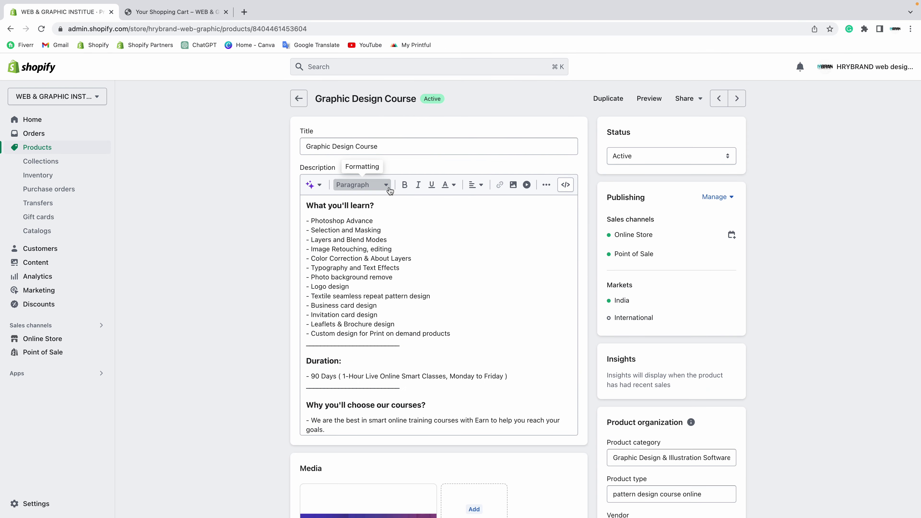
pyautogui.click(299, 99)
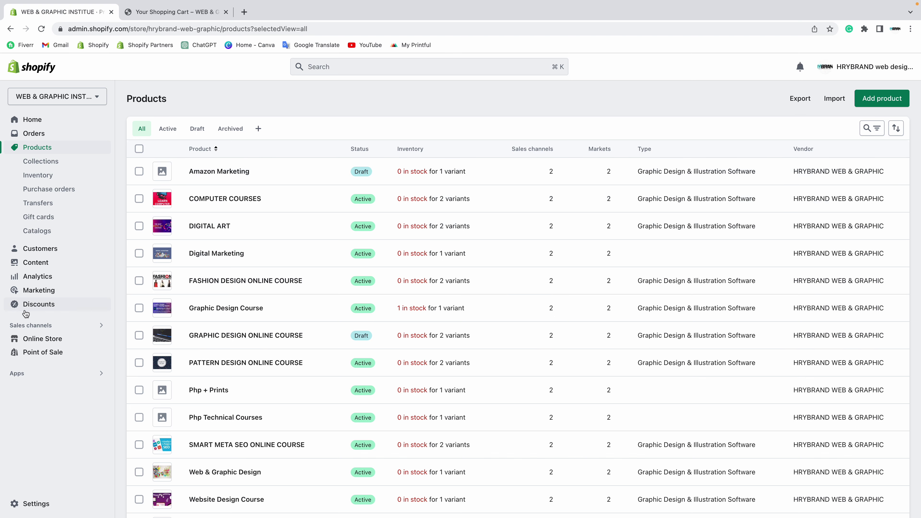
pyautogui.click(89, 303)
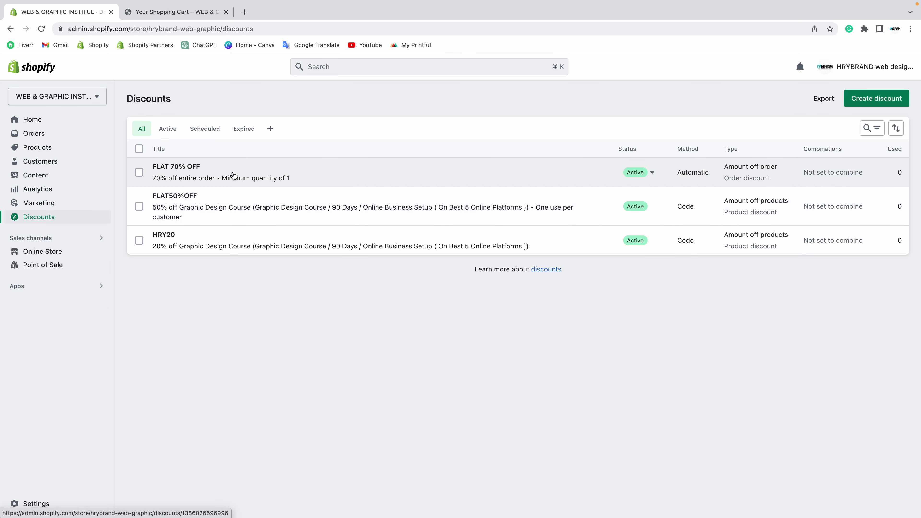
pyautogui.click(230, 177)
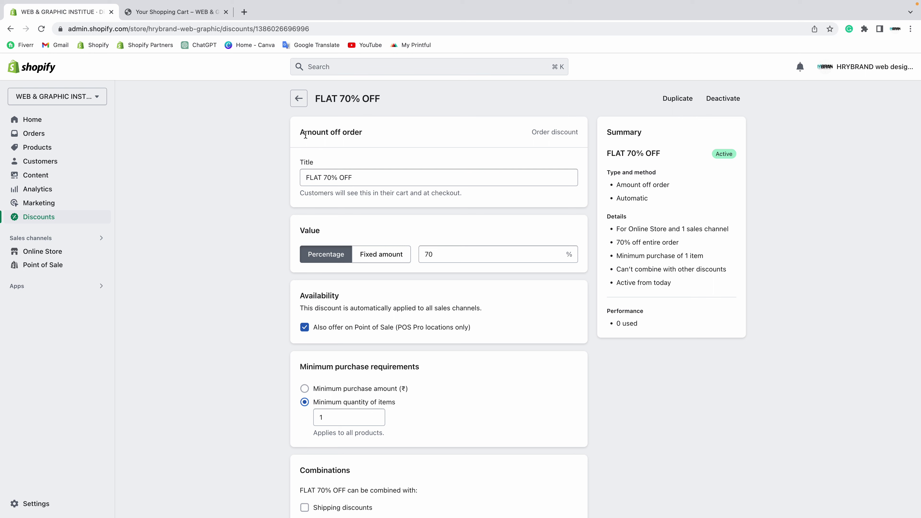
pyautogui.moveTo(299, 133); pyautogui.dragTo(392, 135)
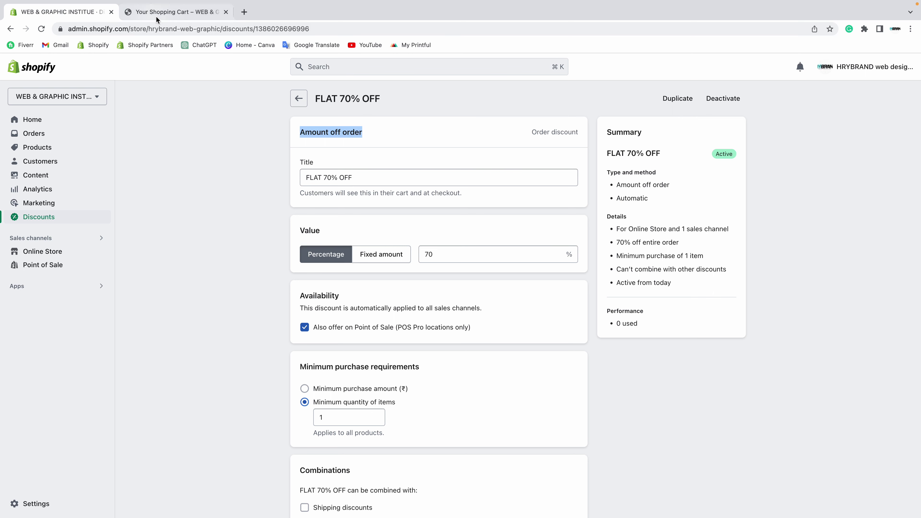
# - Replace the Graphic Design Course in the storefront cart with the DIGITAL ART course and view the cart
pyautogui.click(171, 11)
pyautogui.click(625, 239)
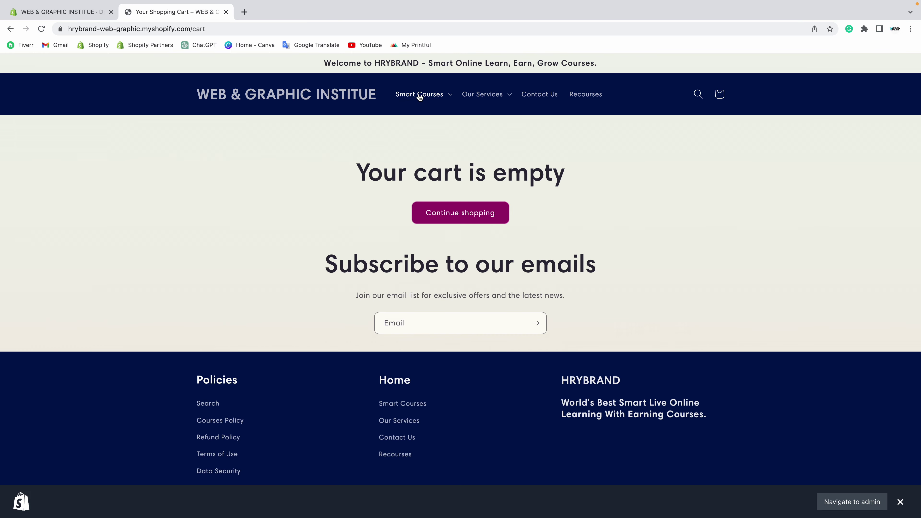
pyautogui.click(420, 94)
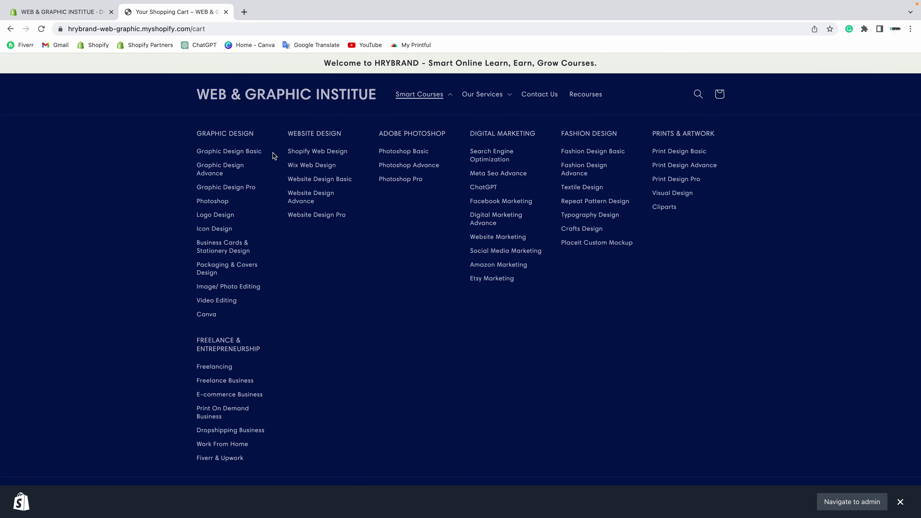
pyautogui.click(225, 135)
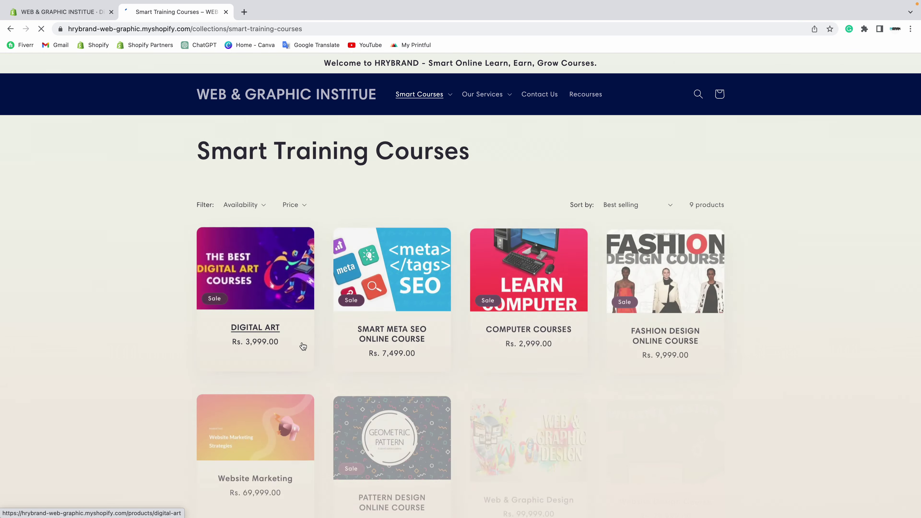
pyautogui.click(274, 293)
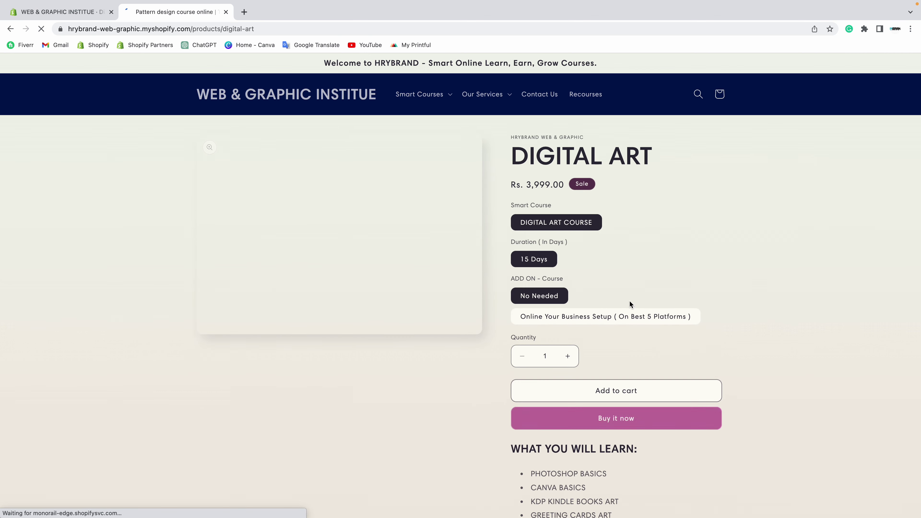
pyautogui.click(616, 393)
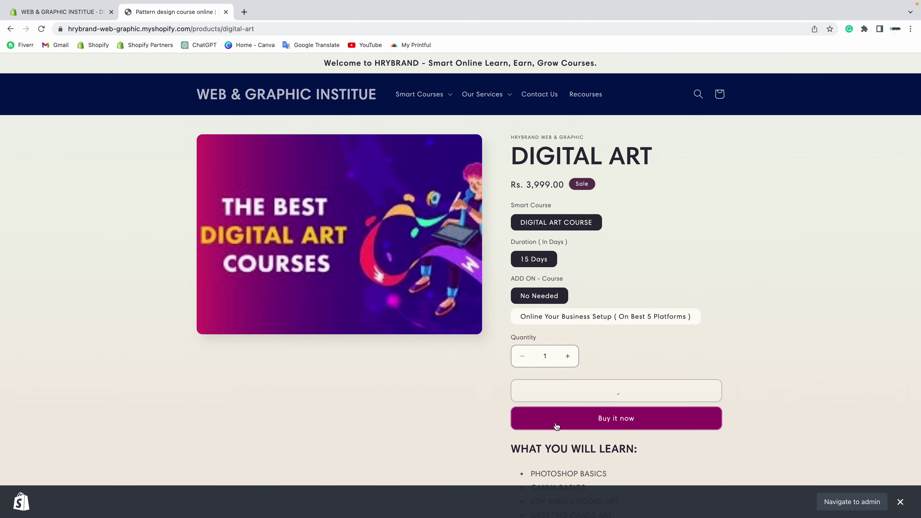
pyautogui.click(654, 239)
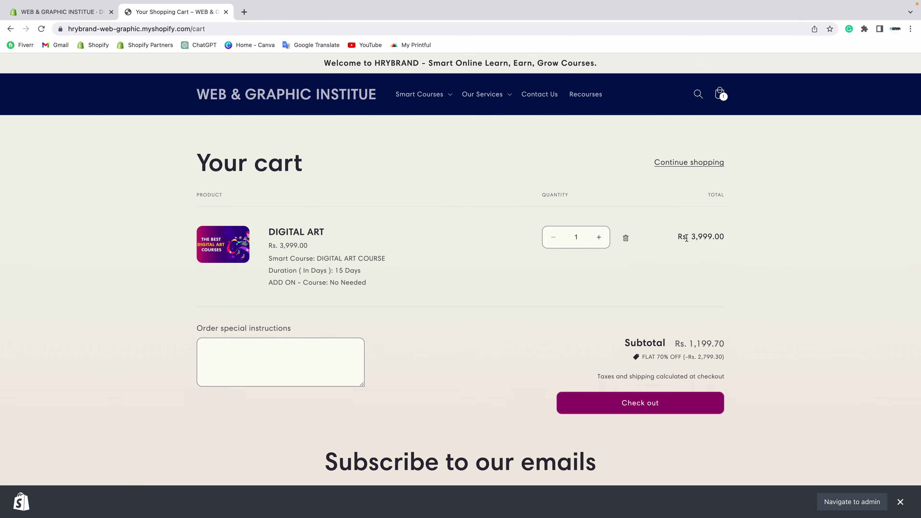
# - Examine the DIGITAL ART line total, the FLAT 70% OFF deduction and the discounted subtotal in the cart
pyautogui.moveTo(678, 236); pyautogui.dragTo(748, 236)
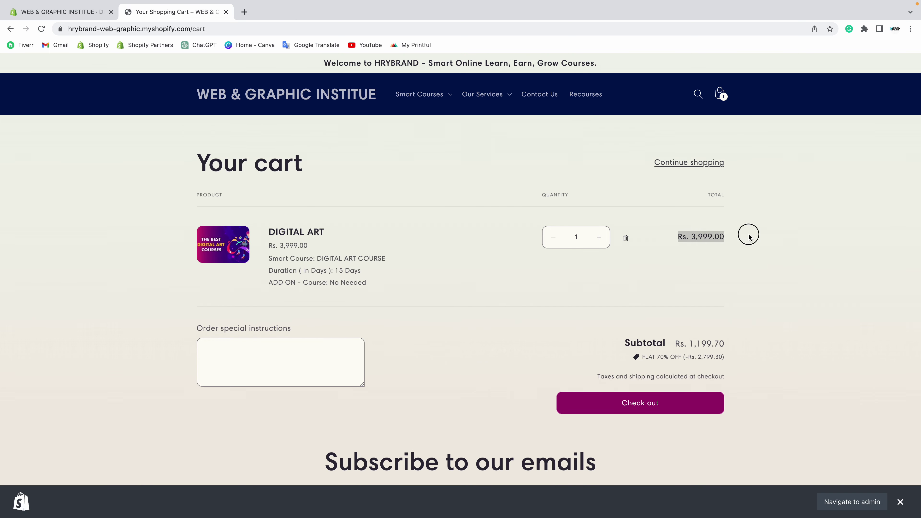
pyautogui.click(691, 253)
pyautogui.moveTo(675, 238); pyautogui.dragTo(742, 237)
pyautogui.click(676, 343)
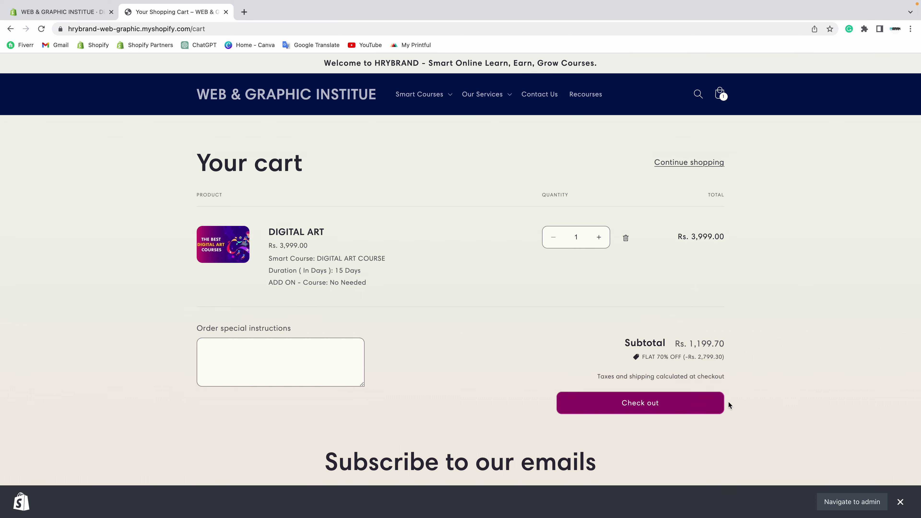
pyautogui.moveTo(670, 343); pyautogui.dragTo(765, 347)
pyautogui.click(766, 347)
pyautogui.moveTo(671, 347); pyautogui.dragTo(740, 345)
pyautogui.click(661, 359)
pyautogui.moveTo(643, 357); pyautogui.dragTo(682, 356)
pyautogui.click(706, 362)
pyautogui.click(695, 343)
pyautogui.moveTo(674, 344); pyautogui.dragTo(742, 342)
# - Proceed to checkout with DIGITAL ART, look up the code in the admin's discount list and try to apply HRY20
pyautogui.click(626, 405)
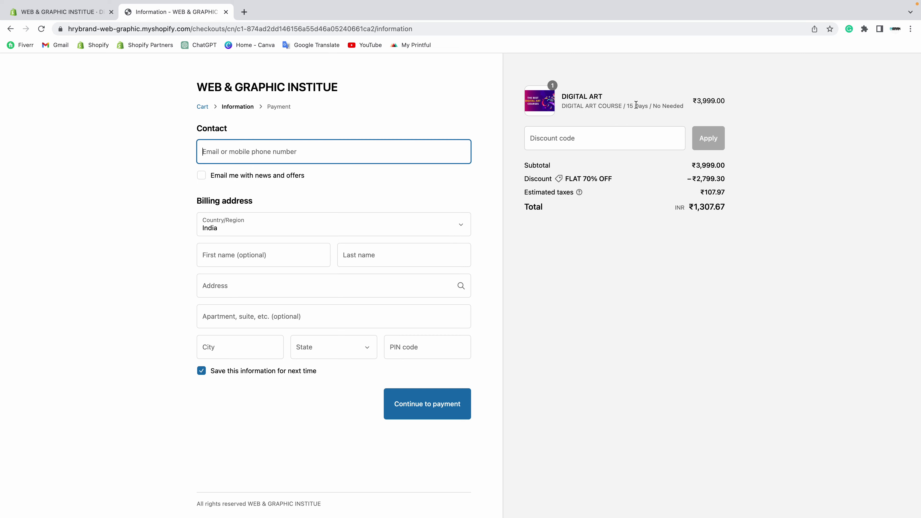
pyautogui.click(75, 12)
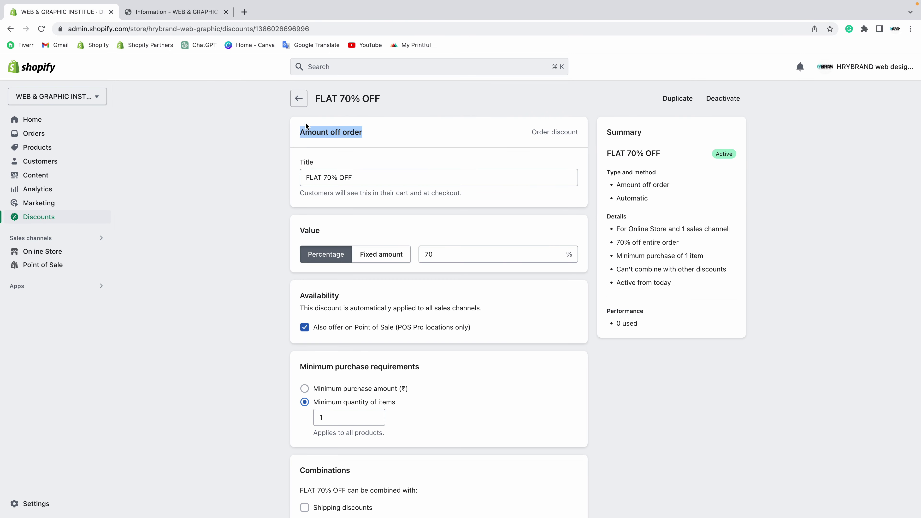
pyautogui.click(299, 100)
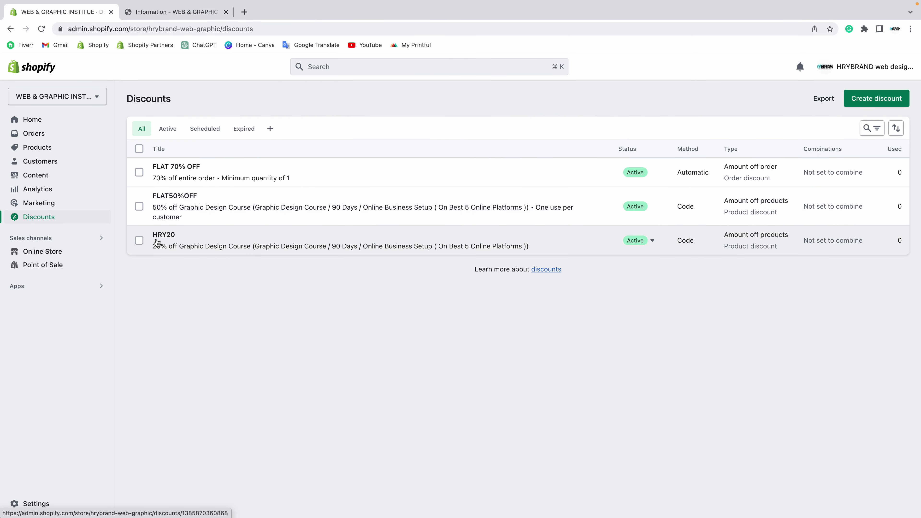
pyautogui.click(172, 12)
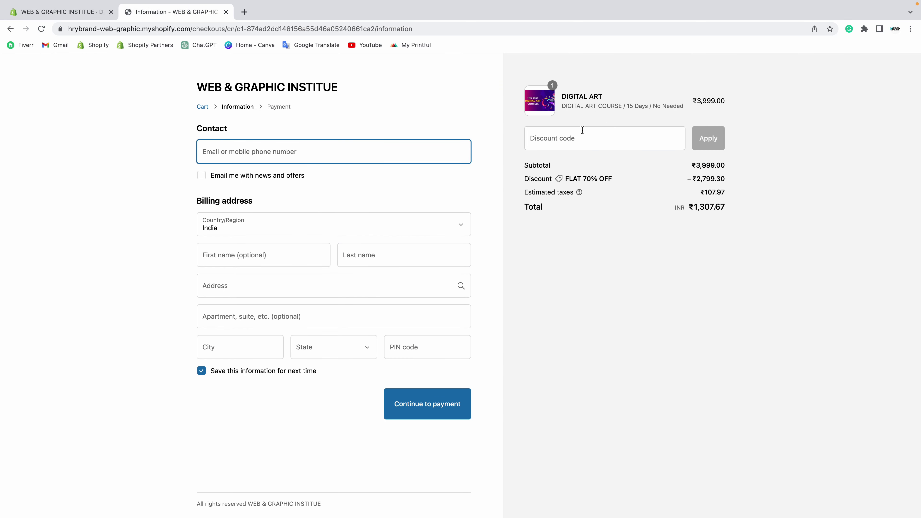
pyautogui.click(590, 144)
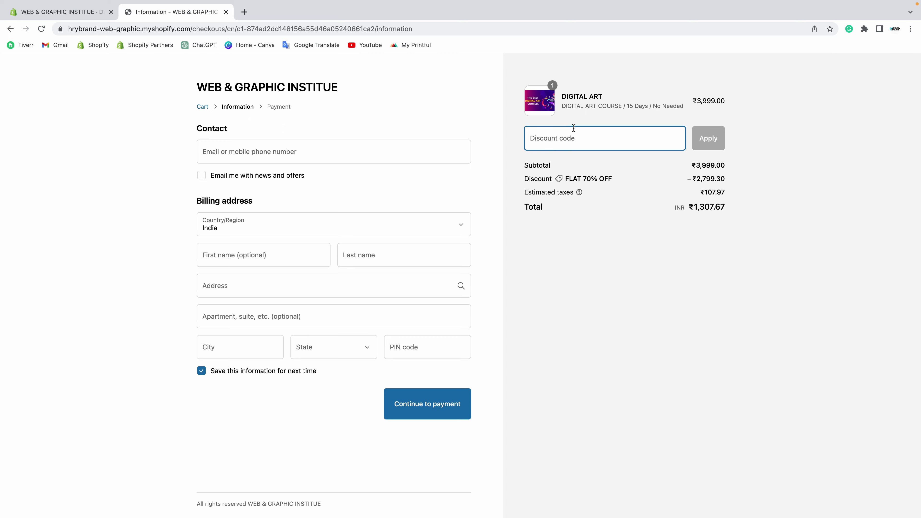
pyautogui.click(7, 7)
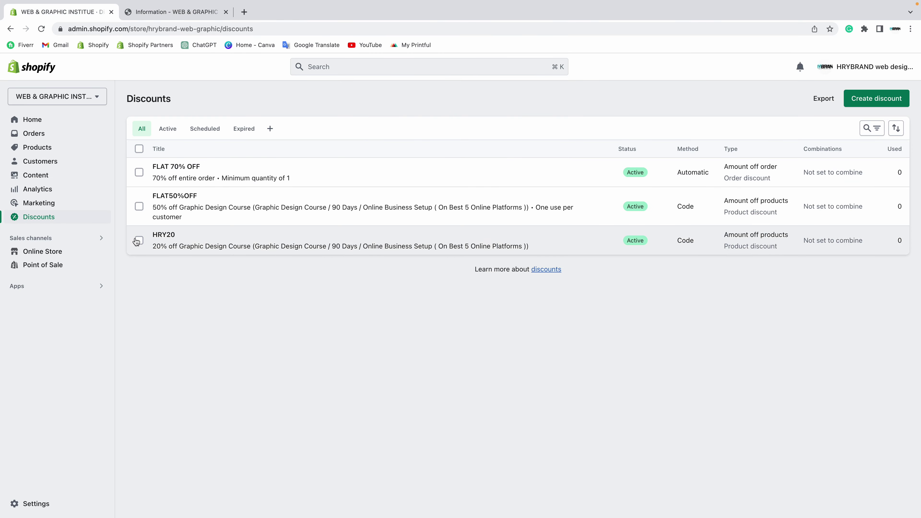
pyautogui.click(172, 12)
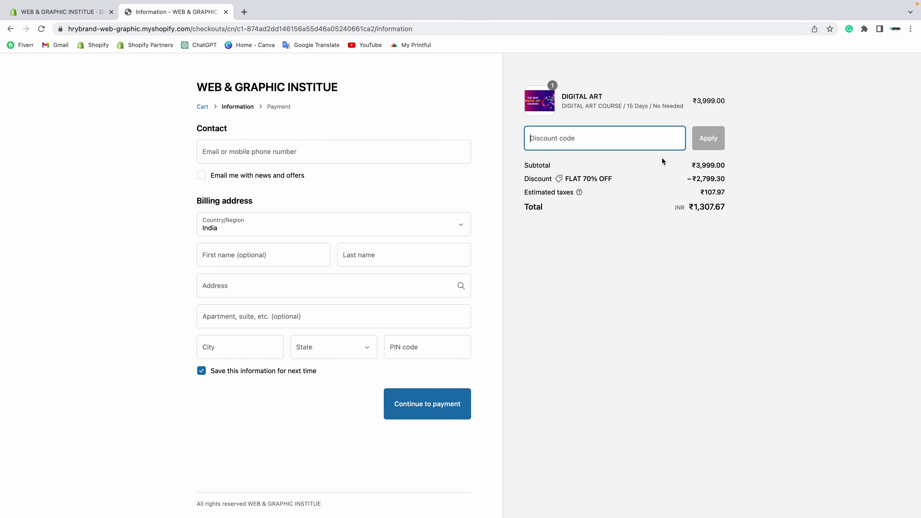
pyautogui.write('HRY20')
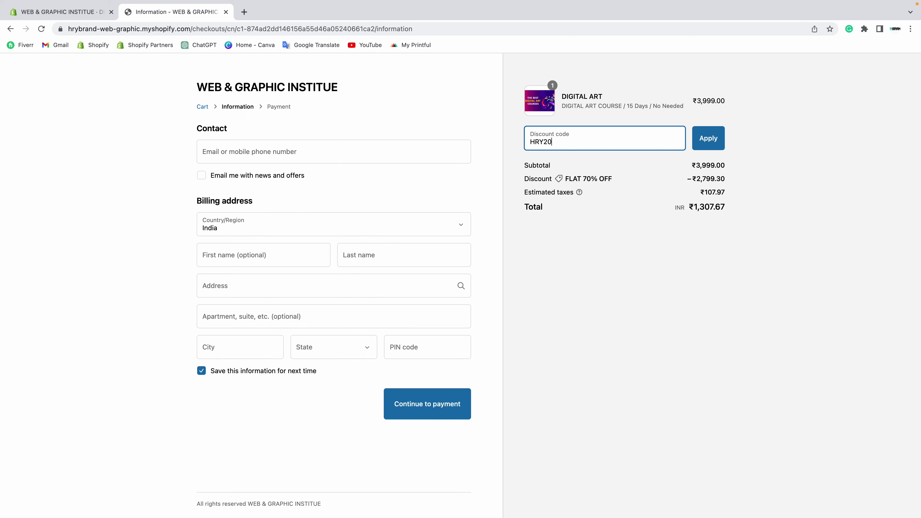
pyautogui.click(708, 138)
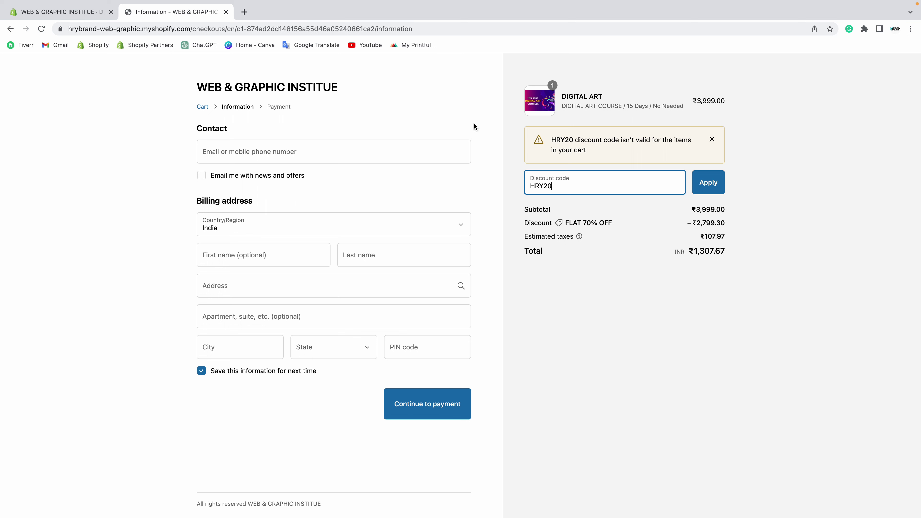
# - Read the notice about the HRY20 discount code at checkout and dismiss it
pyautogui.moveTo(552, 139); pyautogui.dragTo(648, 152)
pyautogui.click(574, 142)
pyautogui.click(649, 153)
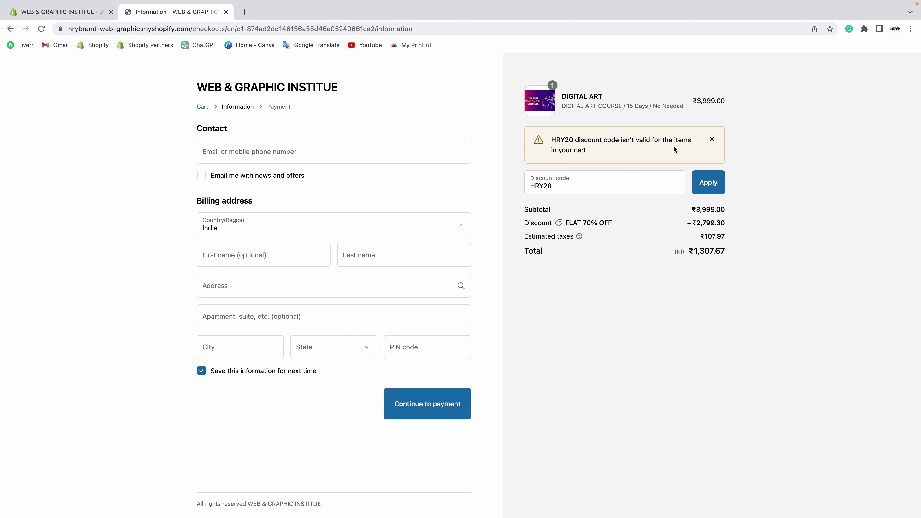
pyautogui.click(712, 139)
# - Open the HRY20 discount in the admin and review its settings against the DIGITAL ART order at checkout
pyautogui.click(47, 13)
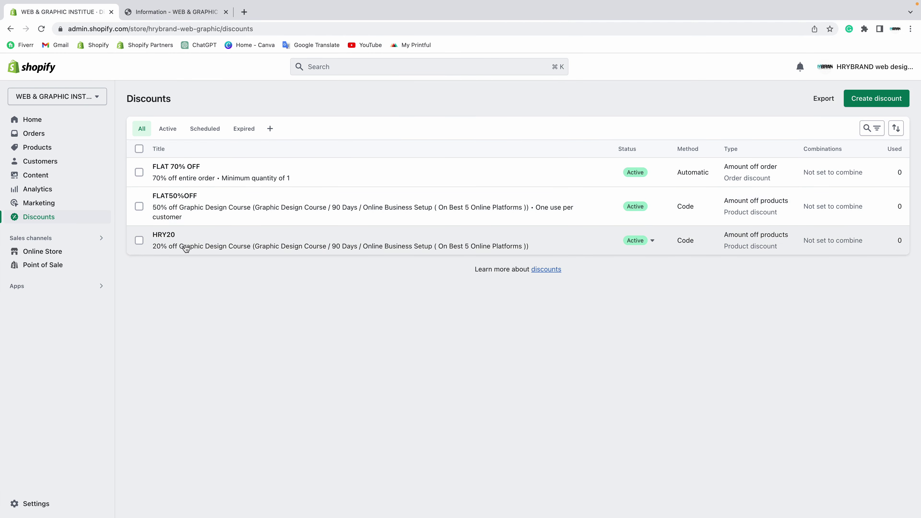
pyautogui.click(183, 245)
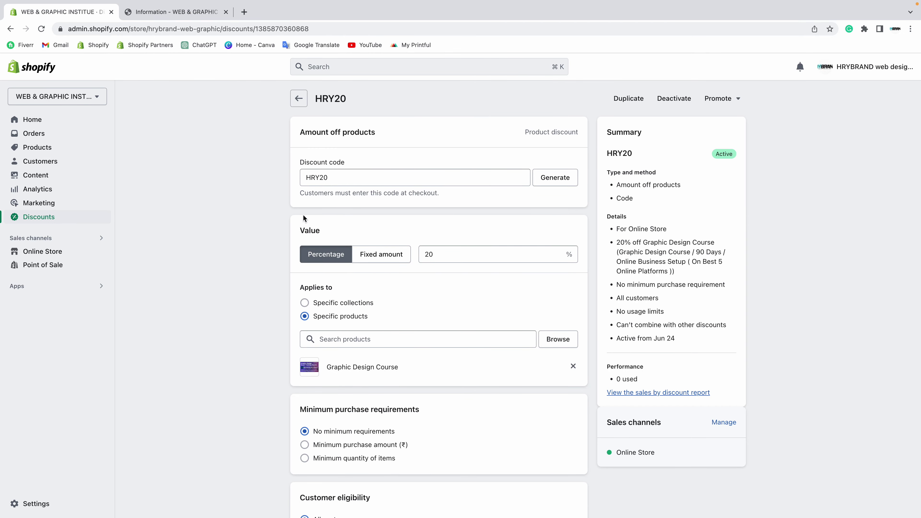
pyautogui.scroll(-4, 275, 301)
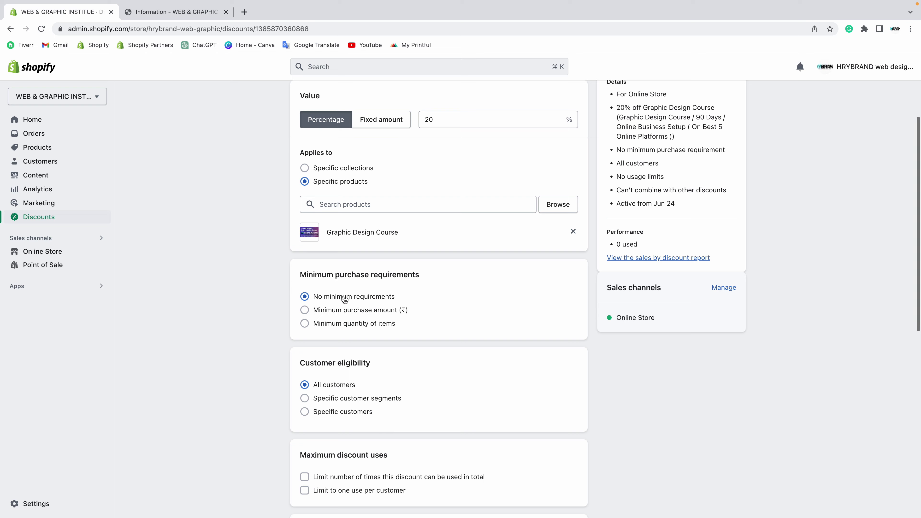
pyautogui.scroll(-5, 344, 298)
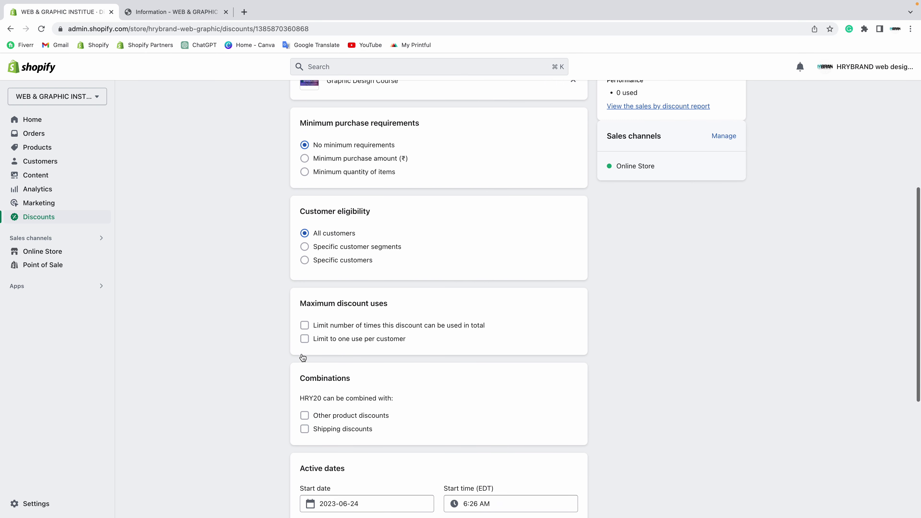
pyautogui.scroll(-5, 303, 358)
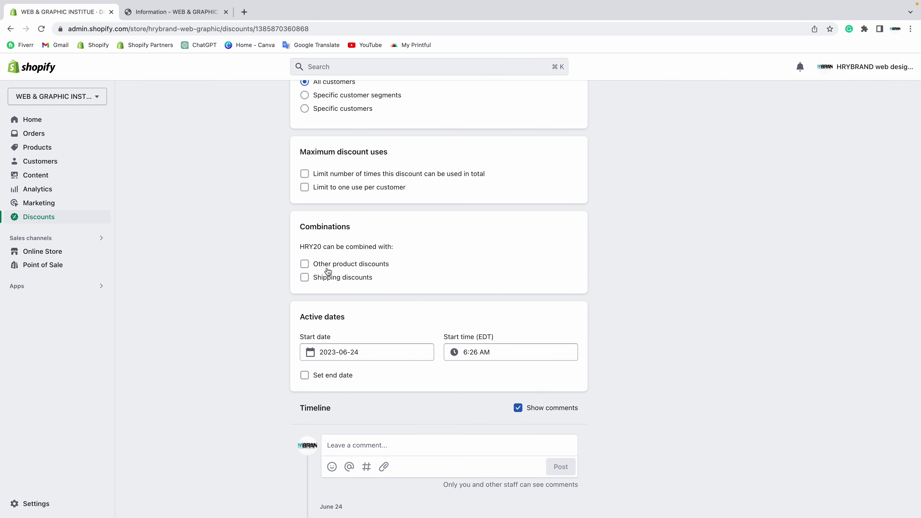
pyautogui.click(144, 8)
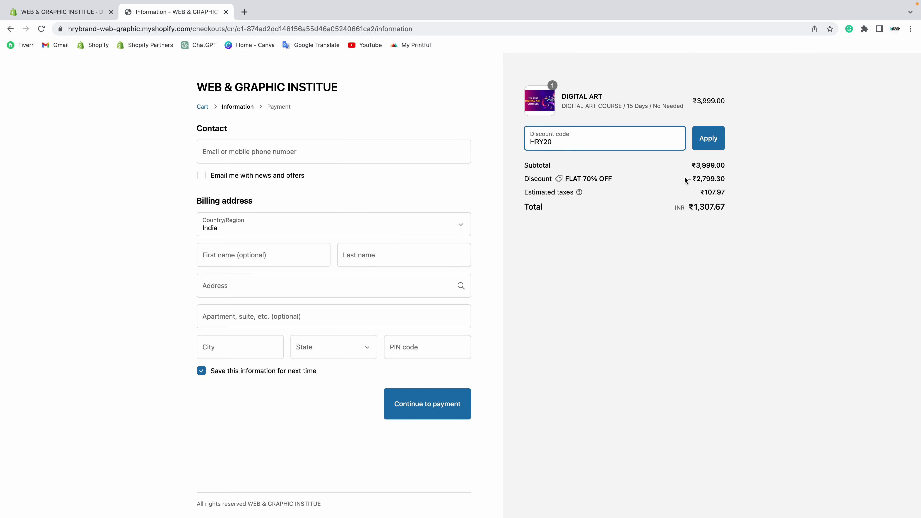
pyautogui.click(91, 12)
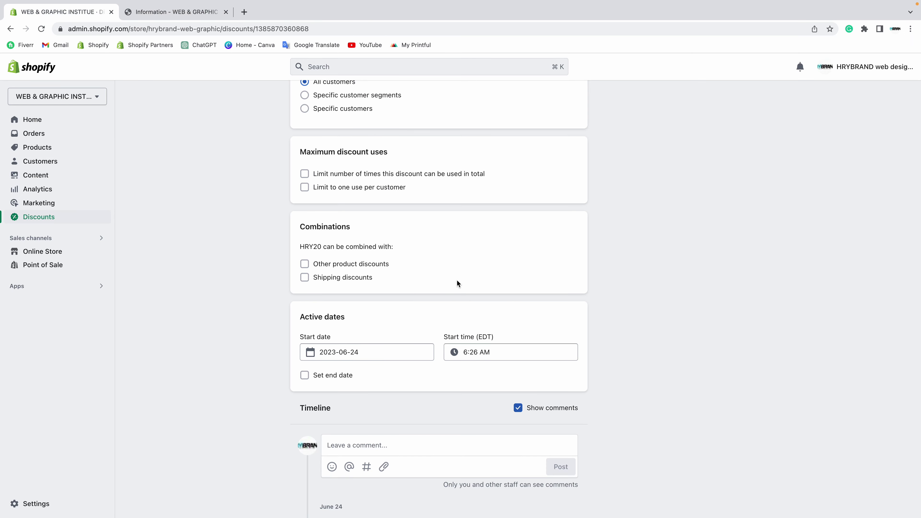
# - Reexamine HRY20's product scope and Combinations options, and check the order summary at checkout again
pyautogui.scroll(15, 457, 283)
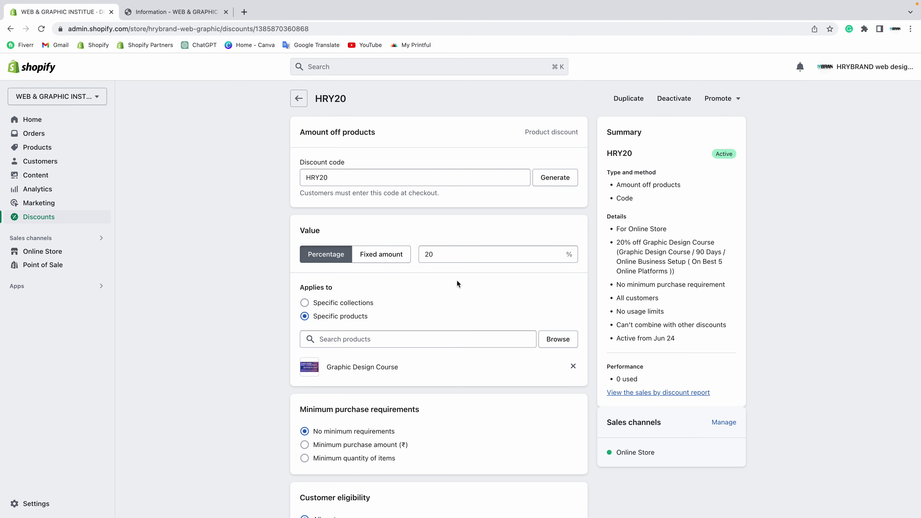
pyautogui.scroll(-15, 456, 284)
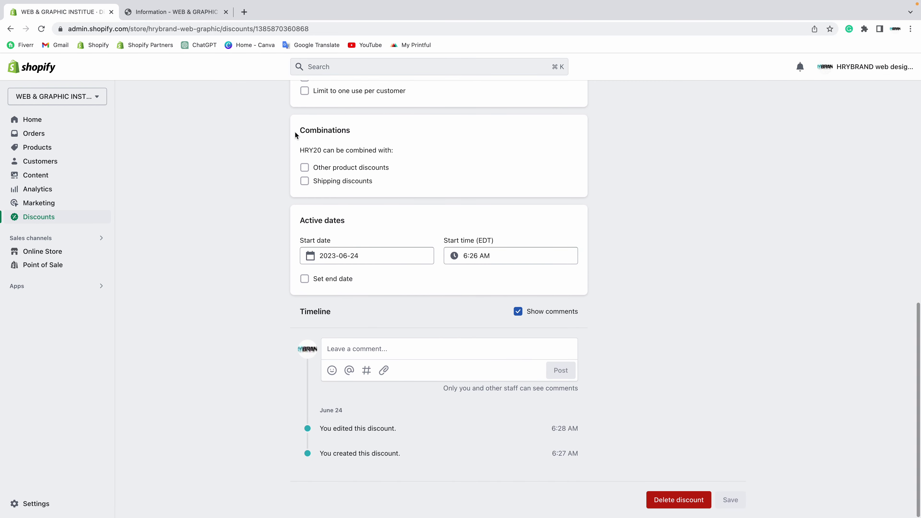
pyautogui.doubleClick(296, 131)
pyautogui.click(401, 160)
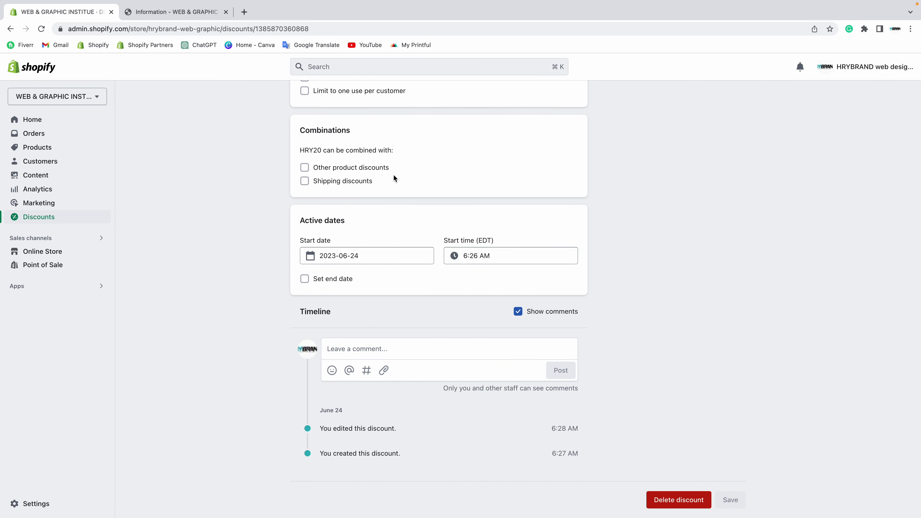
pyautogui.click(182, 18)
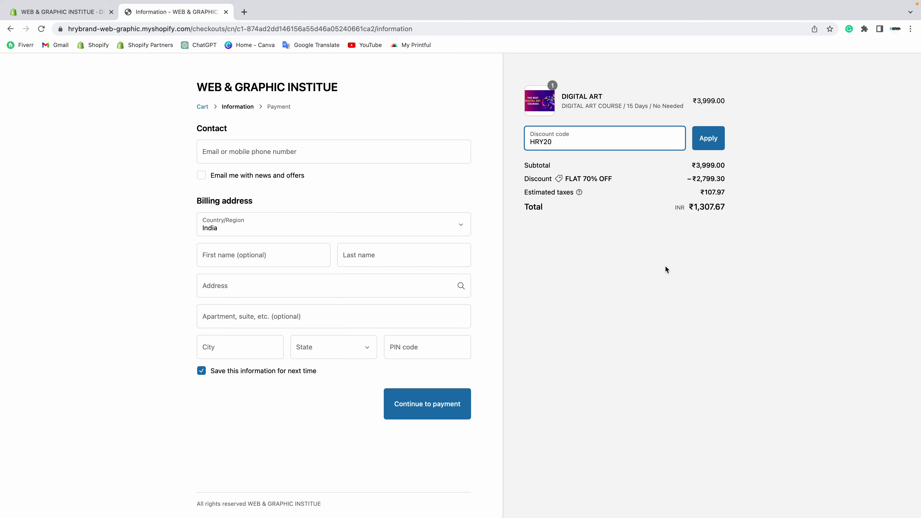
# - Return to the admin's discount list and delete the FLAT 70% OFF automatic discount
pyautogui.click(82, 13)
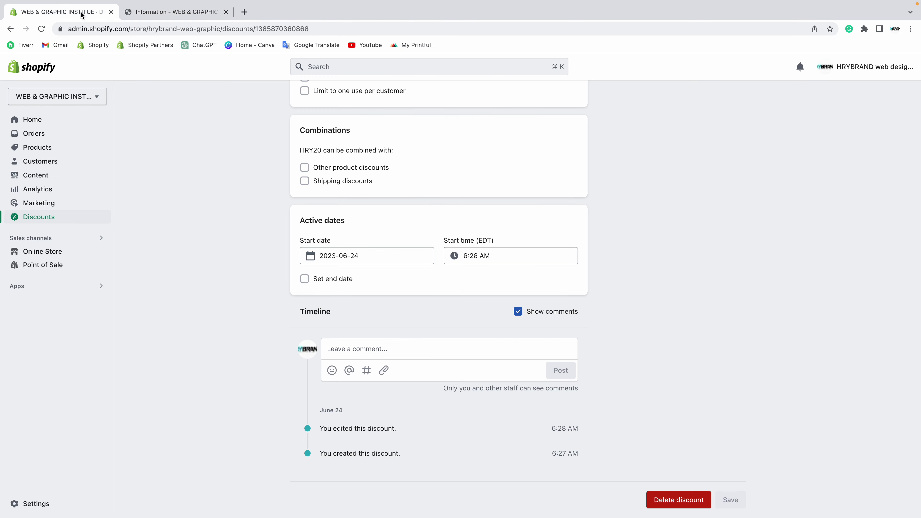
pyautogui.scroll(15, 290, 207)
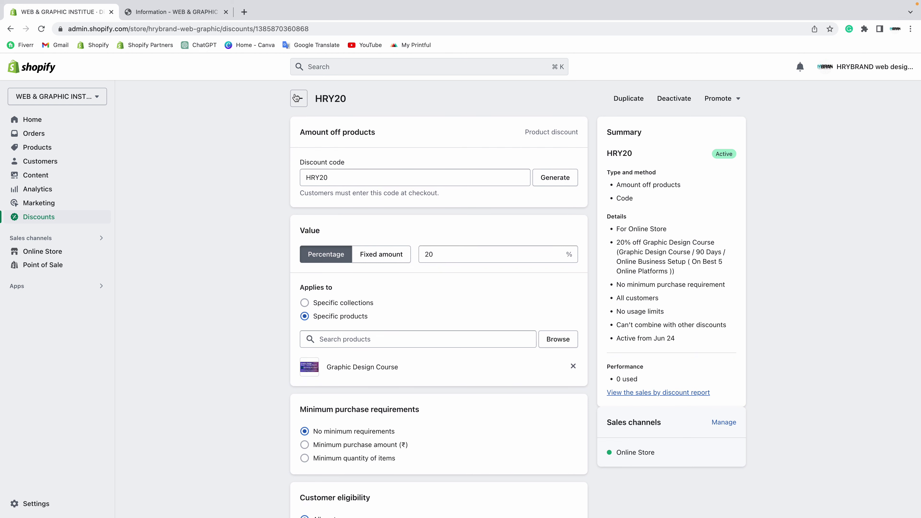
pyautogui.click(295, 96)
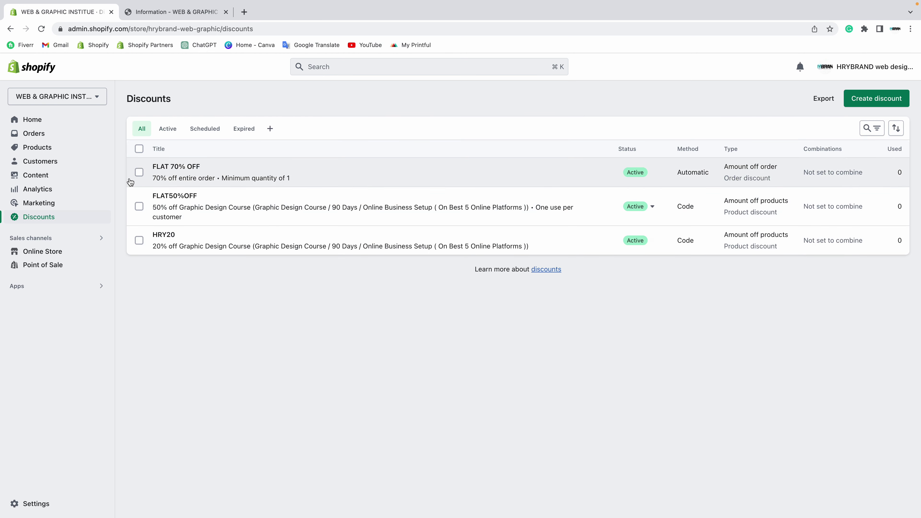
pyautogui.click(139, 172)
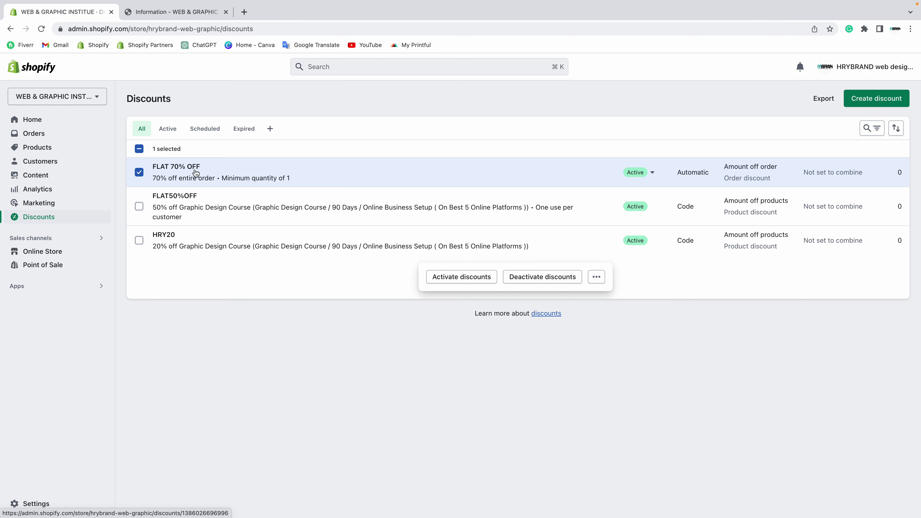
pyautogui.click(597, 277)
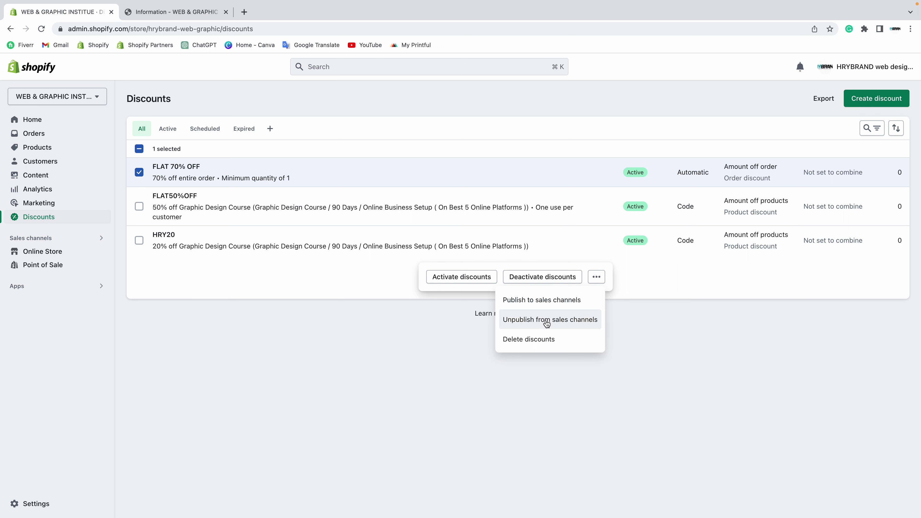
pyautogui.click(530, 339)
pyautogui.click(584, 316)
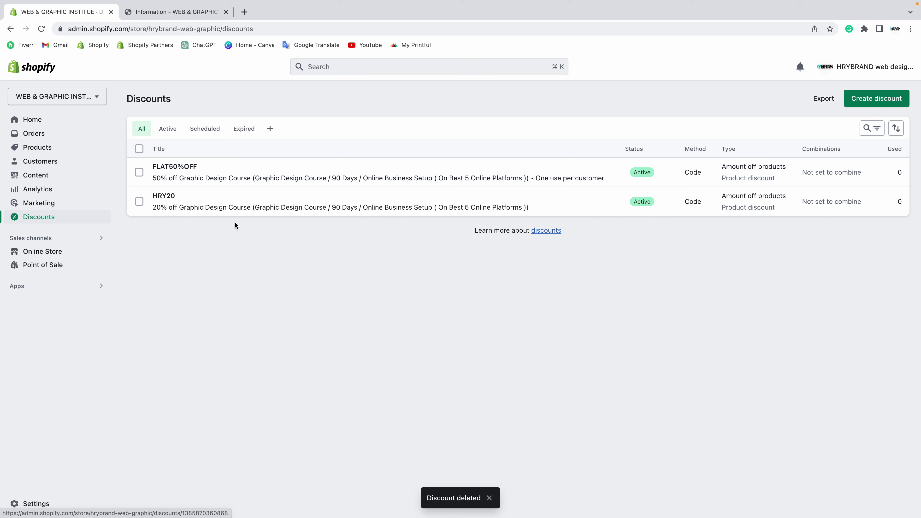
# - Go back from checkout to the storefront cart and remove the DIGITAL ART course from it
pyautogui.click(130, 5)
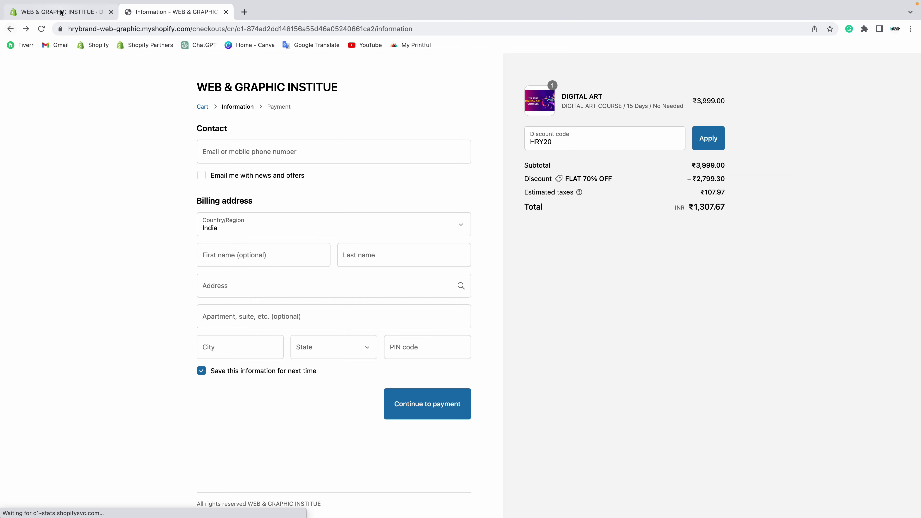
pyautogui.click(58, 11)
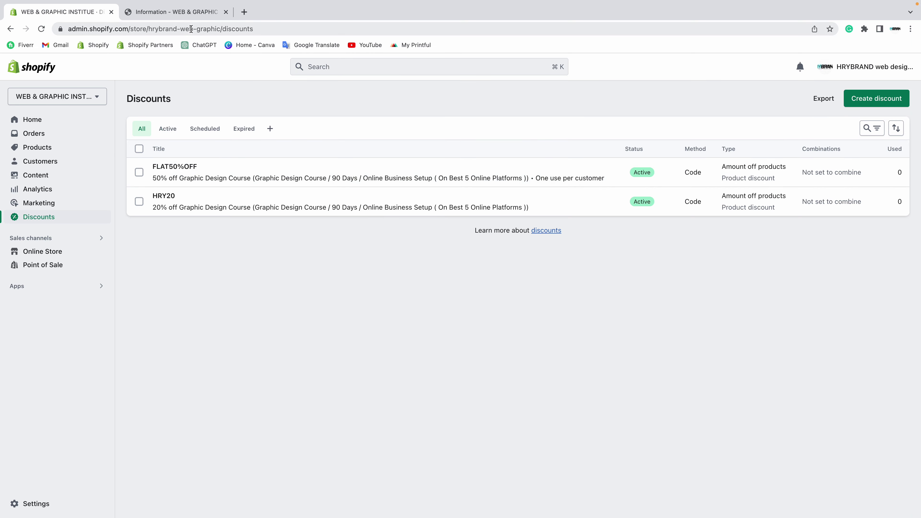
pyautogui.click(198, 14)
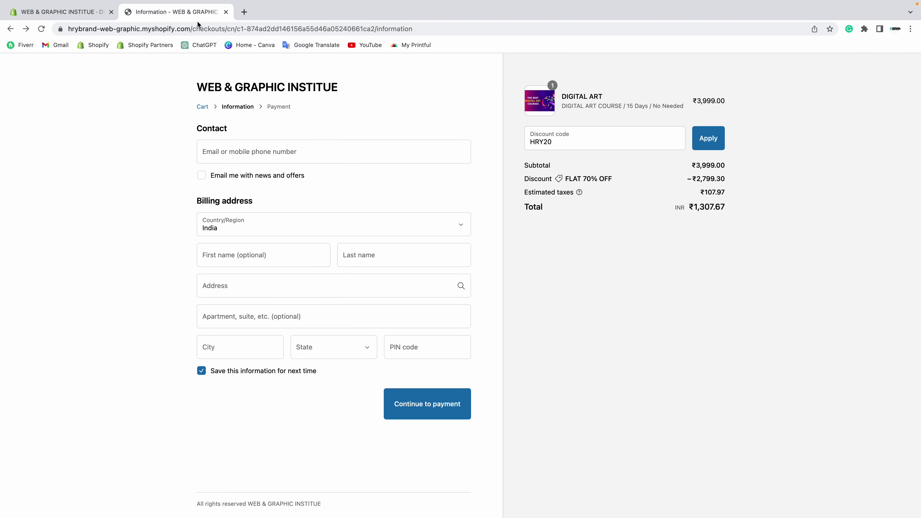
pyautogui.click(10, 28)
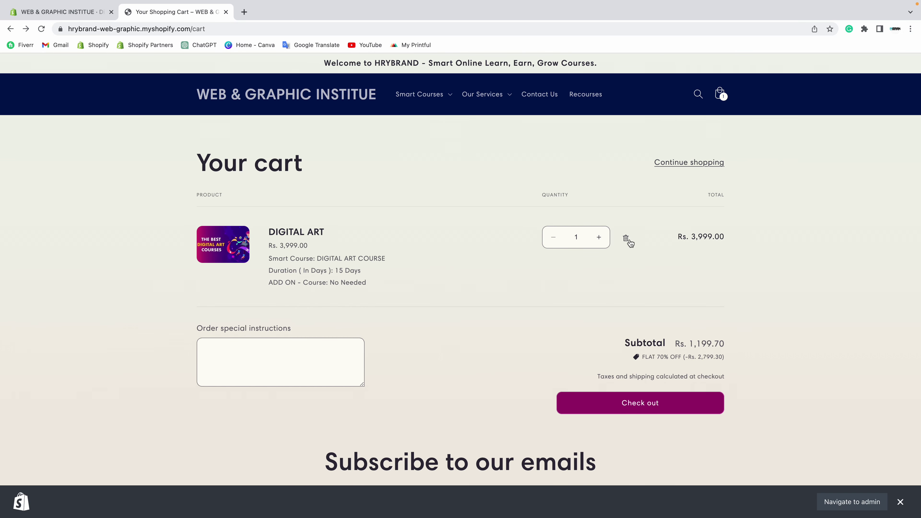
pyautogui.click(625, 238)
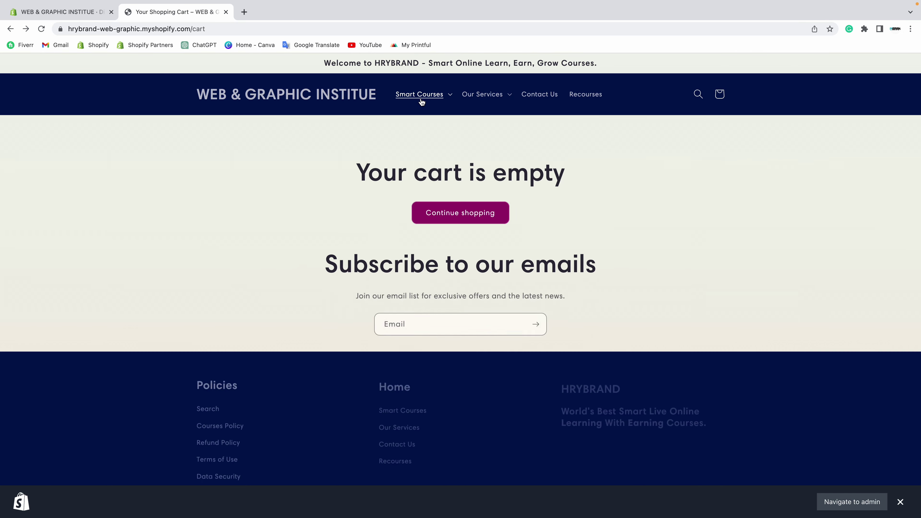
# - Add the DIGITAL ART course to the cart again with the 15 Days and No Needed options, and view the cart
pyautogui.click(422, 102)
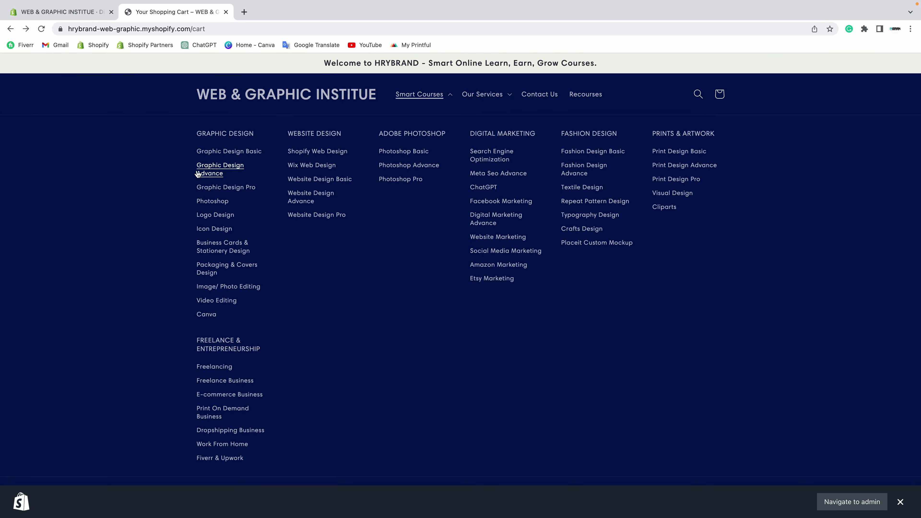
pyautogui.click(234, 132)
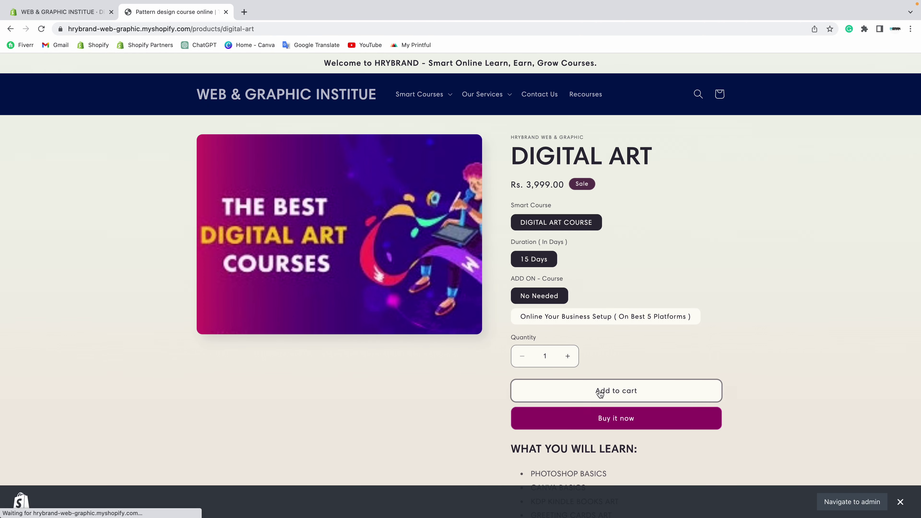
pyautogui.click(596, 390)
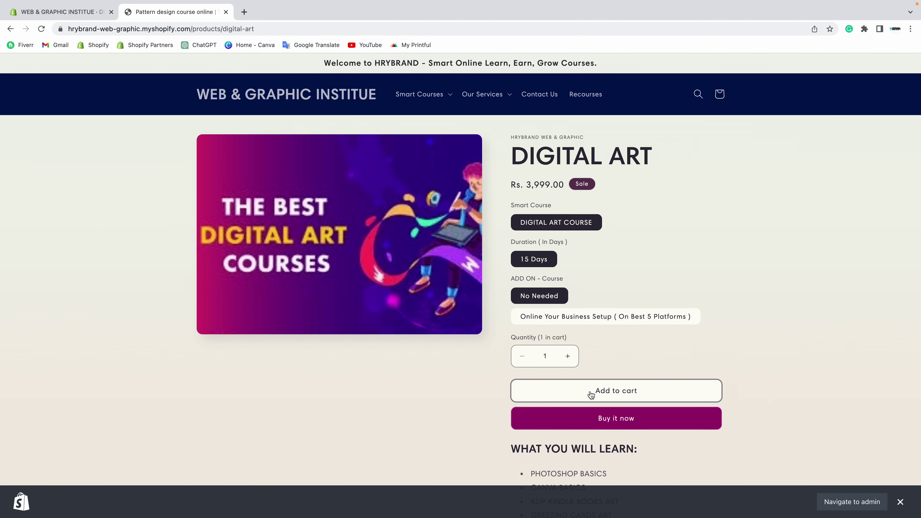
pyautogui.click(725, 95)
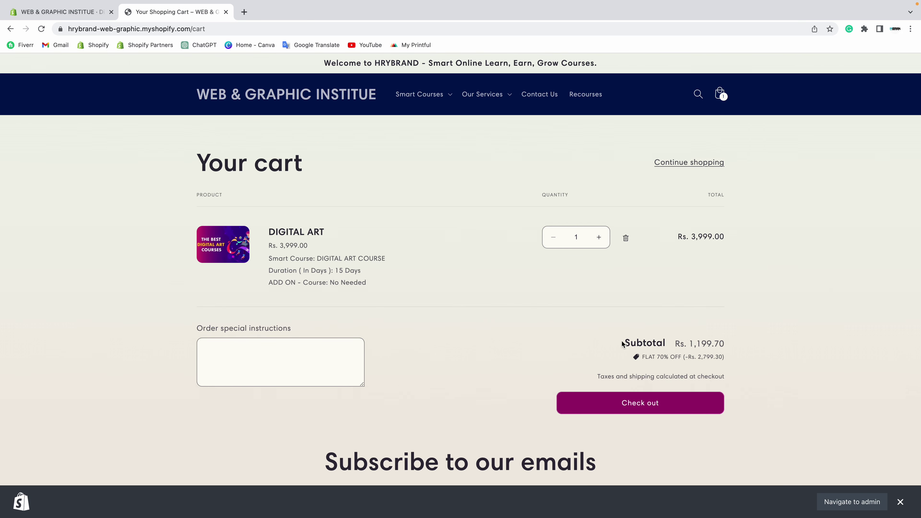
# - Reload the storefront cart page and compare its discount line with the admin's list of discounts
pyautogui.rightClick(137, 173)
pyautogui.press('ctrl+super+f')
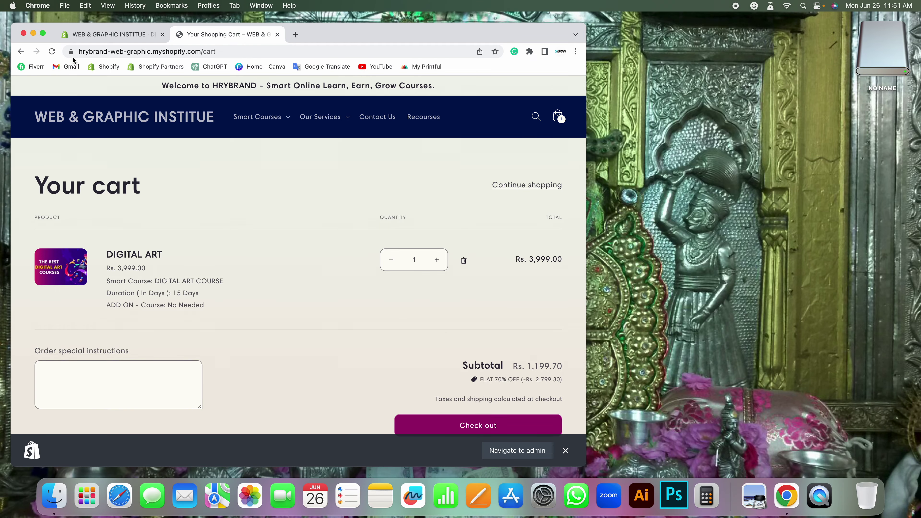
pyautogui.click(43, 34)
pyautogui.rightClick(53, 150)
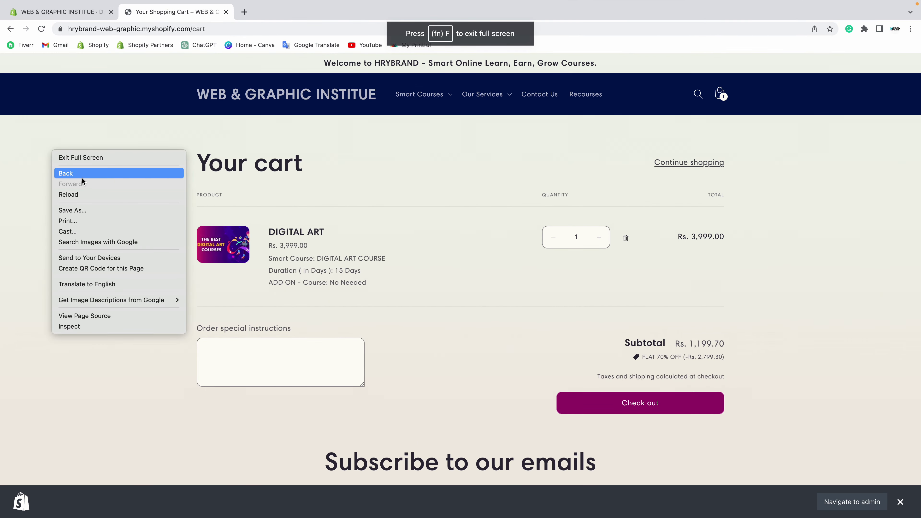
pyautogui.click(69, 194)
pyautogui.click(76, 12)
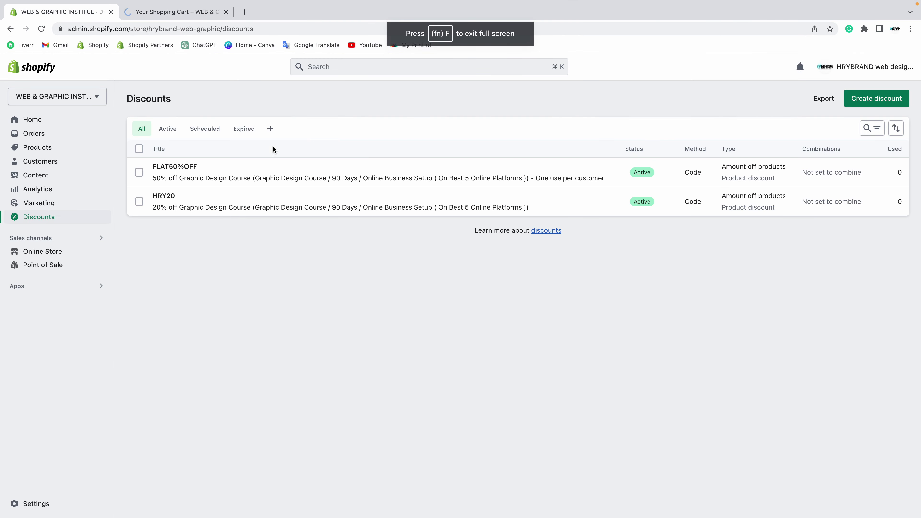
pyautogui.click(195, 13)
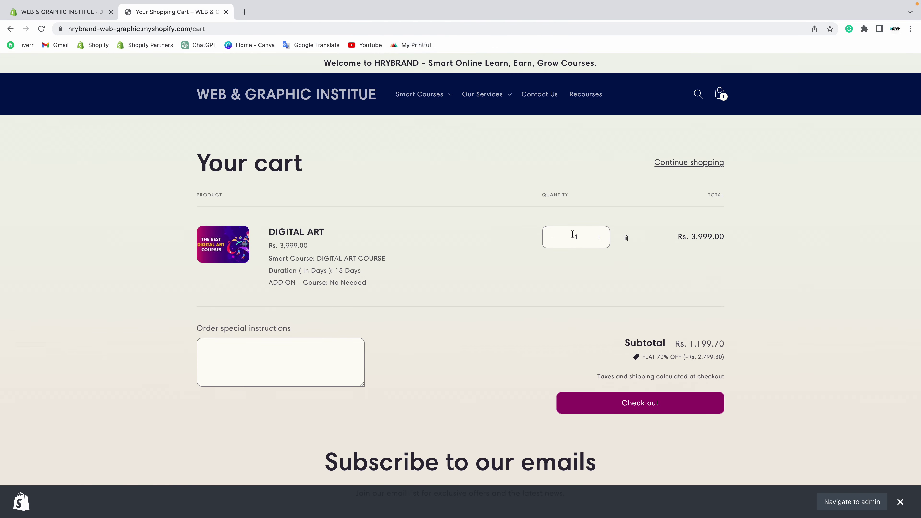
# - Empty the cart of DIGITAL ART, open the Smart Training Courses collection, and return to the admin's discount list
pyautogui.click(629, 239)
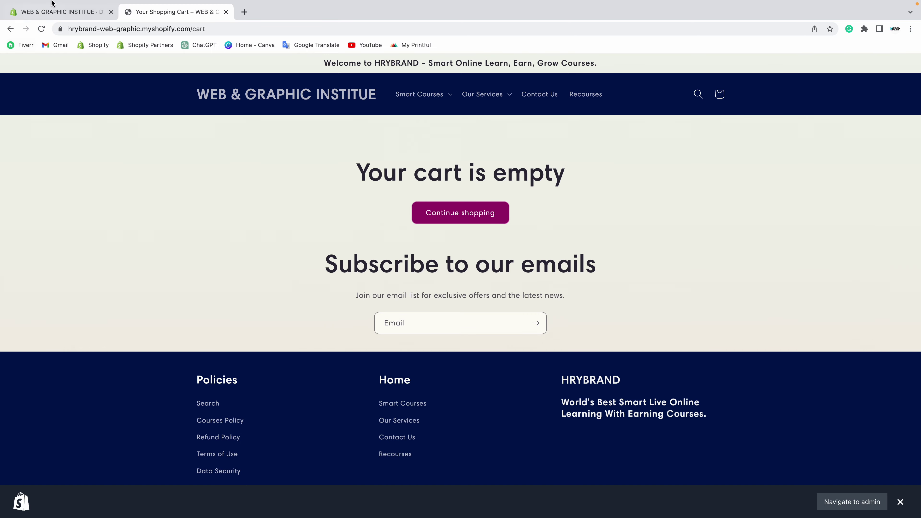
pyautogui.click(52, 4)
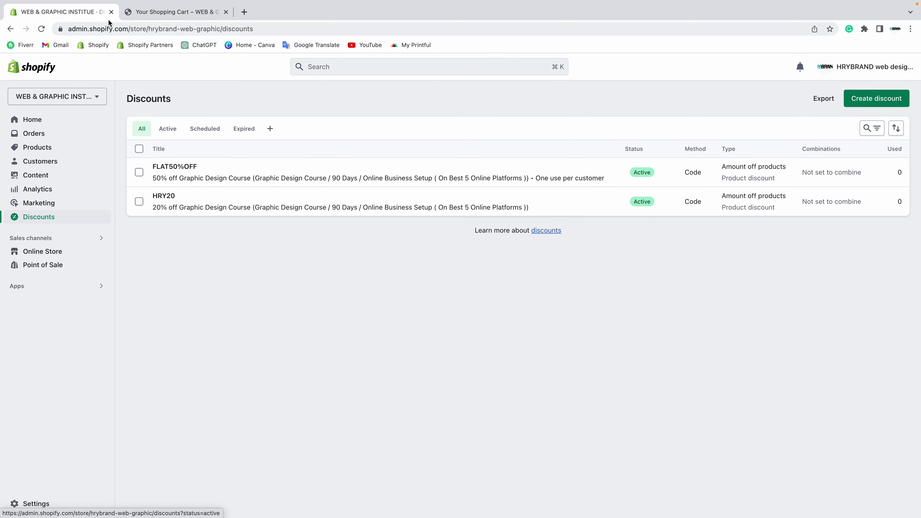
pyautogui.click(156, 13)
pyautogui.click(444, 93)
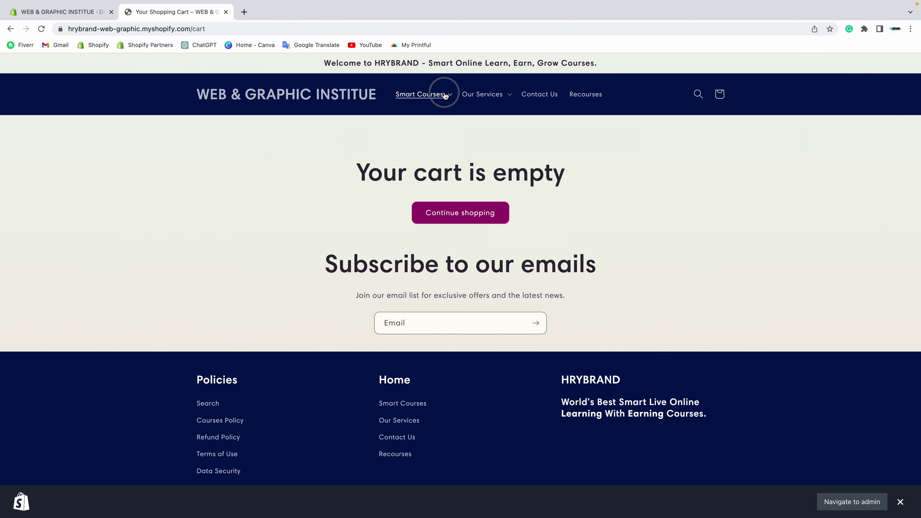
pyautogui.click(218, 135)
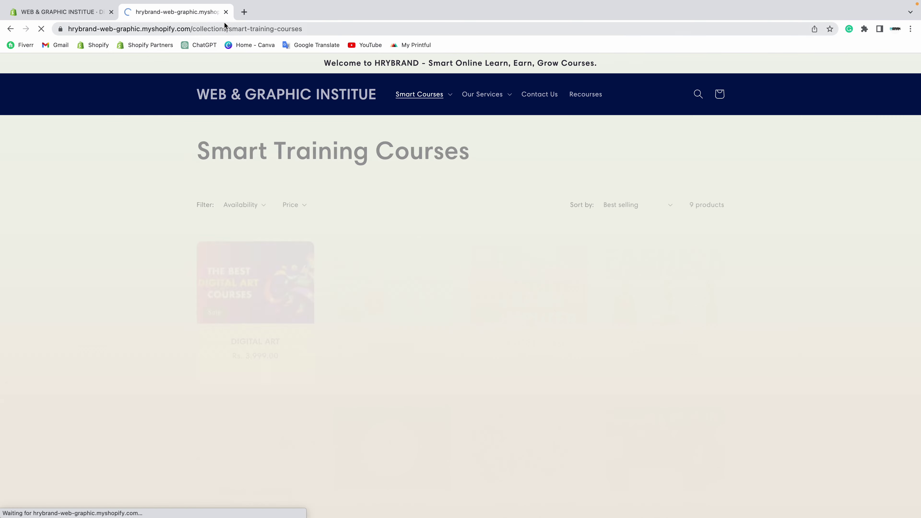
pyautogui.click(62, 11)
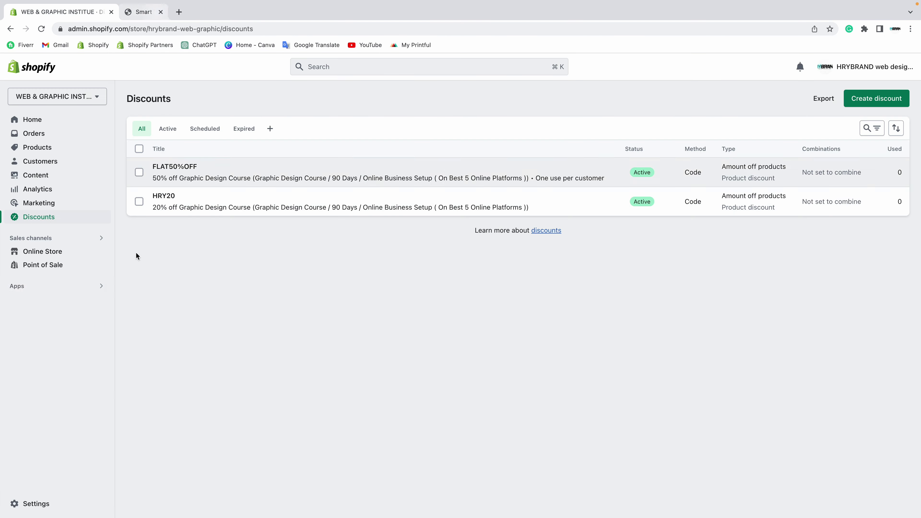
# - Open the online store in a new browser tab and go to its Smart Training Courses collection
pyautogui.rightClick(100, 256)
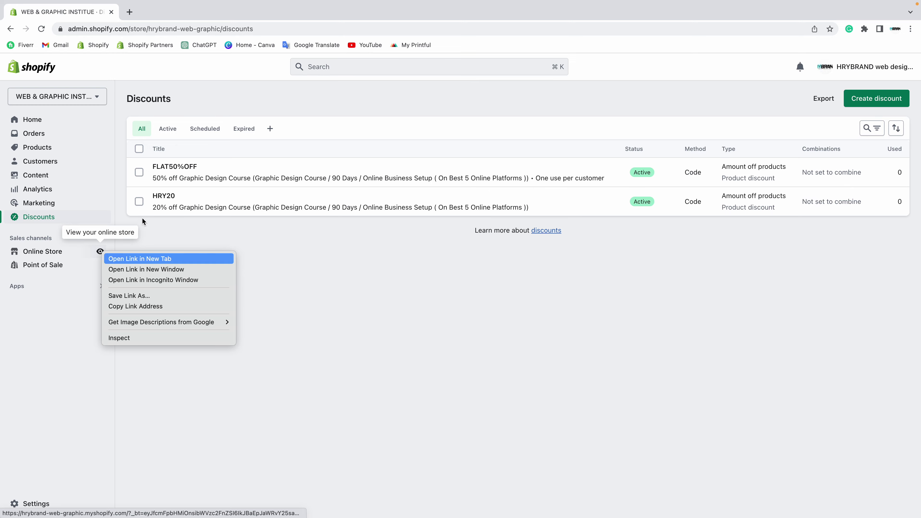
pyautogui.press('Return')
pyautogui.click(147, 11)
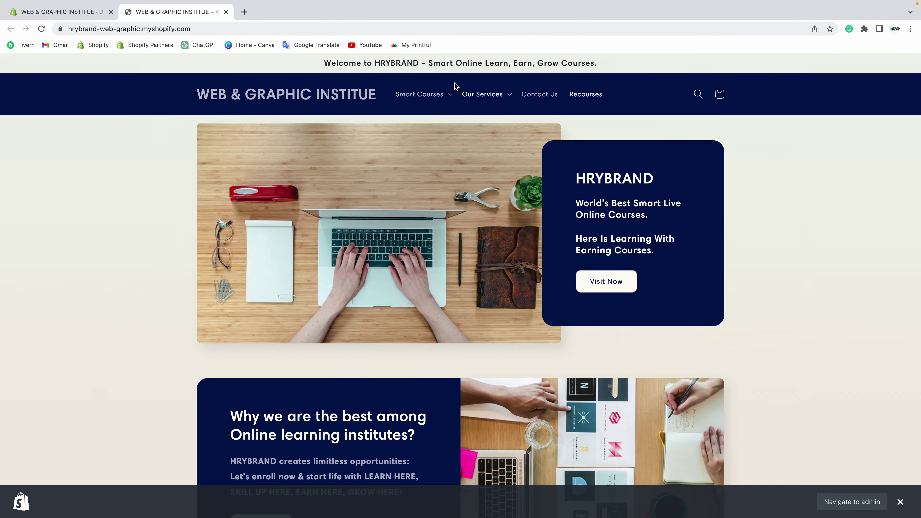
pyautogui.click(421, 94)
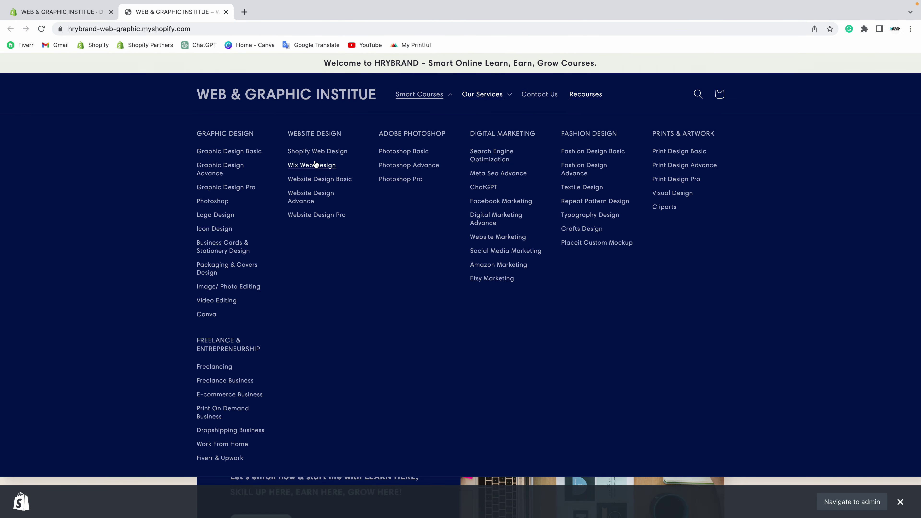
pyautogui.click(345, 213)
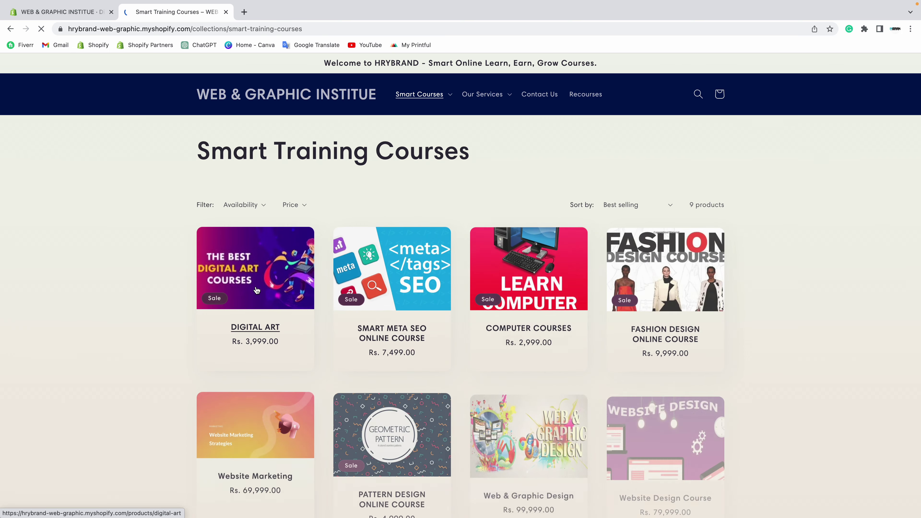
# - Add the DIGITAL ART course to the cart with the 15 Days and No Needed options, and open the cart
pyautogui.click(218, 267)
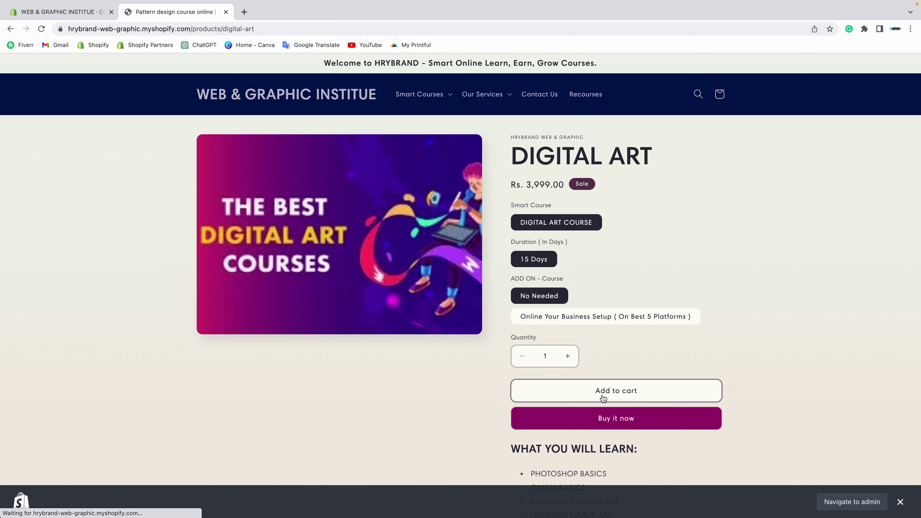
pyautogui.click(603, 398)
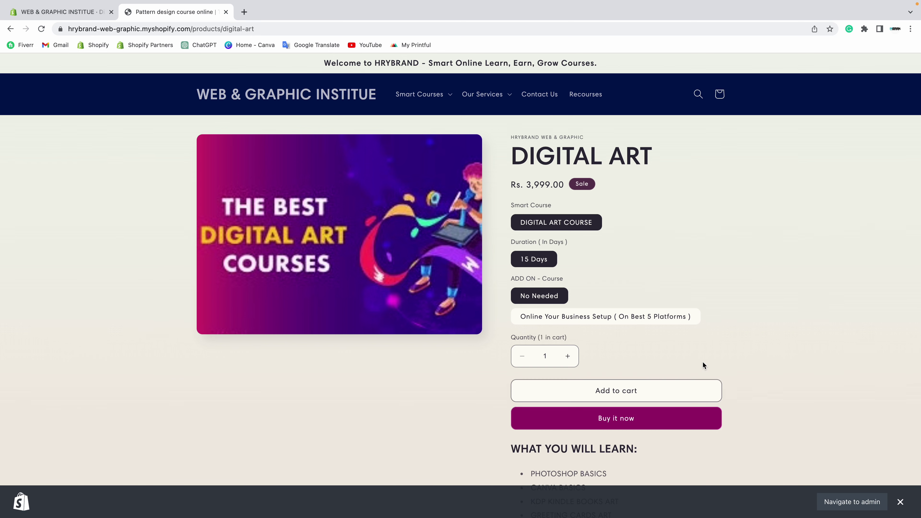
pyautogui.click(719, 93)
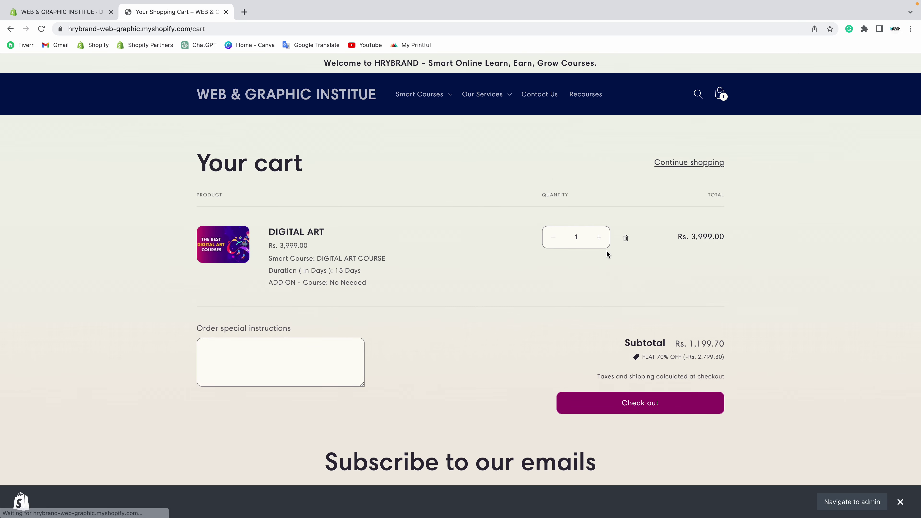
# - Return the storefront to its home page and switch to the admin's discount list, toggling the browser's full-screen mode
pyautogui.click(225, 95)
pyautogui.click(68, 11)
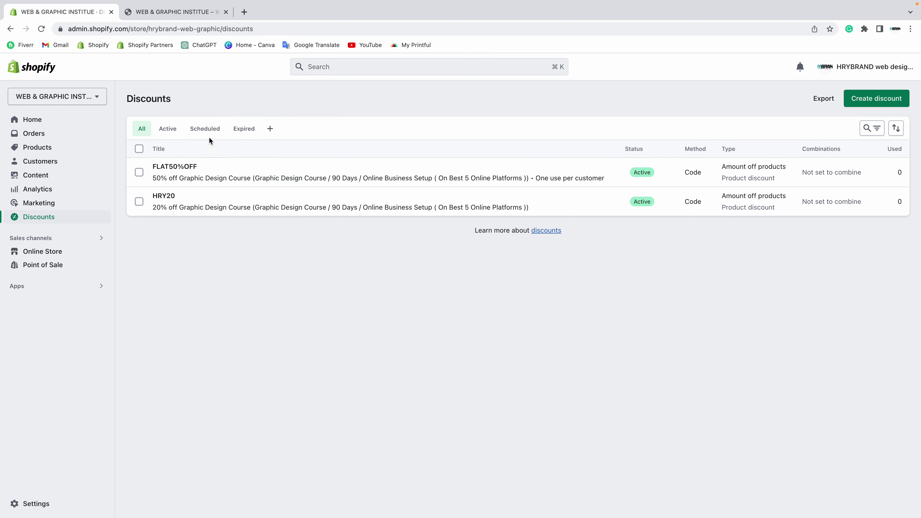
pyautogui.press('ctrl+super+f')
pyautogui.click(43, 35)
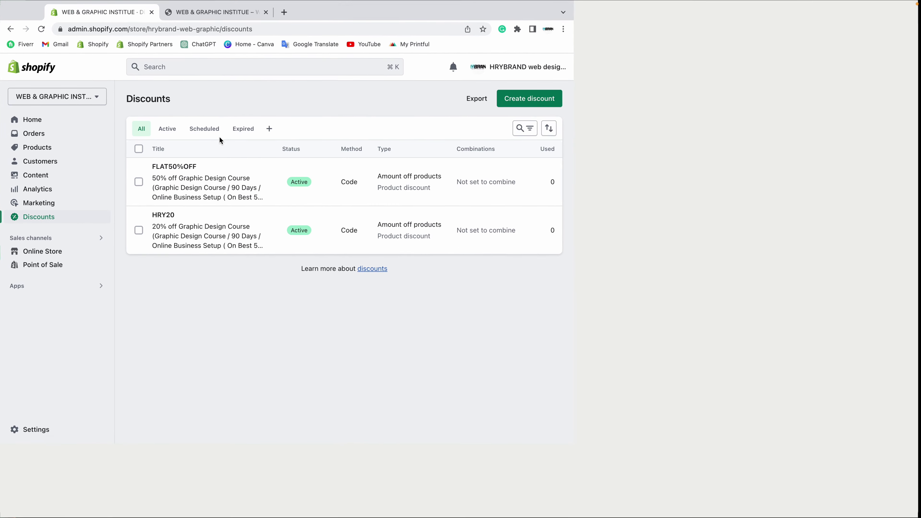
pyautogui.rightClick(178, 289)
pyautogui.click(254, 282)
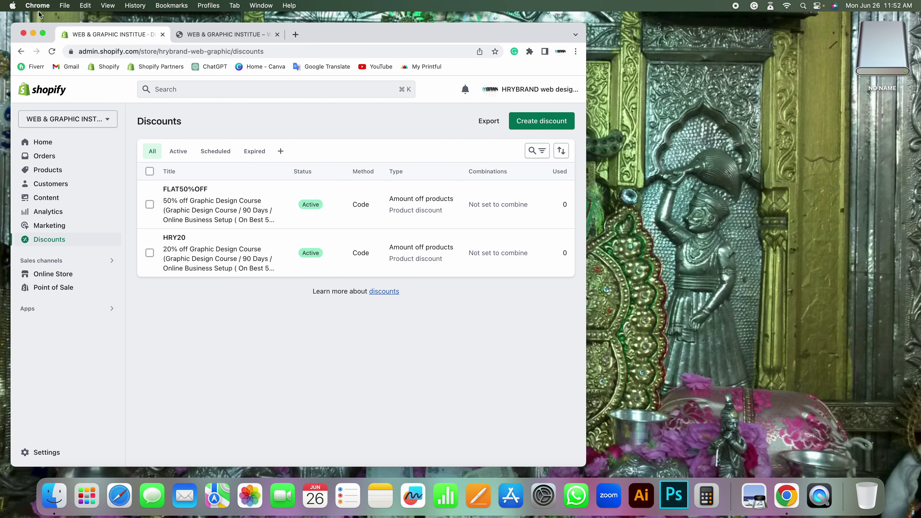
pyautogui.click(43, 35)
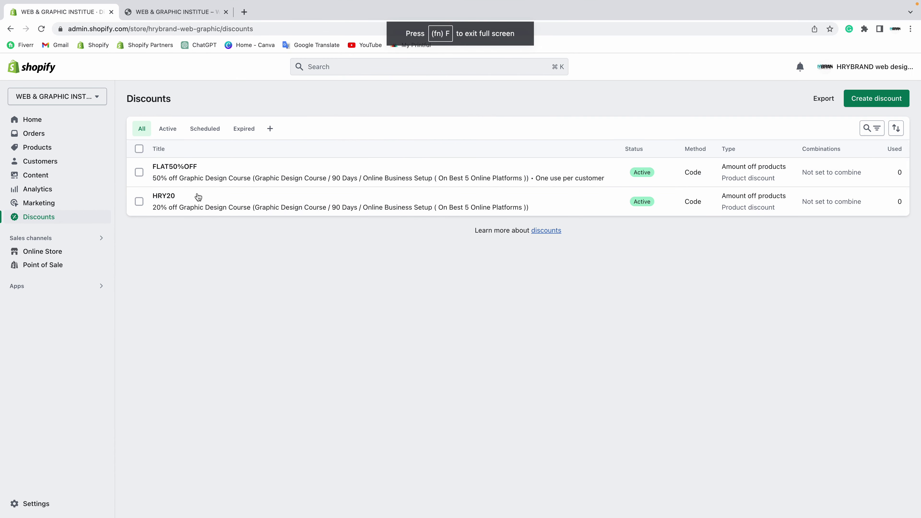
# - Reload the admin's discount list and check the expired discounts
pyautogui.rightClick(336, 252)
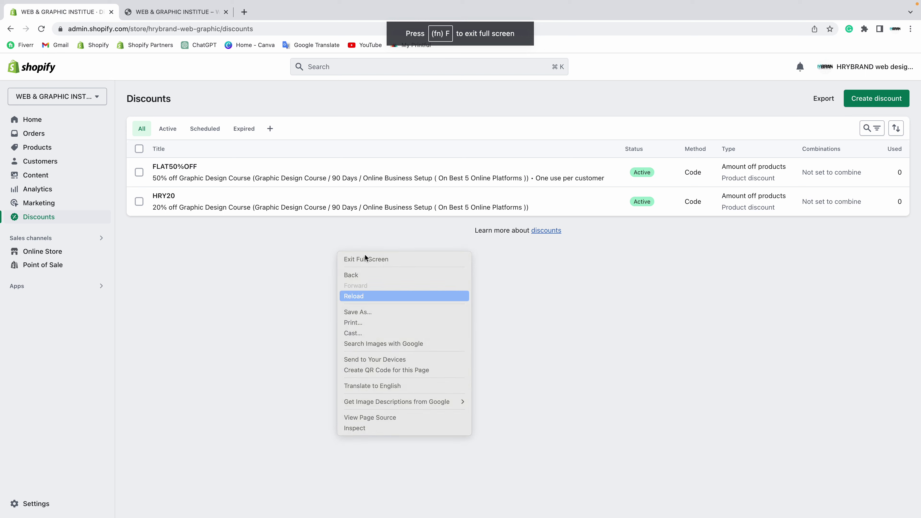
pyautogui.press('Return')
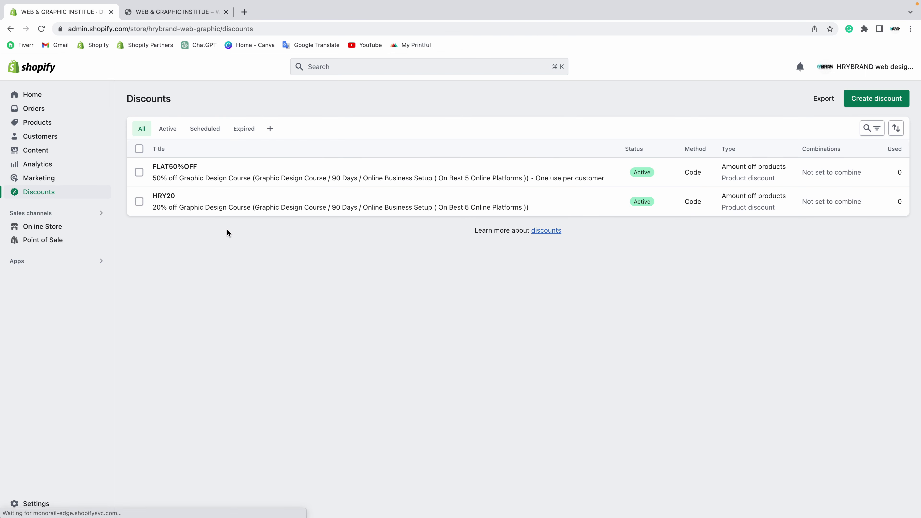
pyautogui.click(244, 130)
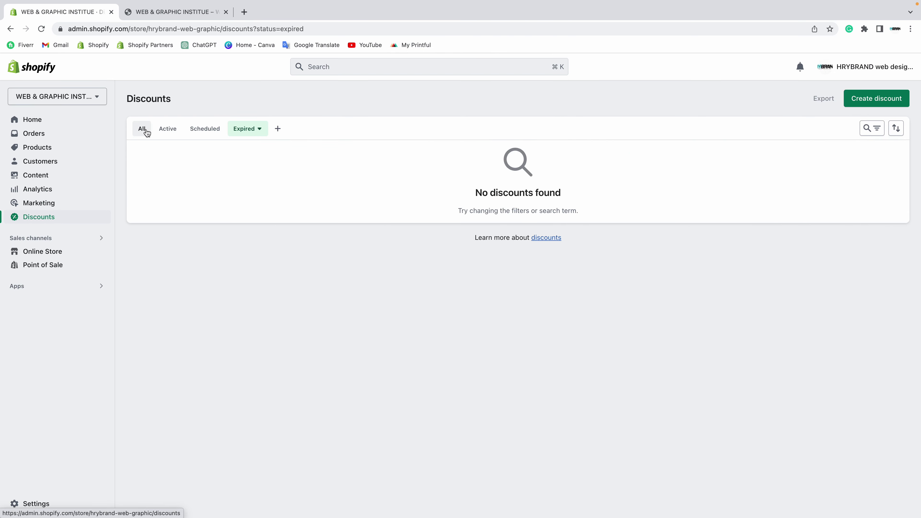
pyautogui.click(170, 134)
# - Switch to the storefront, take the browser out of full screen and back, and reload the home page
pyautogui.click(159, 11)
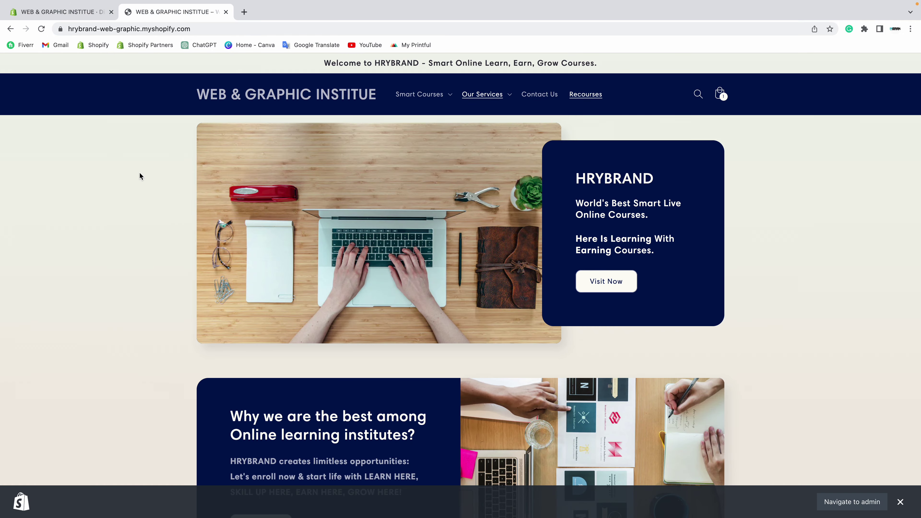
pyautogui.rightClick(139, 157)
pyautogui.press('Return')
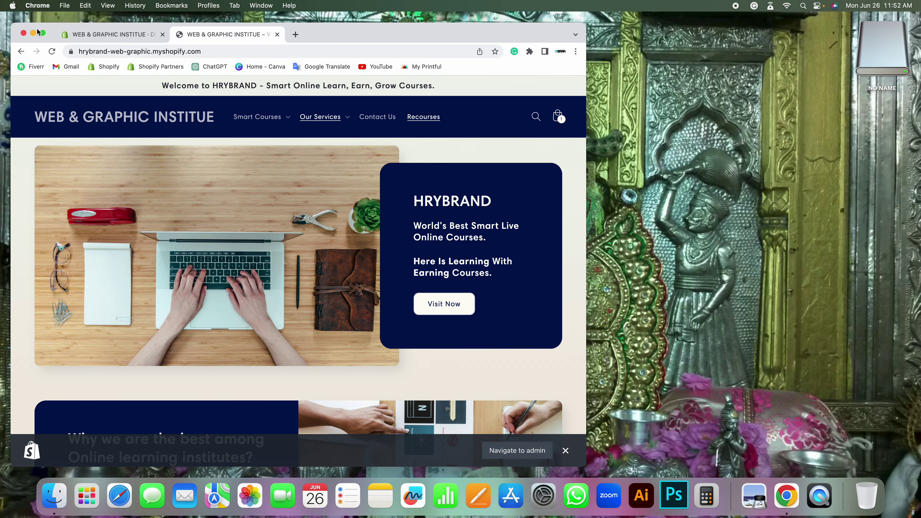
pyautogui.press('ctrl+super+f')
pyautogui.rightClick(118, 149)
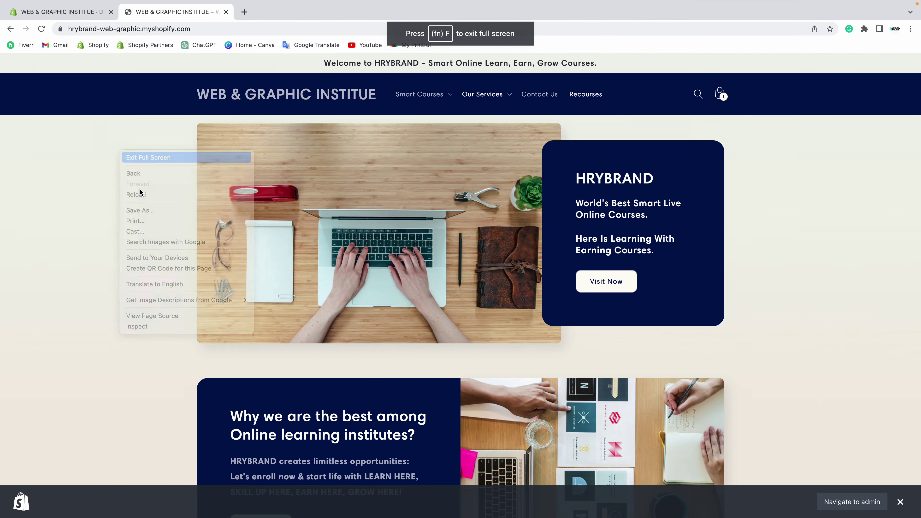
pyautogui.click(122, 162)
pyautogui.click(42, 33)
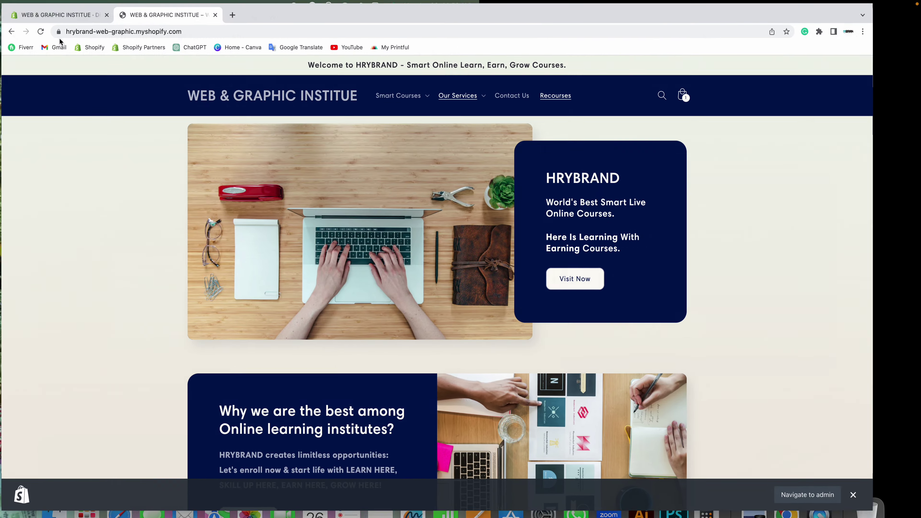
pyautogui.click(41, 29)
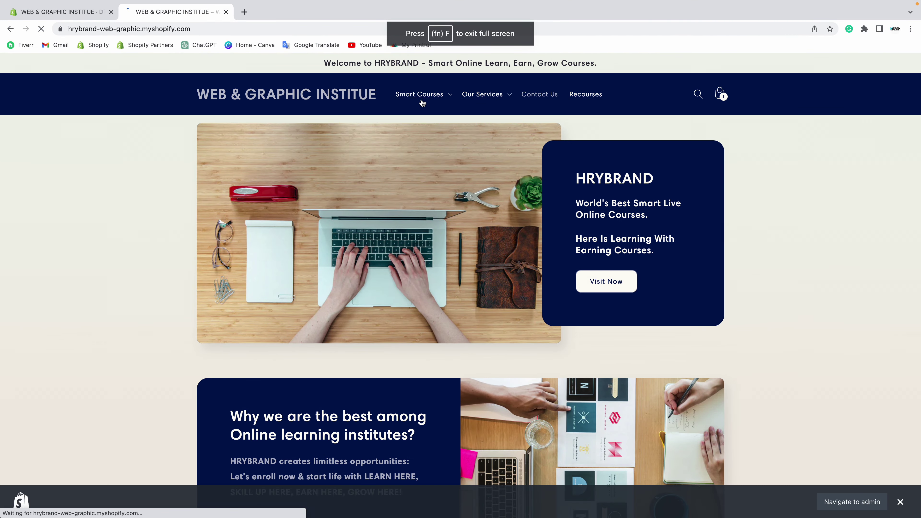
# - Look at the SMART META SEO ONLINE COURSE page, and remove the DIGITAL ART course from the cart
pyautogui.click(421, 98)
pyautogui.click(350, 184)
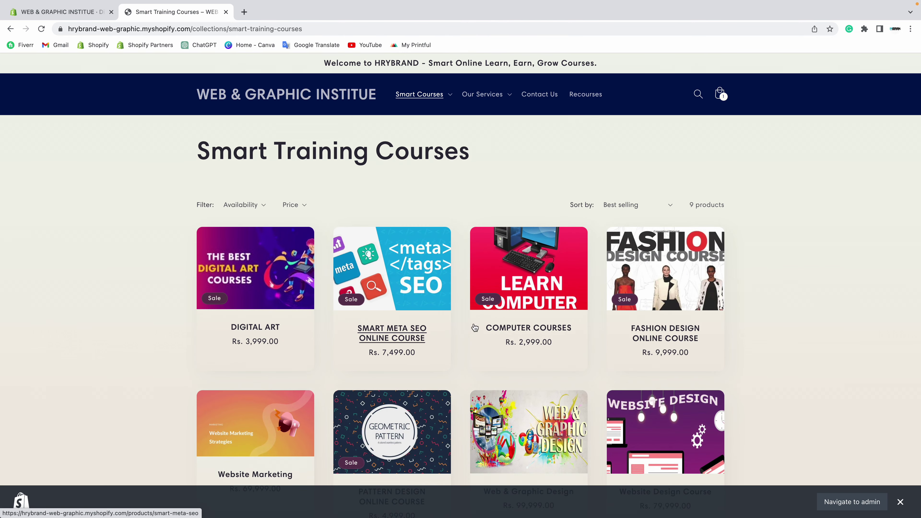
pyautogui.click(391, 333)
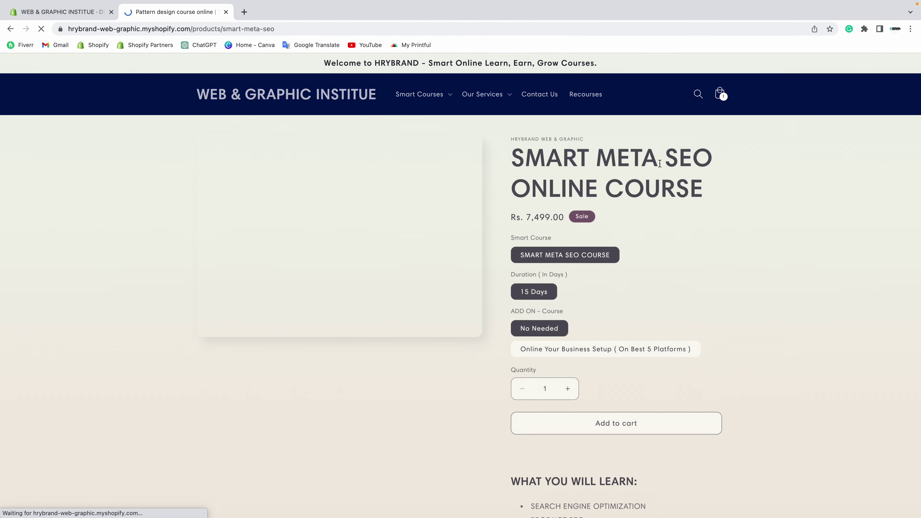
pyautogui.click(720, 93)
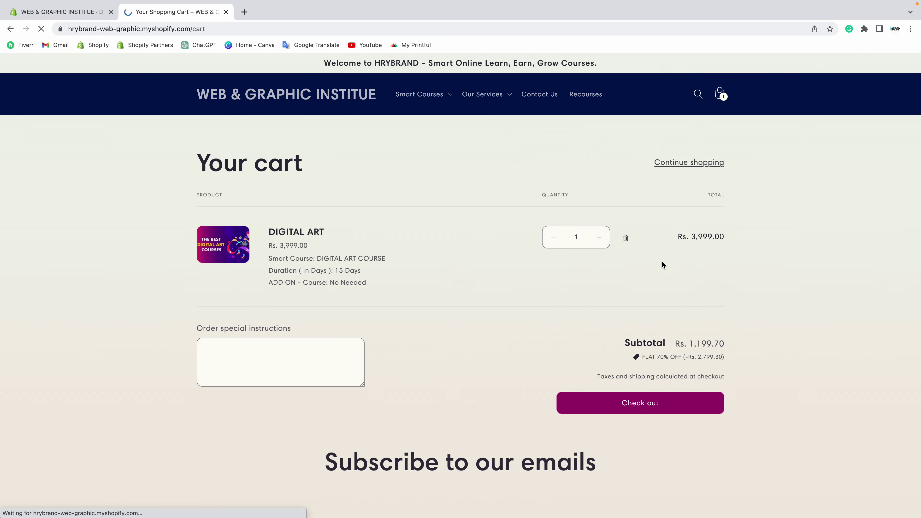
pyautogui.click(625, 238)
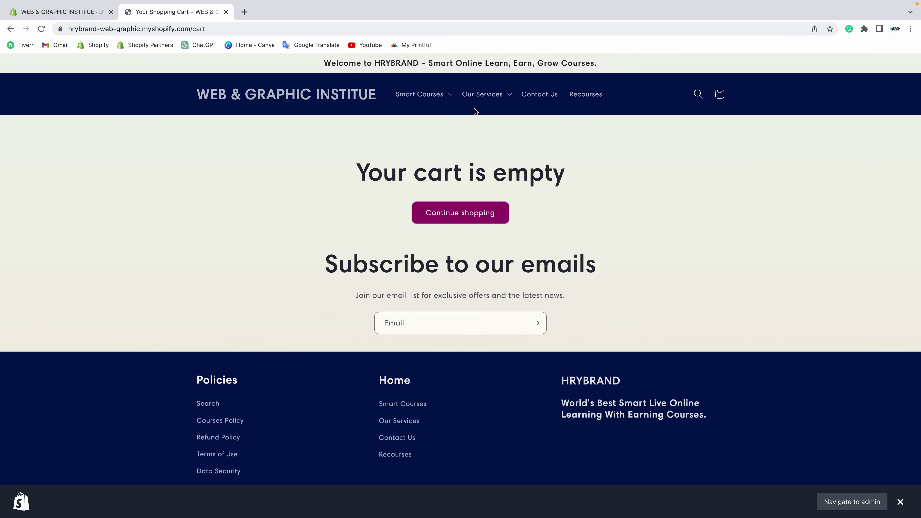
# - Add COMPUTER COURSES to the cart with the WEBSITE DESIGN COURSE, 15 Days and No Needed options, and view the cart
pyautogui.click(419, 94)
pyautogui.click(563, 192)
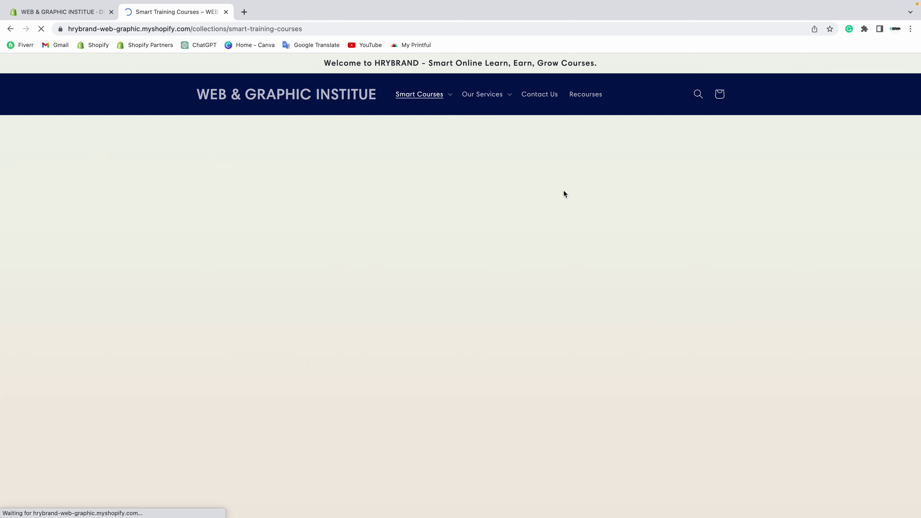
pyautogui.click(547, 266)
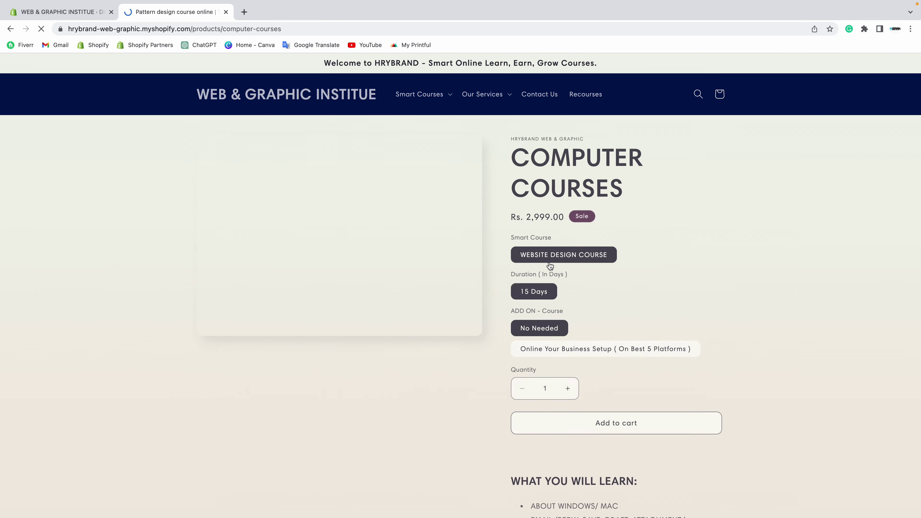
pyautogui.click(595, 422)
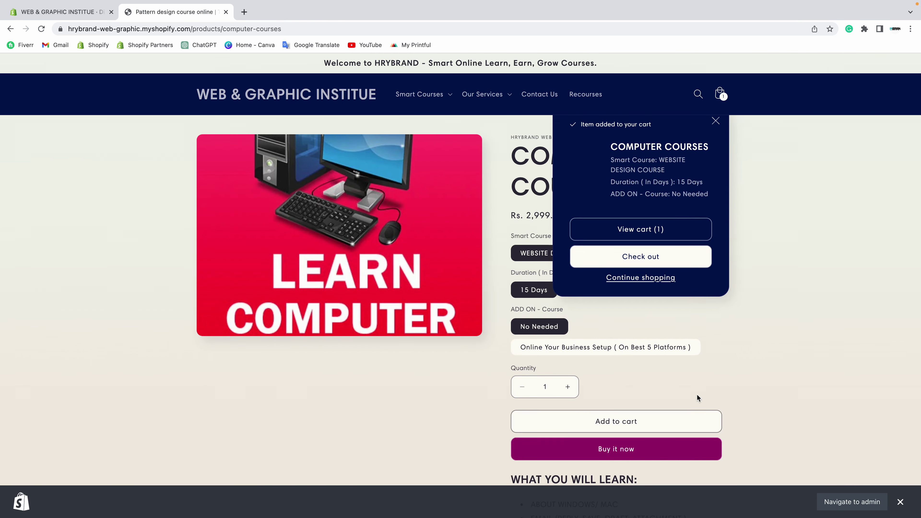
pyautogui.click(653, 237)
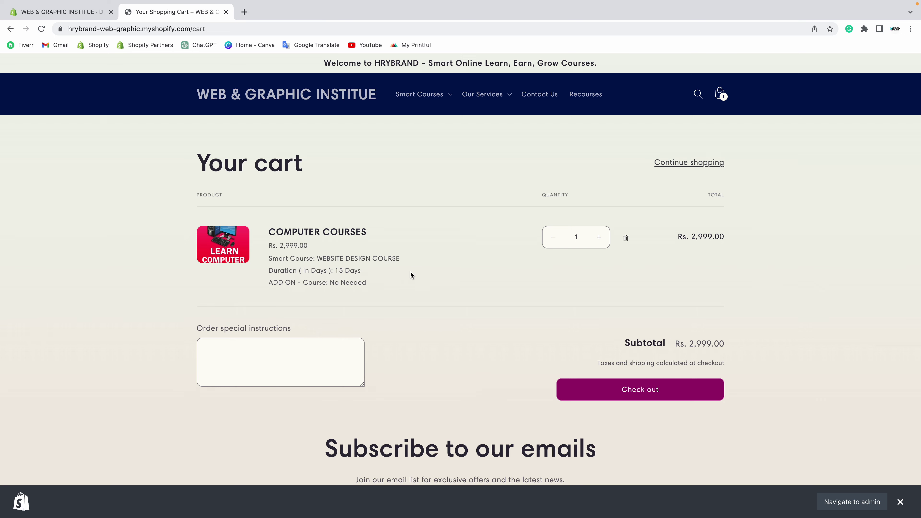
# - Compare the storefront cart for COMPUTER COURSES with the admin's list of active discounts
pyautogui.click(59, 12)
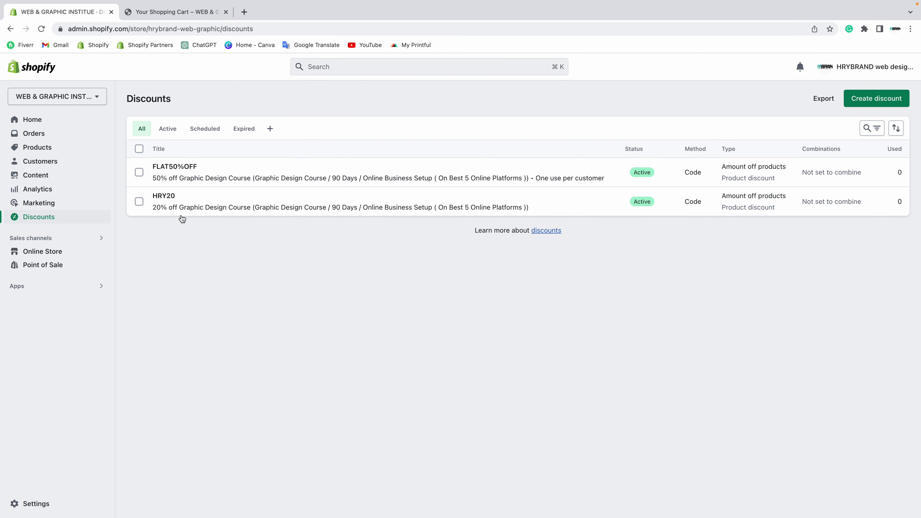
pyautogui.moveTo(187, 16)
pyautogui.click(182, 37)
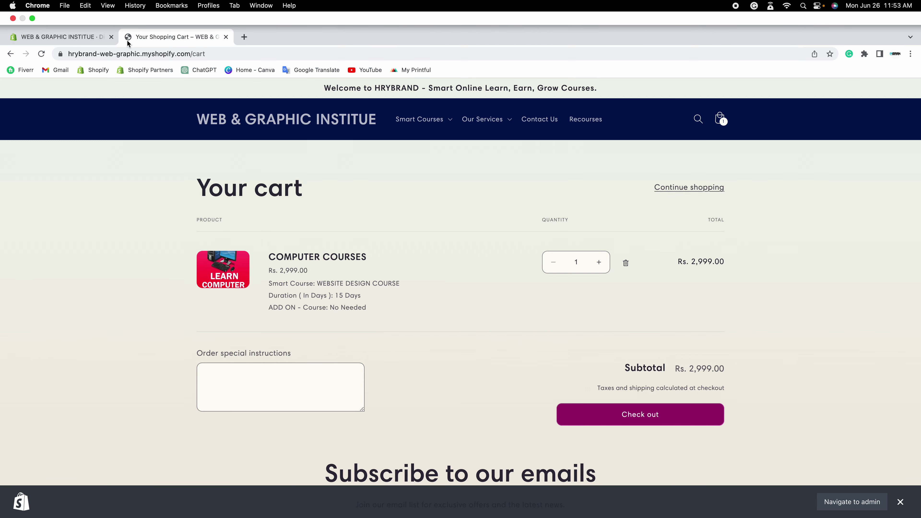
pyautogui.click(61, 16)
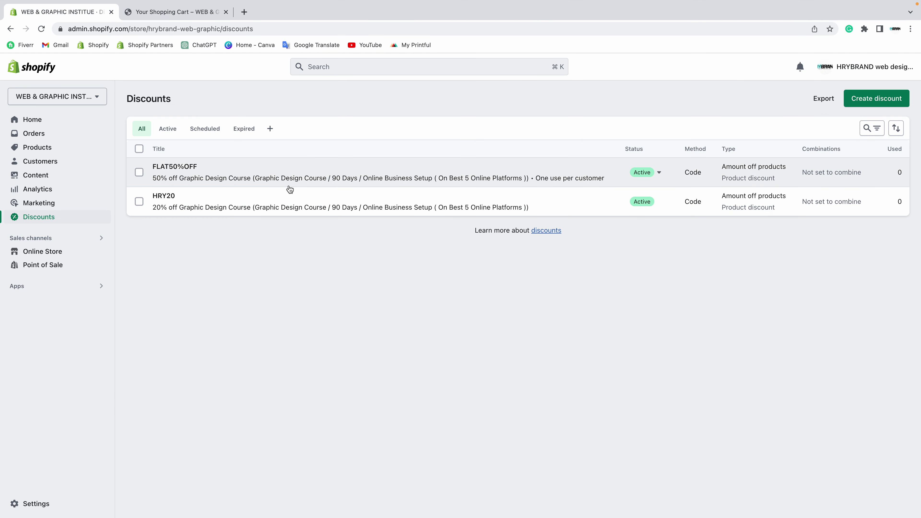
pyautogui.click(165, 12)
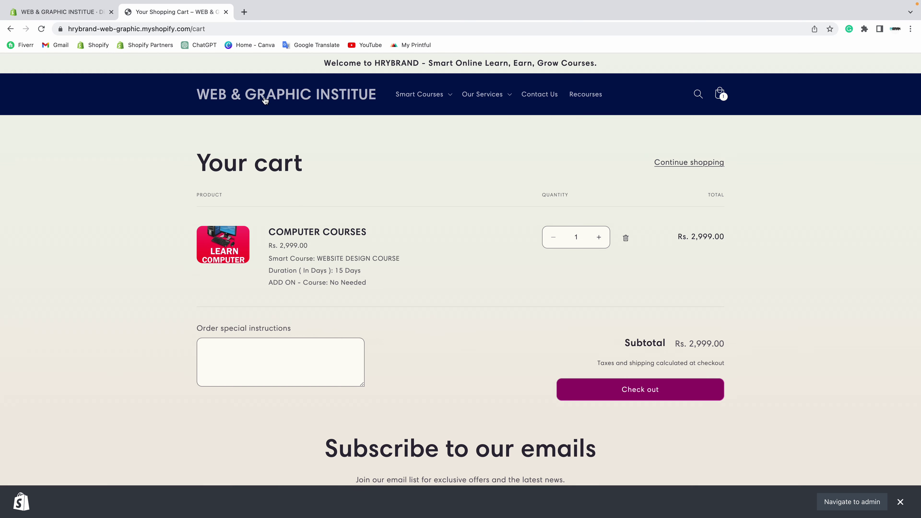
# - Check out the cart containing COMPUTER COURSES and try to apply the discount code HRY20
pyautogui.click(626, 395)
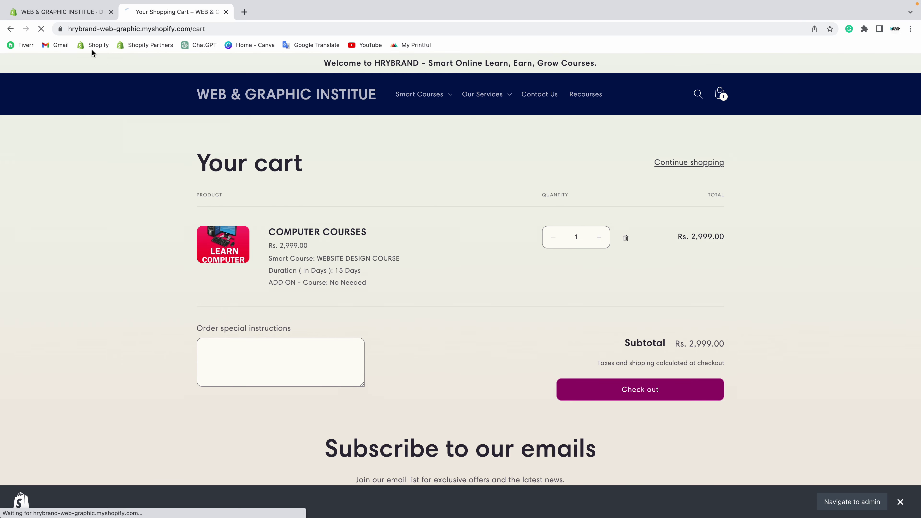
pyautogui.hotkey('ctrl', 'shift', 'Tab')
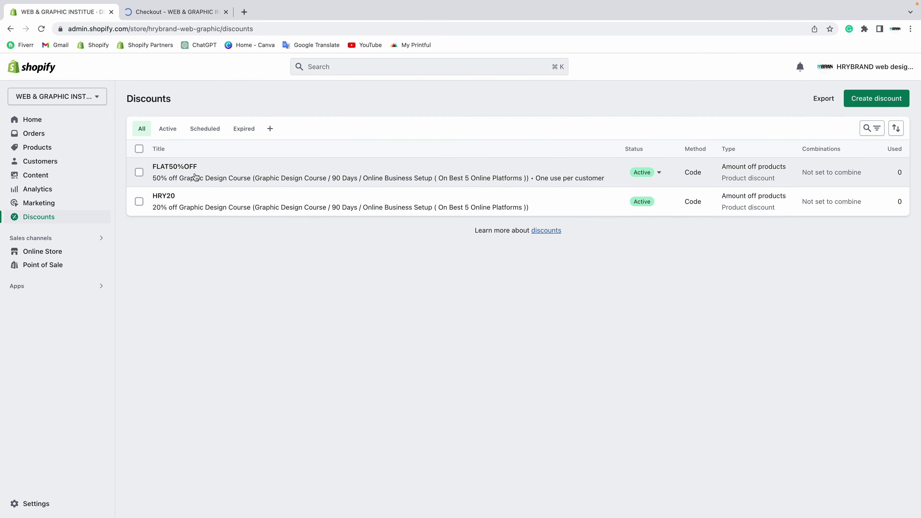
pyautogui.click(169, 12)
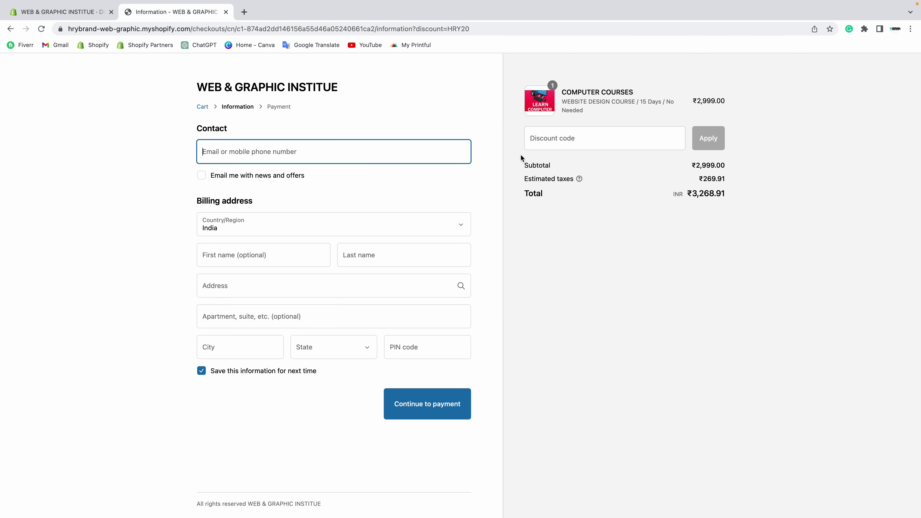
pyautogui.click(548, 138)
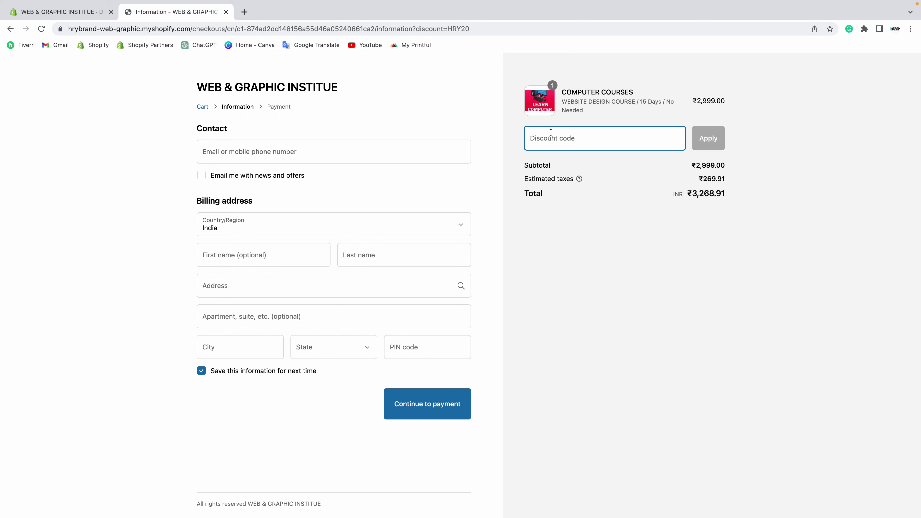
pyautogui.write('HRY20')
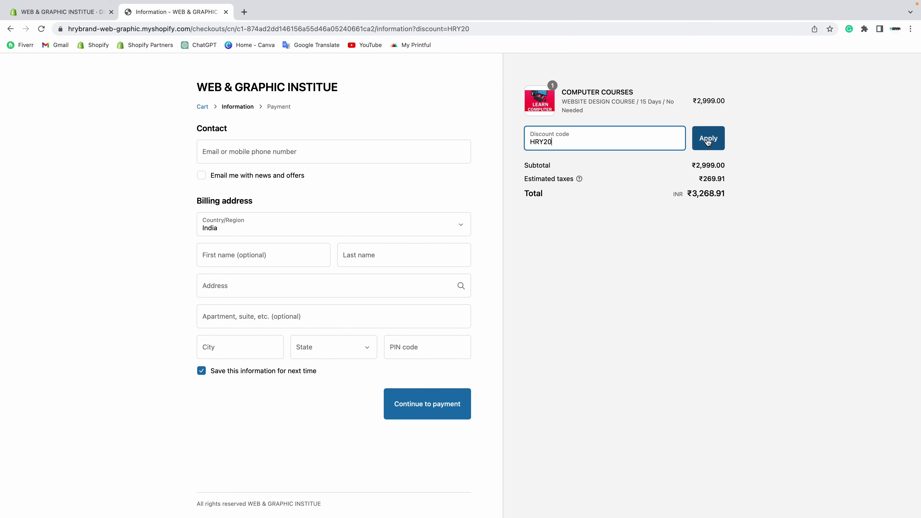
pyautogui.click(708, 140)
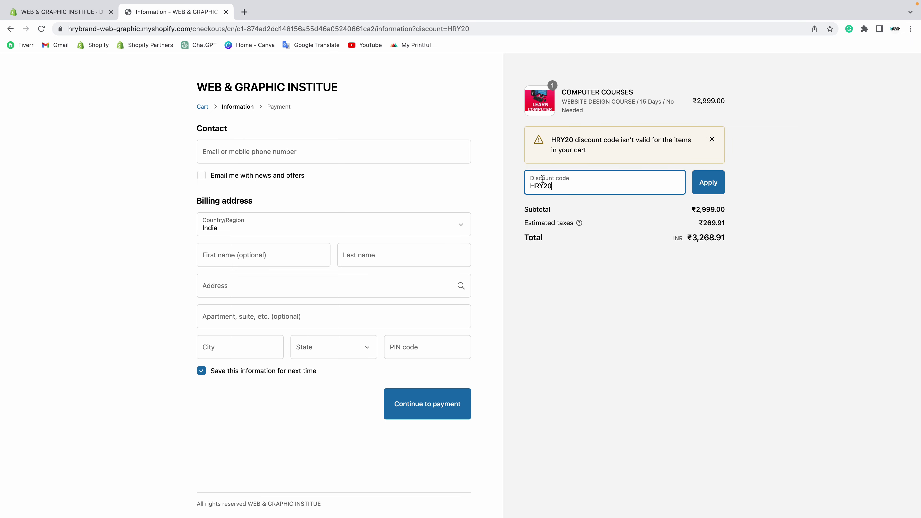
pyautogui.moveTo(567, 140); pyautogui.dragTo(689, 144)
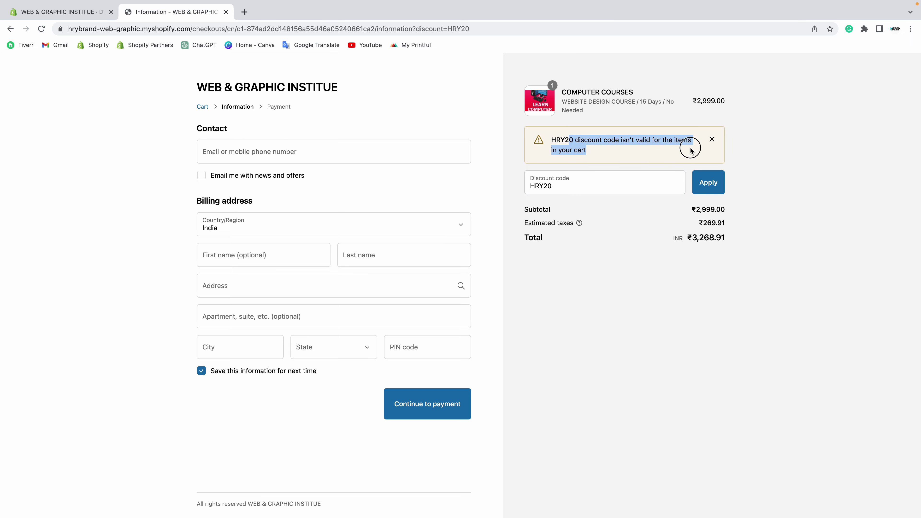
pyautogui.click(580, 150)
# - In the admin, change the HRY20 discount to apply to the Smart Training Courses collection, save it and return to the discounts list
pyautogui.click(97, 15)
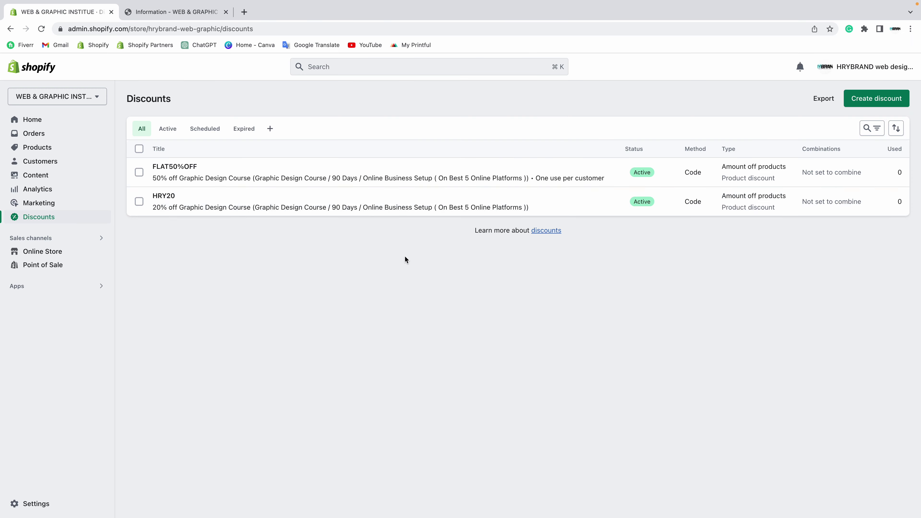
pyautogui.click(217, 208)
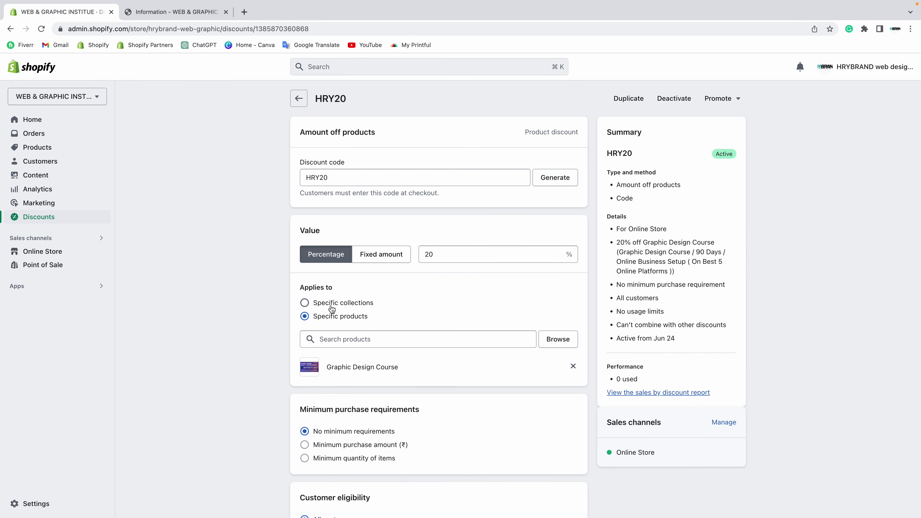
pyautogui.click(331, 305)
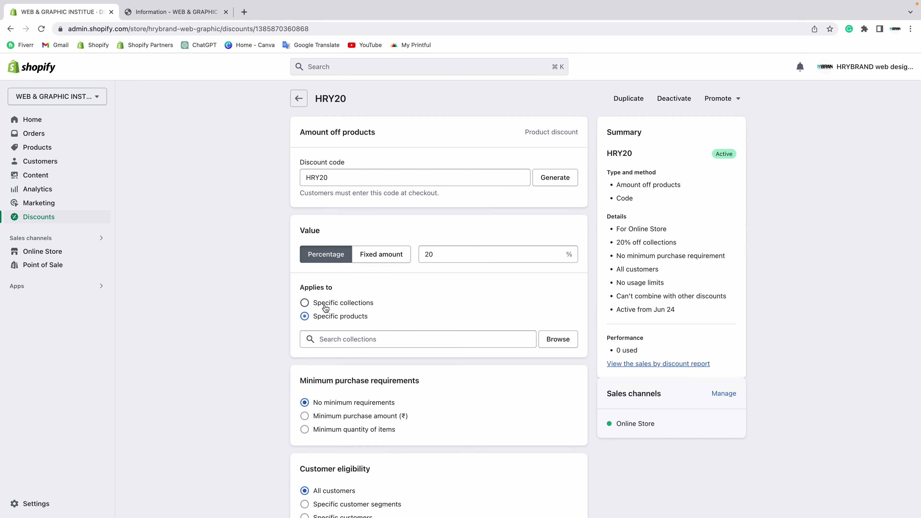
pyautogui.click(550, 339)
pyautogui.click(377, 239)
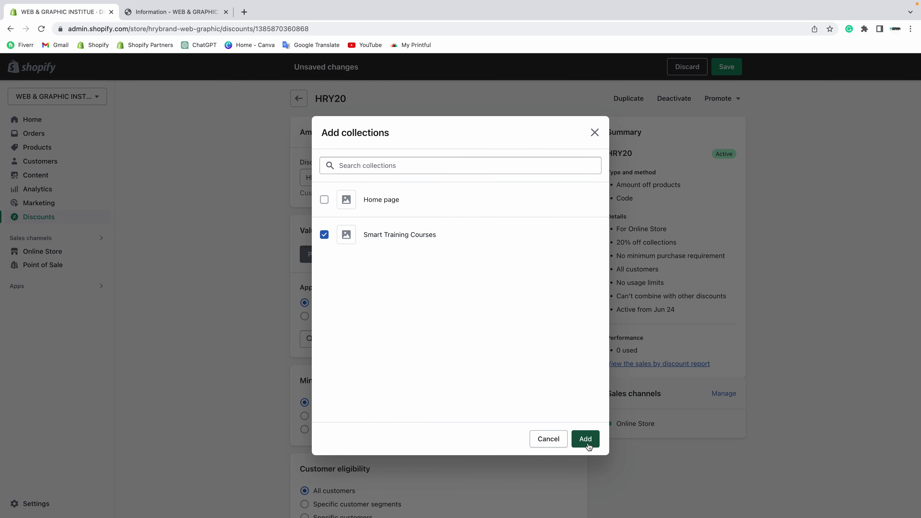
pyautogui.click(585, 439)
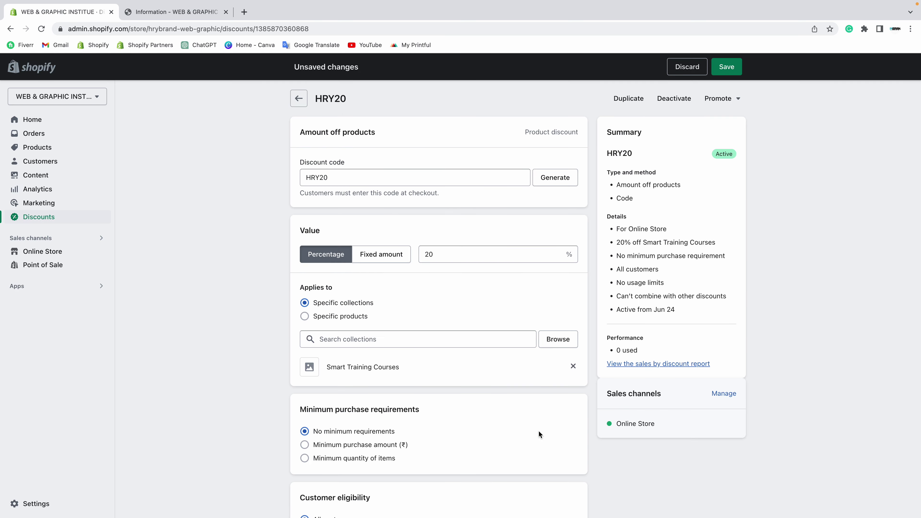
pyautogui.click(726, 65)
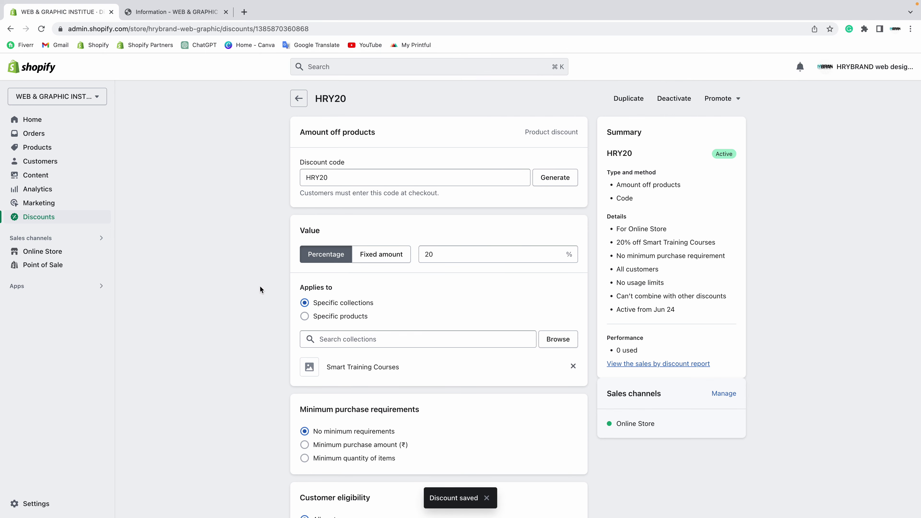
pyautogui.click(300, 104)
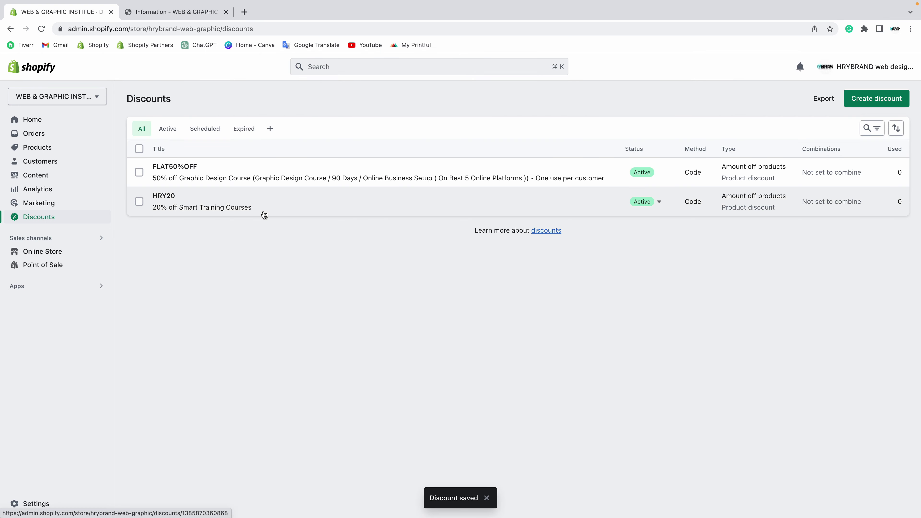
pyautogui.rightClick(224, 248)
pyautogui.click(265, 295)
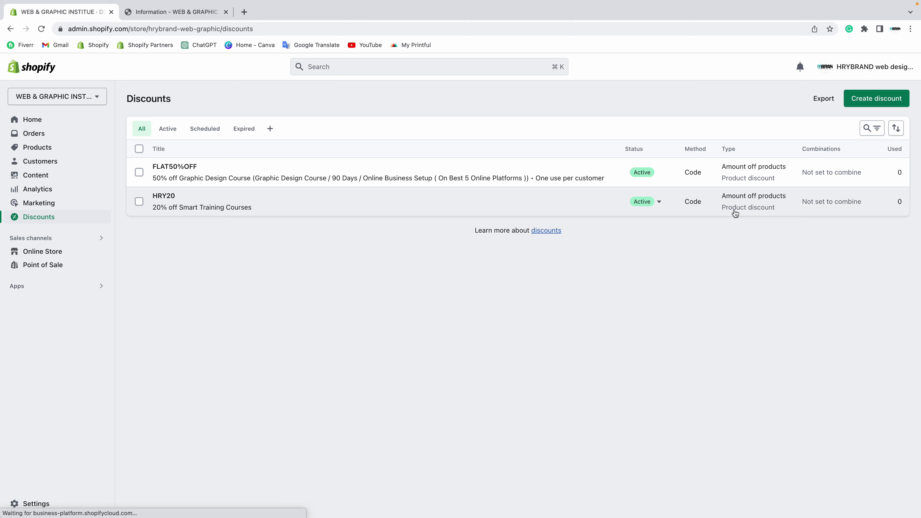
# - Return to the storefront, add COMPUTER COURSES from the Smart Training Courses collection to the cart and view the cart
pyautogui.click(192, 12)
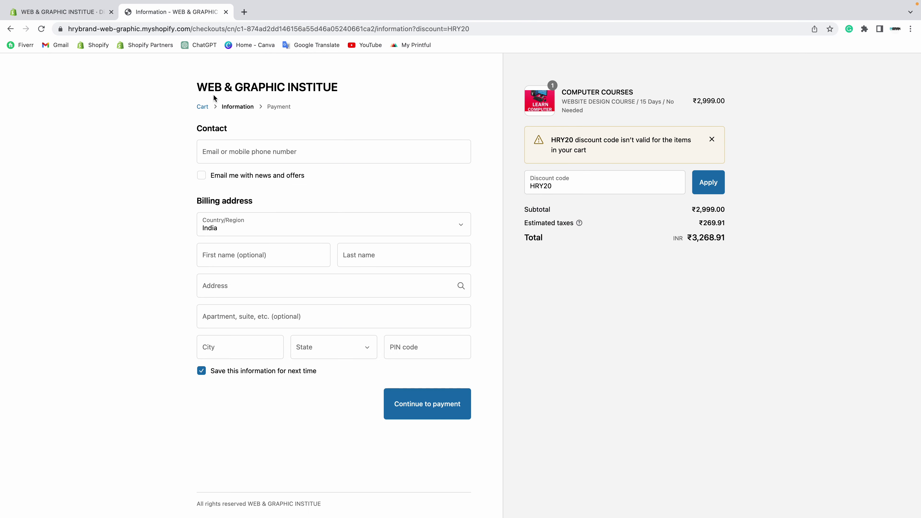
pyautogui.click(16, 31)
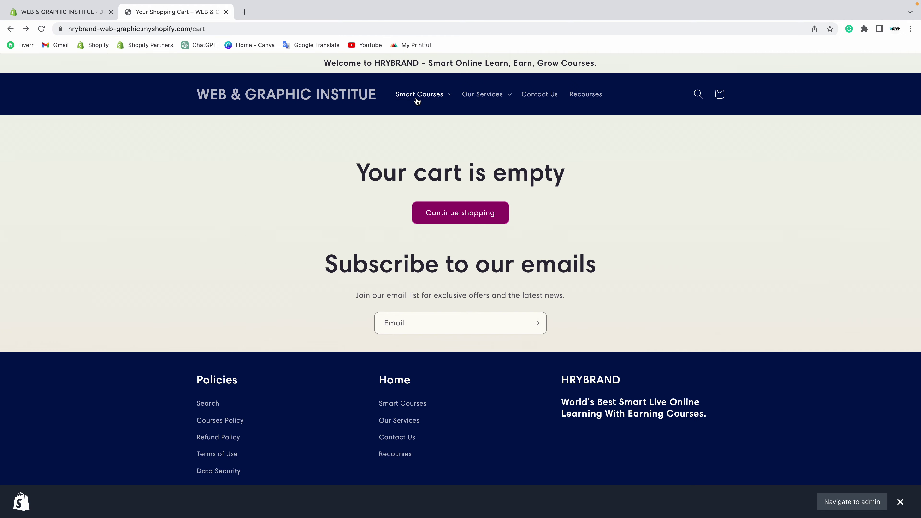
pyautogui.click(419, 95)
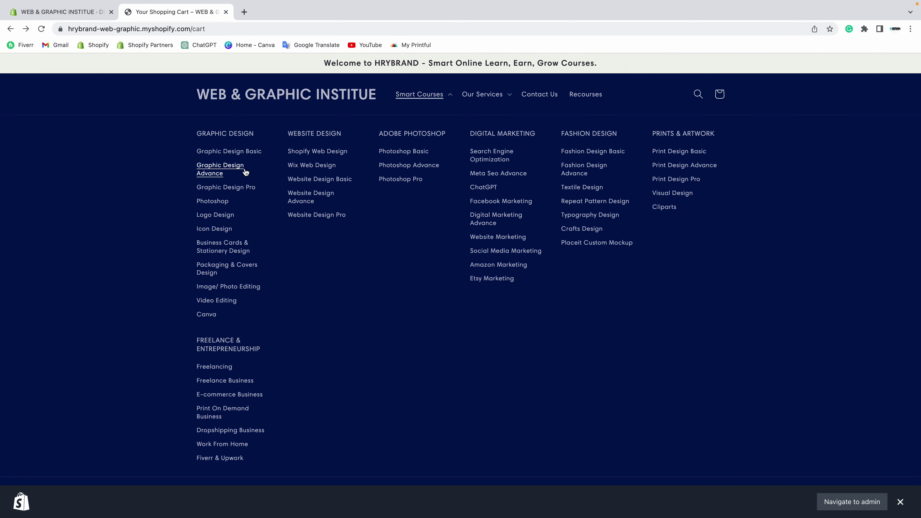
pyautogui.click(344, 188)
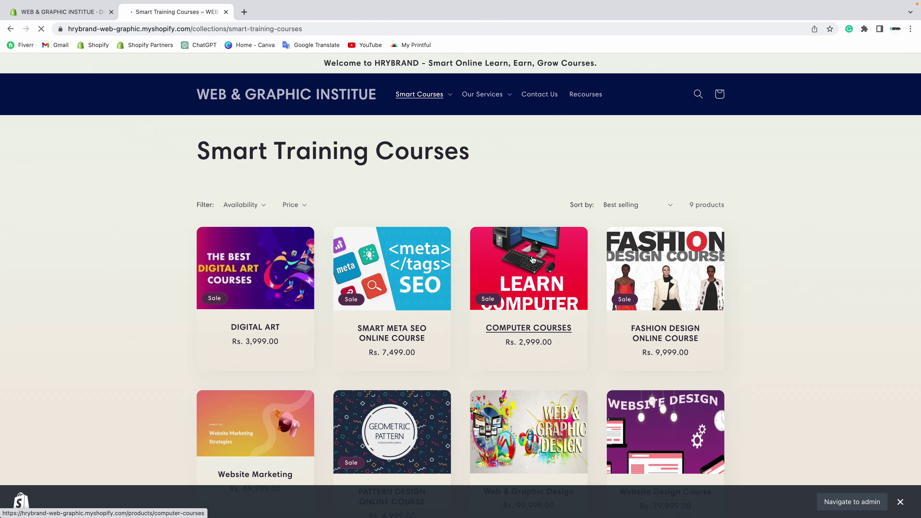
pyautogui.click(532, 259)
pyautogui.click(628, 421)
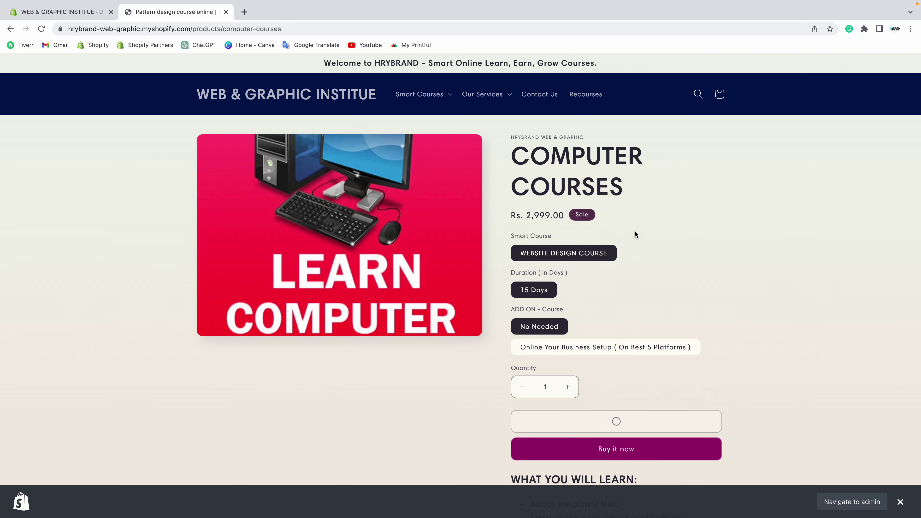
pyautogui.click(633, 236)
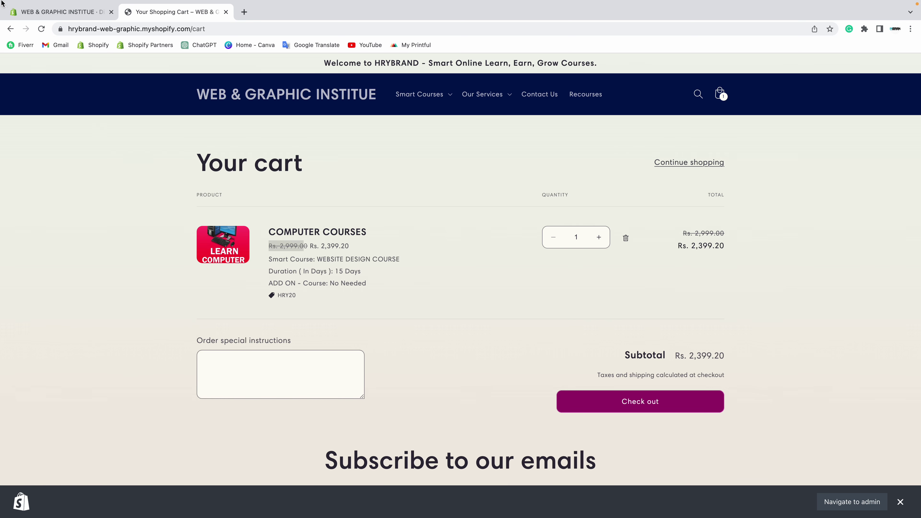
# - In the admin's products, open the WEBSITE DESIGN COURSE / 15 Days / No Needed variant of COMPUTER COURSES
pyautogui.click(15, 11)
pyautogui.click(35, 147)
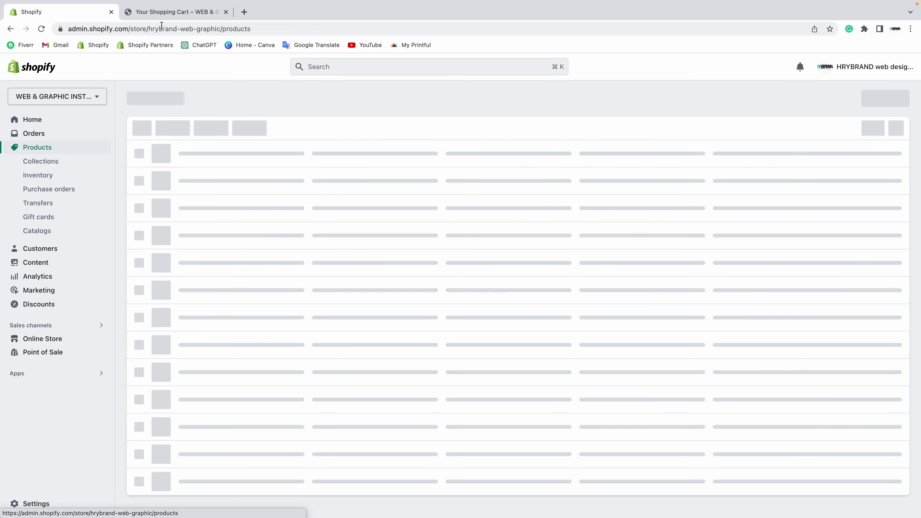
pyautogui.click(163, 11)
pyautogui.click(58, 11)
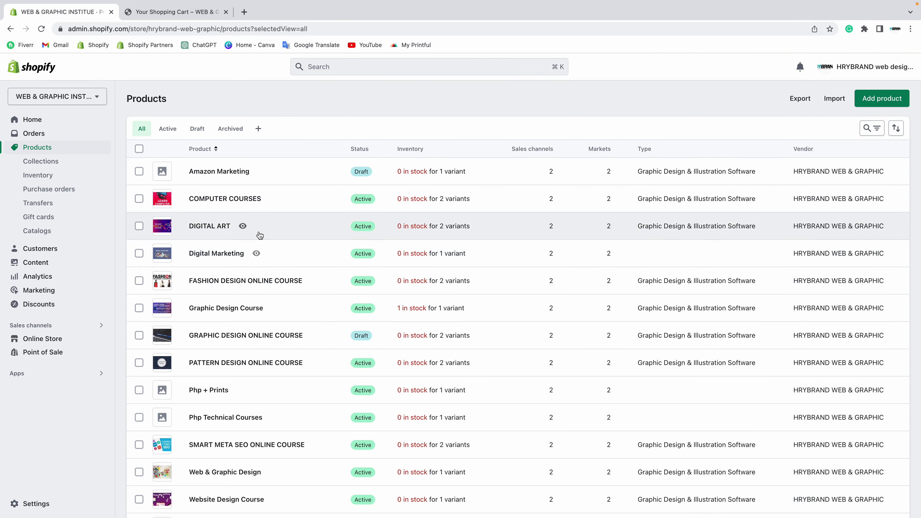
pyautogui.click(232, 198)
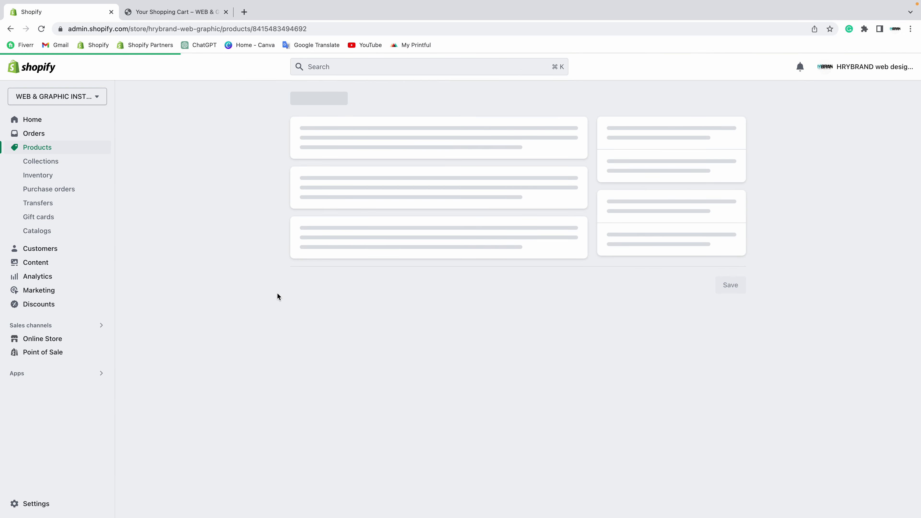
pyautogui.scroll(-15, 277, 293)
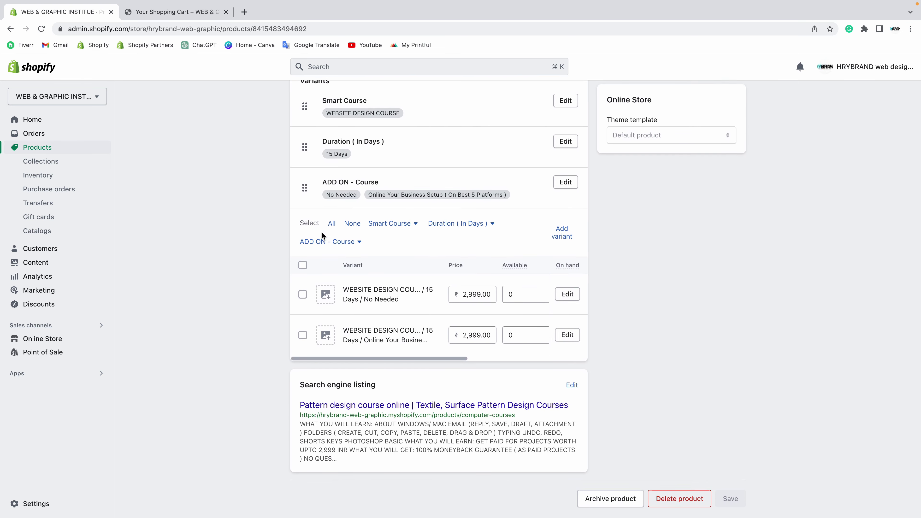
pyautogui.click(567, 294)
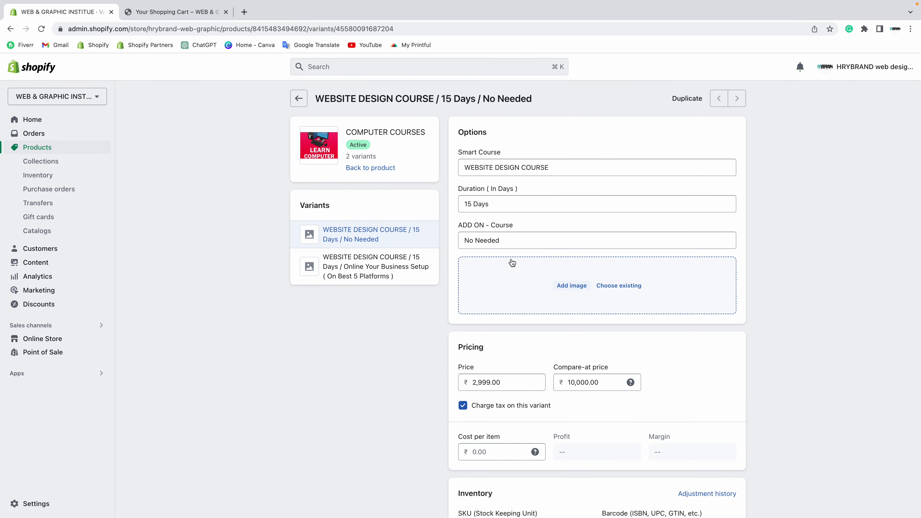
# - Compare the No Needed variant's price and compare-at price with the price in the storefront cart
pyautogui.scroll(-3, 511, 263)
pyautogui.moveTo(603, 279); pyautogui.dragTo(558, 276)
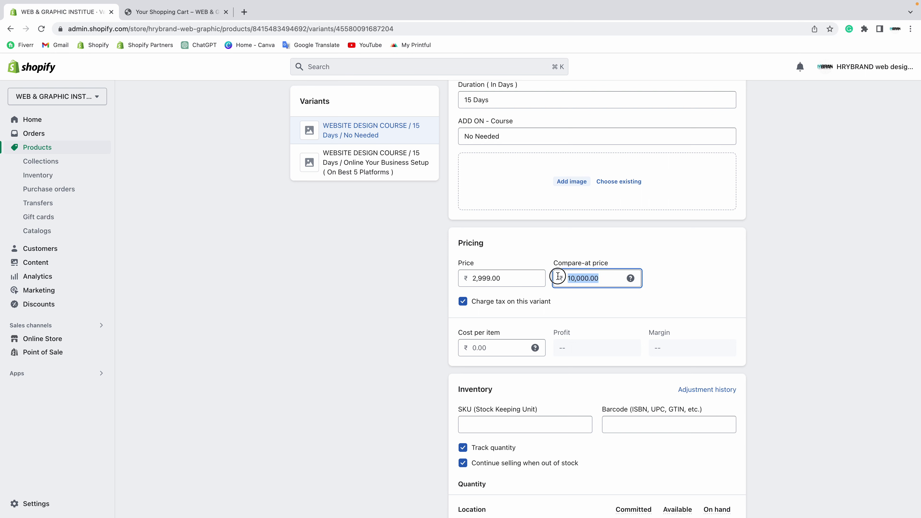
pyautogui.moveTo(501, 281); pyautogui.dragTo(462, 276)
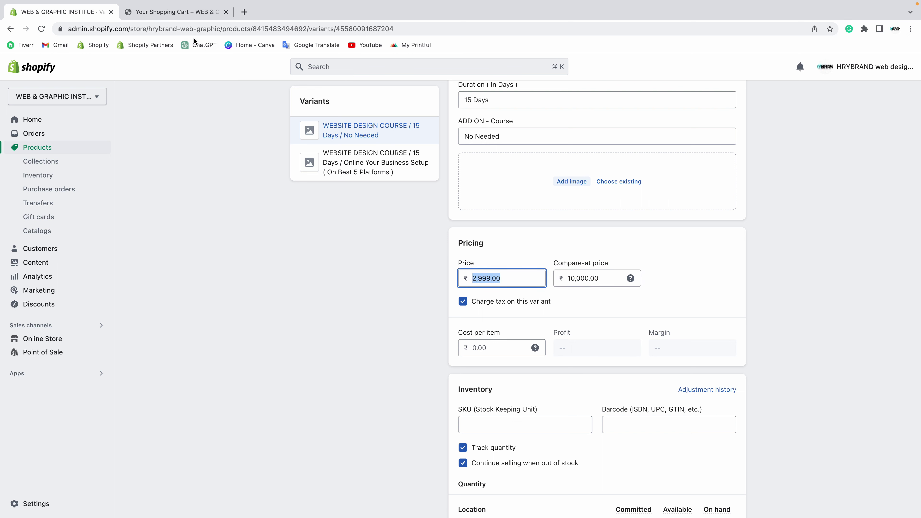
pyautogui.click(170, 12)
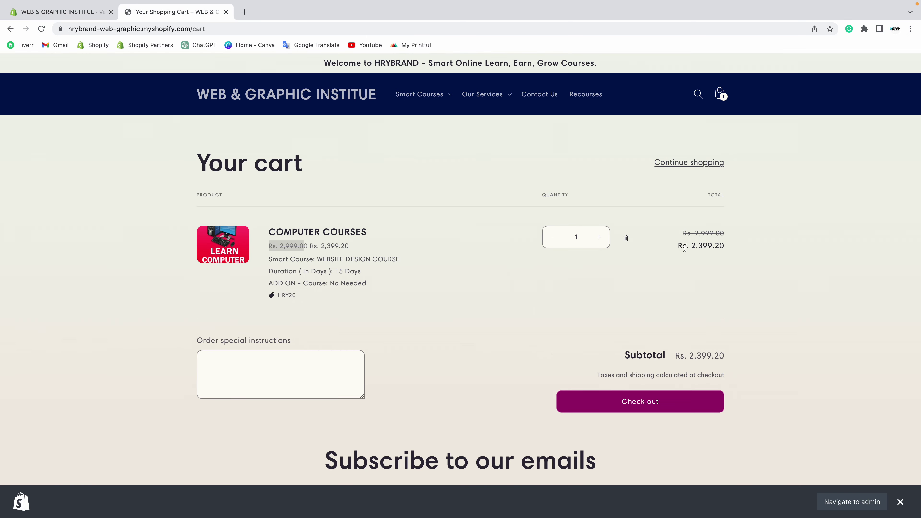
pyautogui.click(62, 12)
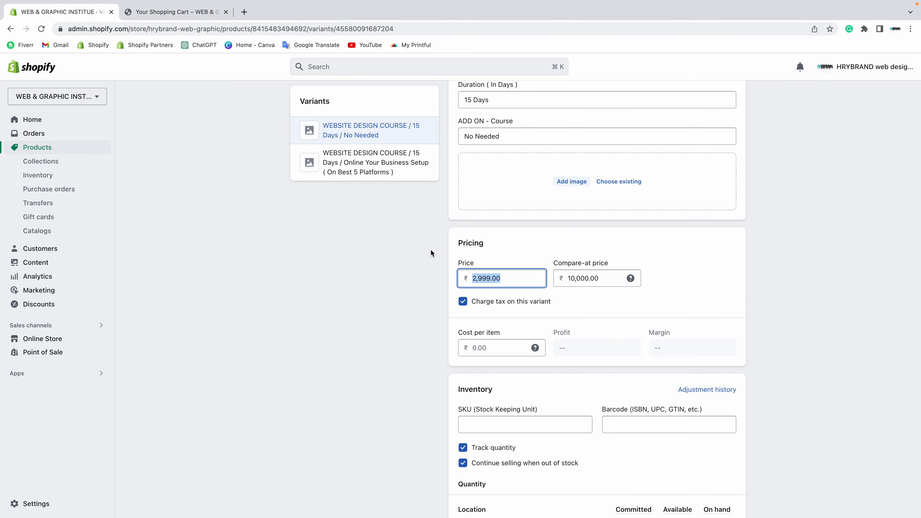
# - Compare the Online Your Business Setup variant's pricing with the storefront cart, and return to the COMPUTER COURSES product page
pyautogui.scroll(3, 427, 251)
pyautogui.click(399, 276)
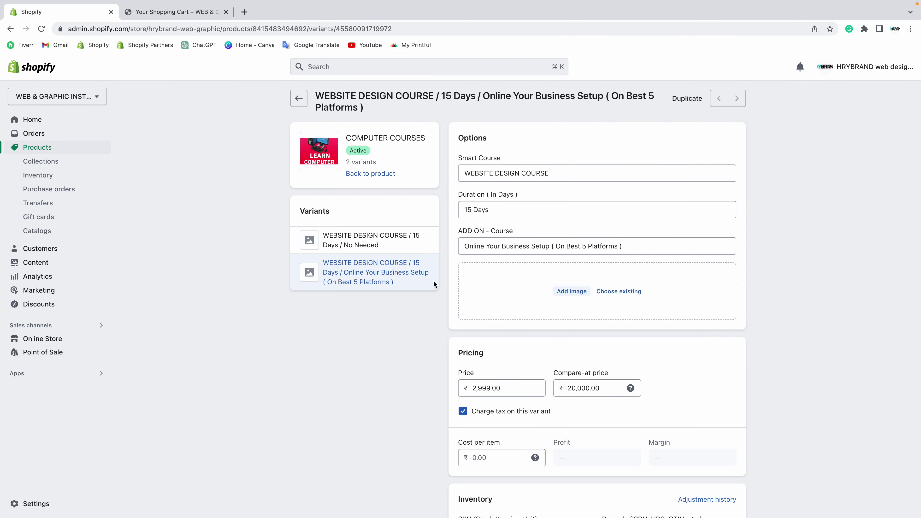
pyautogui.scroll(-3, 475, 292)
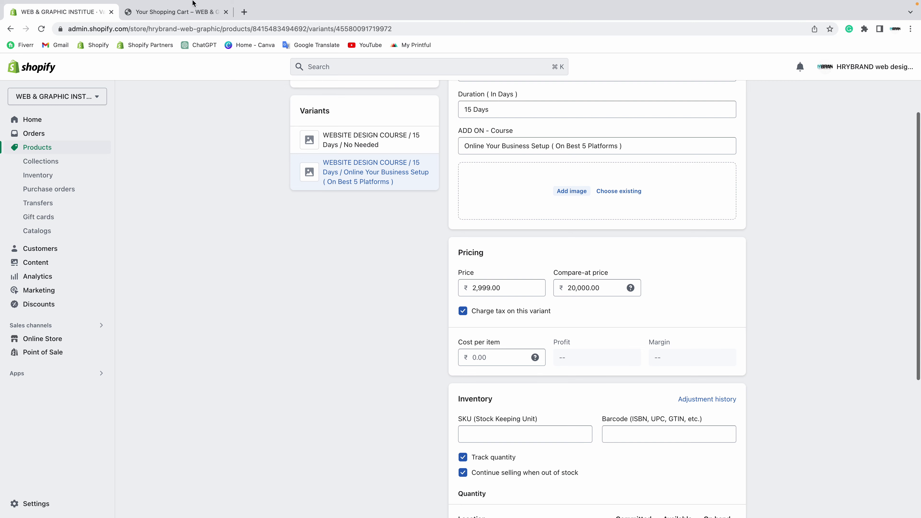
pyautogui.click(171, 13)
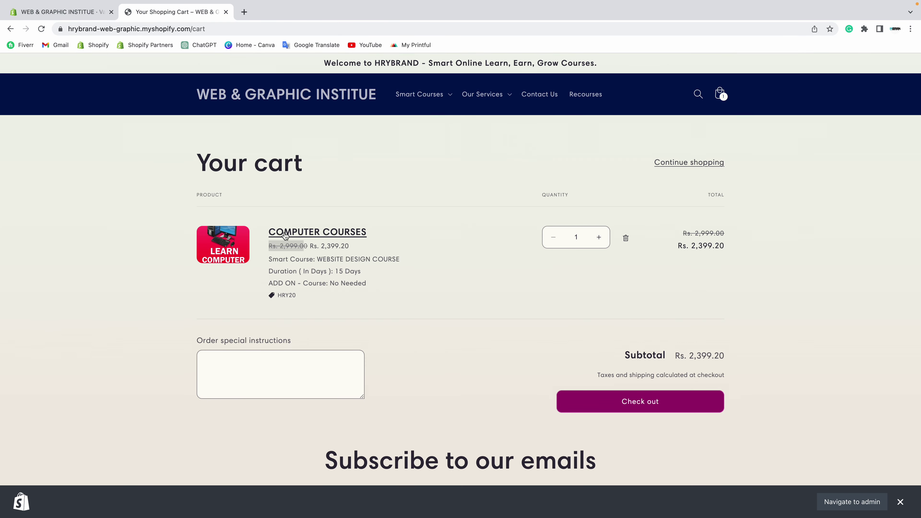
pyautogui.click(72, 12)
pyautogui.scroll(4, 339, 208)
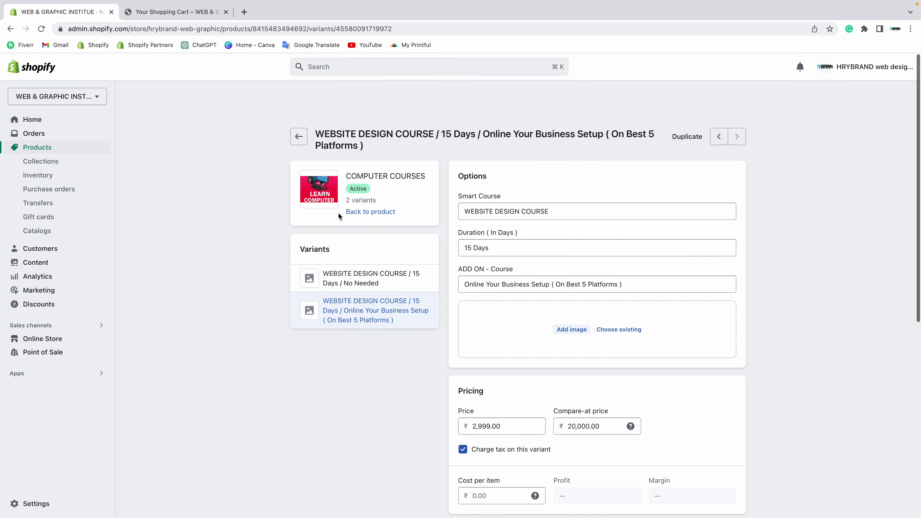
pyautogui.scroll(-1, 338, 216)
pyautogui.click(298, 98)
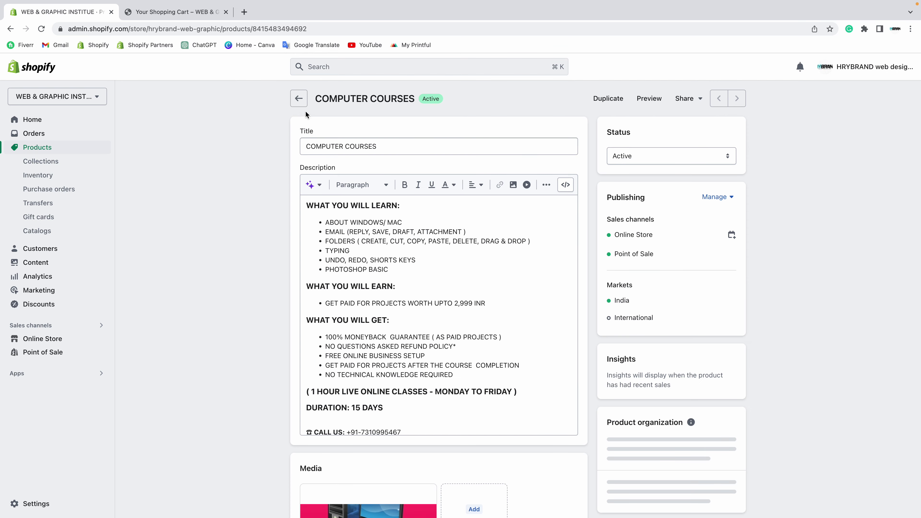
# - Reopen COMPUTER COURSES from the products list and go to its variants
pyautogui.click(298, 98)
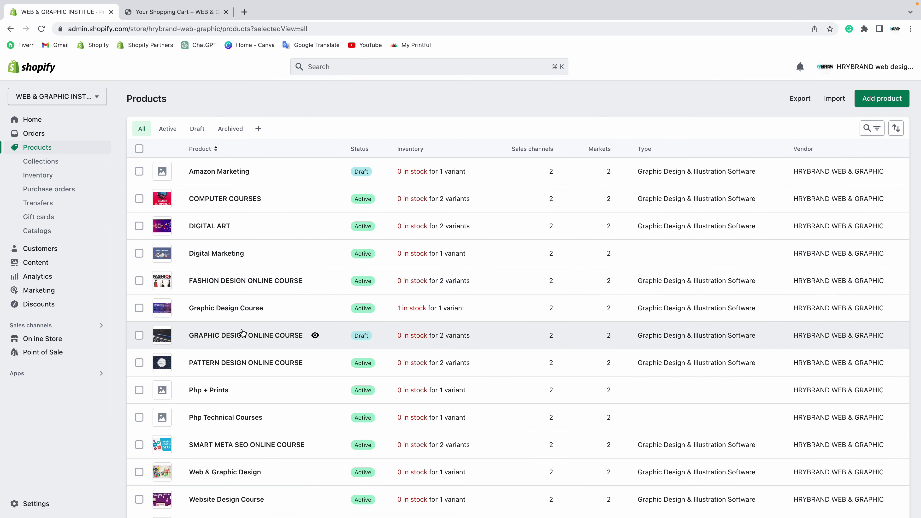
pyautogui.scroll(-2, 242, 333)
pyautogui.scroll(2, 242, 333)
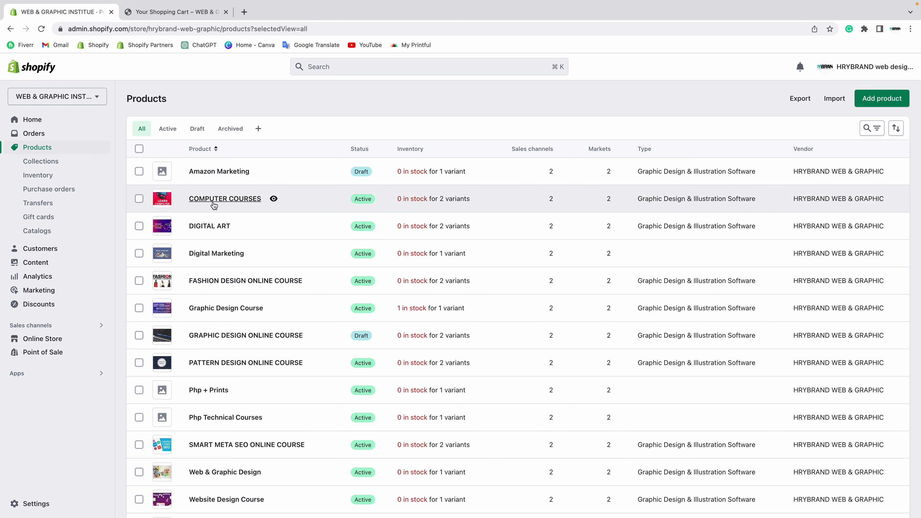
pyautogui.click(253, 199)
pyautogui.scroll(-13, 299, 308)
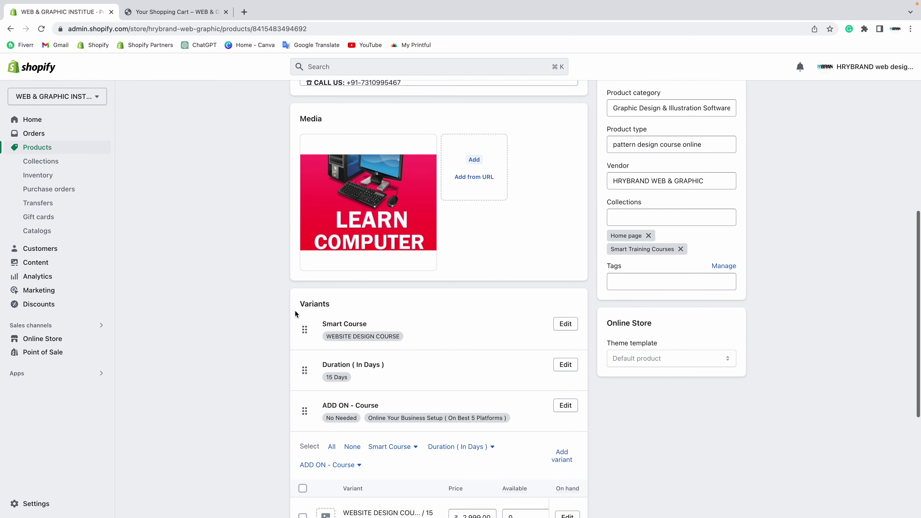
# - On the storefront's COMPUTER COURSES page, switch the add-on between Online Your Business Setup and No Needed to compare their prices
pyautogui.click(181, 12)
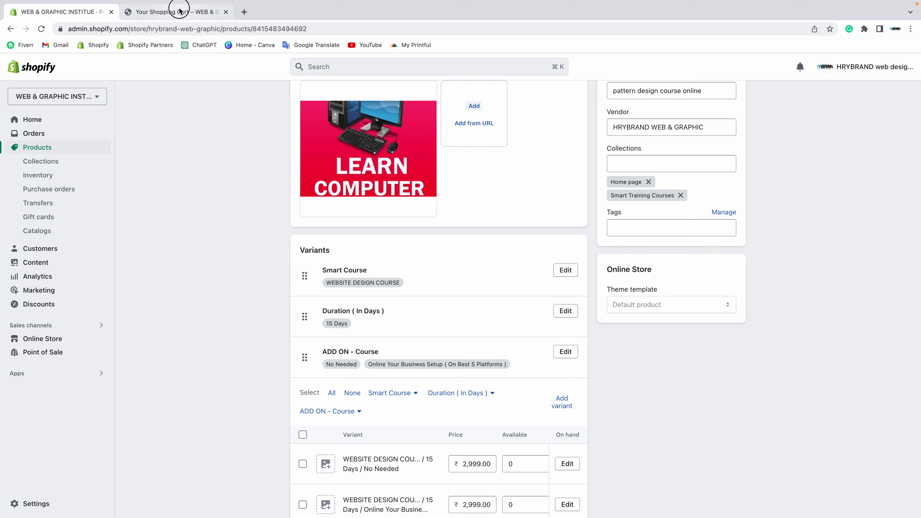
pyautogui.click(10, 29)
pyautogui.click(525, 217)
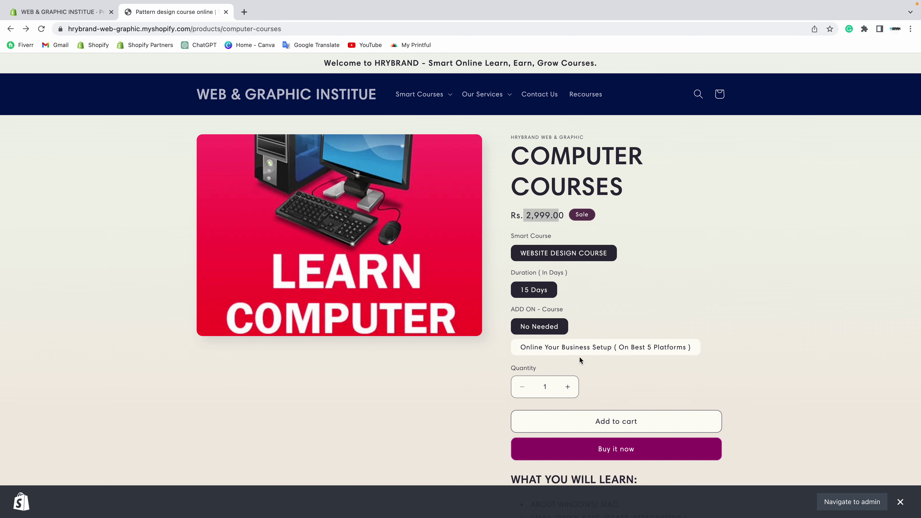
pyautogui.scroll(-2, 579, 358)
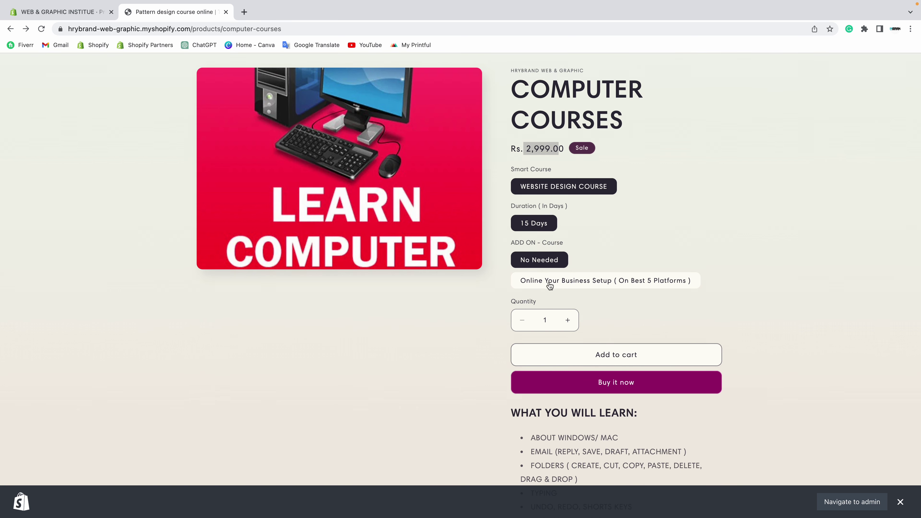
pyautogui.click(549, 286)
pyautogui.click(541, 267)
pyautogui.click(543, 281)
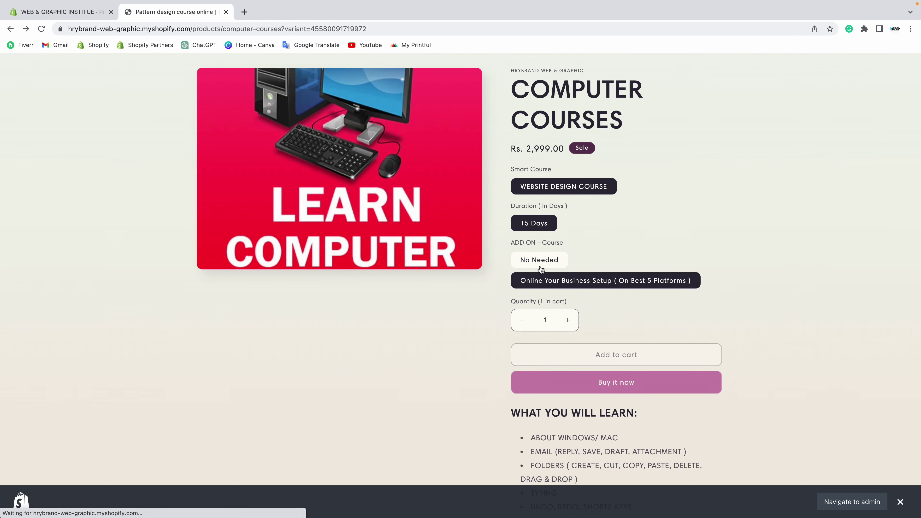
pyautogui.click(540, 268)
# - Compare the storefront price of COMPUTER COURSES with the prices of its two variants in the admin
pyautogui.click(87, 13)
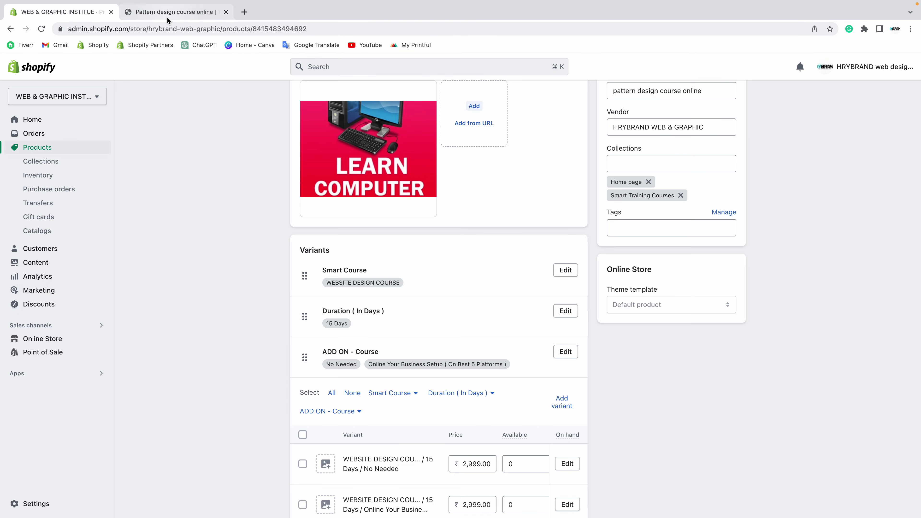
pyautogui.click(168, 15)
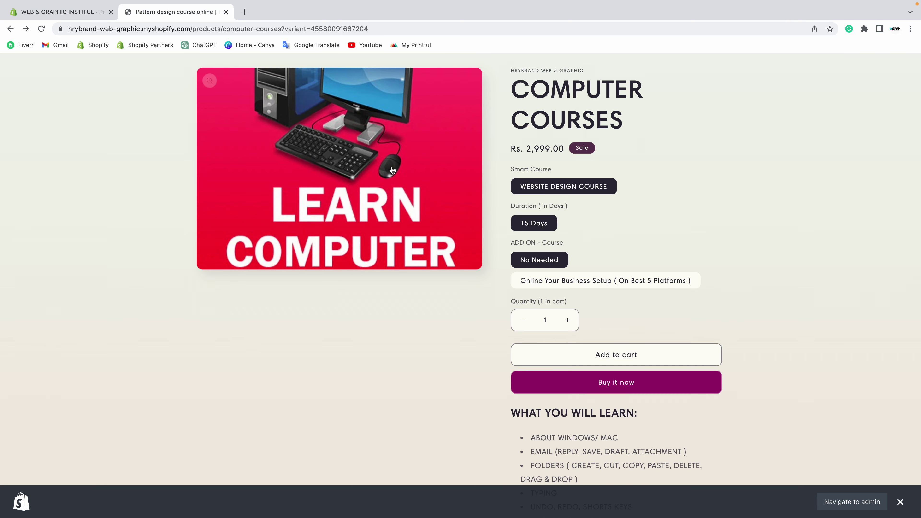
pyautogui.click(90, 18)
pyautogui.scroll(-5, 471, 363)
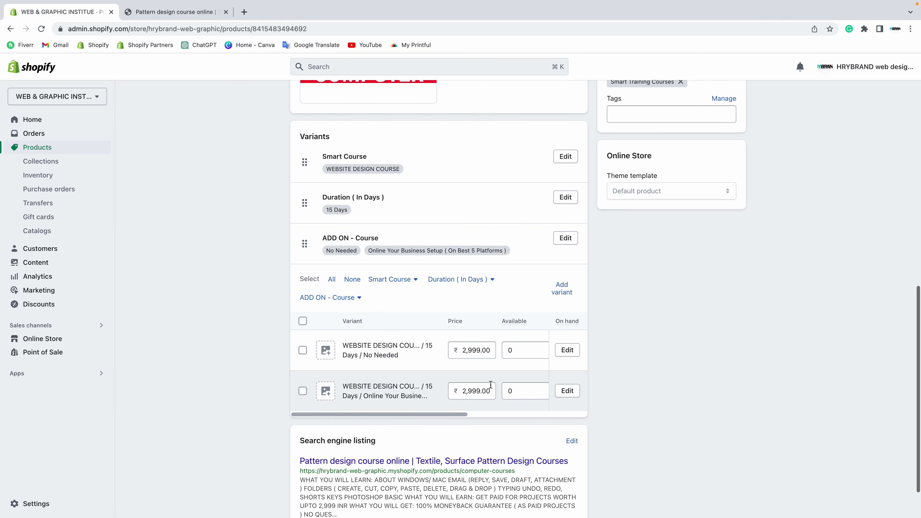
# - Try to open the No Needed variant of COMPUTER COURSES in the admin, reload its page, and go back to the product
pyautogui.click(566, 350)
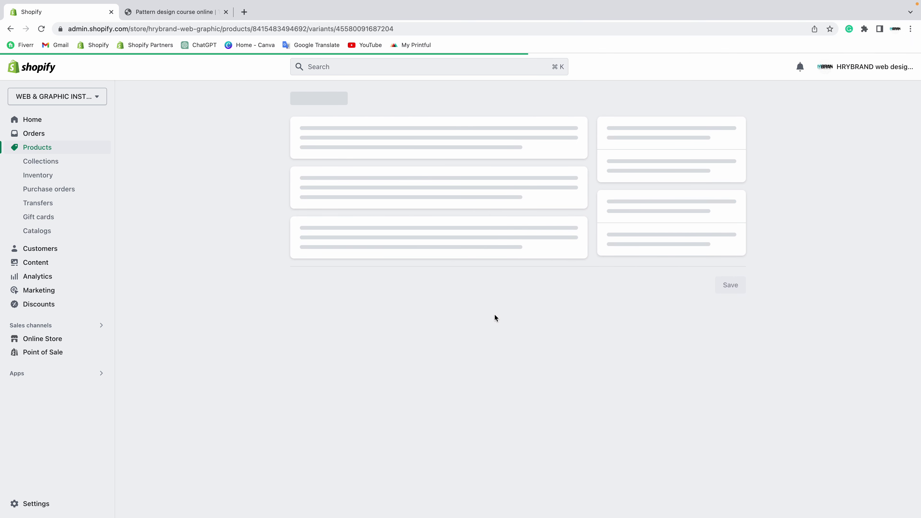
pyautogui.click(167, 15)
pyautogui.click(116, 11)
pyautogui.click(154, 17)
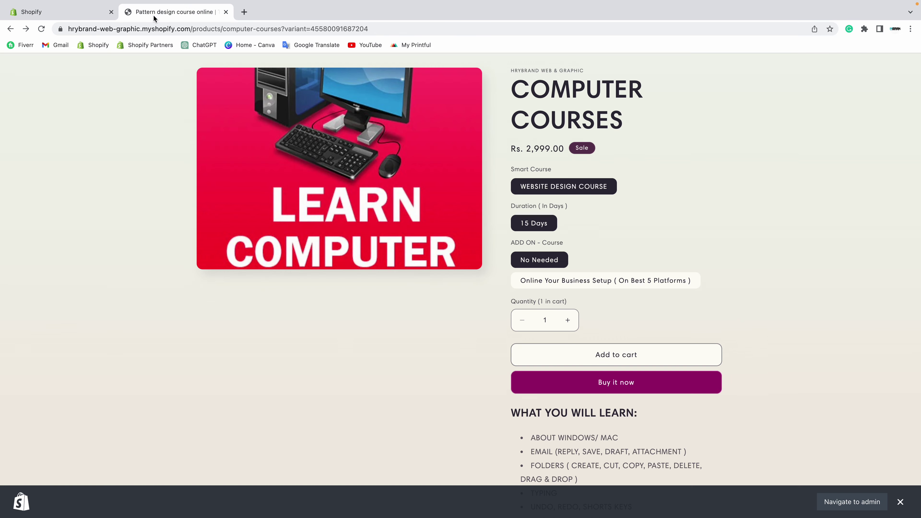
pyautogui.click(88, 18)
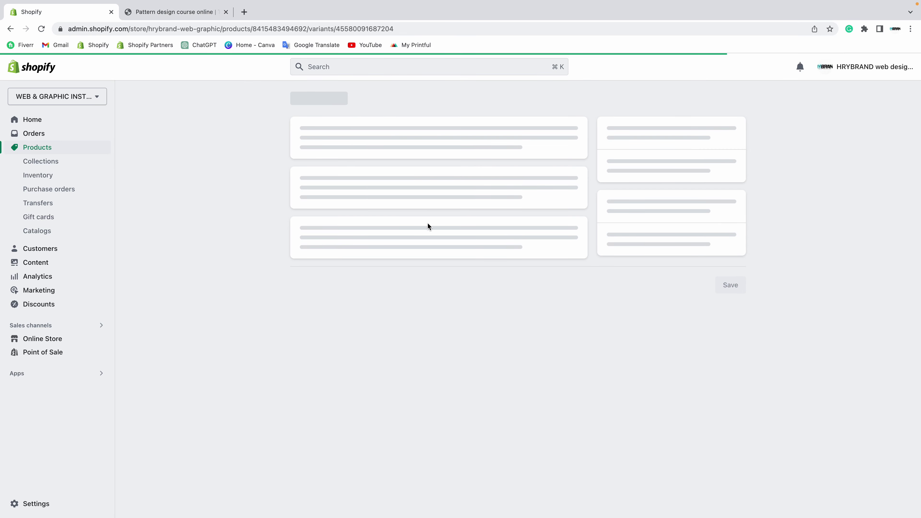
pyautogui.rightClick(175, 161)
pyautogui.press('ctrl+super+f')
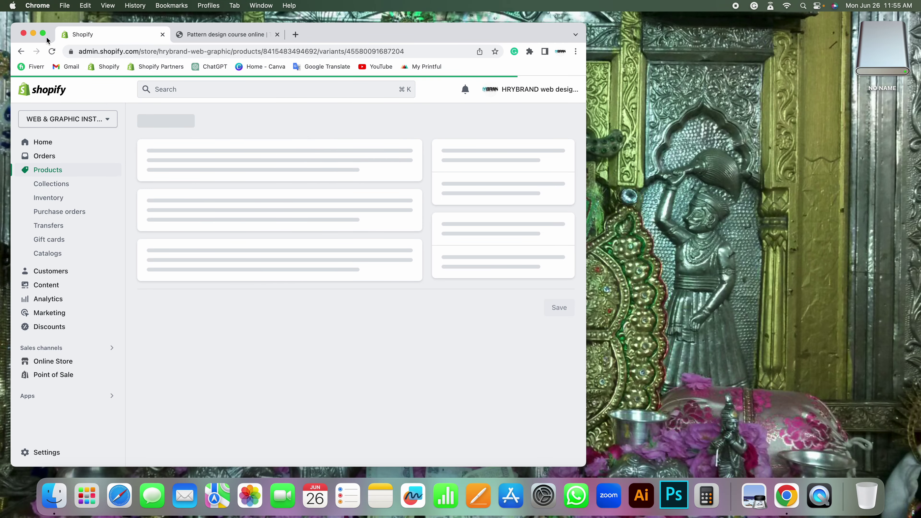
pyautogui.click(43, 33)
pyautogui.rightClick(197, 183)
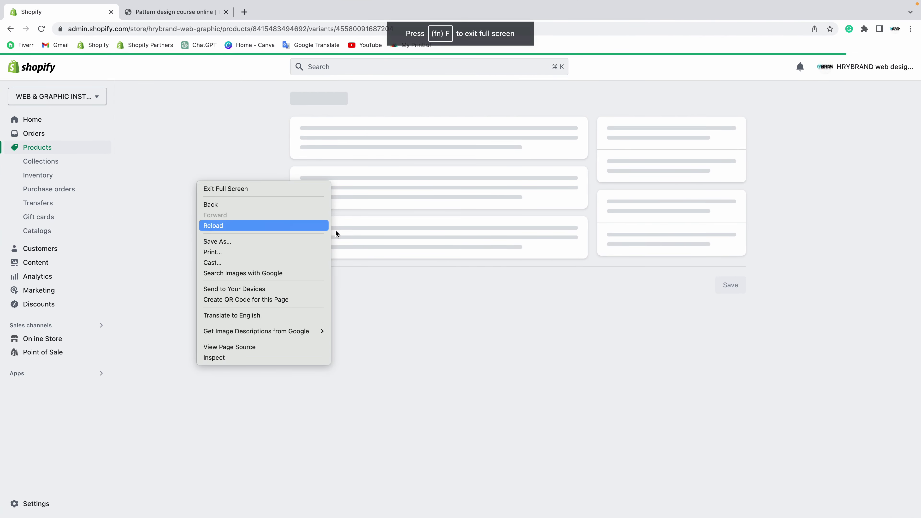
pyautogui.click(326, 226)
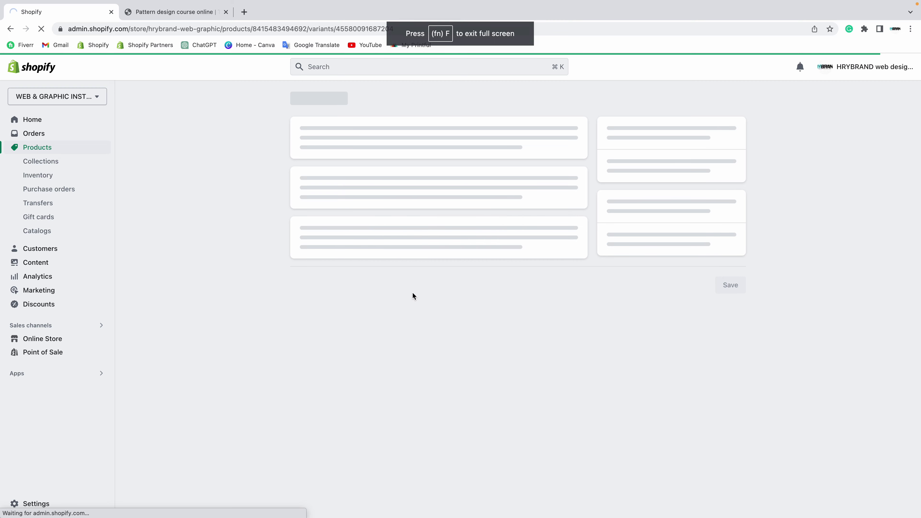
pyautogui.click(170, 12)
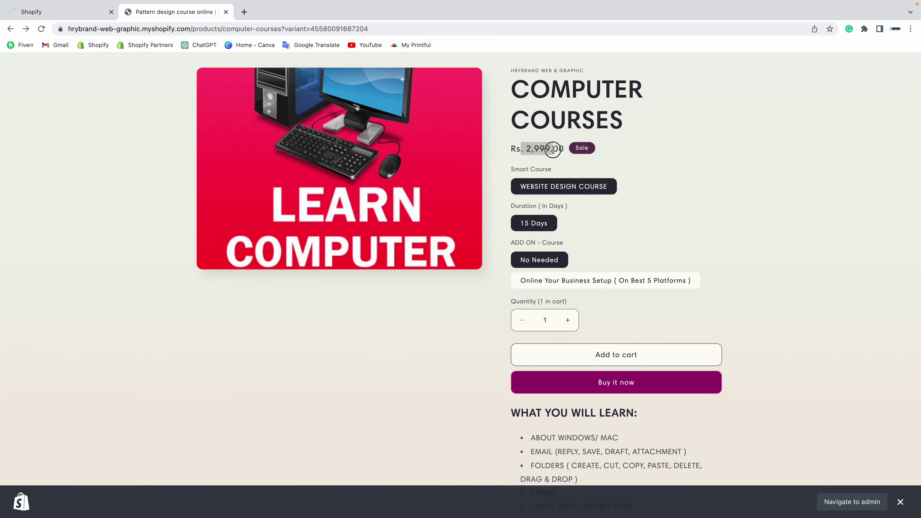
pyautogui.click(42, 14)
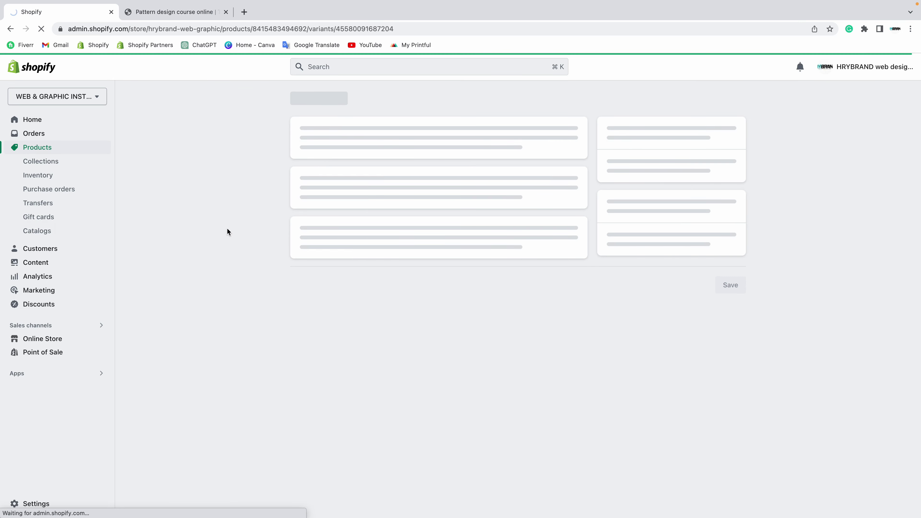
pyautogui.click(10, 28)
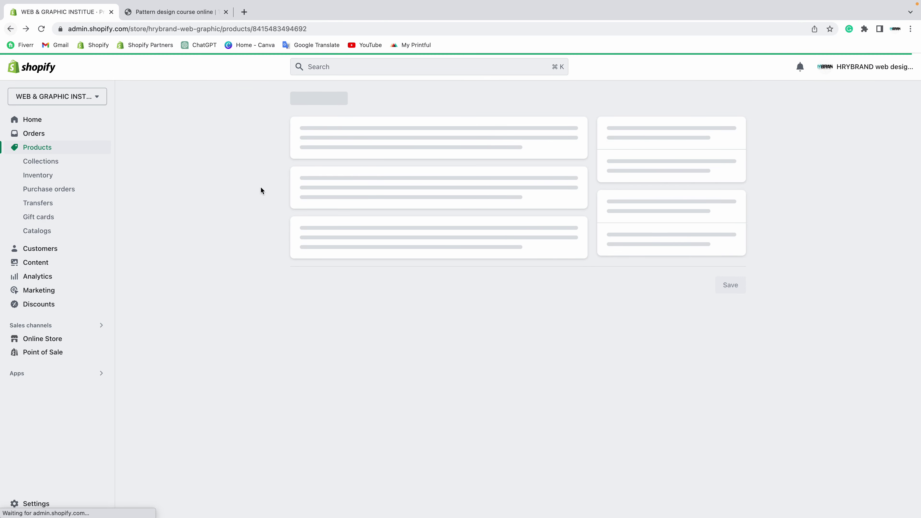
# - Open the WEBSITE DESIGN COURSE / 15 Days / No Needed variant, clear its compare-at price and save it
pyautogui.scroll(-12, 191, 341)
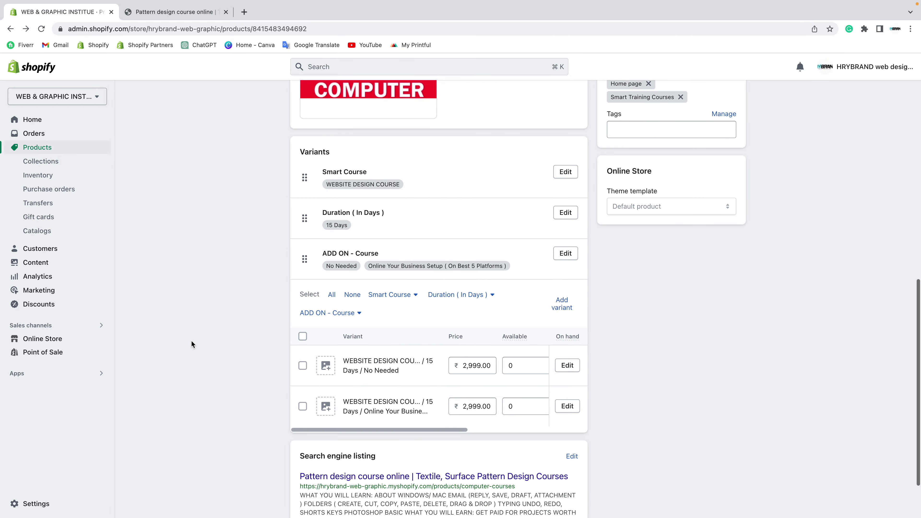
pyautogui.hscroll(5, 475, 367)
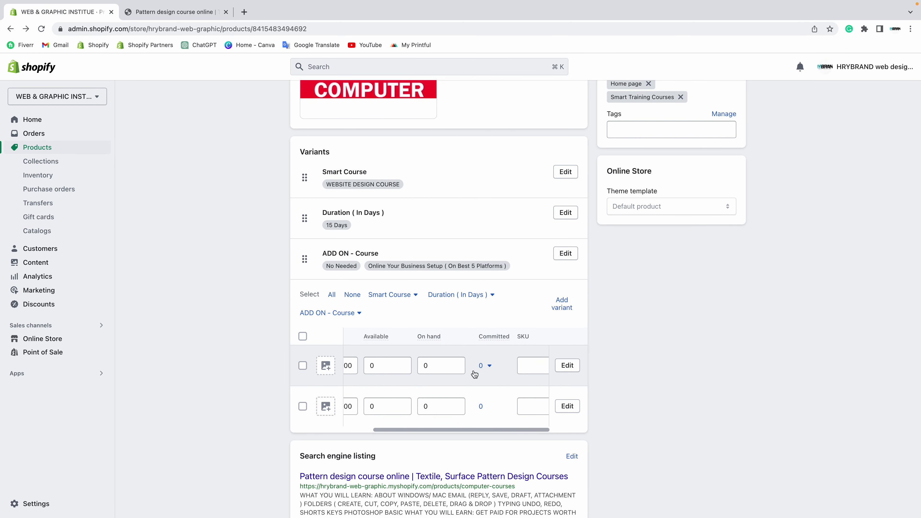
pyautogui.click(562, 365)
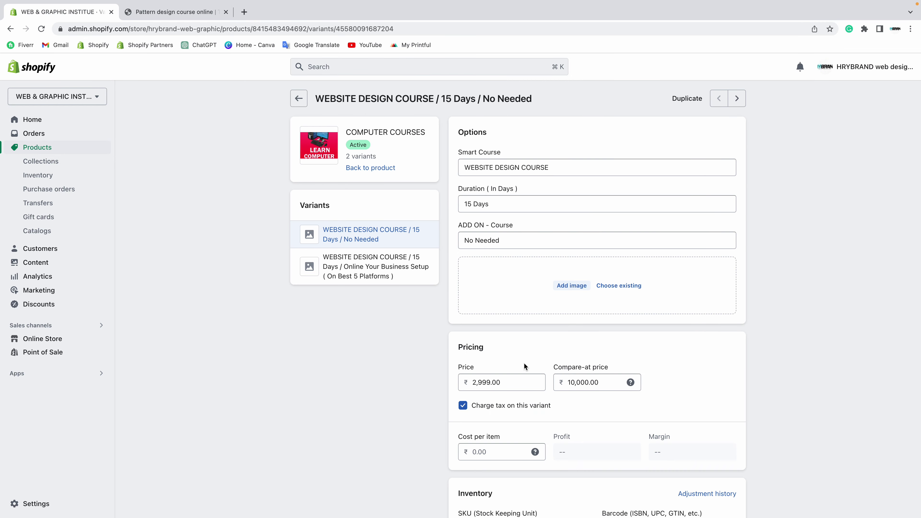
pyautogui.scroll(-1, 524, 362)
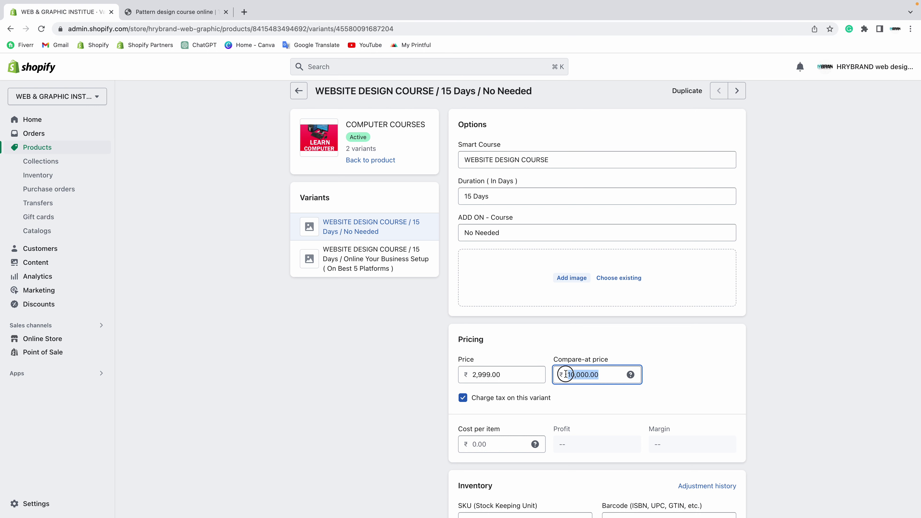
pyautogui.press('BackSpace')
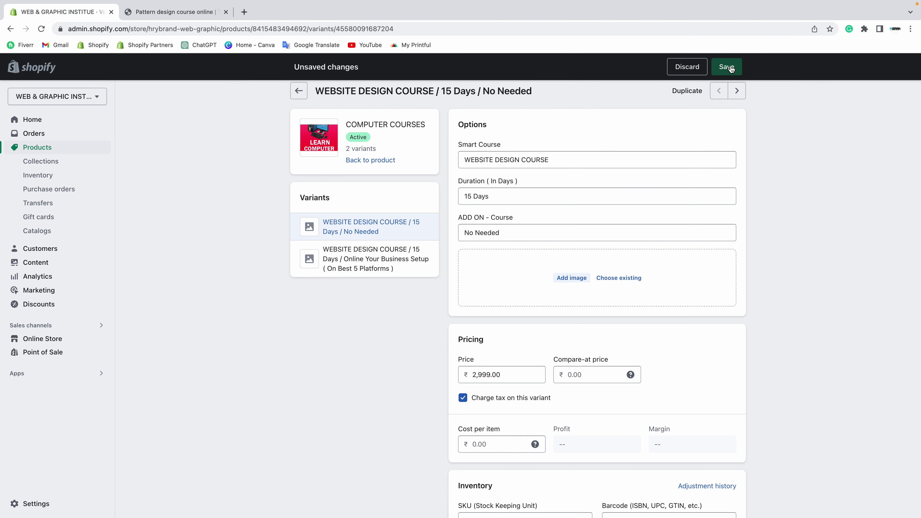
pyautogui.click(727, 67)
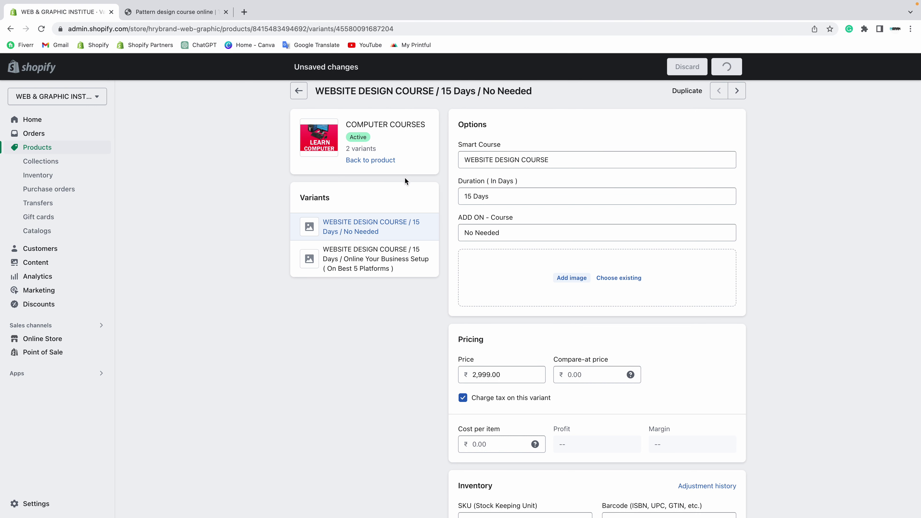
# - Clear the compare-at price of the Online Your Business Setup variant and save it
pyautogui.click(383, 262)
pyautogui.doubleClick(599, 388)
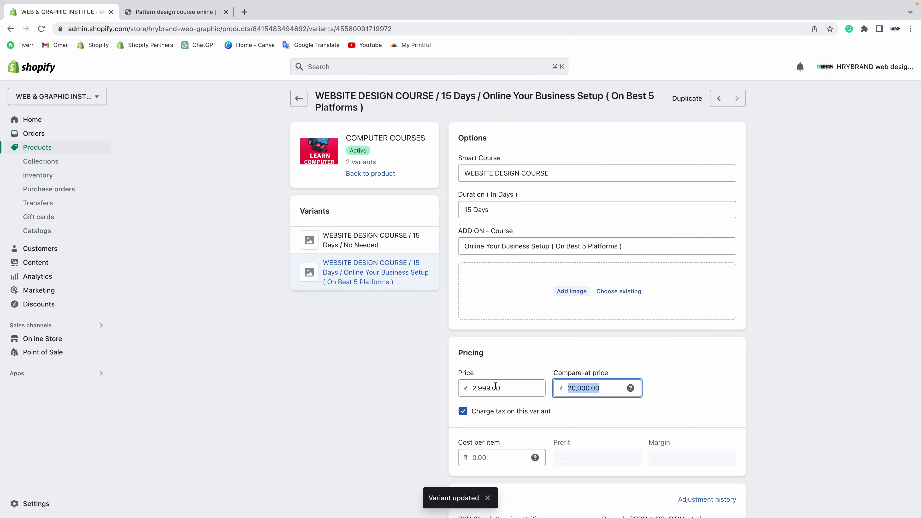
pyautogui.press('BackSpace')
pyautogui.press('super+s')
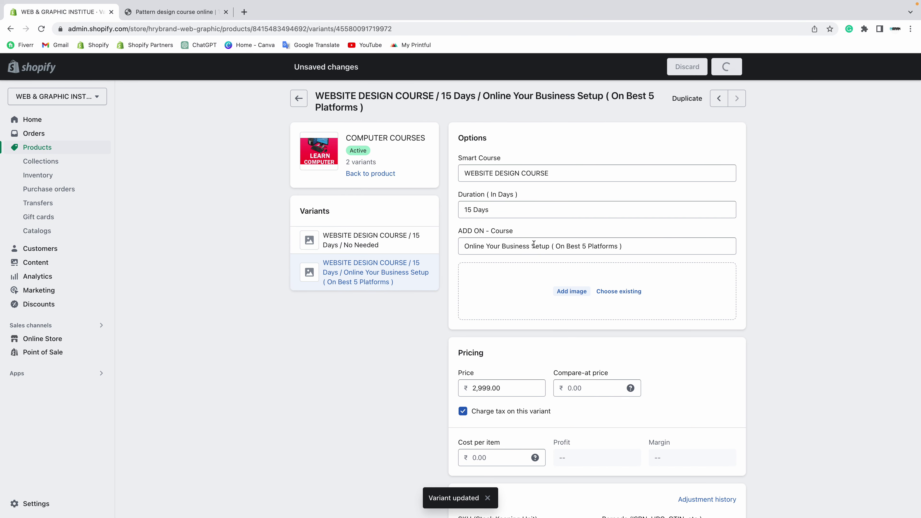
pyautogui.scroll(-8, 532, 243)
pyautogui.scroll(8, 270, 83)
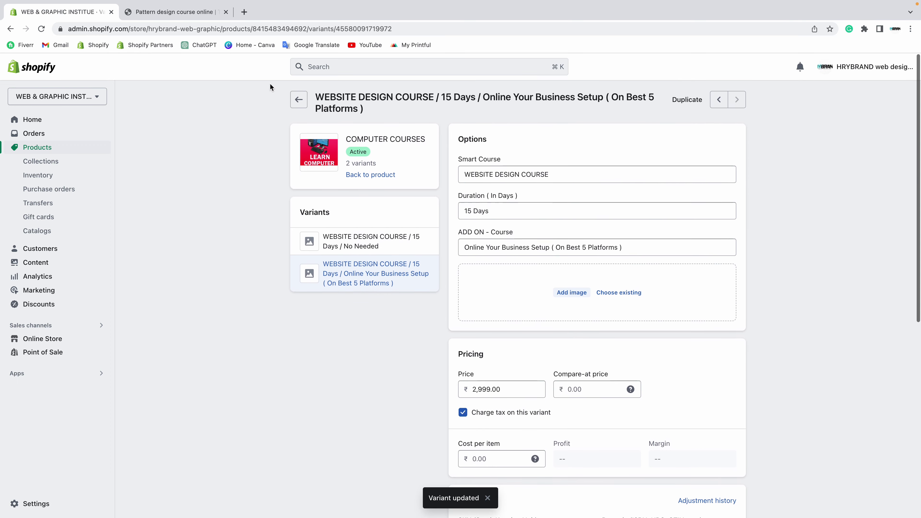
# - Return the admin to the product, and reload the storefront's COMPUTER COURSES page to check its price and Sale badge
pyautogui.click(299, 99)
pyautogui.click(174, 11)
pyautogui.rightClick(158, 152)
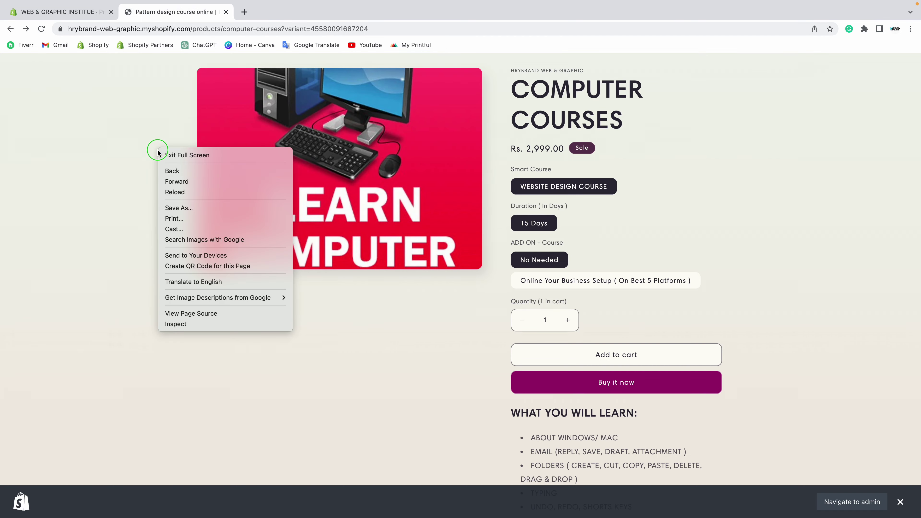
pyautogui.click(175, 192)
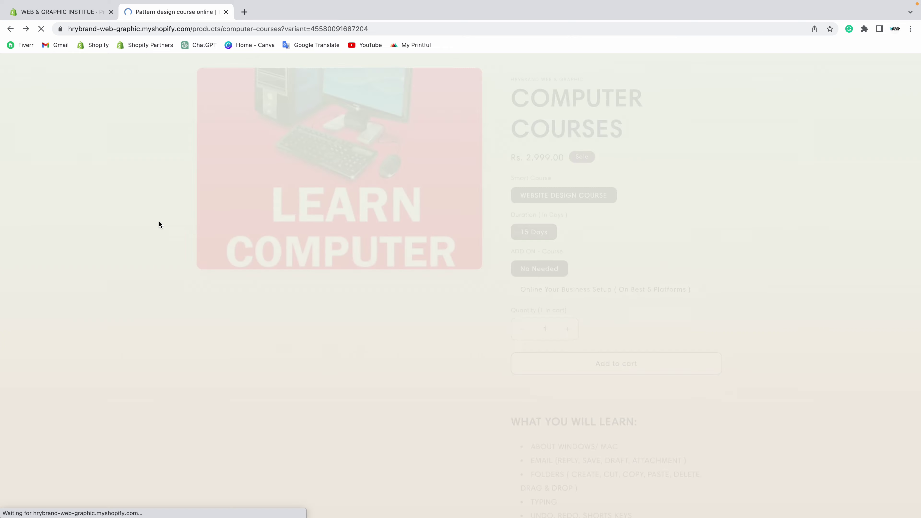
pyautogui.rightClick(133, 131)
pyautogui.click(203, 169)
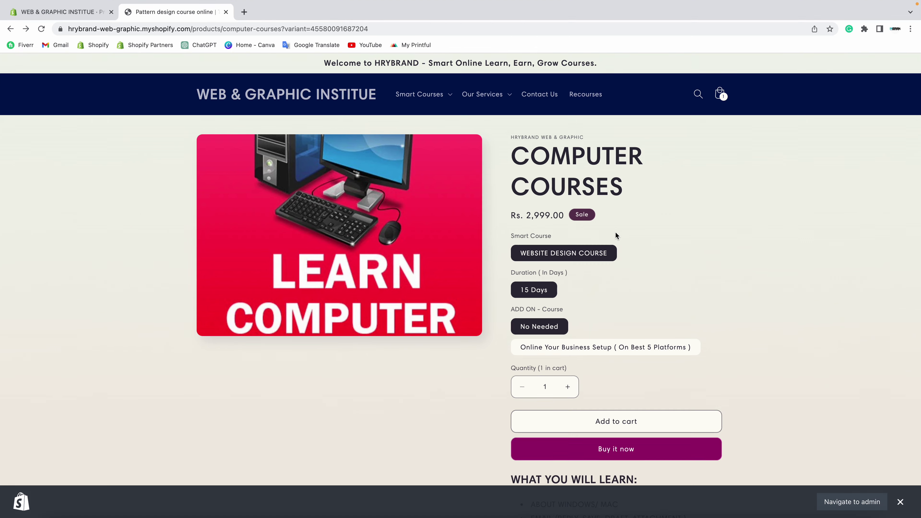
pyautogui.moveTo(527, 215); pyautogui.dragTo(557, 215)
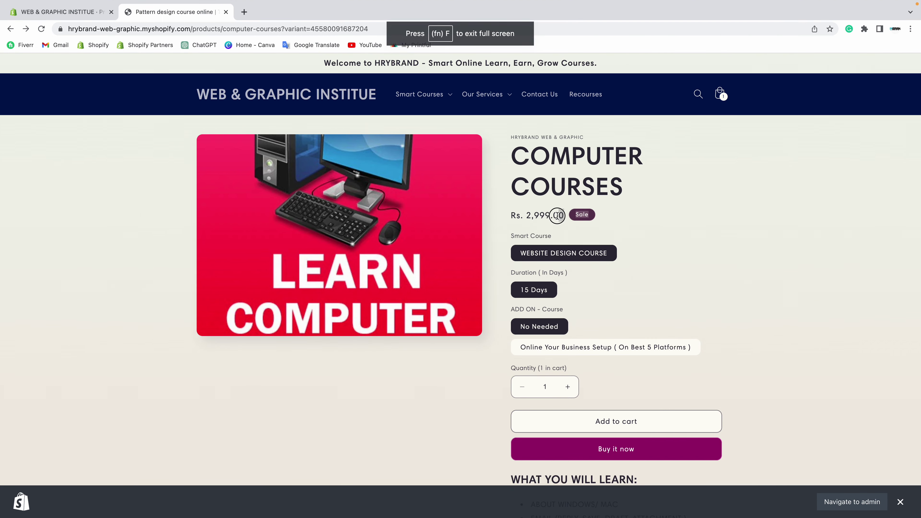
pyautogui.rightClick(130, 211)
pyautogui.click(207, 251)
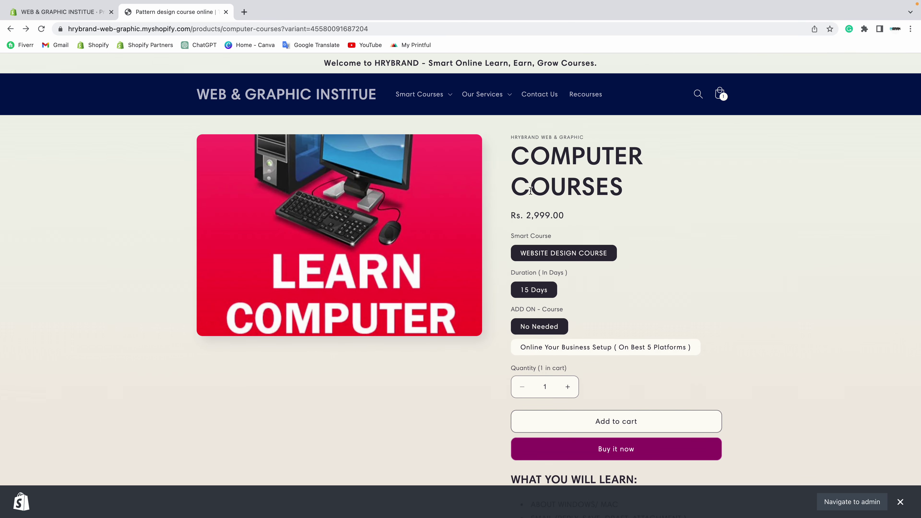
# - Review the COMPUTER COURSES product in the admin and return to its storefront page
pyautogui.hotkey('ctrl', 'shift', 'Tab')
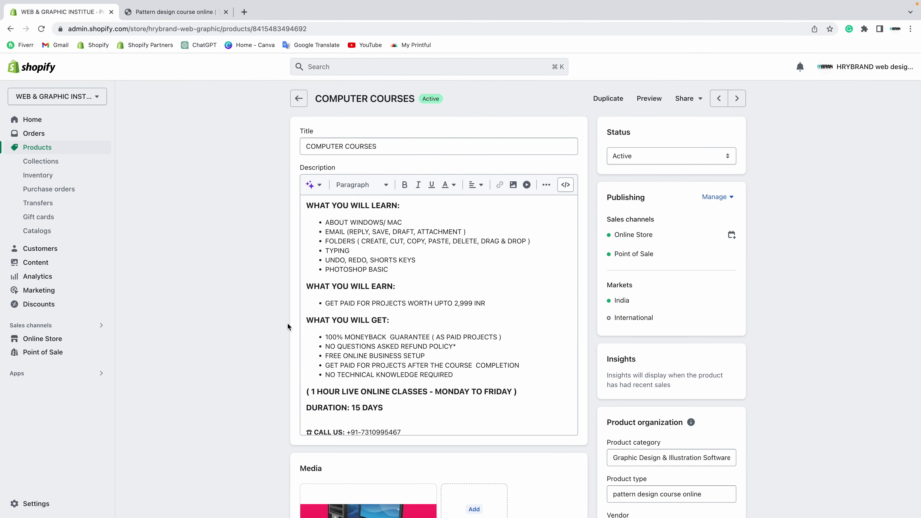
pyautogui.scroll(-10, 288, 322)
pyautogui.click(189, 17)
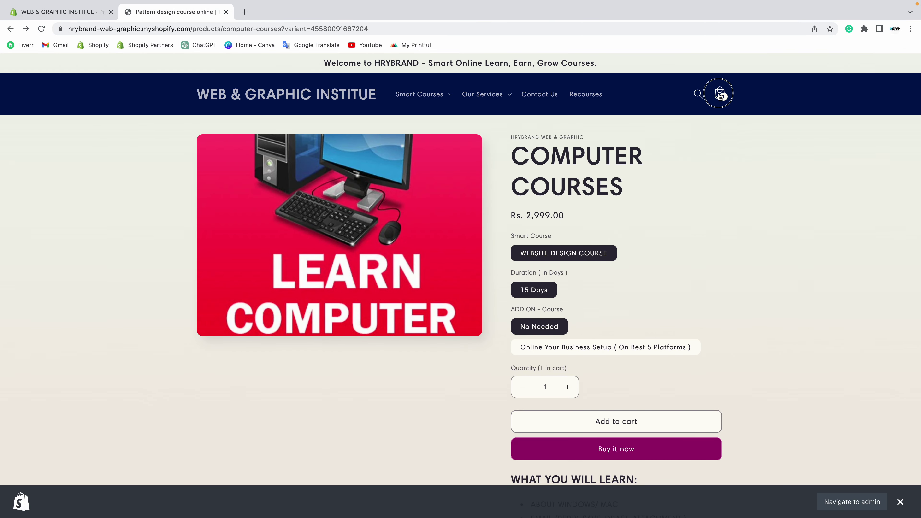
# - From the Smart Training Courses collection, add SMART META SEO ONLINE COURSE with 15 Days and No Needed to the cart, and view the cart
pyautogui.click(719, 95)
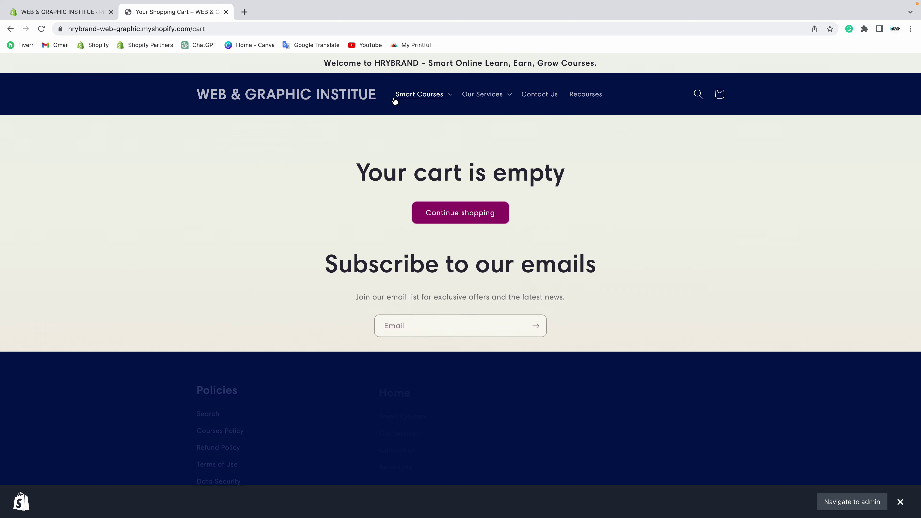
pyautogui.click(419, 94)
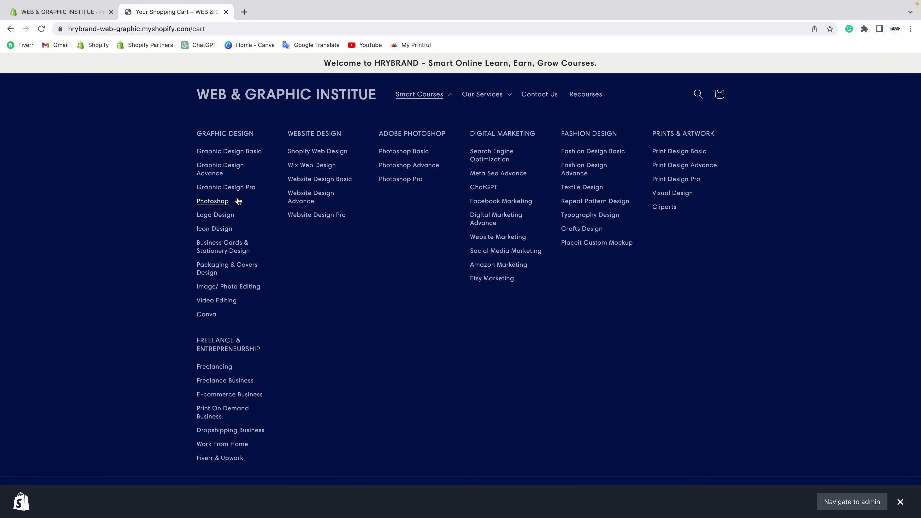
pyautogui.click(243, 214)
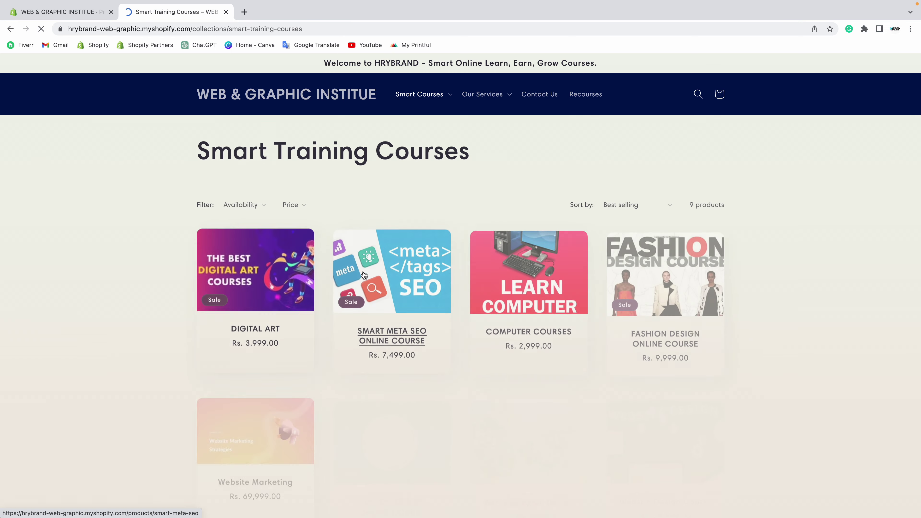
pyautogui.click(403, 283)
pyautogui.scroll(-2, 520, 262)
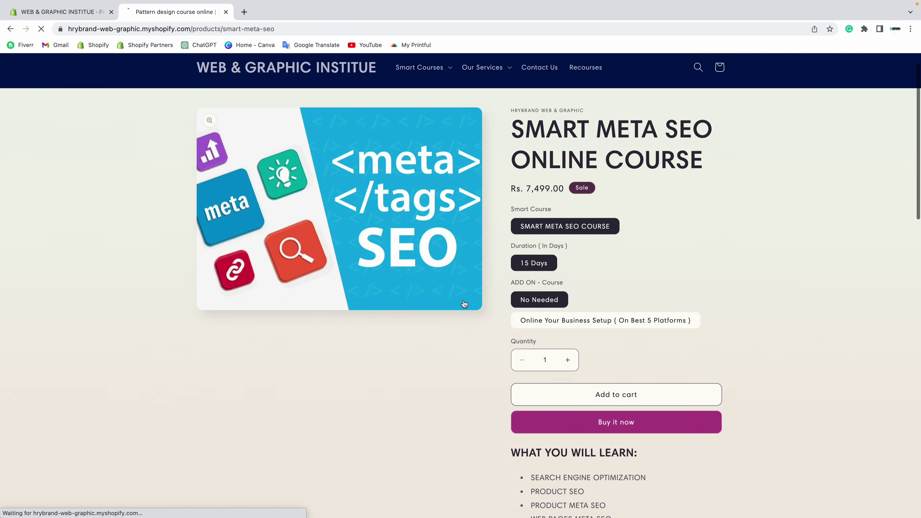
pyautogui.click(616, 385)
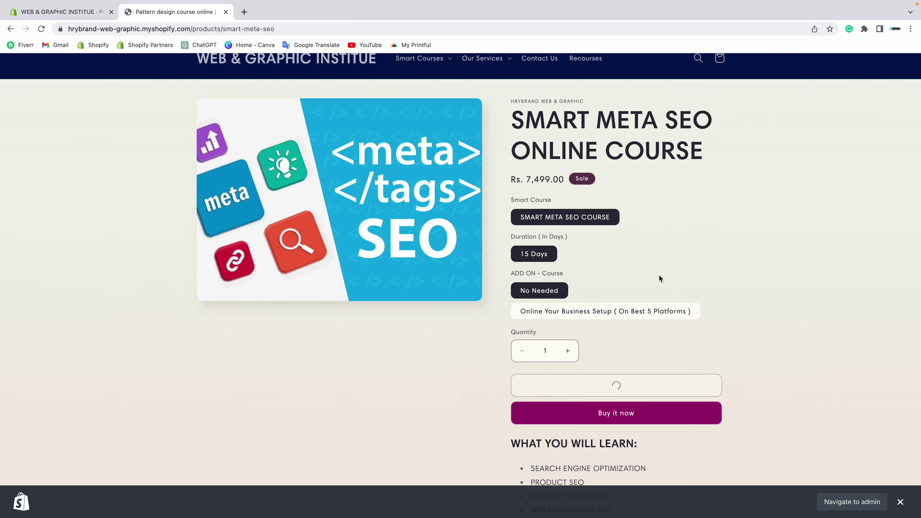
pyautogui.click(625, 229)
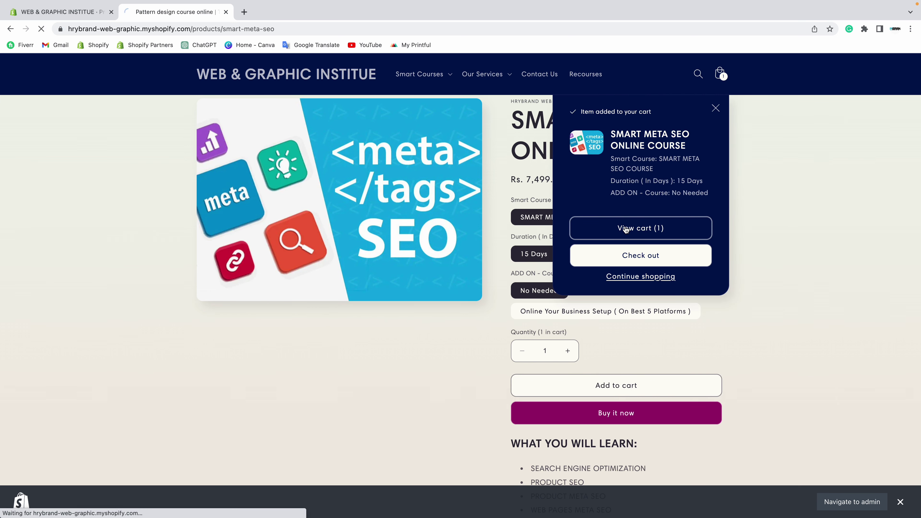
# - Check the original and discounted prices of the SMART META SEO ONLINE COURSE in the cart and proceed to checkout
pyautogui.moveTo(686, 229); pyautogui.dragTo(723, 230)
pyautogui.click(691, 233)
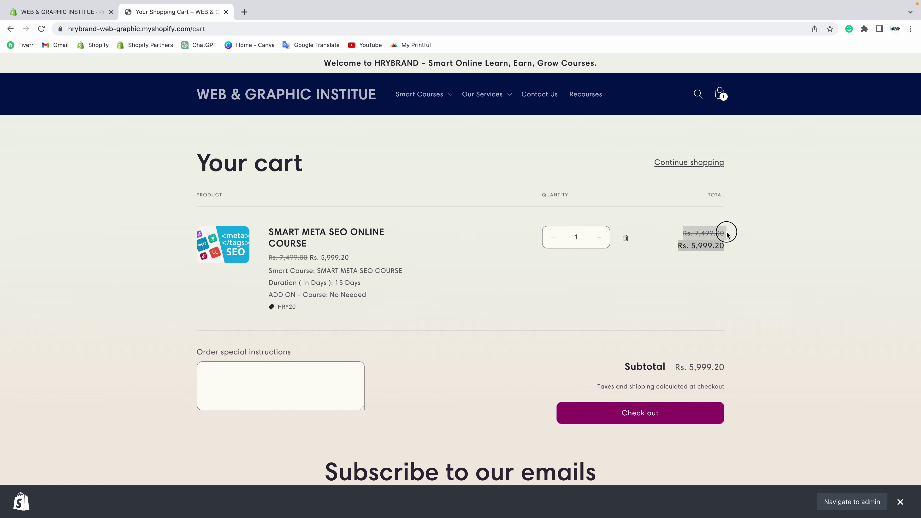
pyautogui.moveTo(677, 250); pyautogui.dragTo(733, 250)
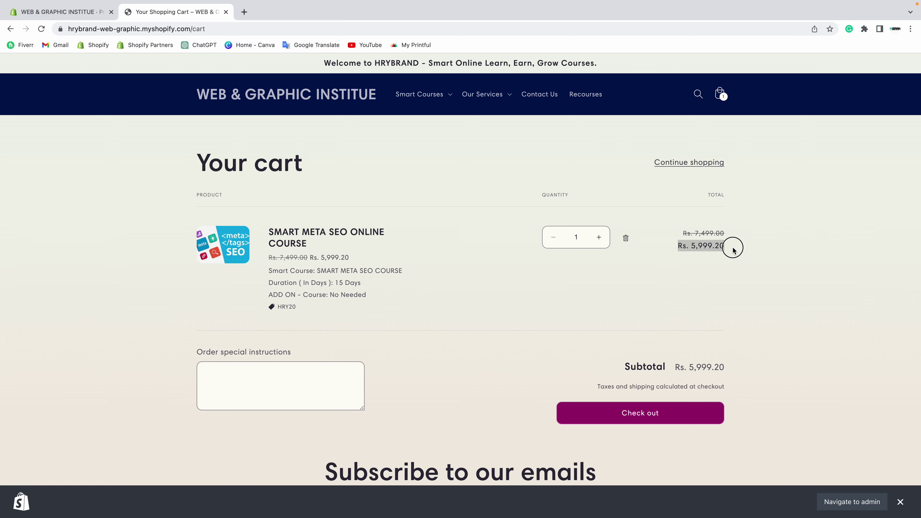
pyautogui.click(642, 413)
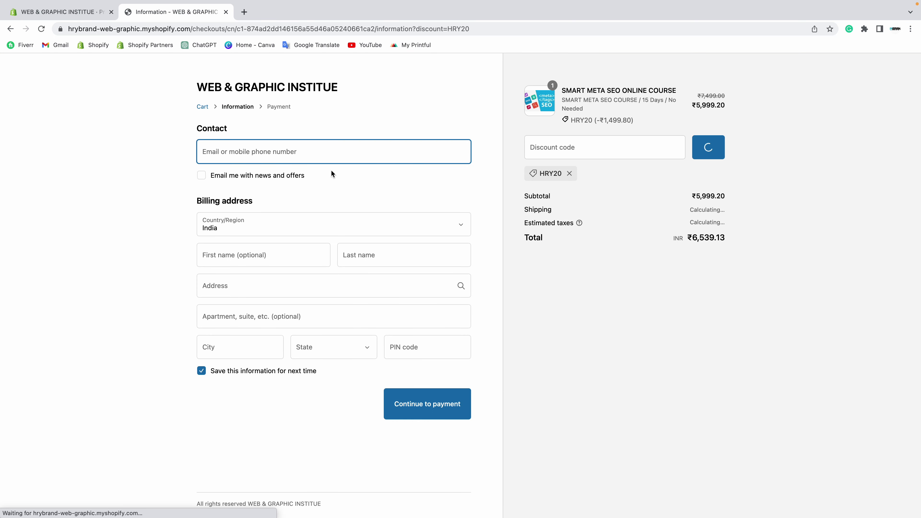
# - Remove the HRY20 discount from the checkout, check the order total without it, and apply HRY20 again
pyautogui.click(551, 148)
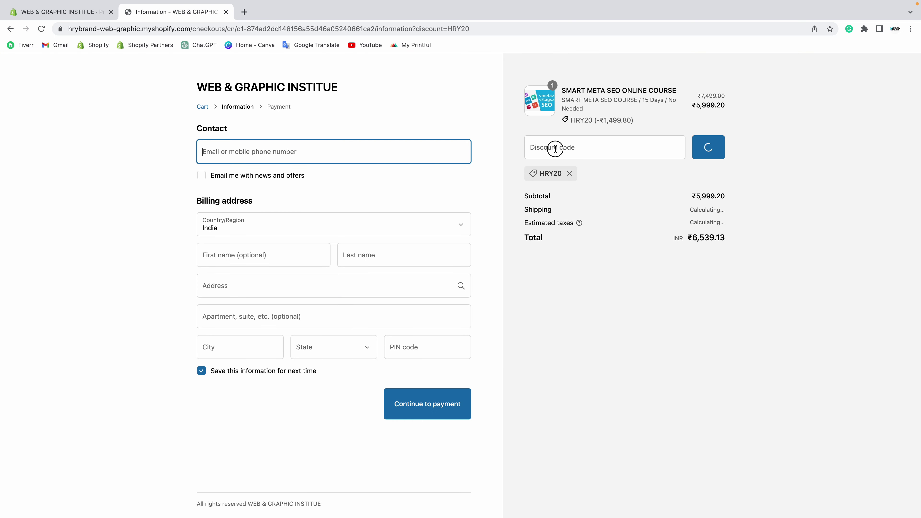
pyautogui.click(570, 174)
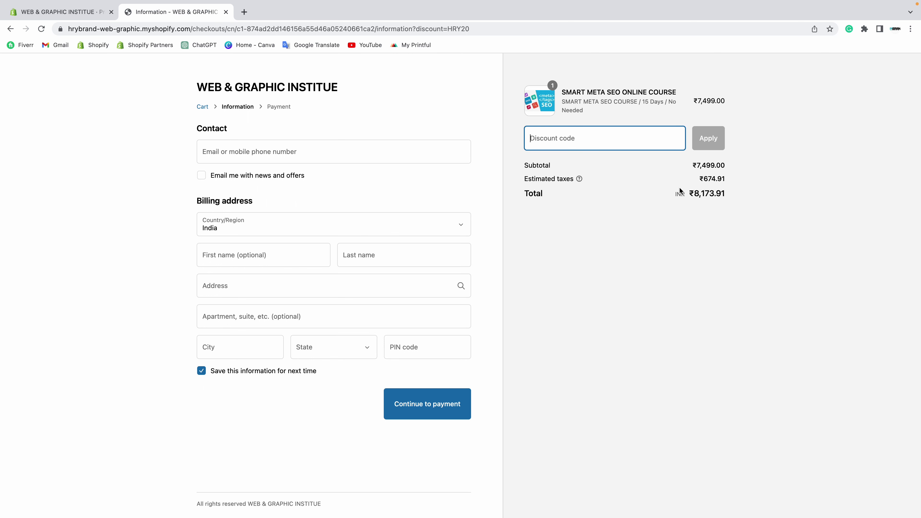
pyautogui.moveTo(693, 193); pyautogui.dragTo(740, 191)
pyautogui.click(564, 142)
pyautogui.write('HRY20')
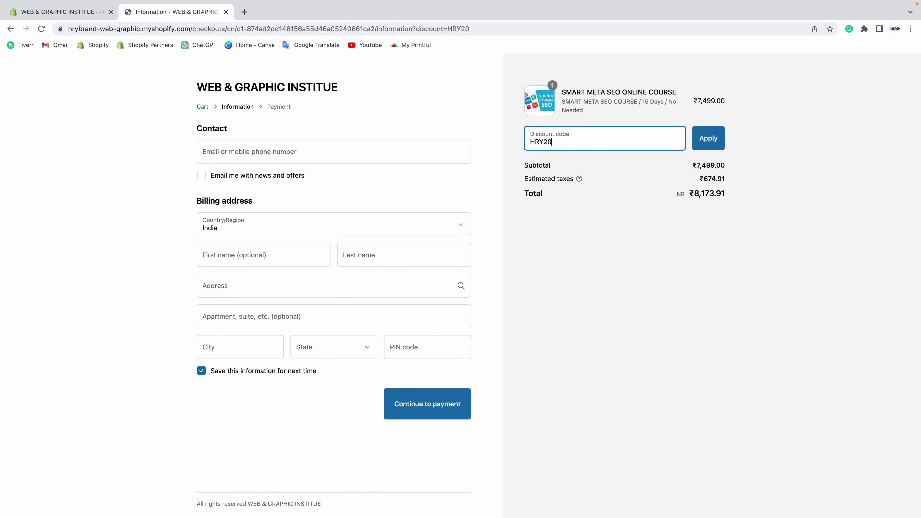
pyautogui.click(708, 138)
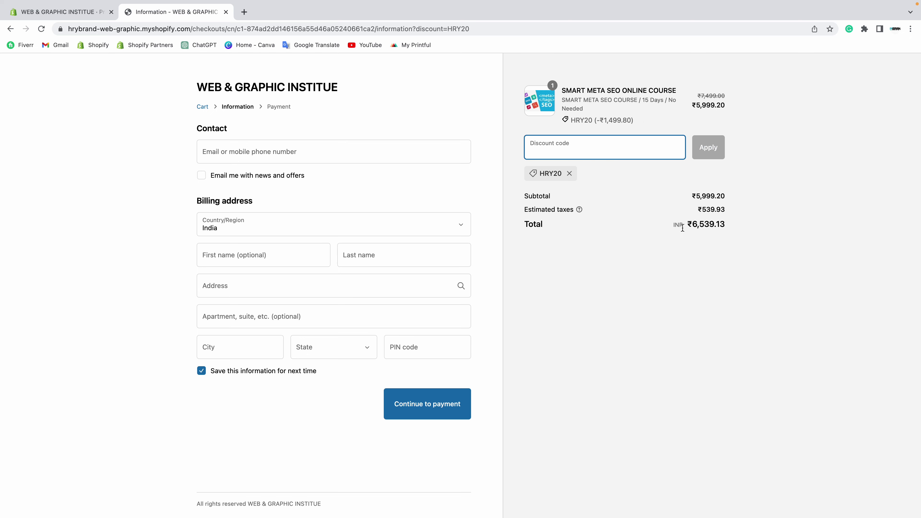
# - Remove HRY20 from the checkout, and copy the discount code FLAT50%OFF from its details page in the store admin
pyautogui.click(569, 173)
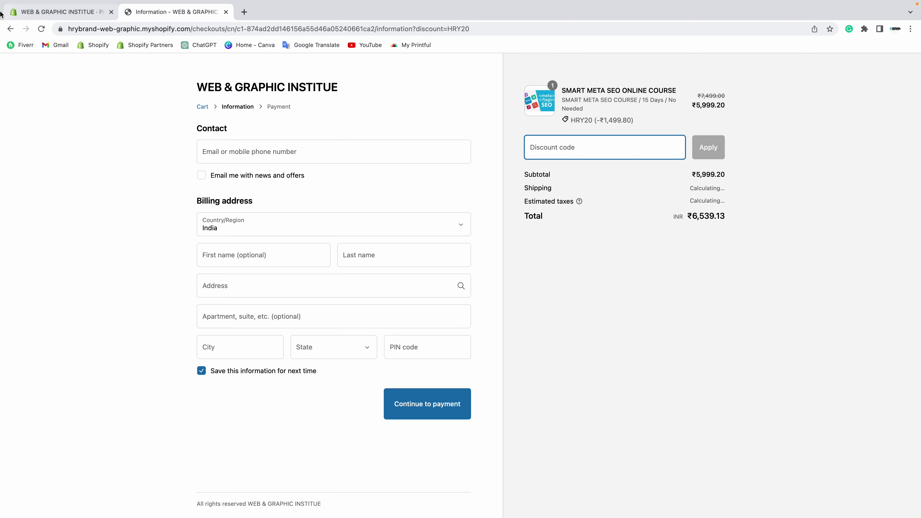
pyautogui.click(40, 15)
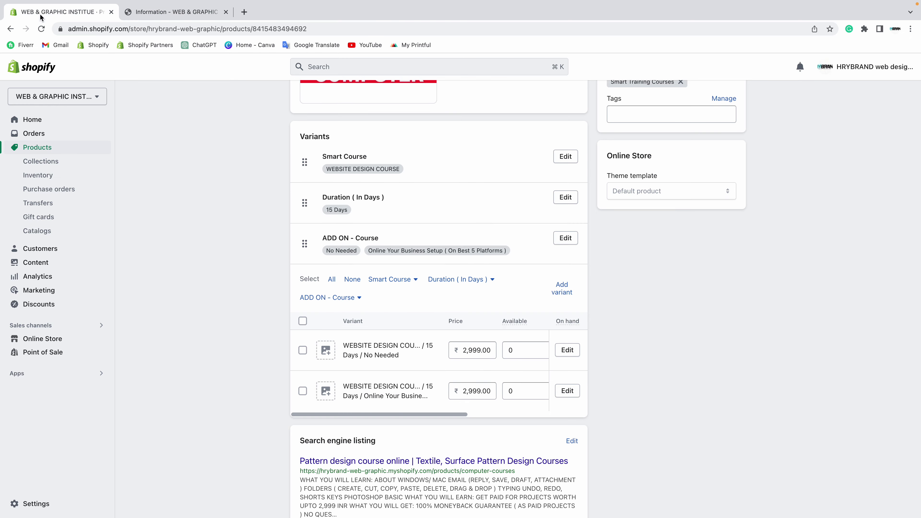
pyautogui.click(37, 304)
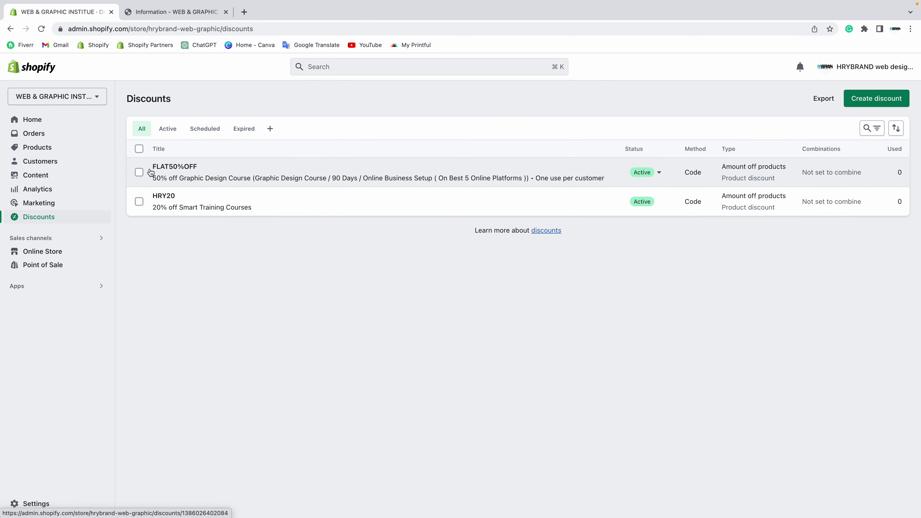
pyautogui.click(184, 171)
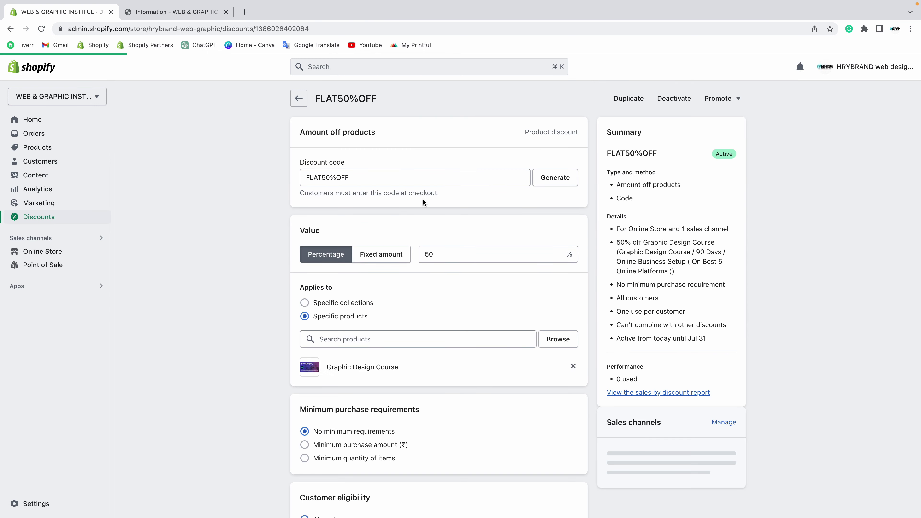
pyautogui.moveTo(352, 176); pyautogui.dragTo(298, 175)
pyautogui.press('super+c')
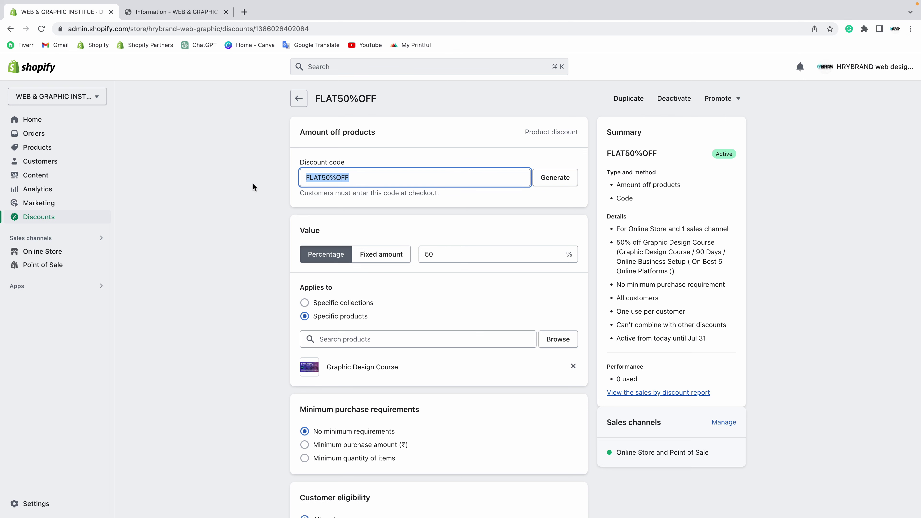
# - Return to the checkout and try to apply the copied FLAT50%OFF code to the SMART META SEO ONLINE COURSE order
pyautogui.hotkey('ctrl', 'Tab')
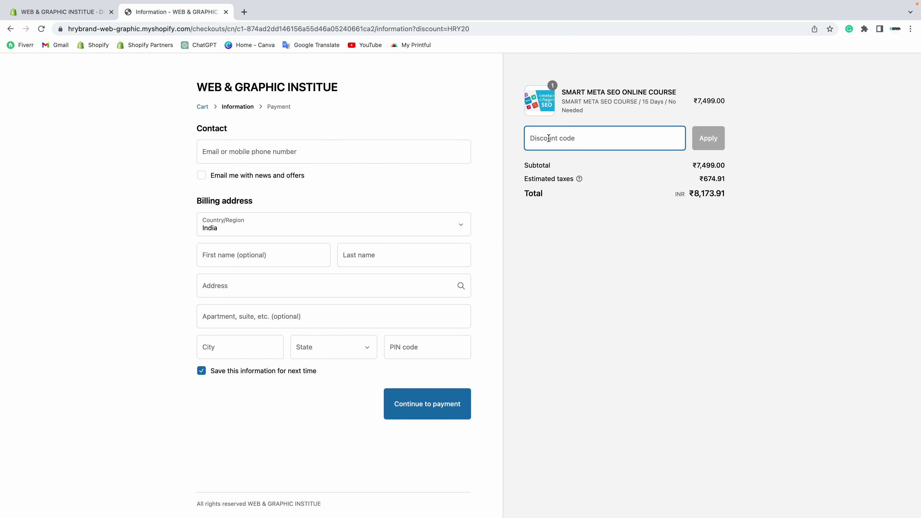
pyautogui.press('super+v')
pyautogui.press('Return')
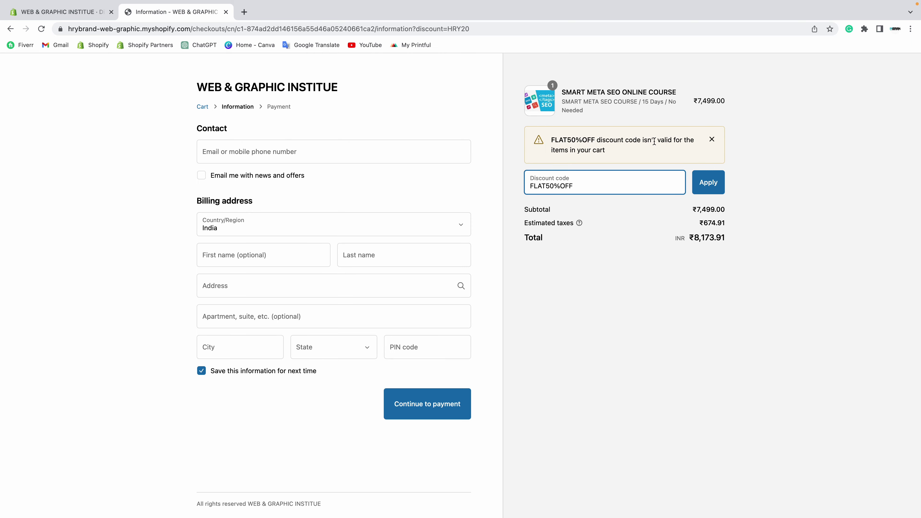
# - In the admin, make FLAT50%OFF apply to the Smart Training Courses collection instead of specific products, save it and return to the Discounts list
pyautogui.hotkey('ctrl', 'shift', 'Tab')
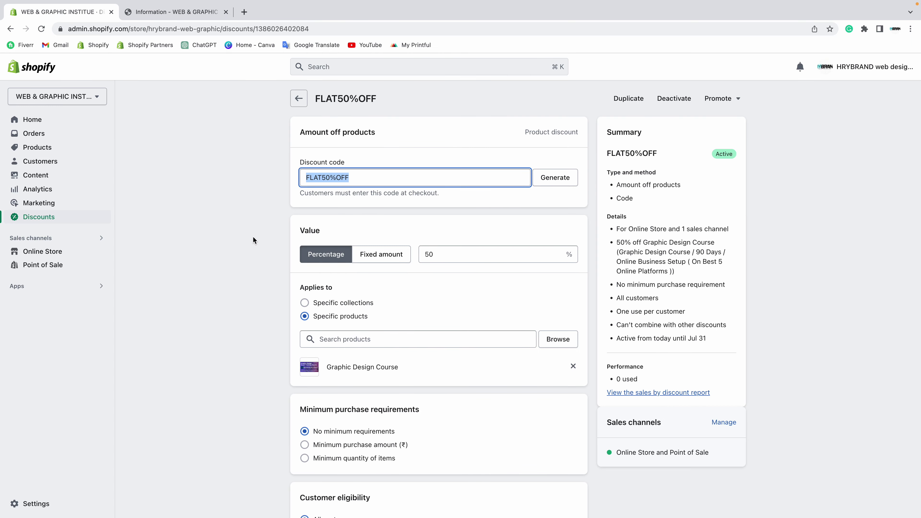
pyautogui.scroll(-2, 253, 236)
pyautogui.click(302, 162)
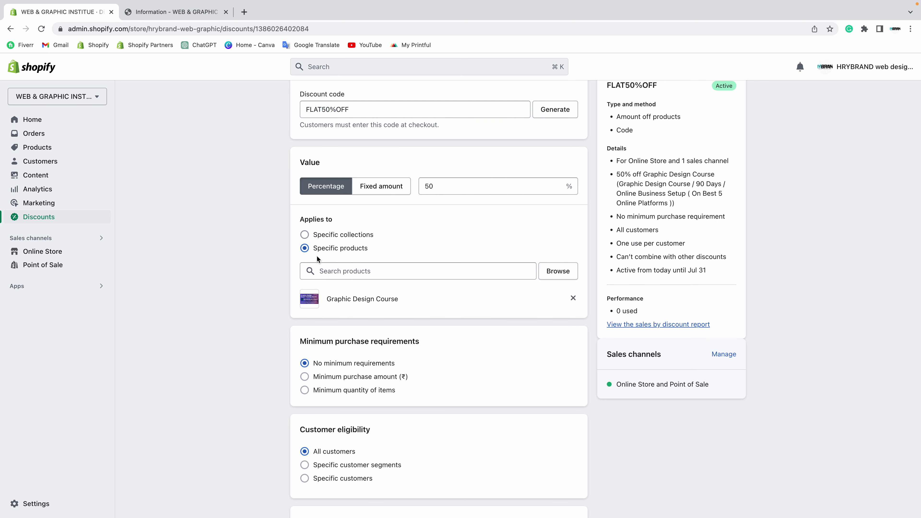
pyautogui.moveTo(305, 219); pyautogui.dragTo(356, 222)
pyautogui.click(350, 253)
pyautogui.click(337, 238)
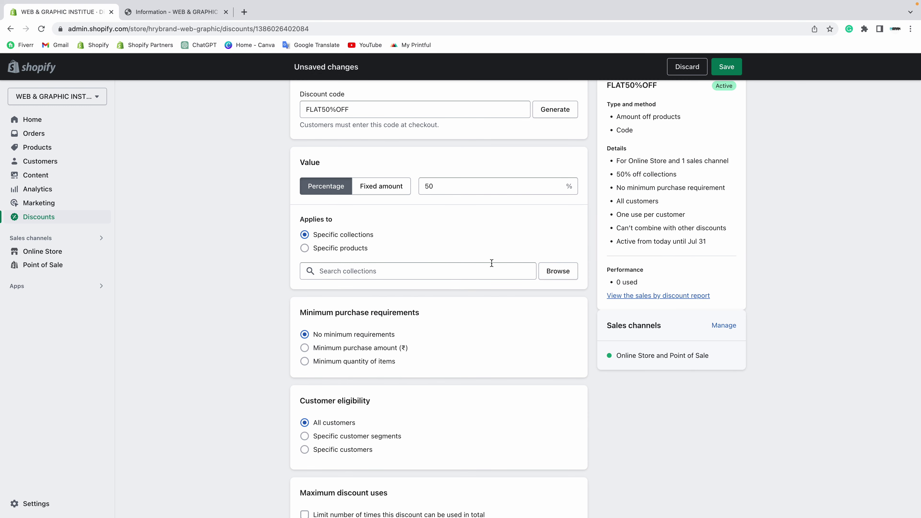
pyautogui.click(540, 272)
pyautogui.click(366, 234)
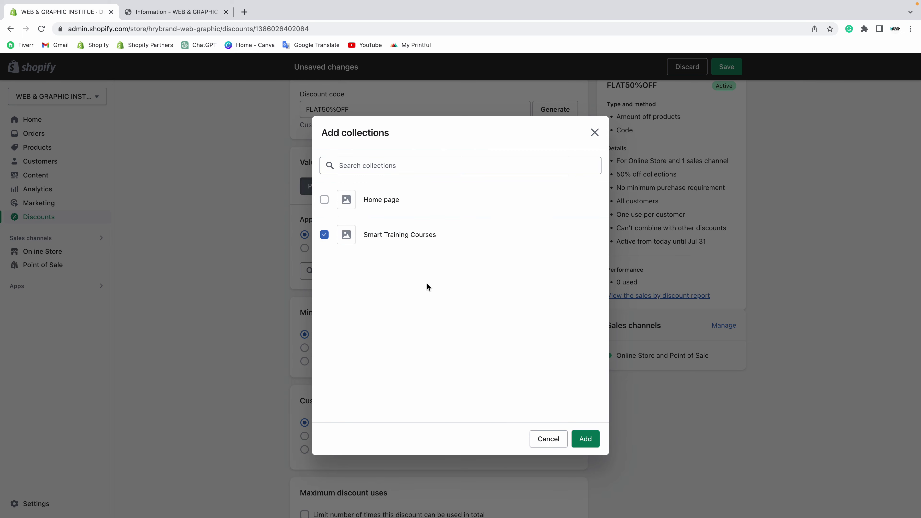
pyautogui.click(585, 438)
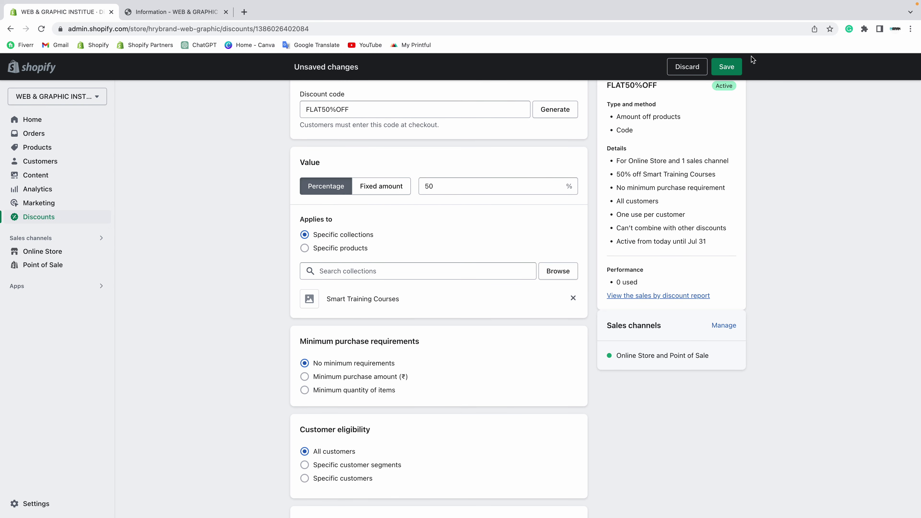
pyautogui.click(726, 67)
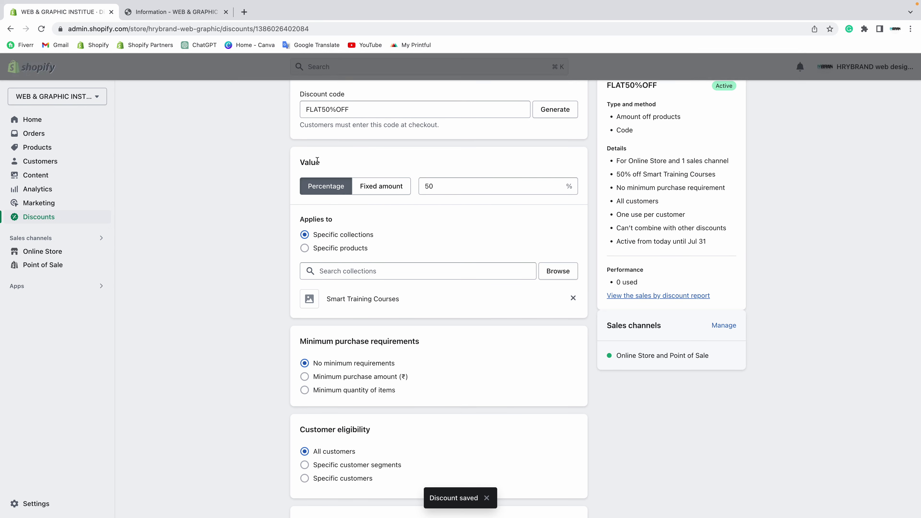
pyautogui.scroll(3, 261, 173)
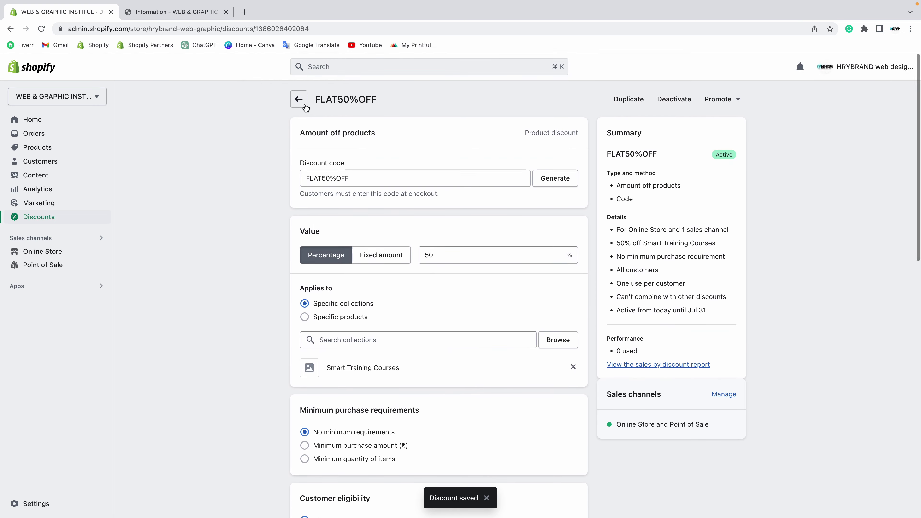
pyautogui.click(300, 99)
pyautogui.rightClick(293, 253)
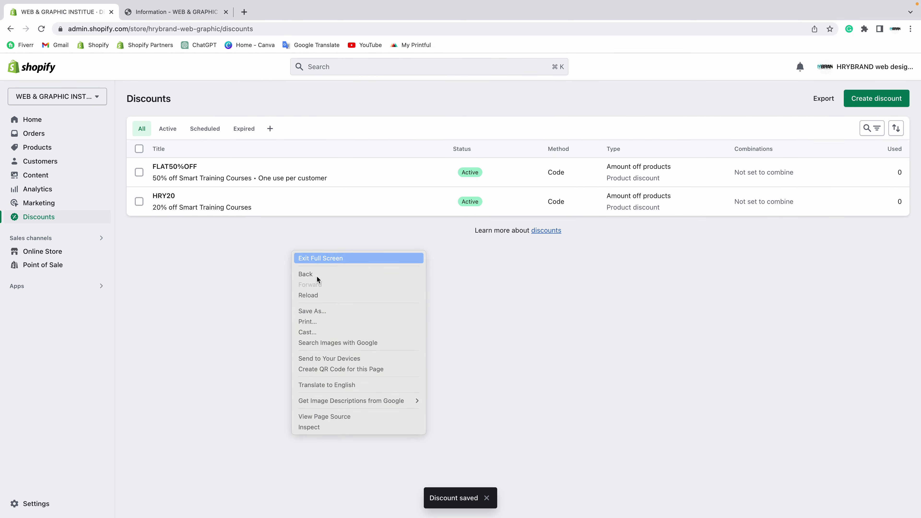
pyautogui.press('ctrl+super+f')
pyautogui.click(43, 33)
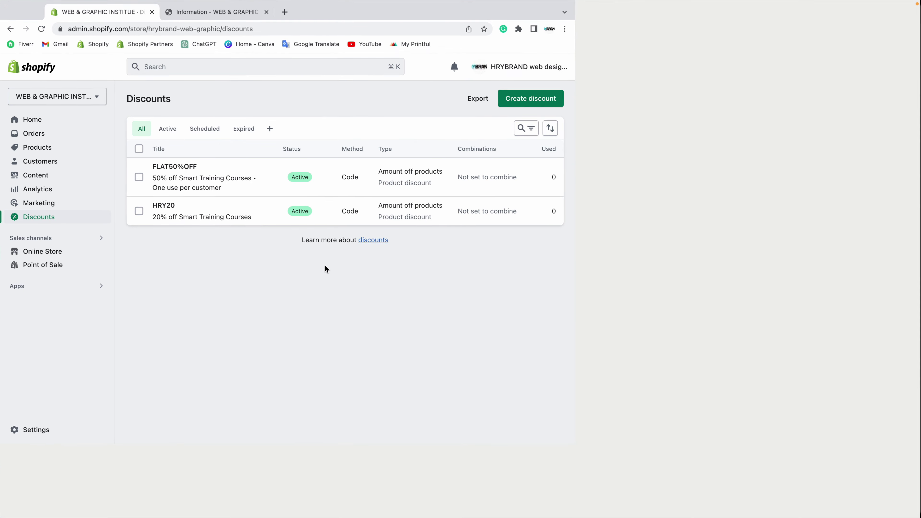
# - Reload the Discounts list, and reload the checkout page of the storefront
pyautogui.rightClick(341, 274)
pyautogui.click(364, 315)
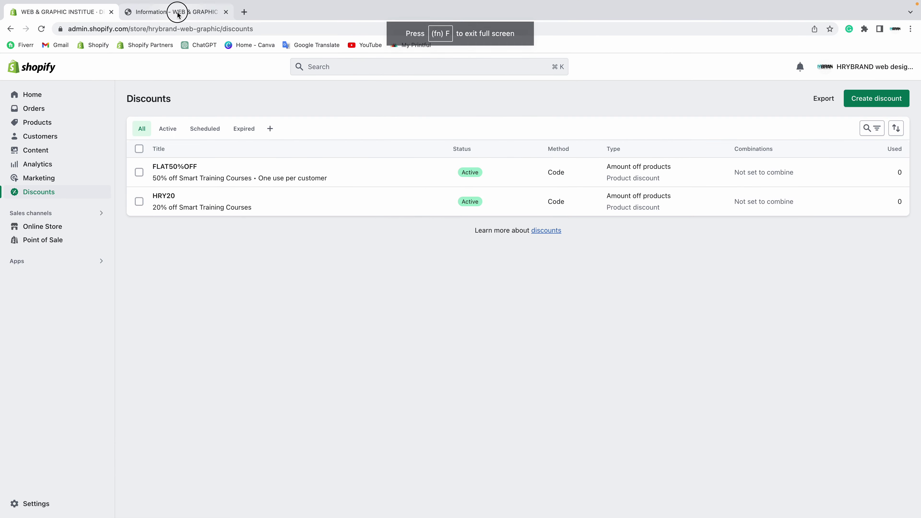
pyautogui.click(177, 12)
pyautogui.rightClick(127, 131)
pyautogui.click(152, 170)
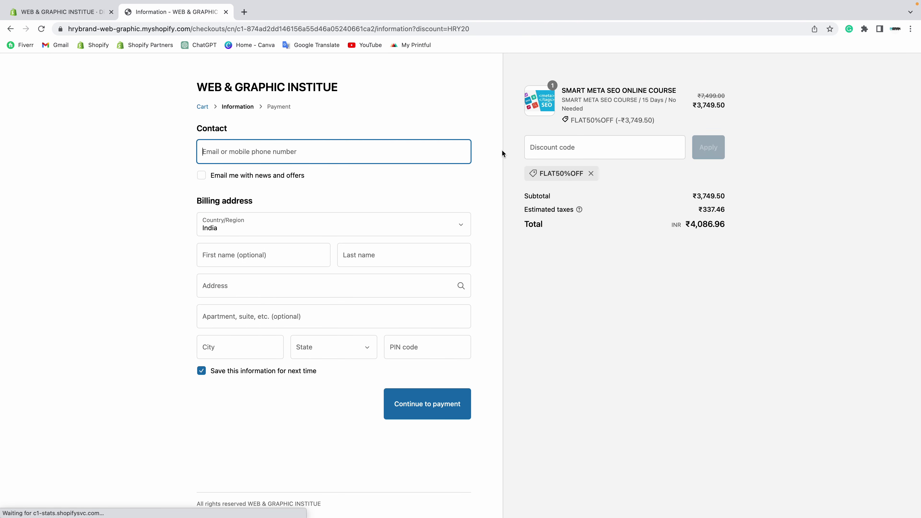
# - Remove the applied FLAT50%OFF discount from the checkout, enter and apply FLAT50%OFF again, and check the order total
pyautogui.click(568, 147)
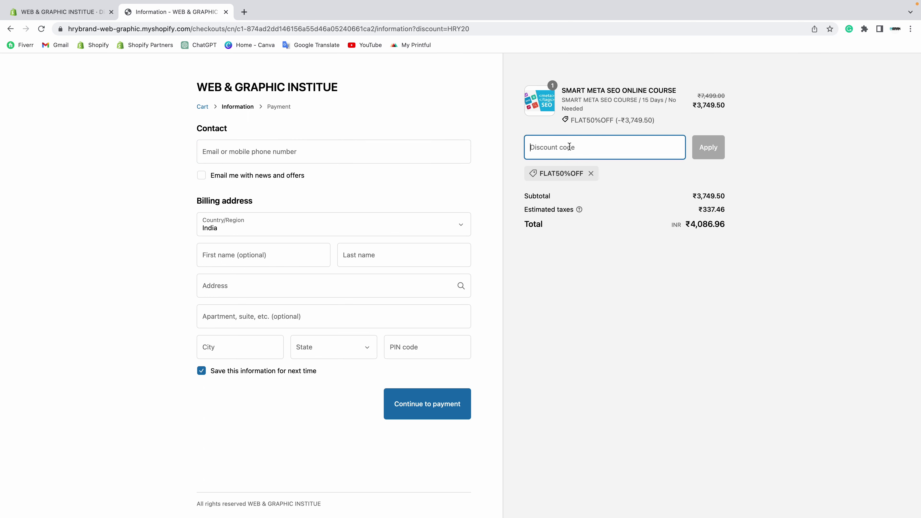
pyautogui.press('super+v')
pyautogui.click(592, 175)
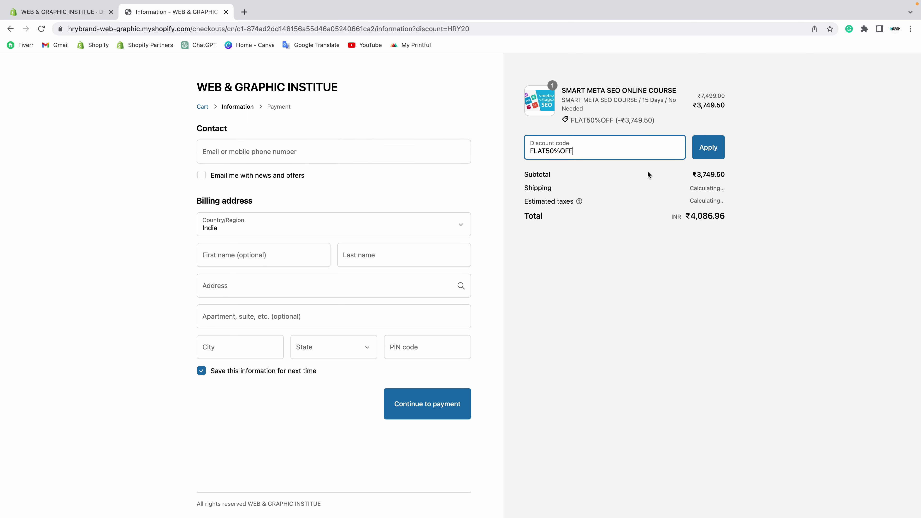
pyautogui.click(707, 148)
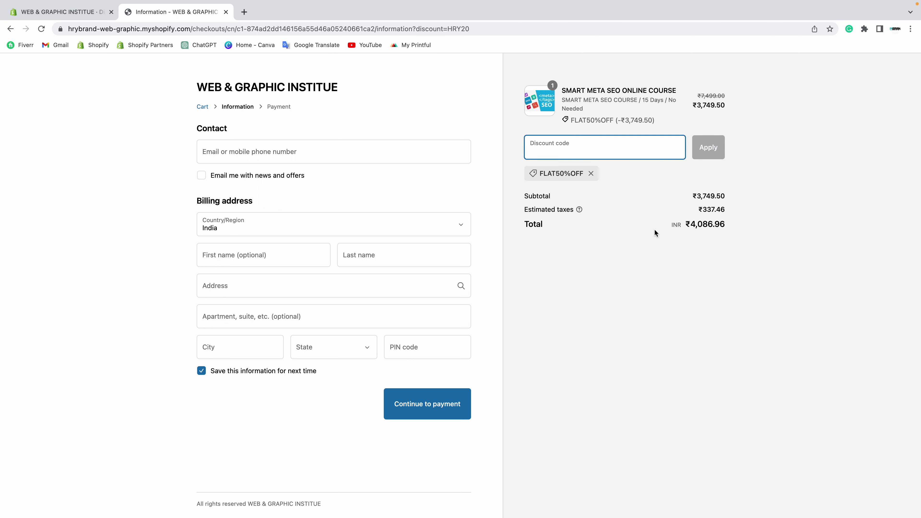
pyautogui.moveTo(690, 224); pyautogui.dragTo(746, 228)
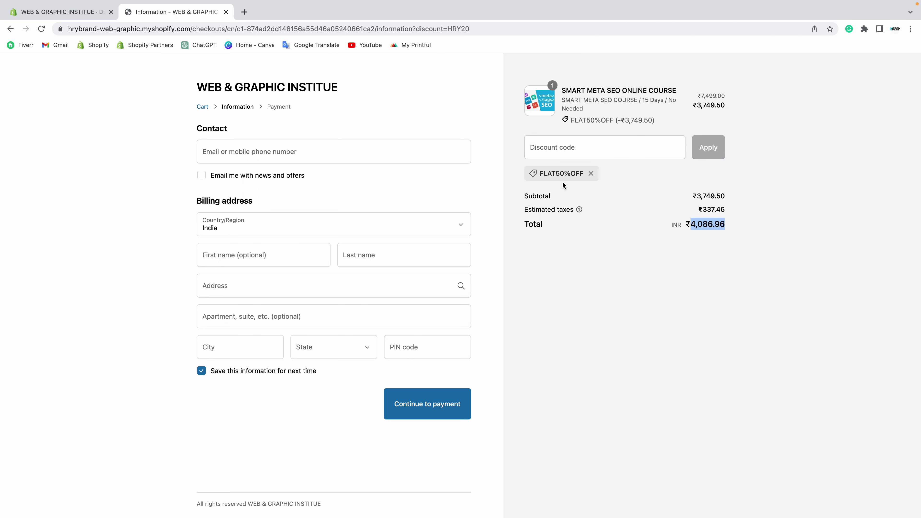
# - Remove the FLAT50%OFF discount from the checkout and check the undiscounted item price, taxes and total
pyautogui.click(590, 174)
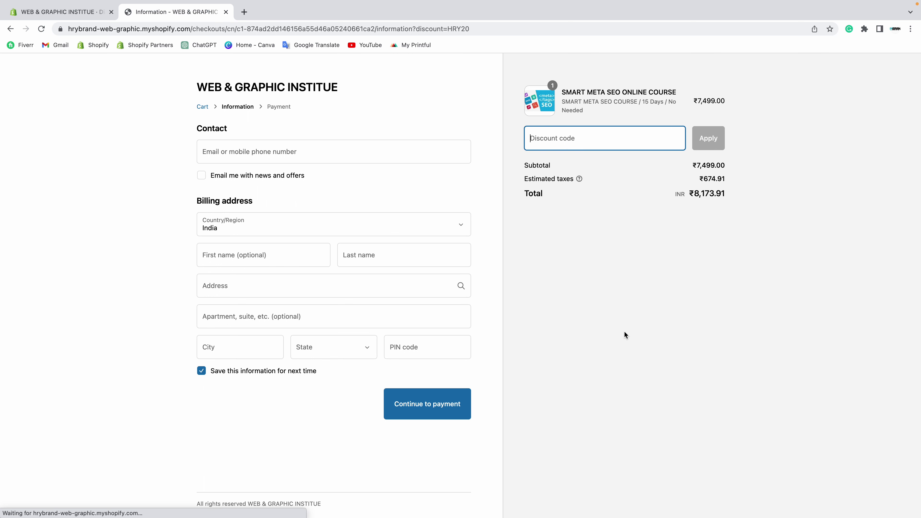
pyautogui.moveTo(693, 195); pyautogui.dragTo(749, 192)
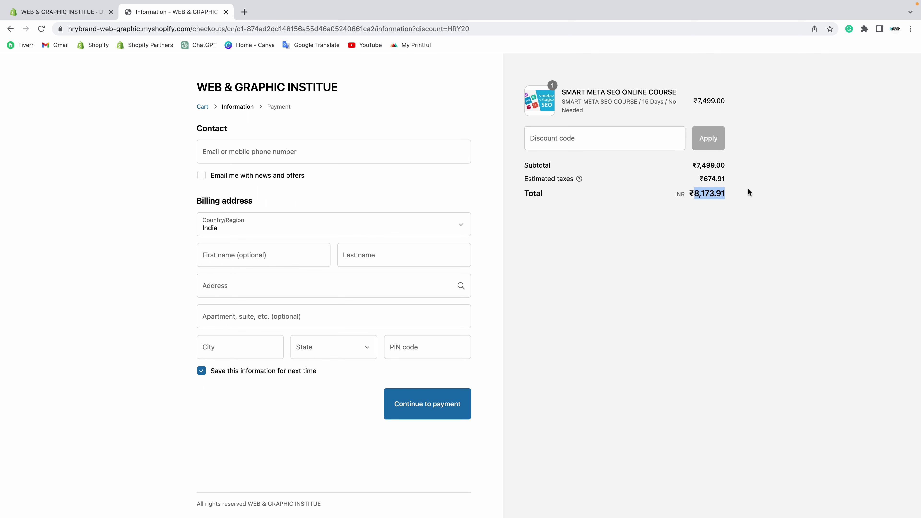
pyautogui.moveTo(696, 104); pyautogui.dragTo(738, 95)
pyautogui.moveTo(698, 180); pyautogui.dragTo(754, 187)
# - Apply the copied FLAT50%OFF code to the SMART META SEO ONLINE COURSE order and remove it again
pyautogui.click(594, 144)
pyautogui.press('super+v')
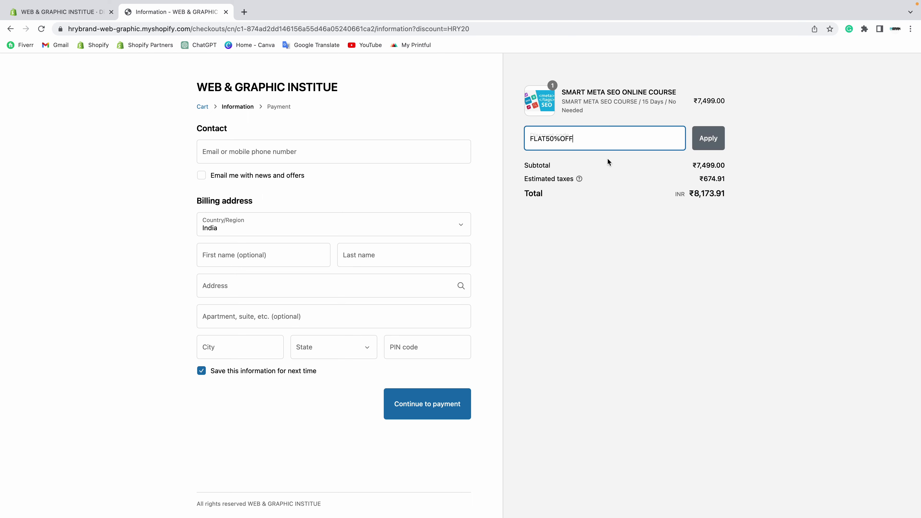
pyautogui.click(711, 141)
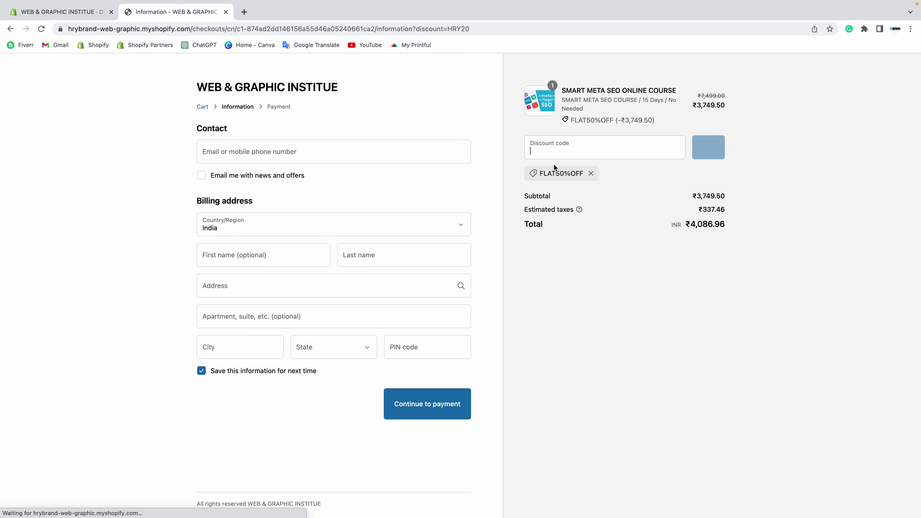
pyautogui.click(590, 174)
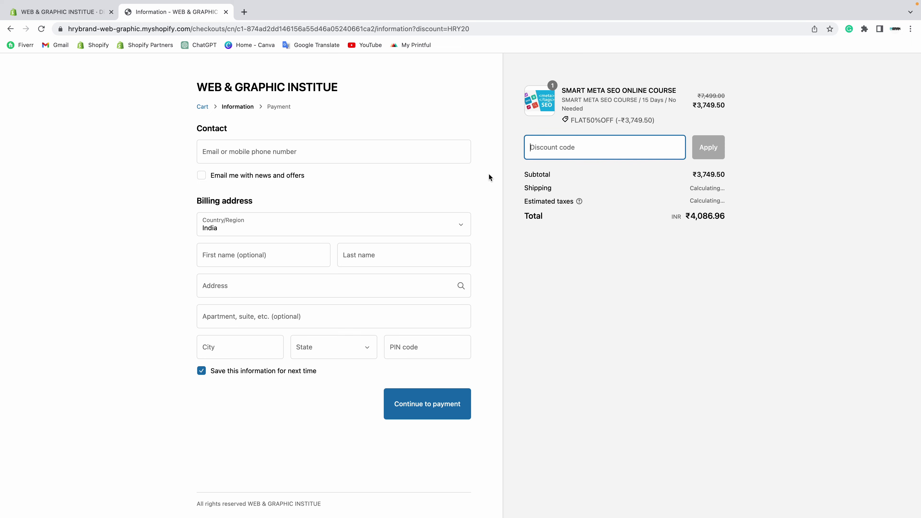
# - Look at the Discounts list in the admin, return to the checkout, and apply and remove FLAT50%OFF once more
pyautogui.click(61, 12)
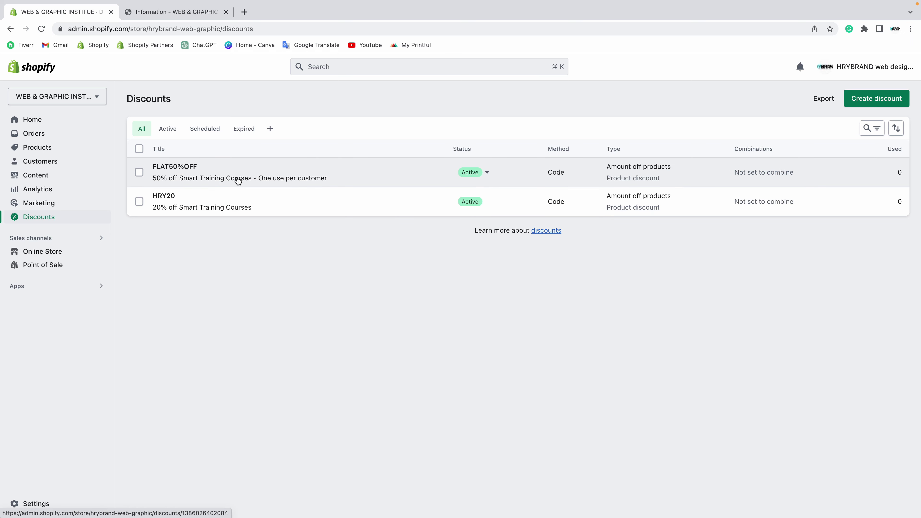
pyautogui.click(174, 11)
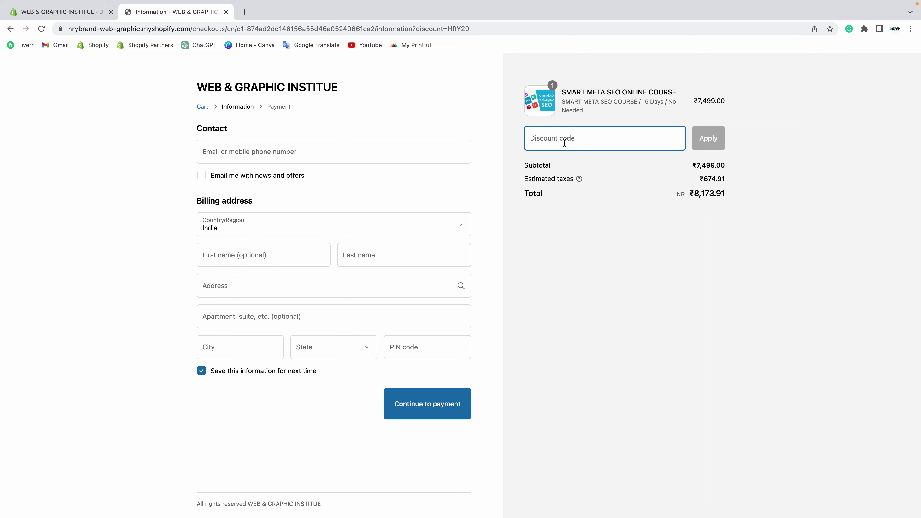
pyautogui.write('FLAT50%OFF')
pyautogui.click(708, 138)
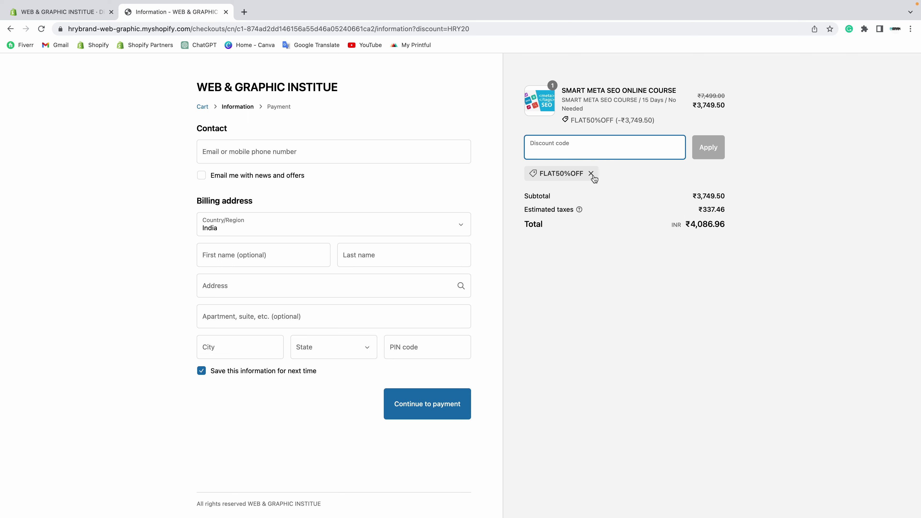
pyautogui.click(593, 178)
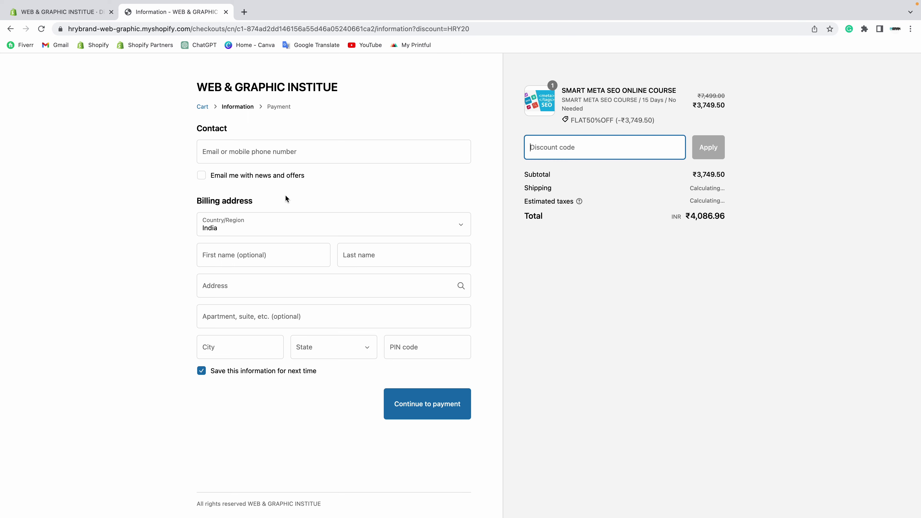
# - Return to the admin's Discounts list and start creating a new discount of the Buy X get Y type
pyautogui.click(69, 12)
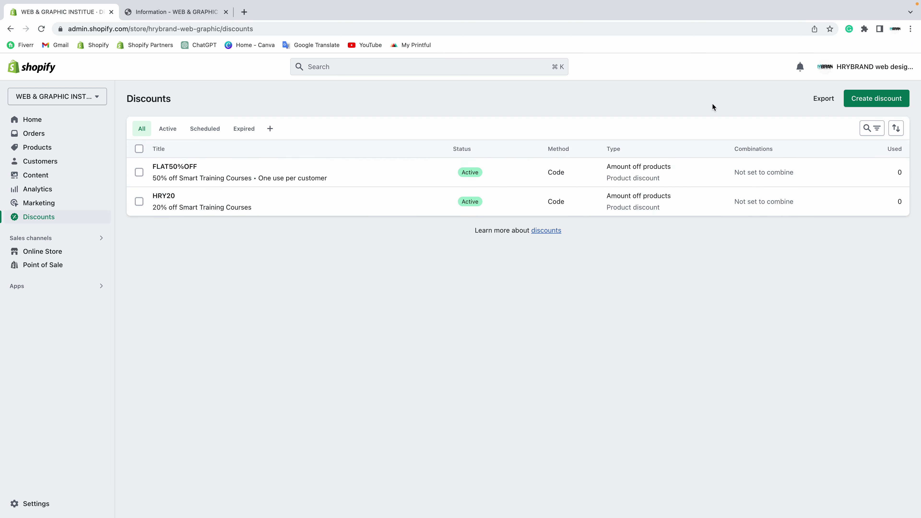
pyautogui.click(892, 103)
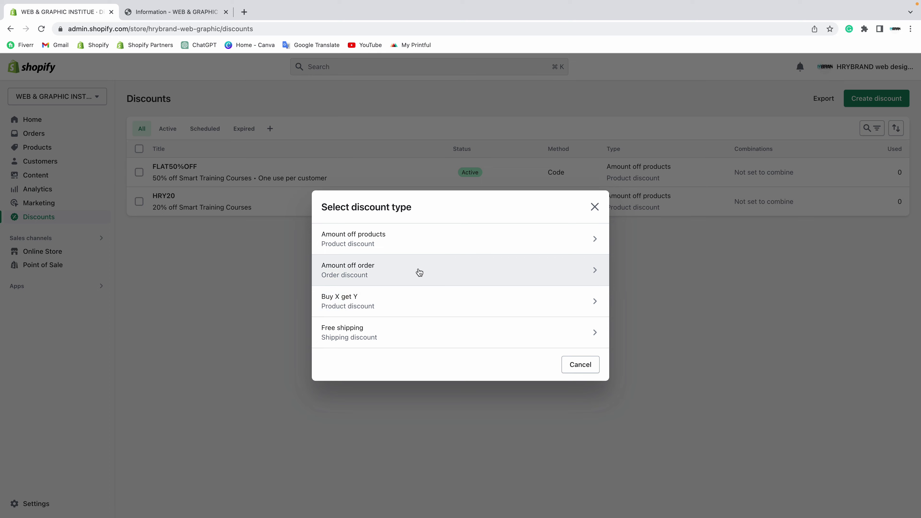
pyautogui.click(370, 309)
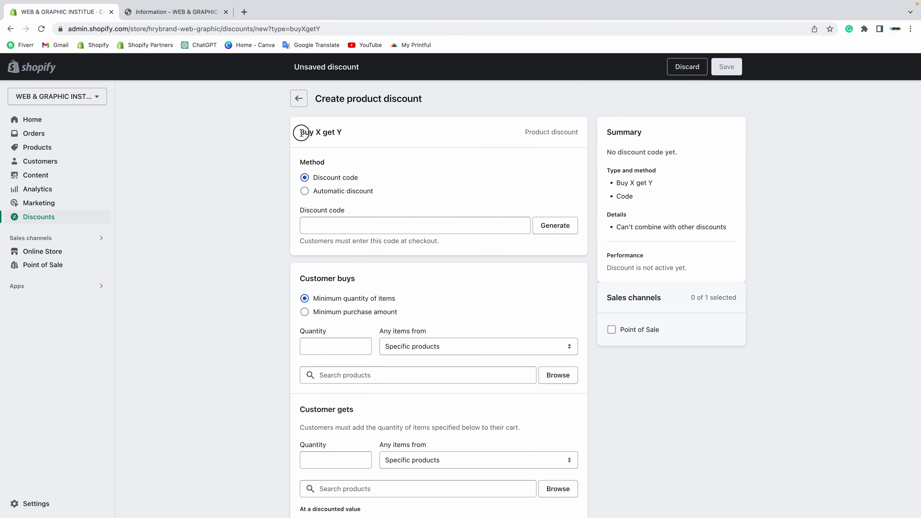
pyautogui.moveTo(299, 132); pyautogui.dragTo(347, 137)
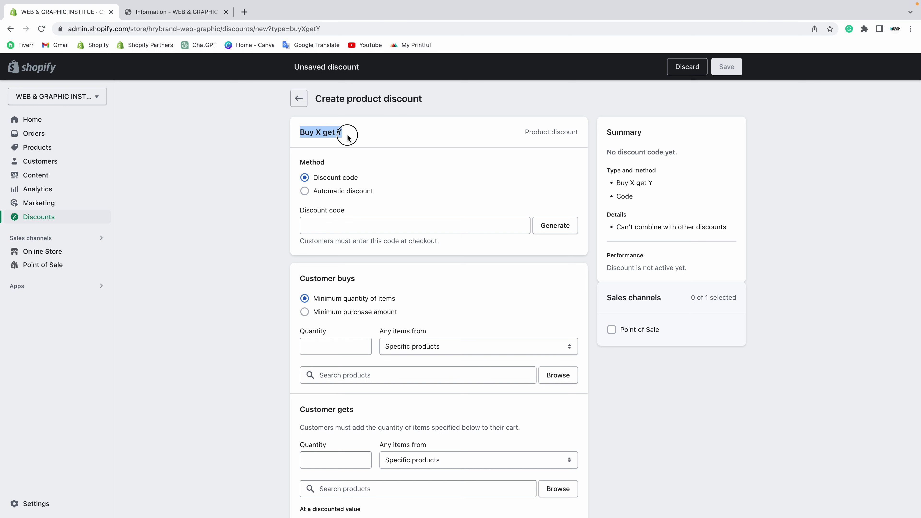
pyautogui.click(342, 133)
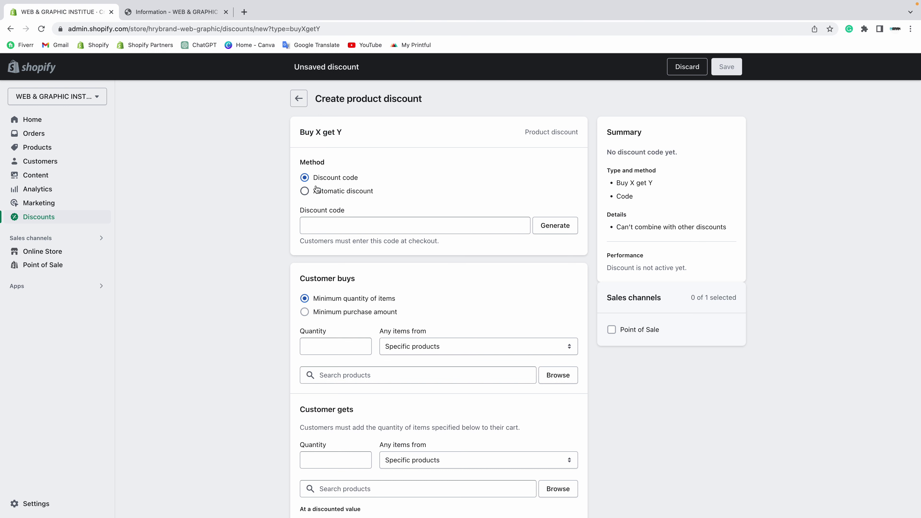
# - Enter BUY1GET3, without spaces, as the discount code of the Buy X get Y discount
pyautogui.click(319, 225)
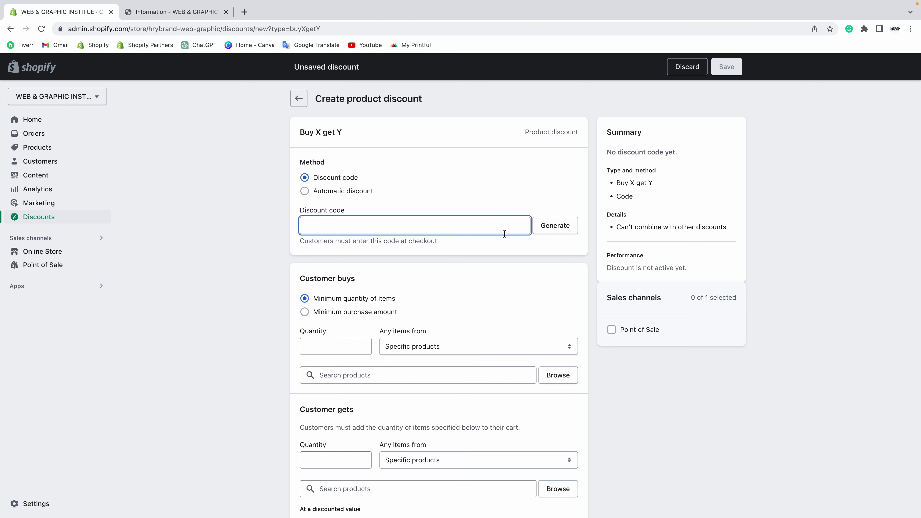
pyautogui.write('BUY 1 GET ')
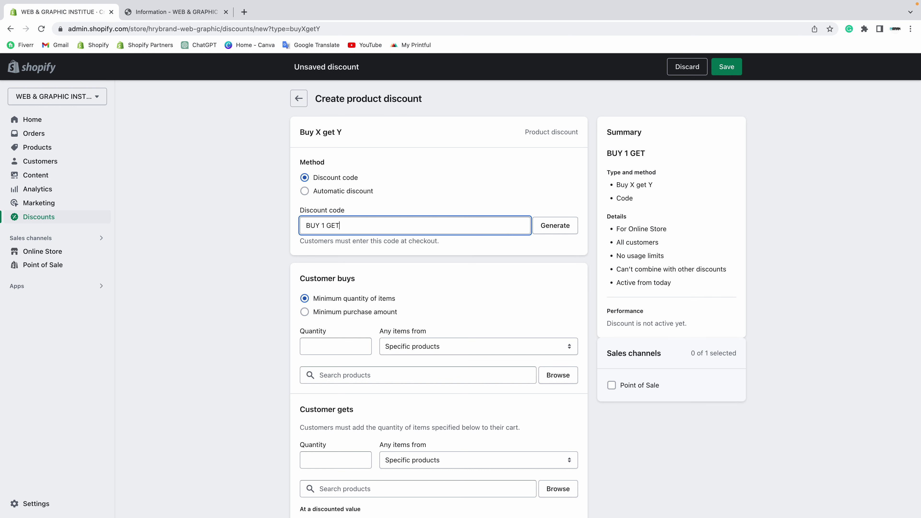
pyautogui.write('3 FREE')
pyautogui.press('Left')
pyautogui.press('BackSpace')
pyautogui.press('BackSpace')
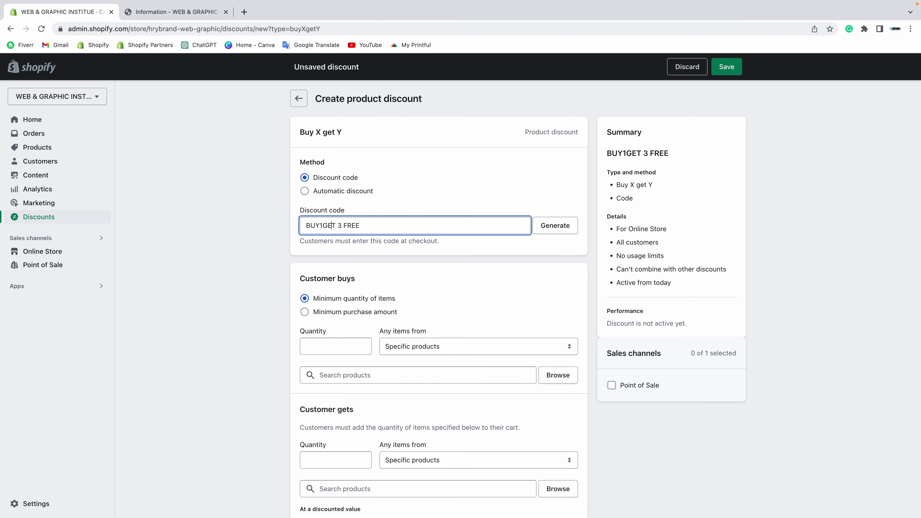
pyautogui.press('BackSpace')
pyautogui.press('Right')
pyautogui.press('BackSpace')
pyautogui.hotkey('shift', 'End')
pyautogui.press('BackSpace')
pyautogui.hotkey('ctrl', 'a')
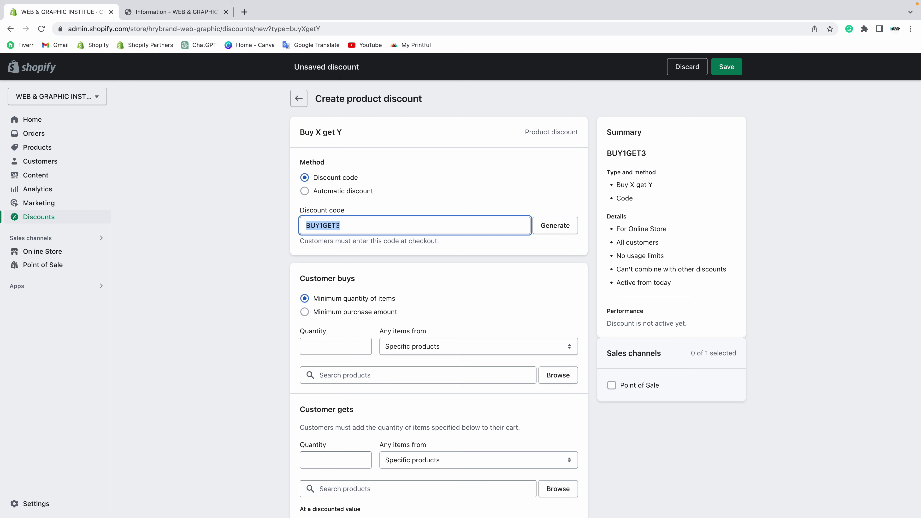
pyautogui.click(159, 12)
pyautogui.click(65, 13)
# - Try Minimum purchase amount as the customer's buying requirement, and return it to Minimum quantity of items
pyautogui.click(338, 312)
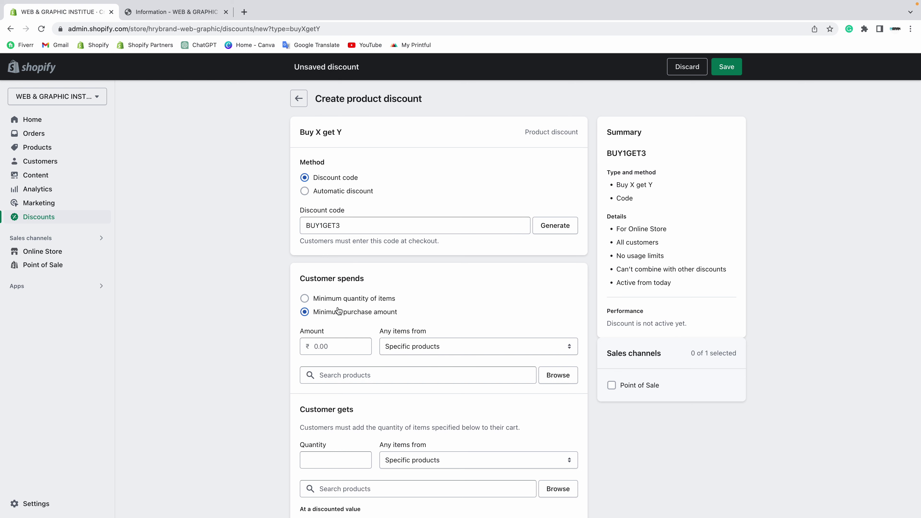
pyautogui.moveTo(302, 279); pyautogui.dragTo(384, 274)
pyautogui.click(317, 349)
pyautogui.click(340, 301)
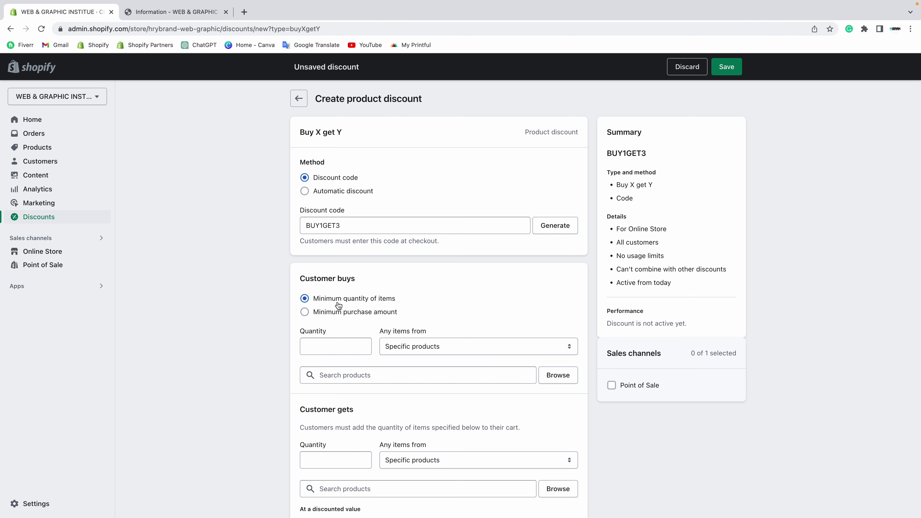
# - Require the customer to buy a quantity of 1 from specific collections, adding the Smart Training Courses collection
pyautogui.click(327, 347)
pyautogui.click(413, 350)
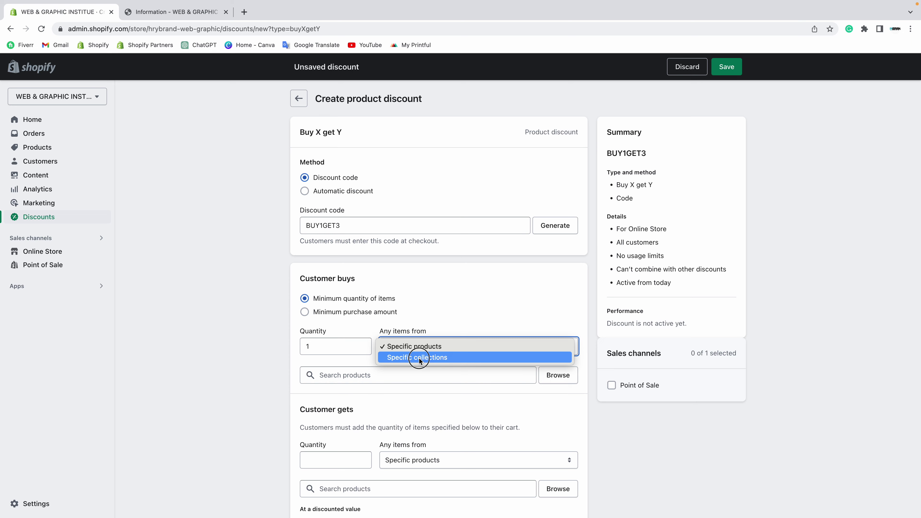
pyautogui.click(419, 357)
pyautogui.click(549, 376)
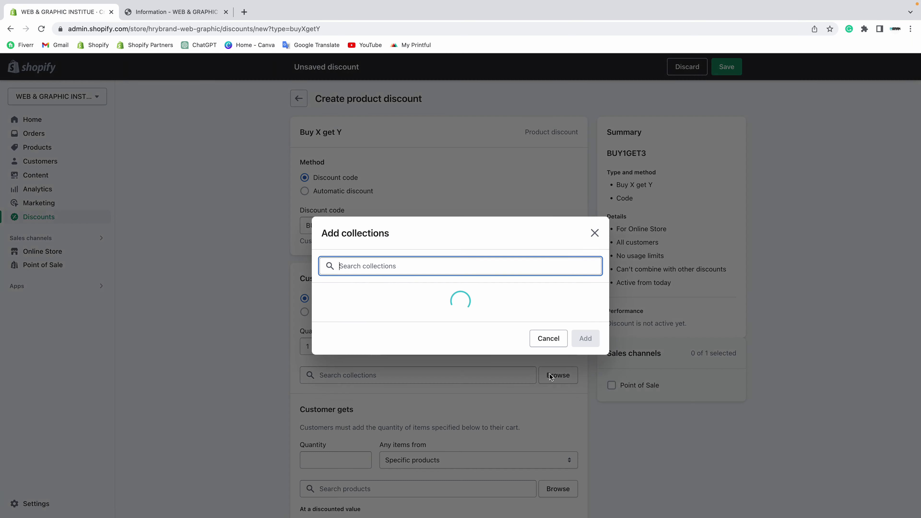
pyautogui.click(375, 233)
pyautogui.click(581, 438)
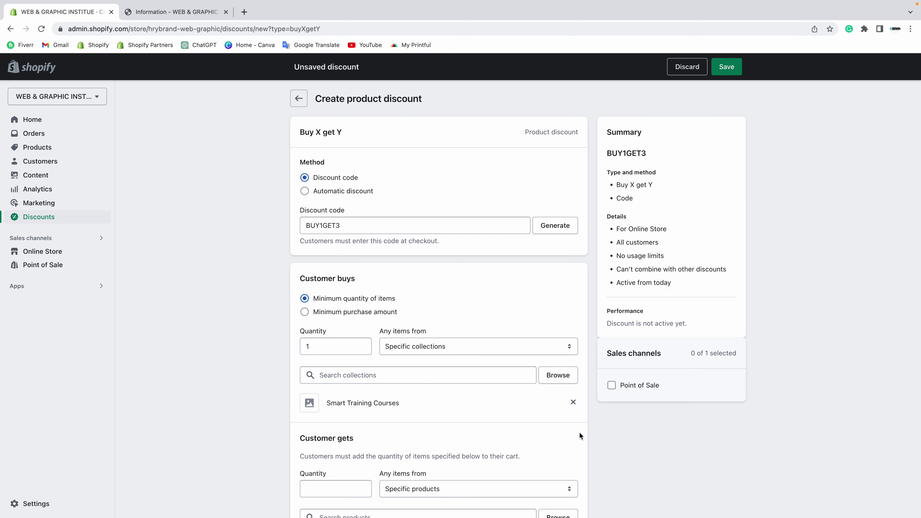
pyautogui.click(333, 350)
# - Set what the customer gets to a quantity of 3 from specific collections, adding the Smart Training Courses collection
pyautogui.scroll(-3, 276, 362)
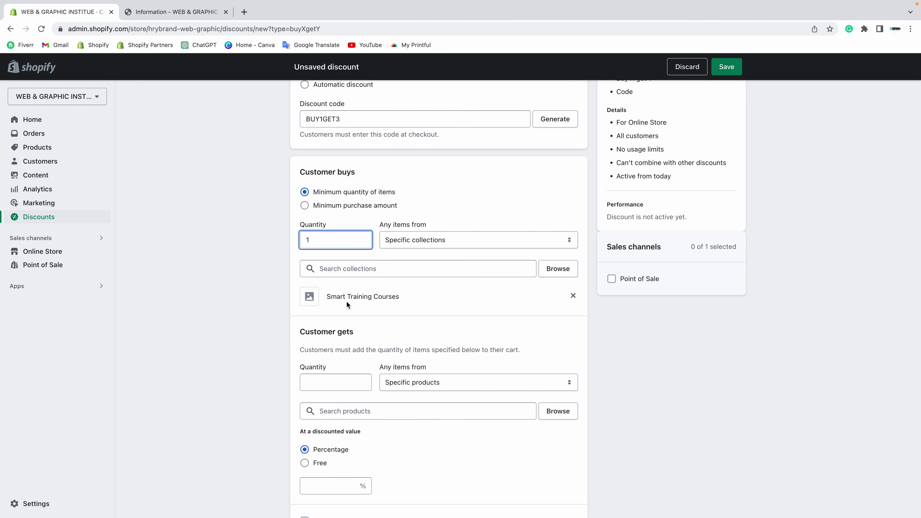
pyautogui.scroll(-1, 326, 297)
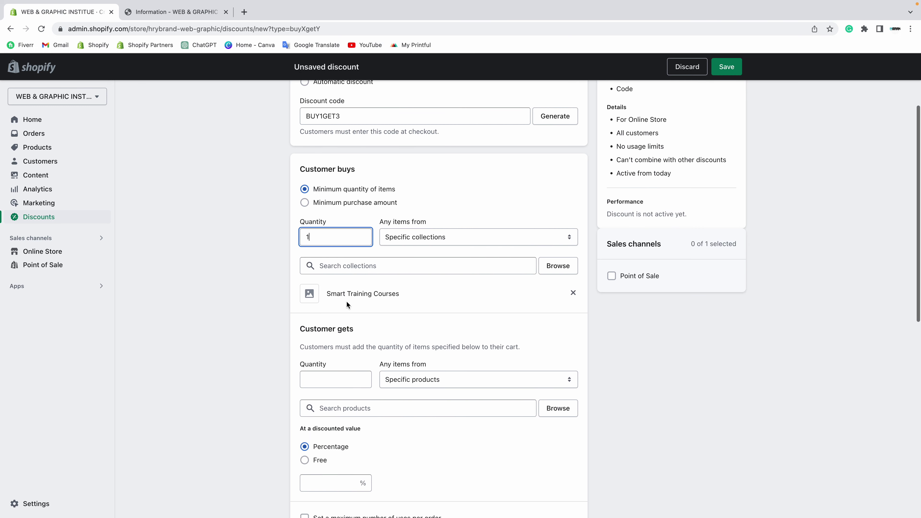
pyautogui.click(322, 370)
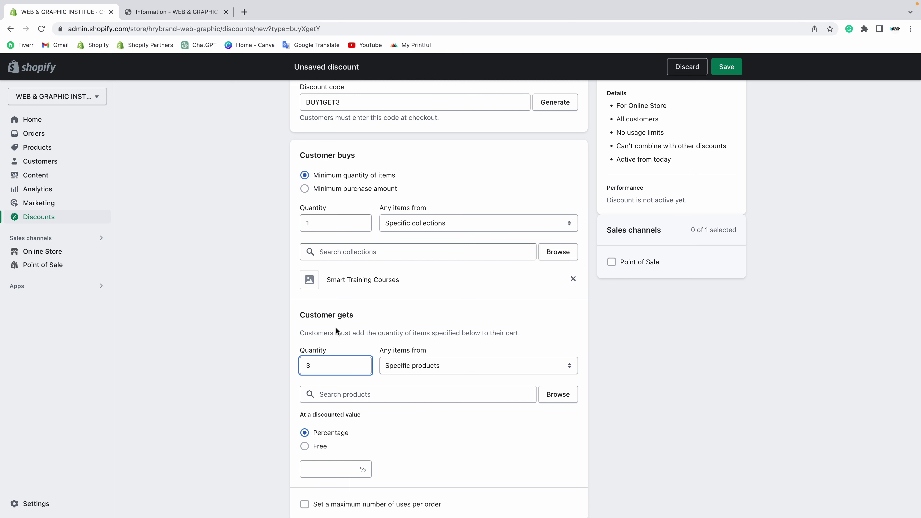
pyautogui.scroll(4, 335, 328)
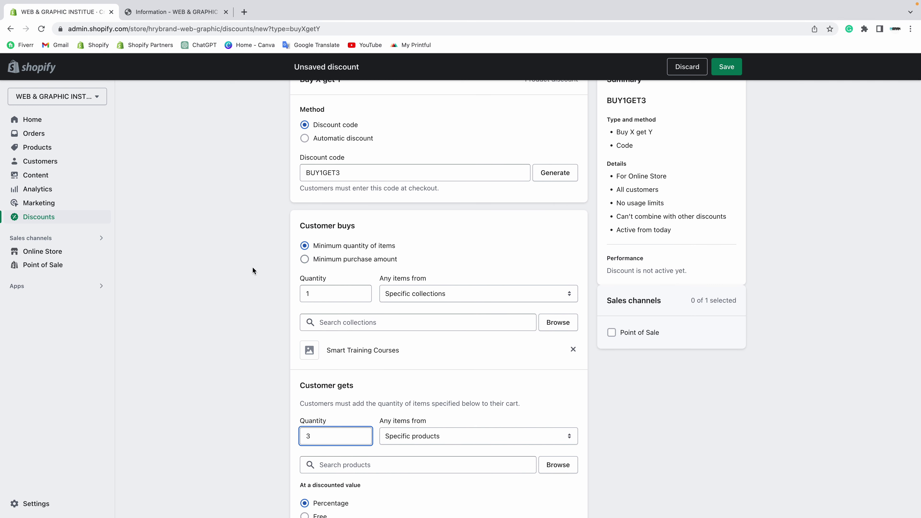
pyautogui.scroll(-3, 327, 297)
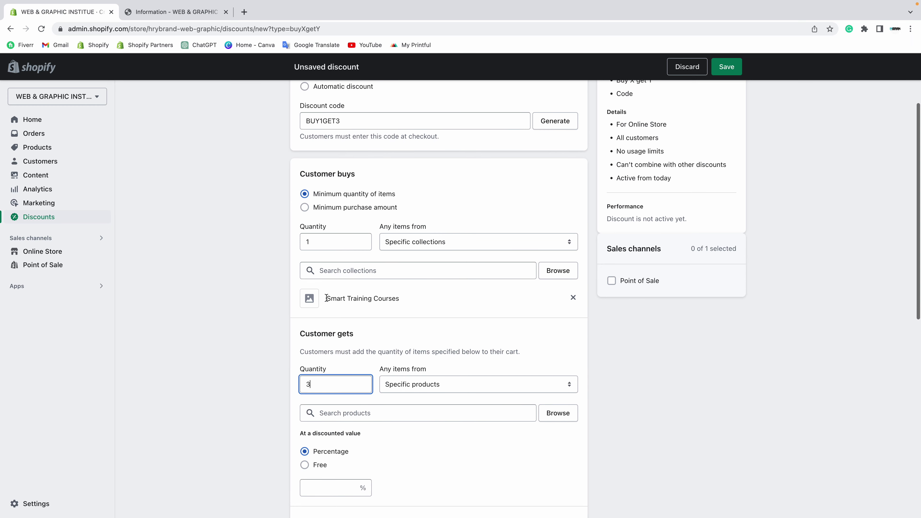
pyautogui.click(437, 384)
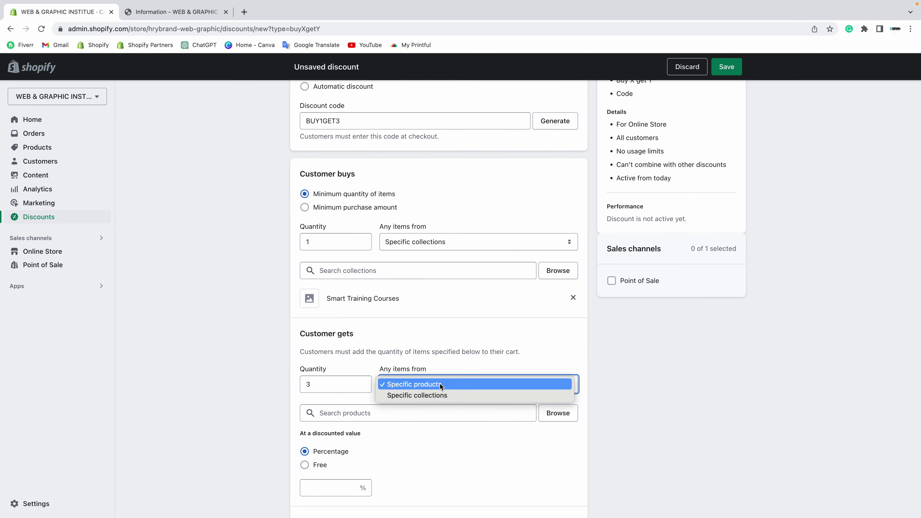
pyautogui.click(409, 397)
pyautogui.scroll(-1, 435, 397)
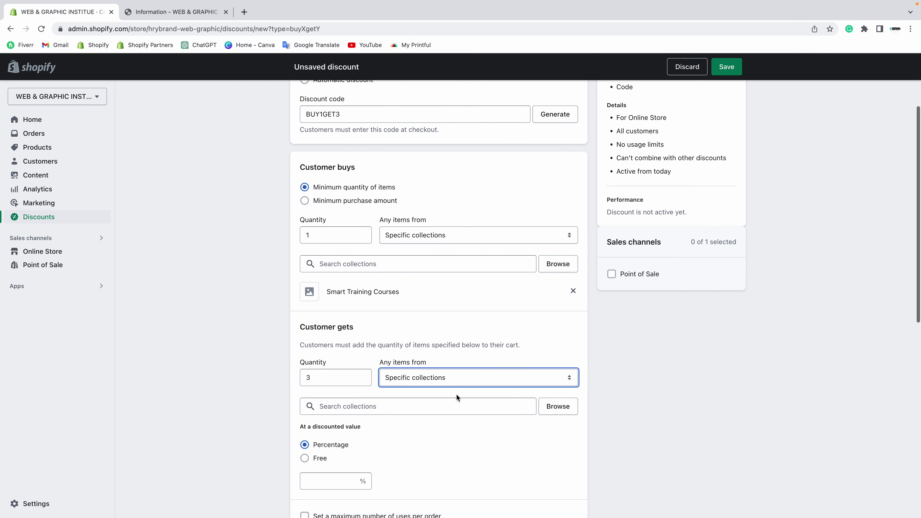
pyautogui.click(557, 411)
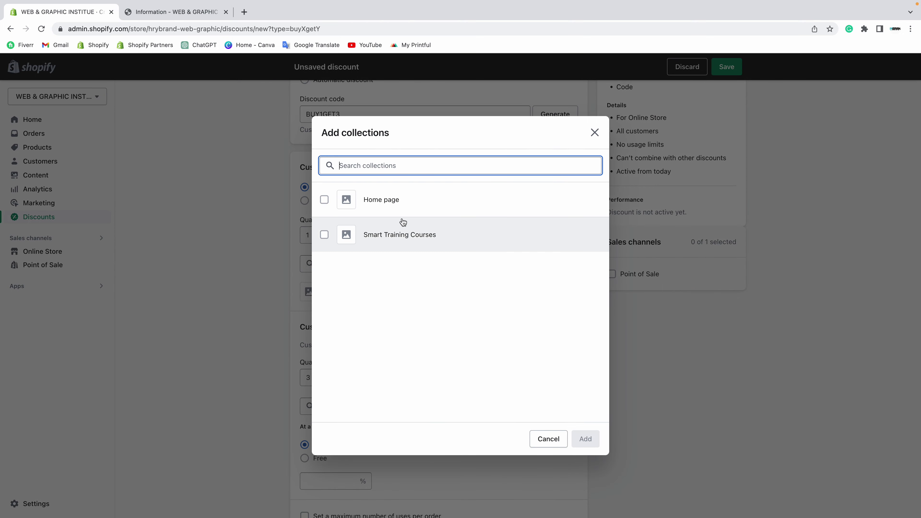
pyautogui.click(405, 234)
pyautogui.click(585, 439)
# - Try Free as the discounted value of the items the customer gets, and return it to Percentage
pyautogui.scroll(-4, 625, 422)
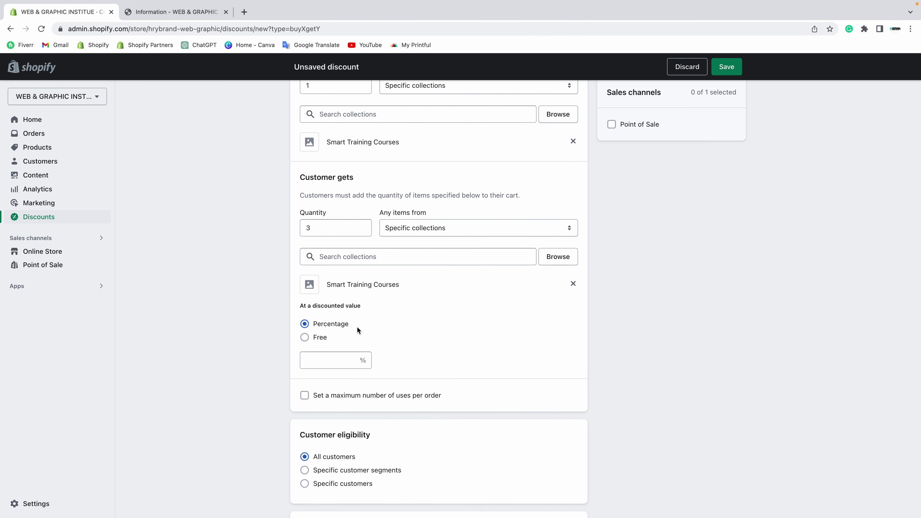
pyautogui.click(319, 338)
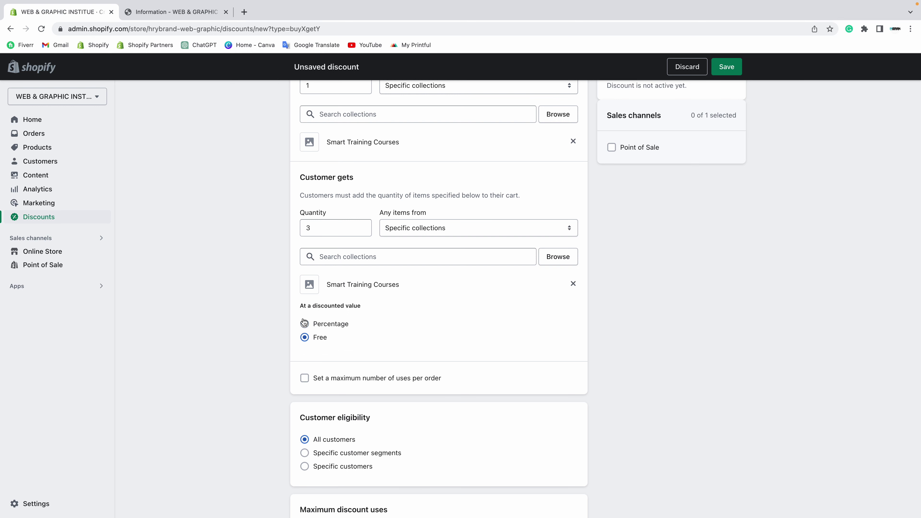
pyautogui.moveTo(300, 306); pyautogui.dragTo(366, 306)
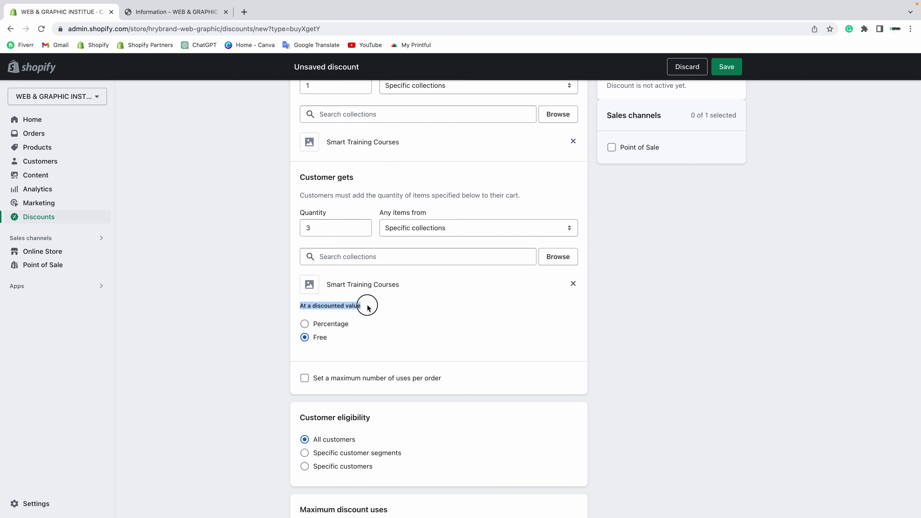
pyautogui.click(325, 325)
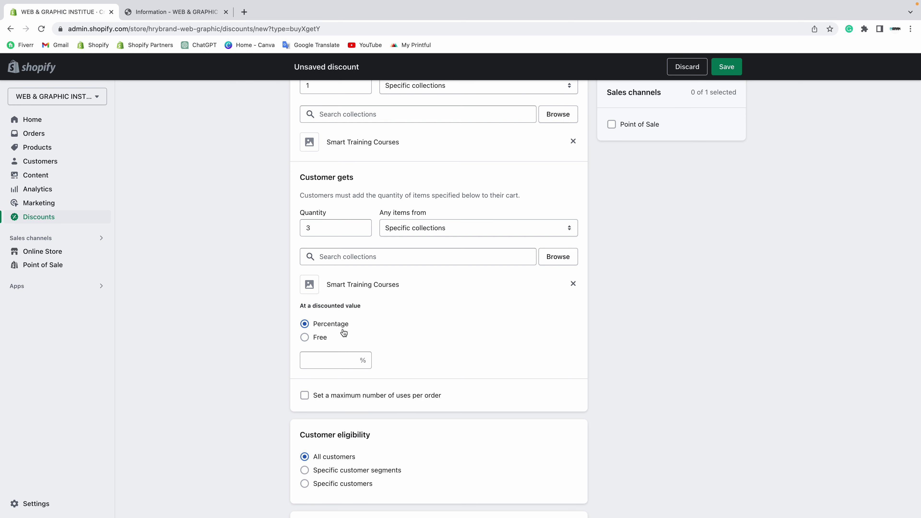
# - Set the discounted value of the items the customer gets to Free and review the discount's buy and get settings
pyautogui.scroll(2, 368, 342)
pyautogui.scroll(2, 368, 342)
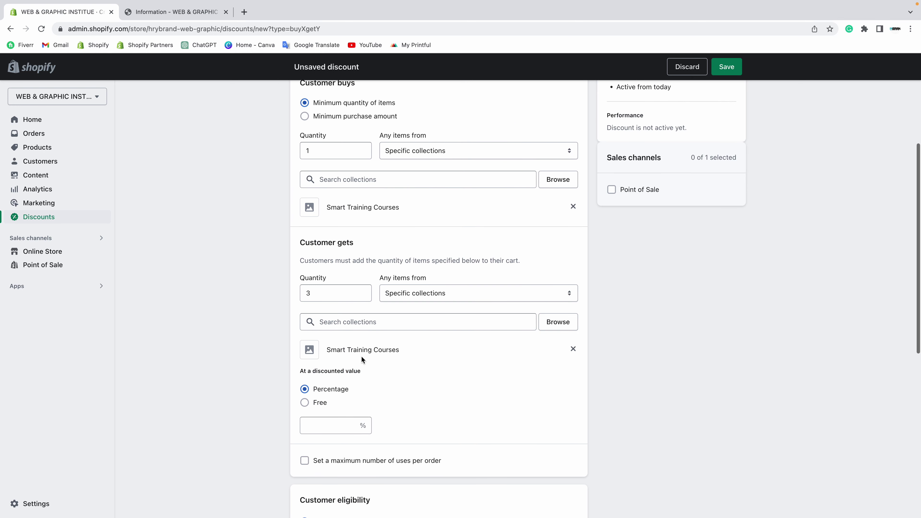
pyautogui.click(321, 402)
pyautogui.scroll(-3, 335, 403)
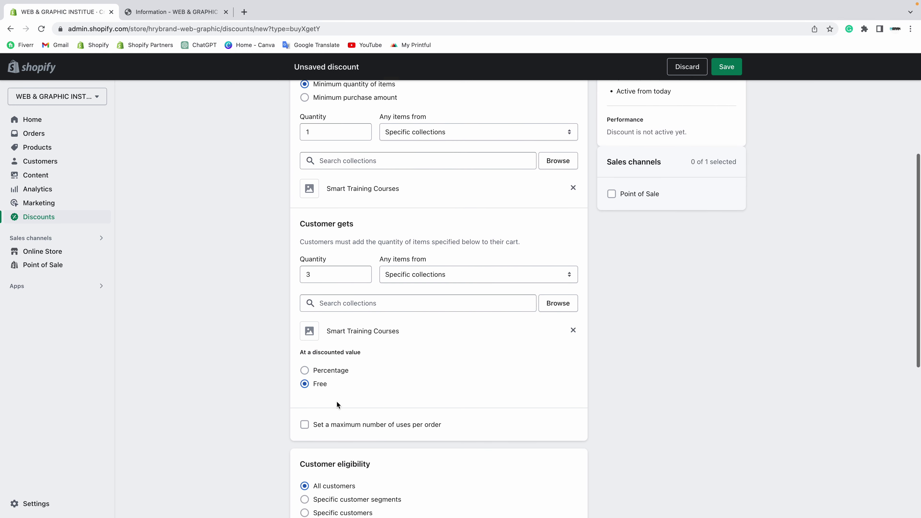
pyautogui.scroll(-1, 360, 384)
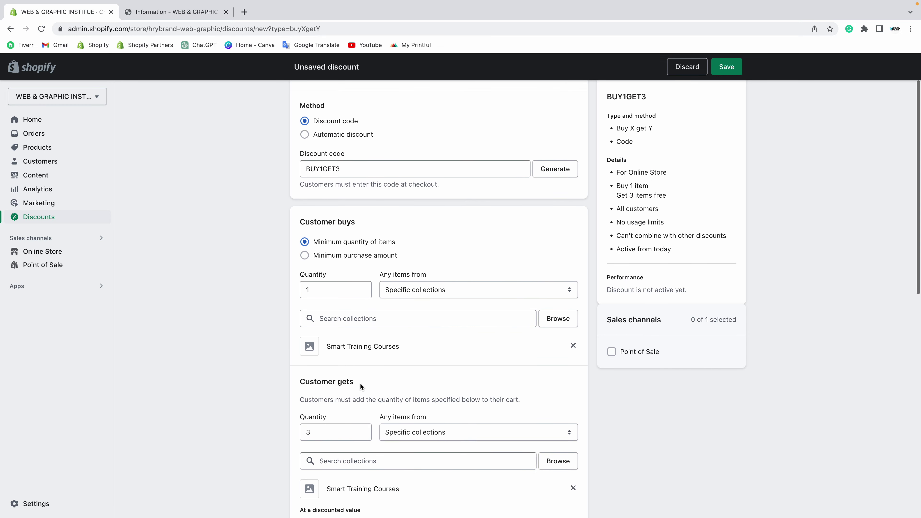
pyautogui.scroll(-5, 360, 382)
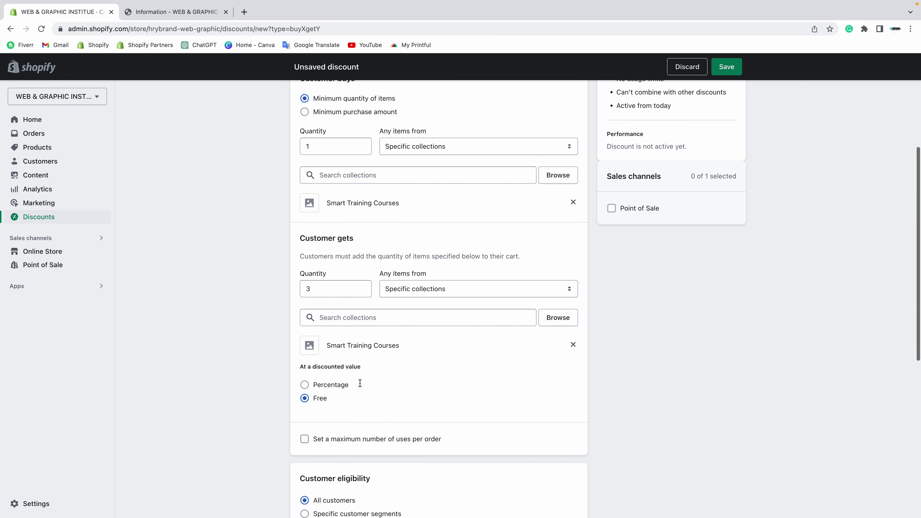
# - Try a percentage discounted value of 50% for the items the customer gets, and return it to Free
pyautogui.click(313, 335)
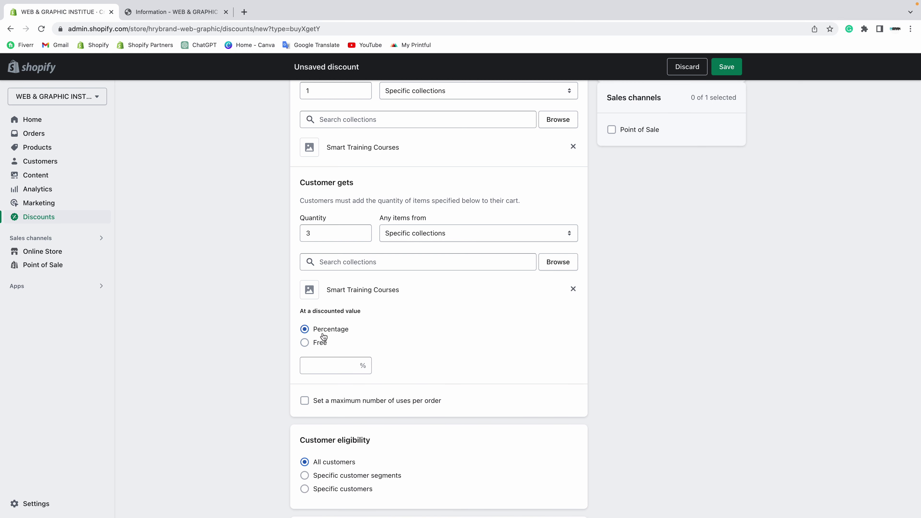
pyautogui.click(340, 369)
pyautogui.write('50')
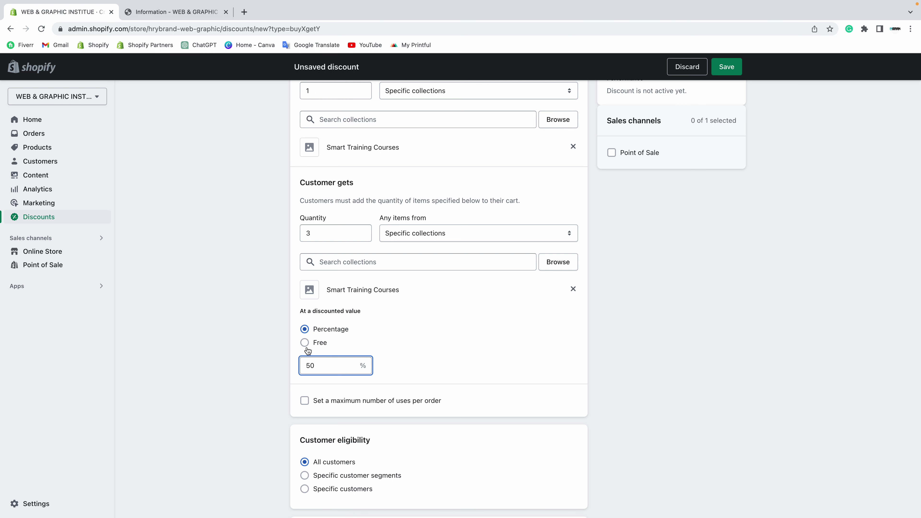
pyautogui.click(317, 346)
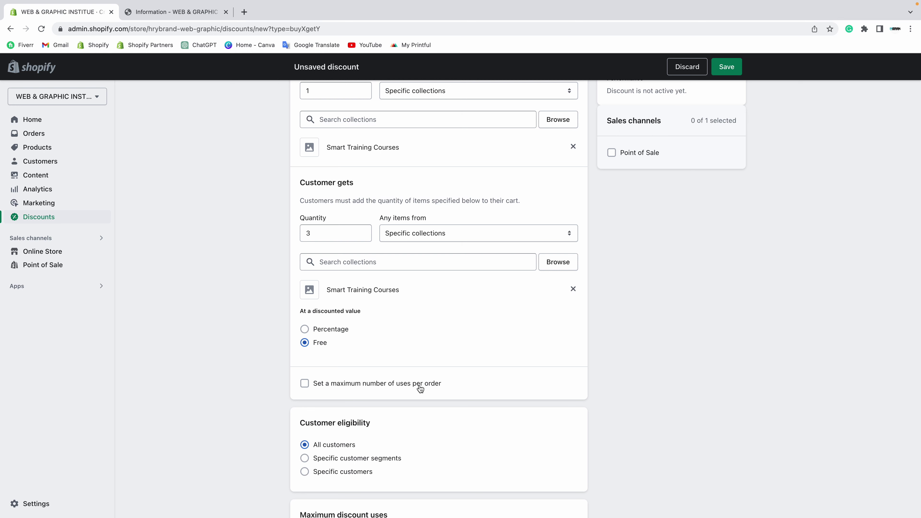
# - Try enabling the maximum number of uses per order, and turn the option off again
pyautogui.click(306, 384)
pyautogui.scroll(-2, 413, 387)
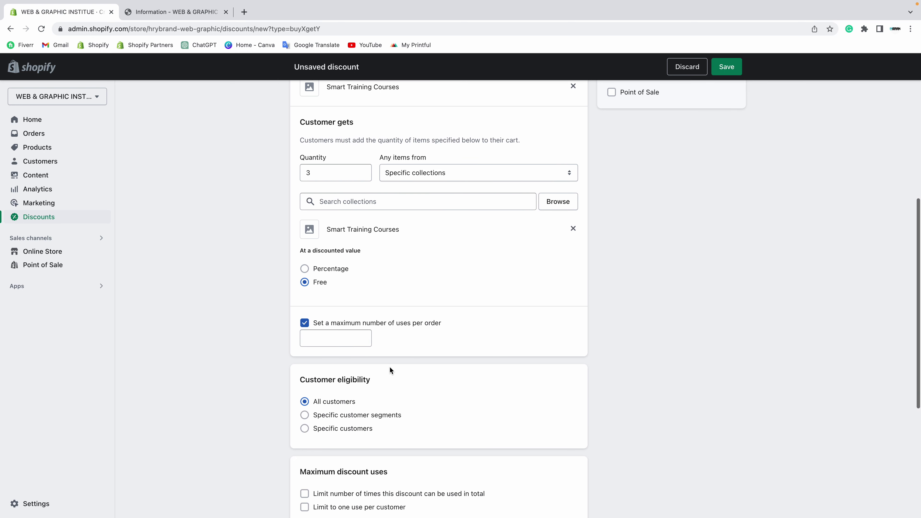
pyautogui.click(352, 337)
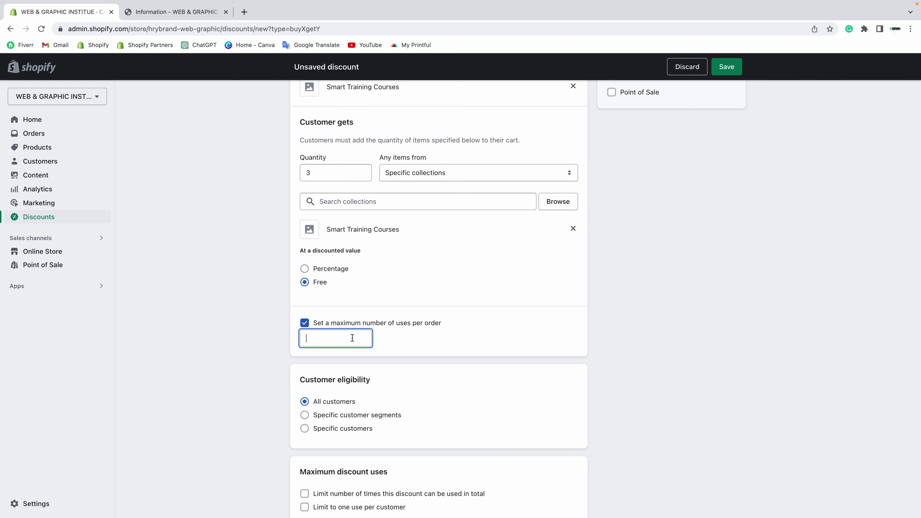
pyautogui.click(305, 324)
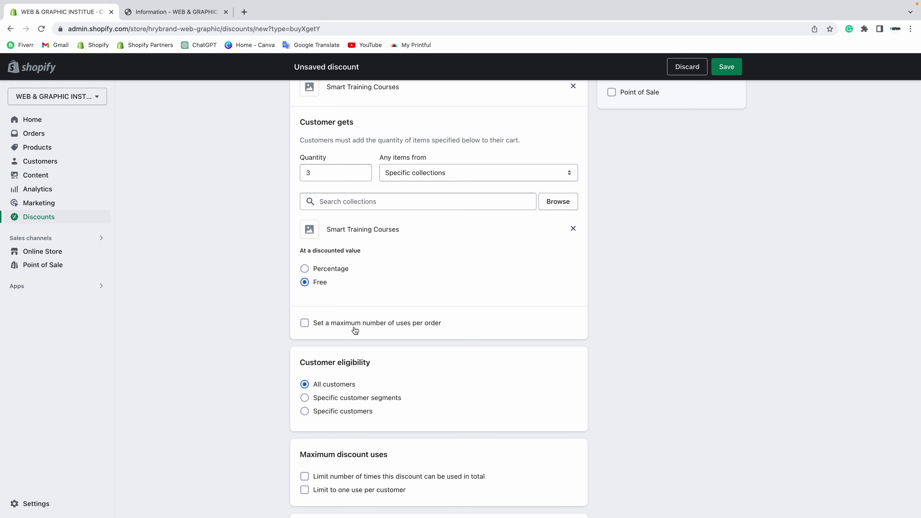
# - Limit the BUY1GET3 discount to one use per customer under Maximum discount uses
pyautogui.scroll(-3, 354, 328)
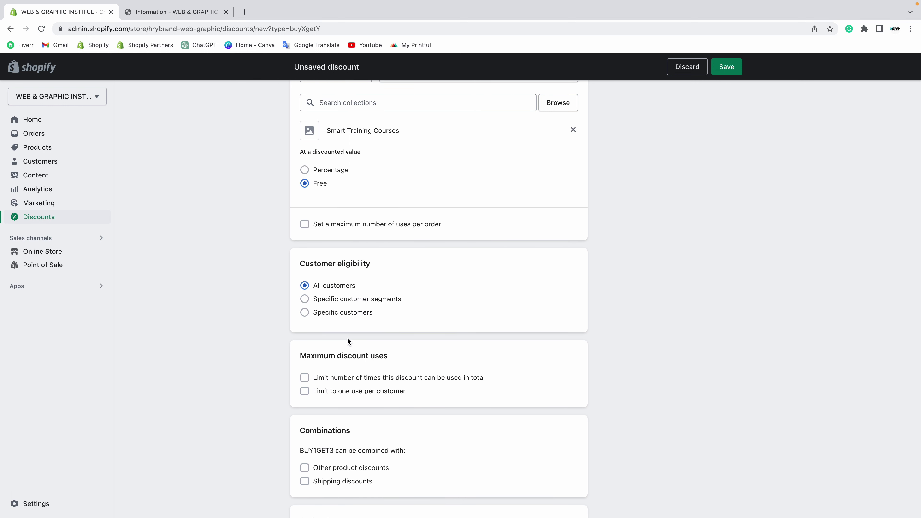
pyautogui.scroll(-1, 347, 336)
pyautogui.scroll(-2, 347, 336)
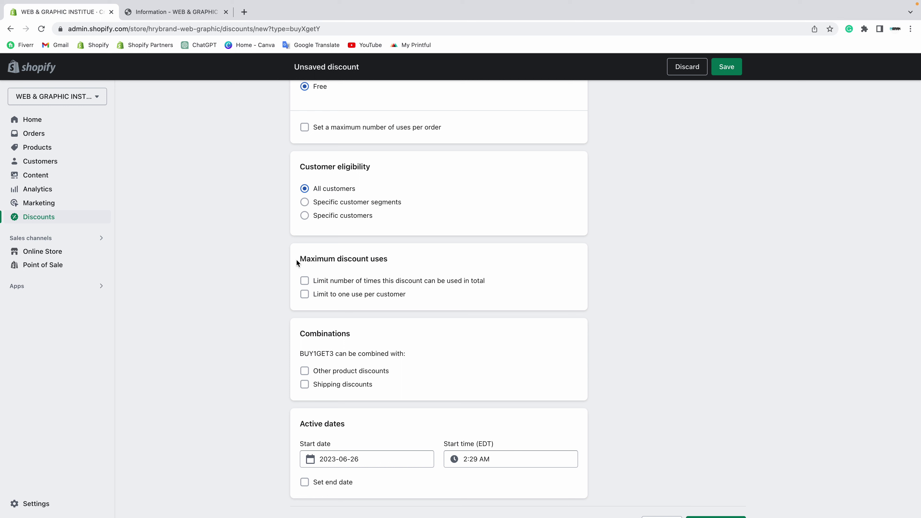
pyautogui.moveTo(295, 259); pyautogui.dragTo(407, 260)
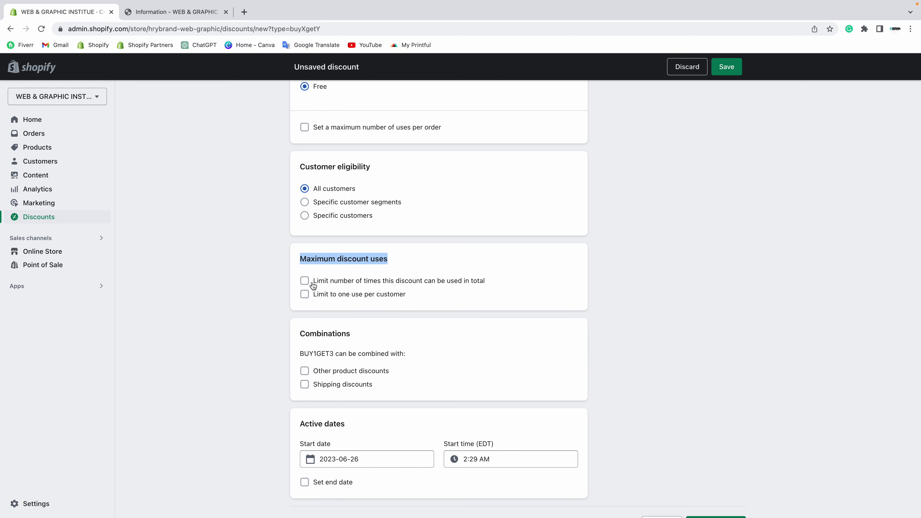
pyautogui.click(305, 295)
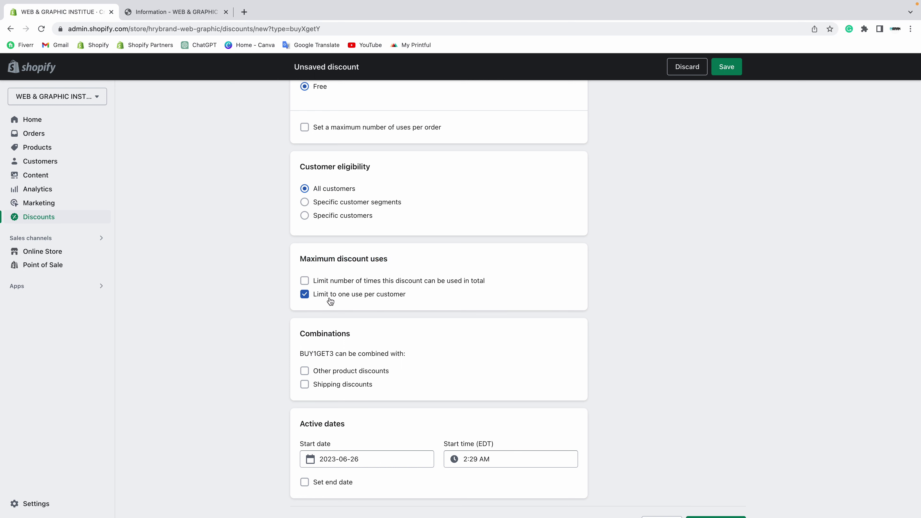